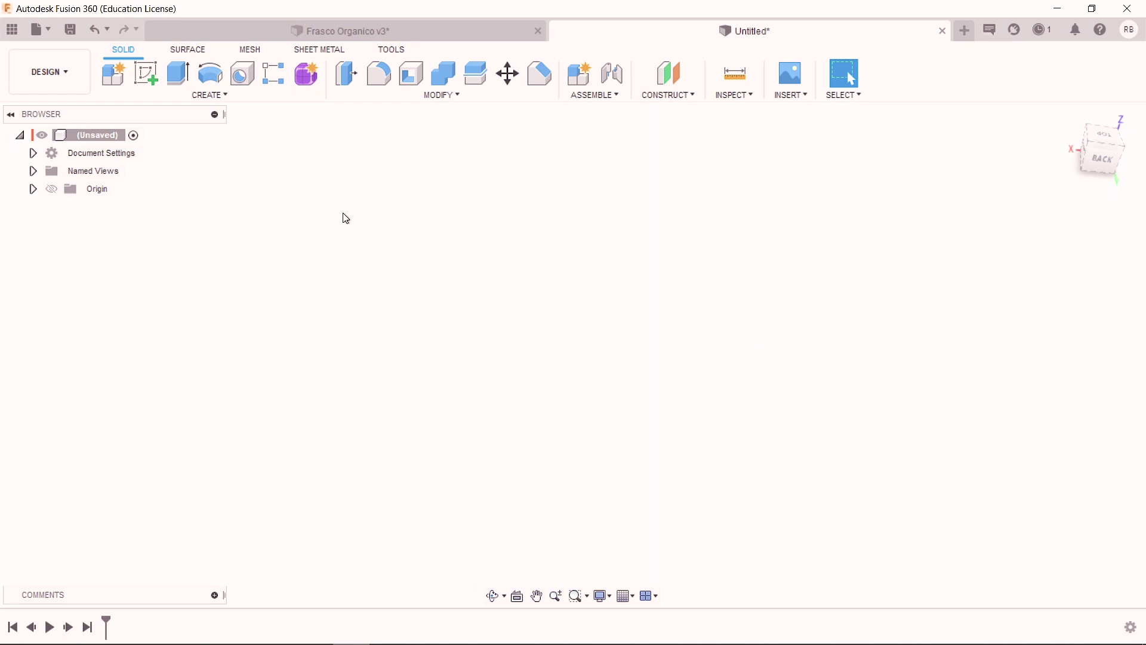
Step: Place a freeform cylinder on the ground plane, centred at the origin, 60 mm in diameter
{"action": "left_click", "coordinate": [313, 85]}
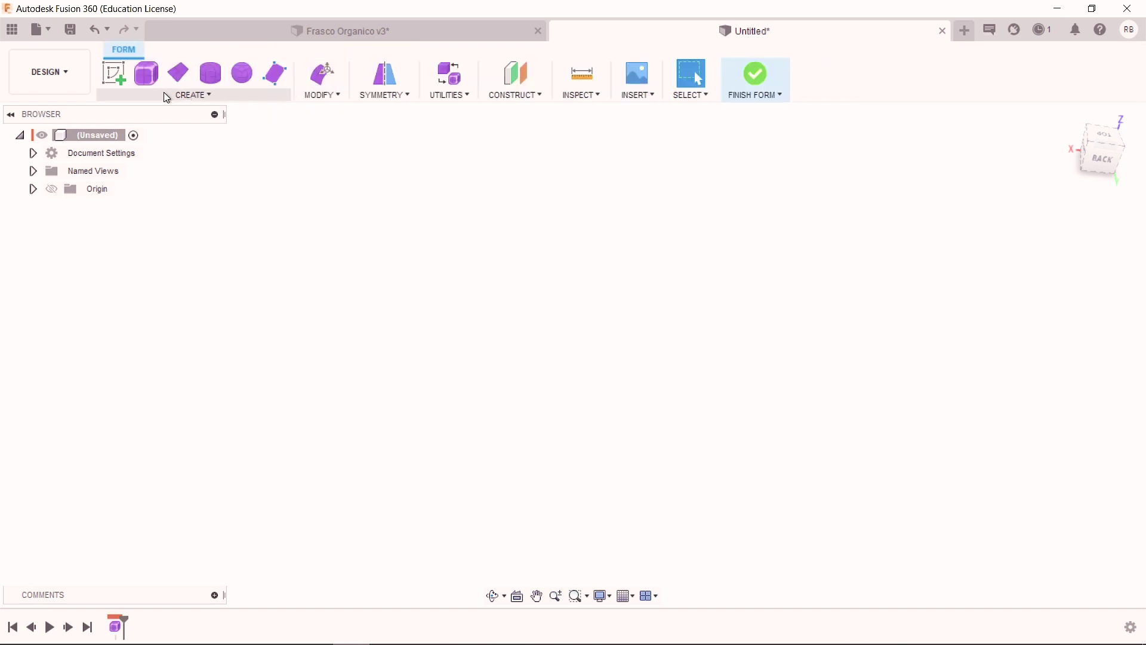
{"action": "mouse_move", "coordinate": [210, 74]}
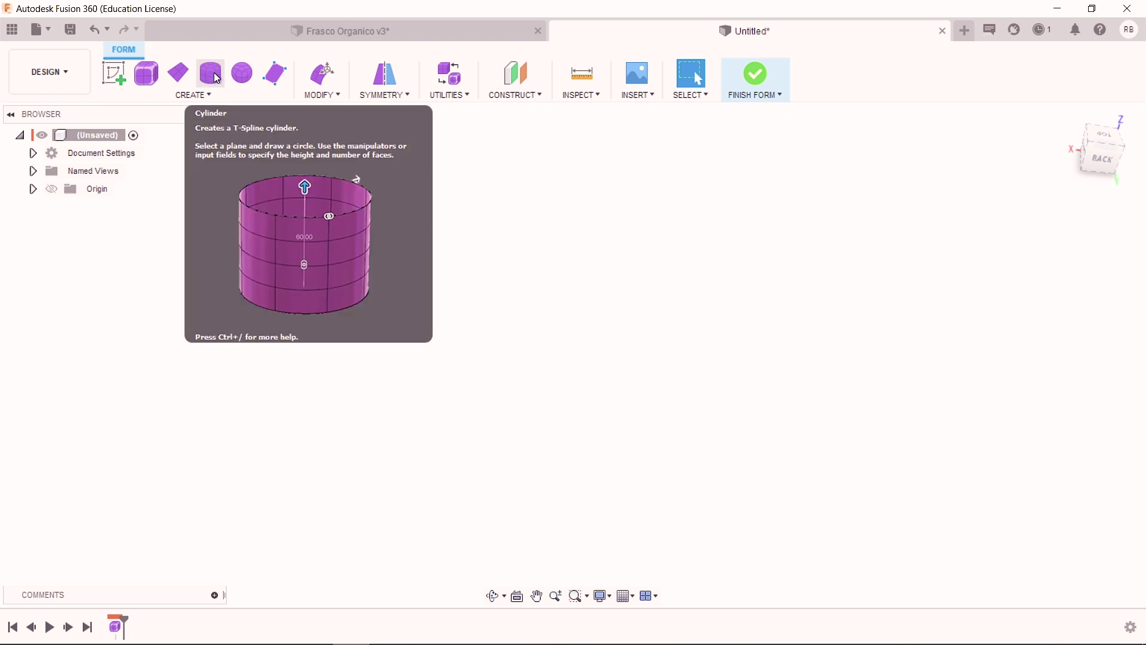
{"action": "left_click", "coordinate": [216, 78]}
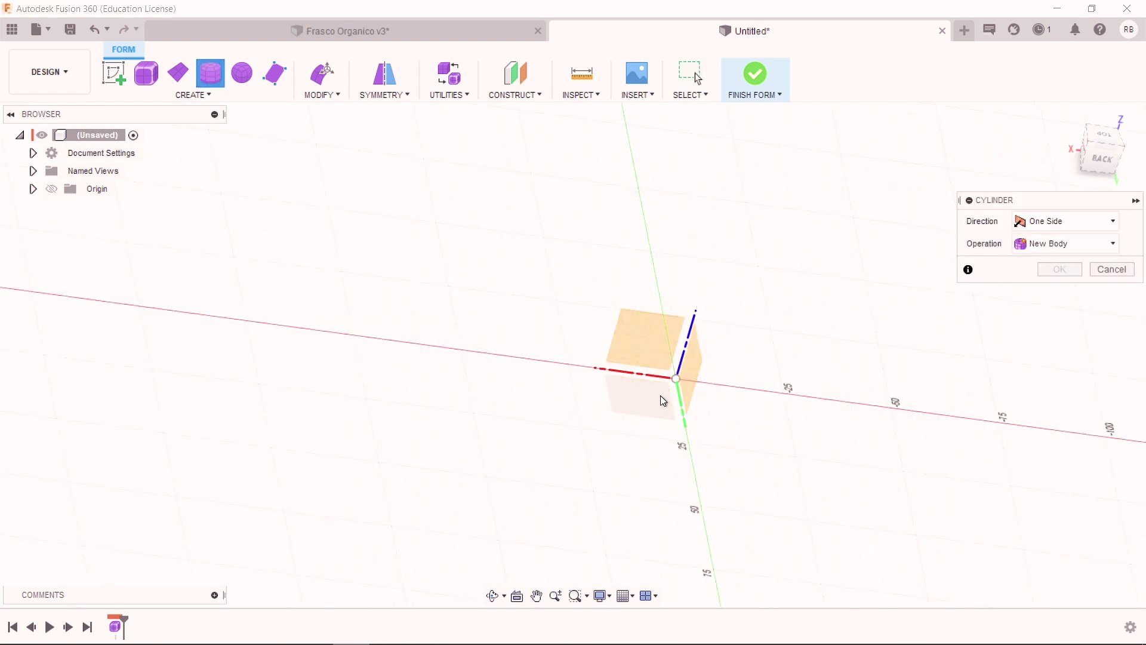
{"action": "left_click", "coordinate": [653, 402]}
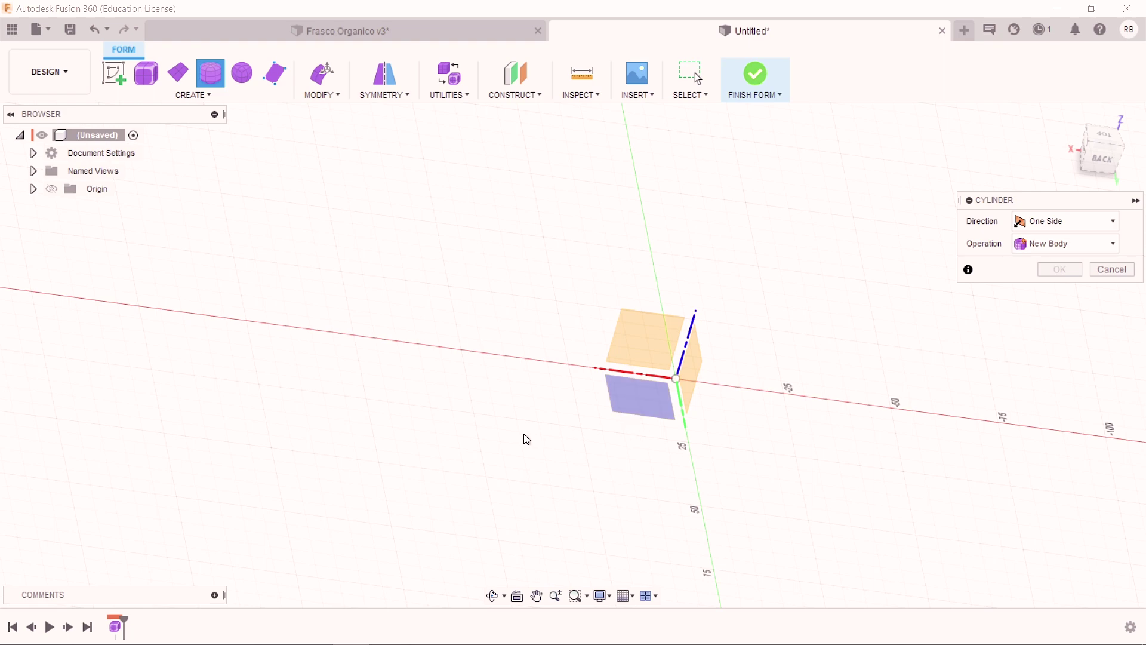
{"action": "middle_click_drag", "start_coordinate": [520, 448], "coordinate": [553, 474]}
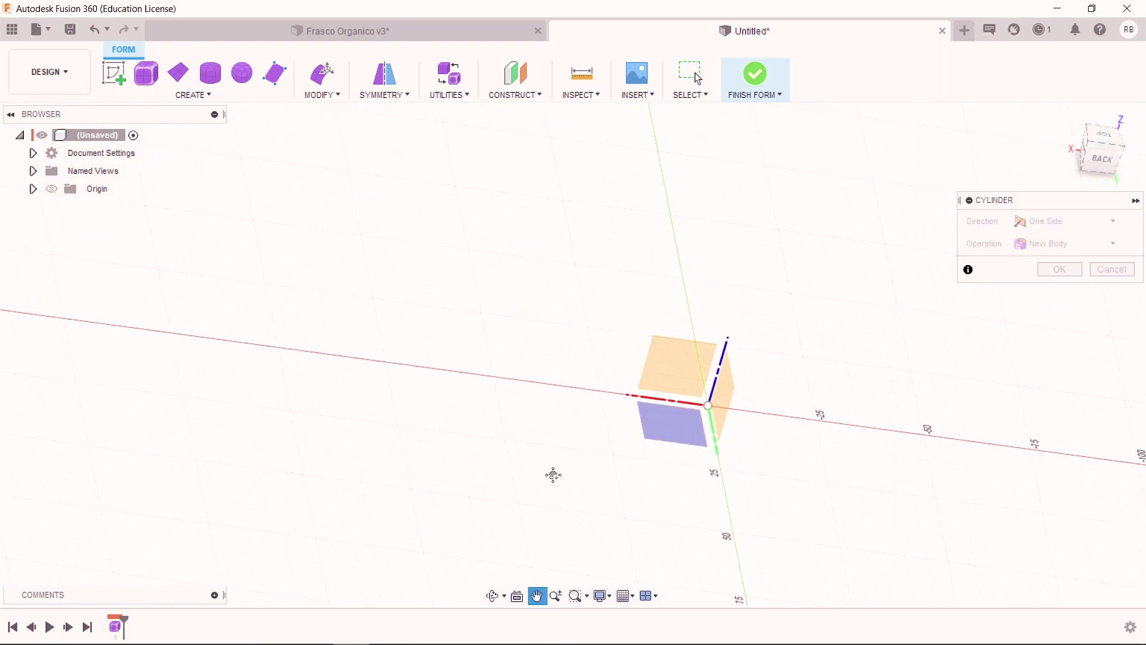
{"action": "left_click", "coordinate": [686, 415]}
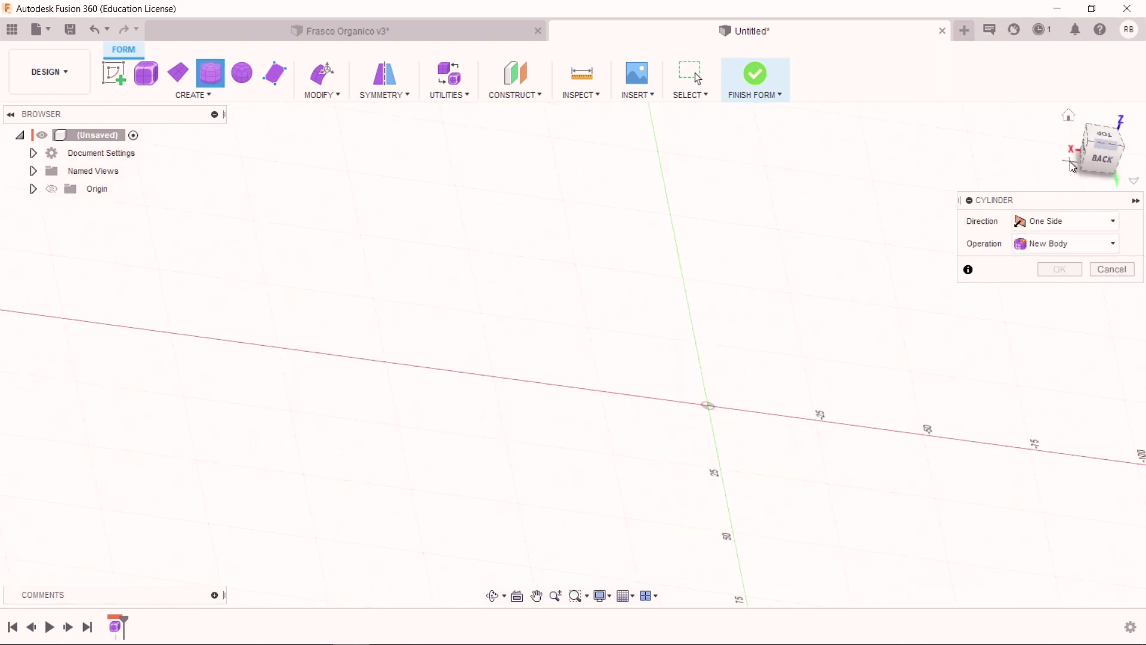
{"action": "left_click", "coordinate": [1090, 145]}
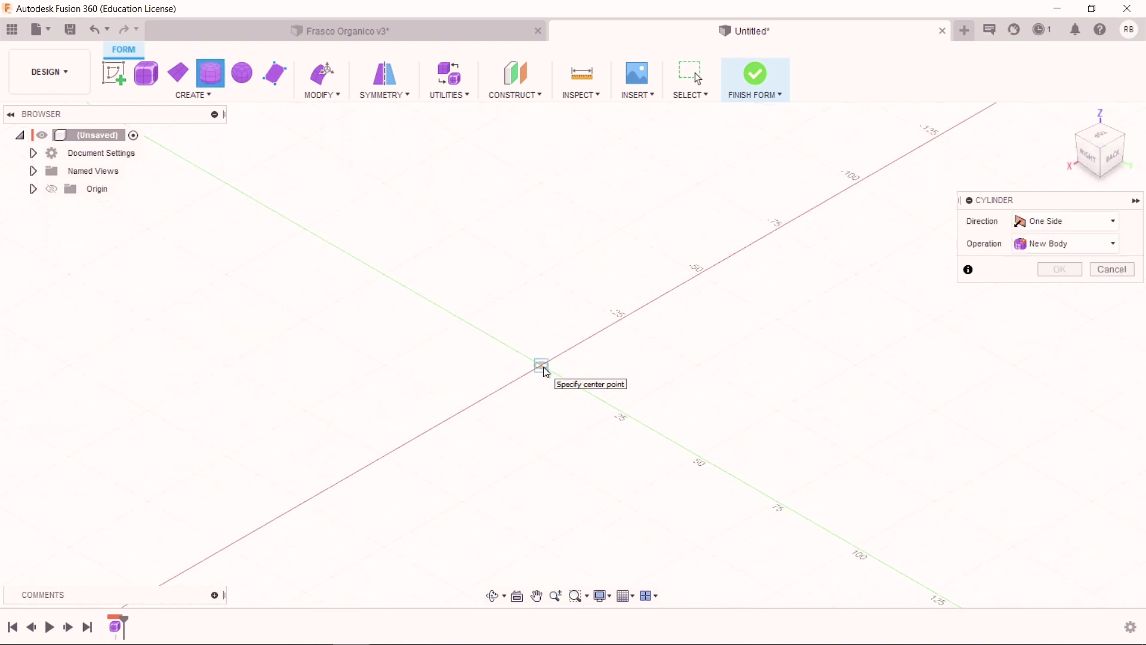
{"action": "left_click", "coordinate": [543, 367]}
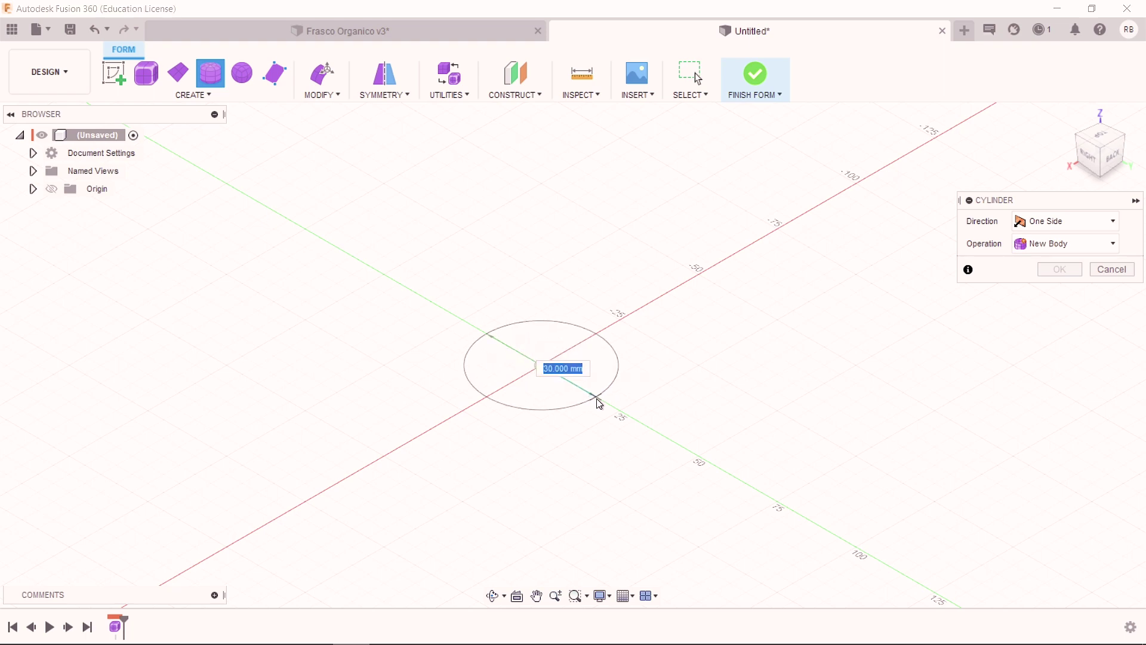
{"action": "left_click", "coordinate": [636, 422]}
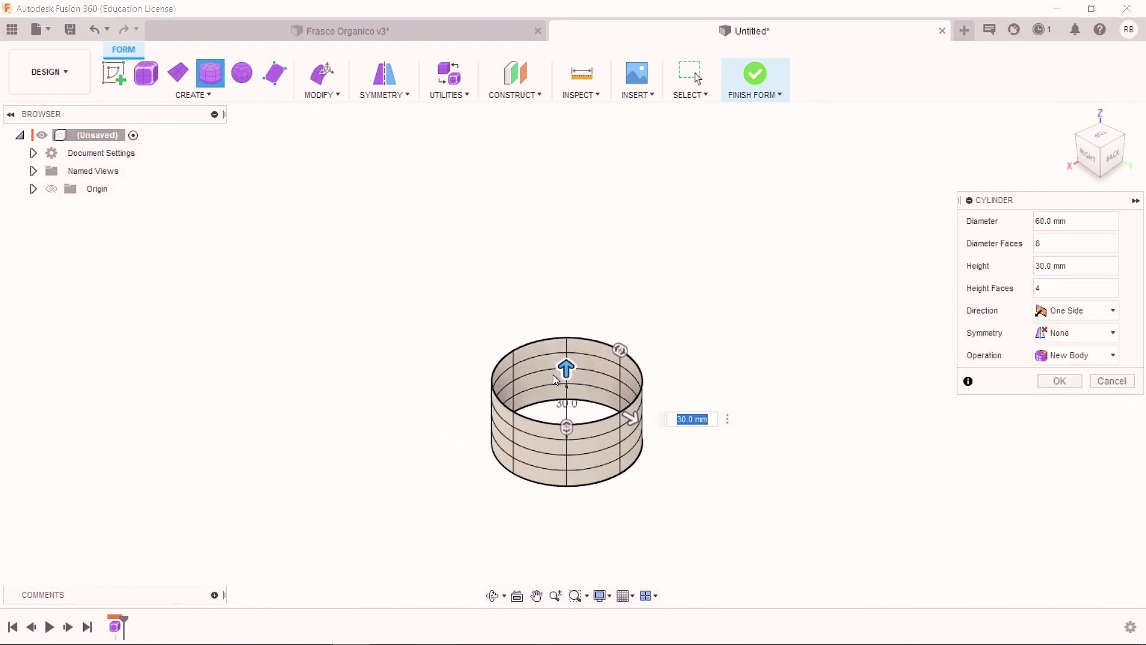
Step: Set the cylinder to 100 mm height, 8 diameter faces and 4 height faces
{"action": "middle_click_drag", "start_coordinate": [685, 487], "coordinate": [567, 370], "text": "shift"}
{"action": "mouse_move", "coordinate": [566, 358]}
{"action": "left_mouse_down"}
{"action": "mouse_move", "coordinate": [563, 257]}
{"action": "mouse_move", "coordinate": [551, 275]}
{"action": "left_mouse_up"}
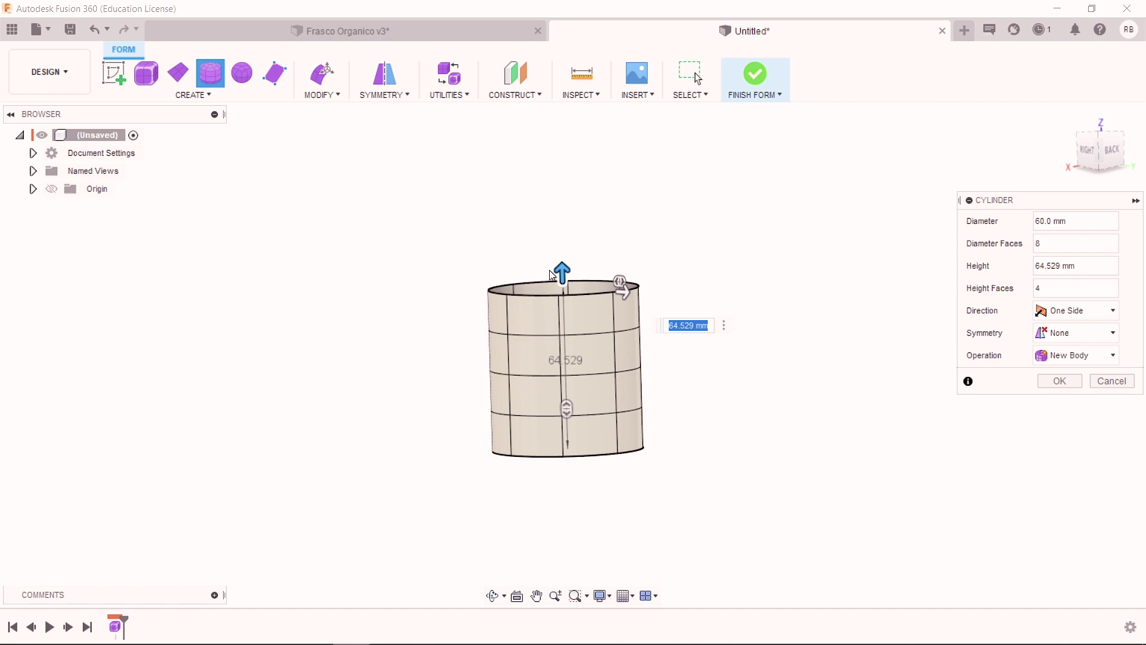
{"action": "type", "text": "00"}
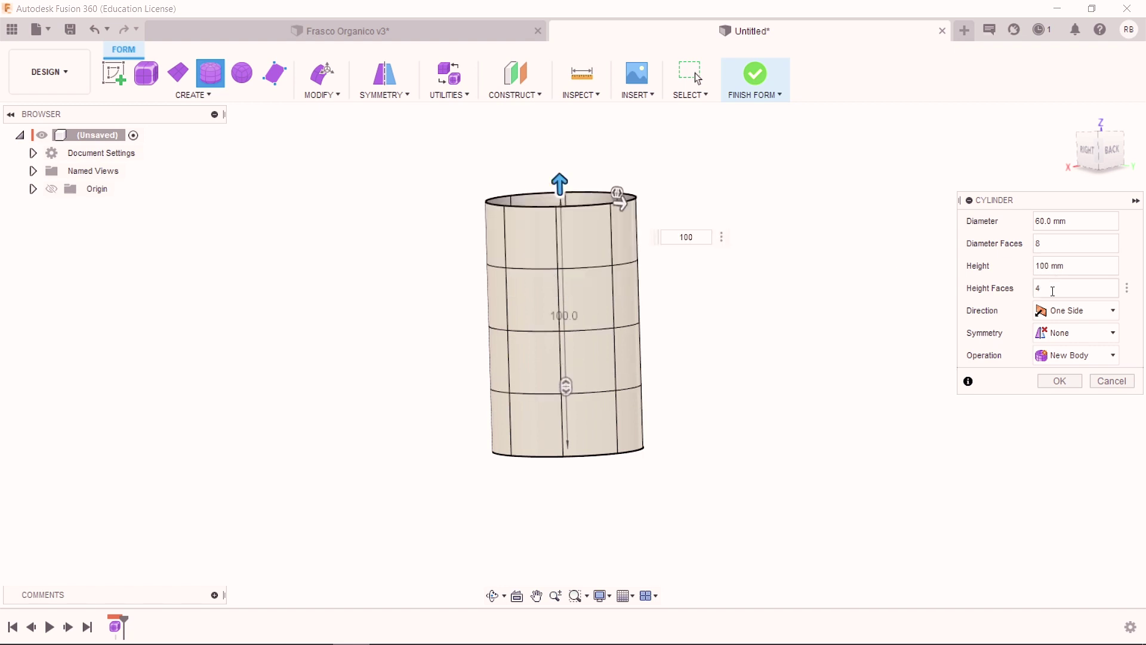
{"action": "mouse_move", "coordinate": [795, 302]}
{"action": "middle_mouse_down", "text": "shift"}
{"action": "mouse_move", "coordinate": [825, 351]}
{"action": "mouse_move", "coordinate": [806, 317]}
{"action": "mouse_move", "coordinate": [743, 349]}
{"action": "middle_mouse_up", "text": "shift"}
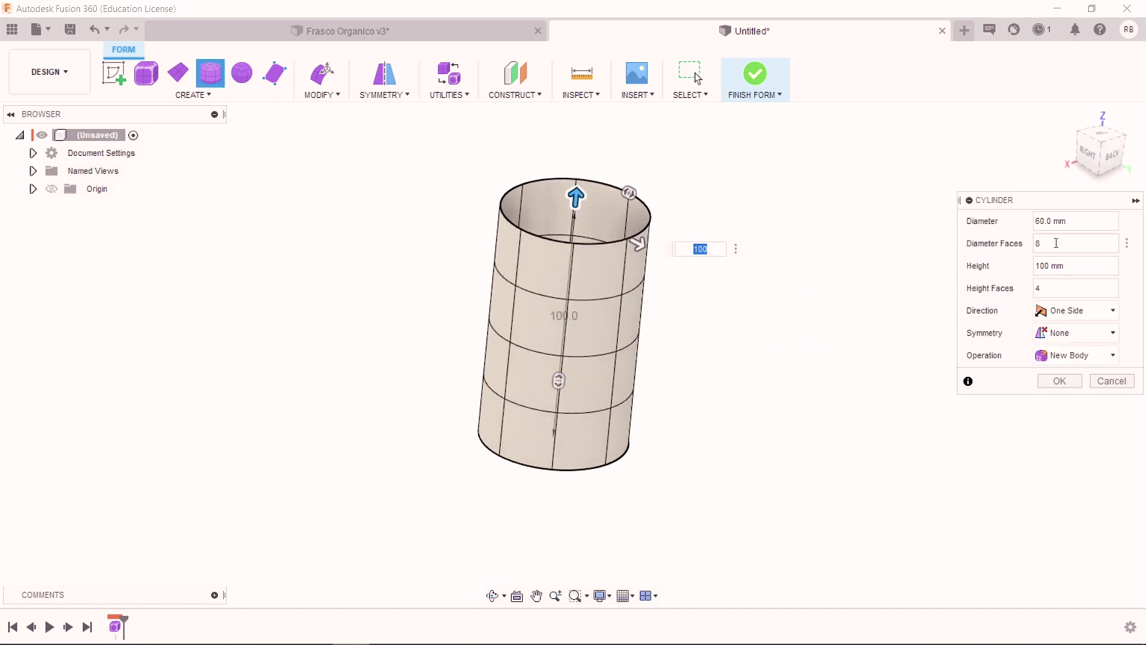
{"action": "mouse_move", "coordinate": [638, 206]}
{"action": "left_mouse_down"}
{"action": "mouse_move", "coordinate": [626, 188]}
{"action": "mouse_move", "coordinate": [596, 182]}
{"action": "mouse_move", "coordinate": [513, 186]}
{"action": "mouse_move", "coordinate": [649, 192]}
{"action": "mouse_move", "coordinate": [465, 188]}
{"action": "mouse_move", "coordinate": [530, 169]}
{"action": "mouse_move", "coordinate": [639, 197]}
{"action": "mouse_move", "coordinate": [608, 166]}
{"action": "left_mouse_up"}
{"action": "type", "text": "8"}
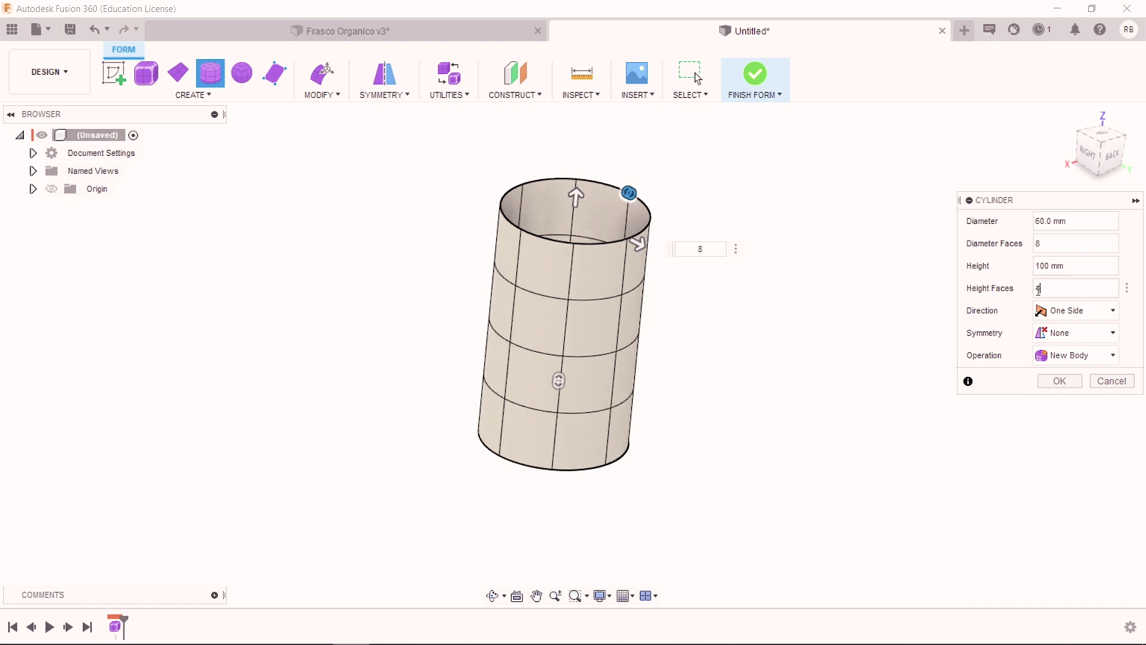
{"action": "left_click_drag", "start_coordinate": [557, 379], "coordinate": [556, 368]}
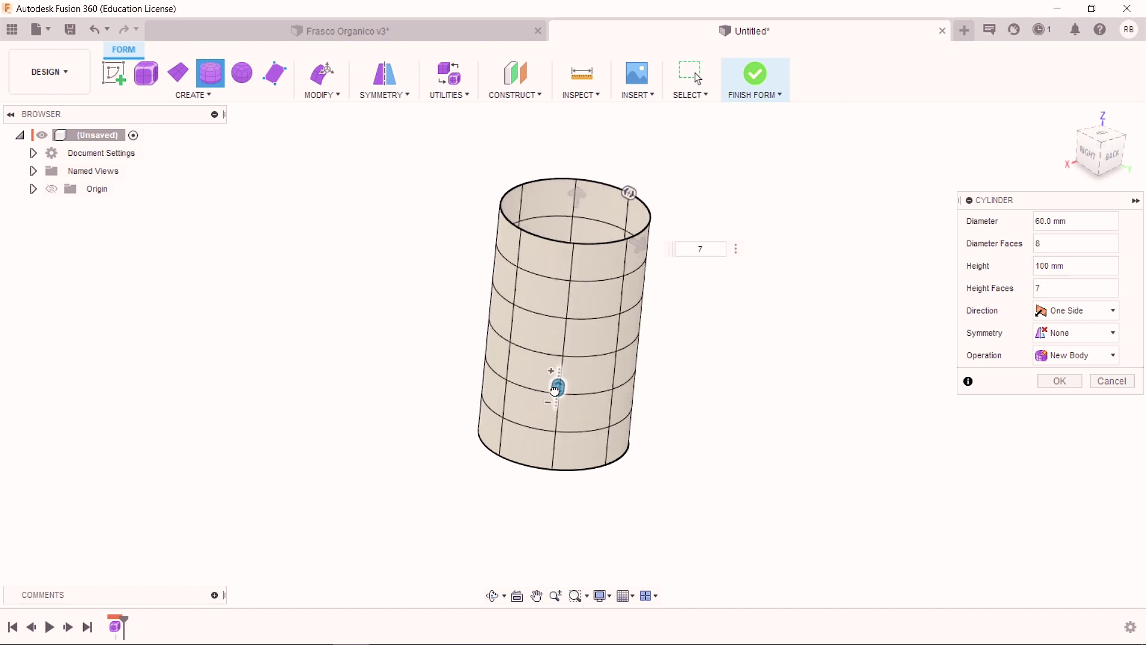
{"action": "left_click_drag", "start_coordinate": [556, 366], "coordinate": [551, 404]}
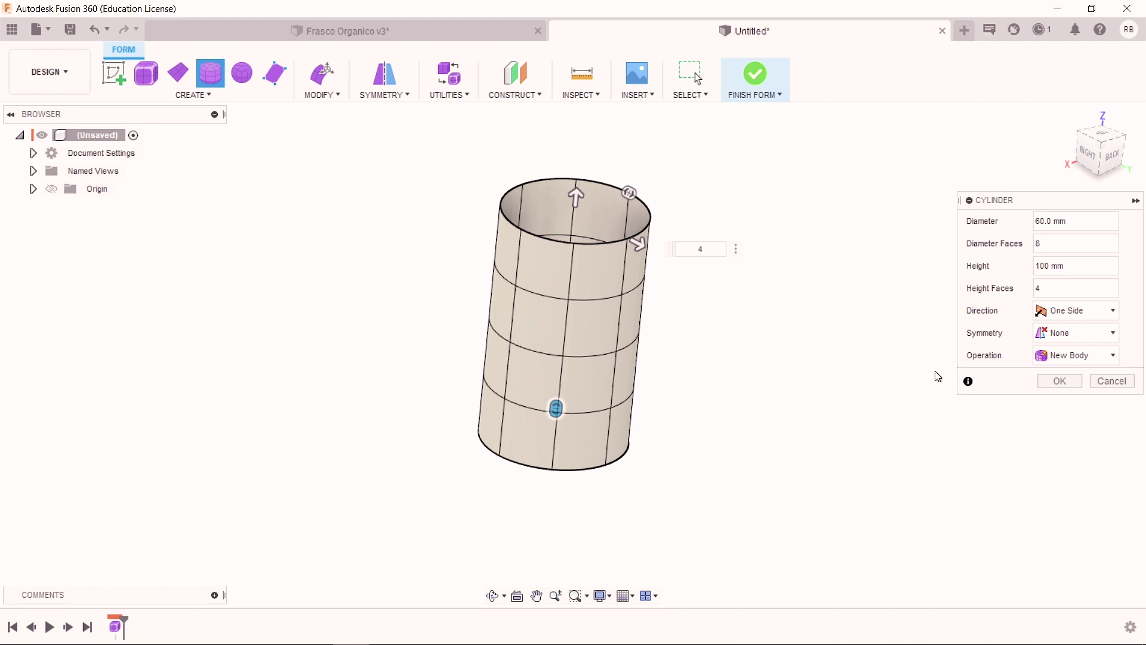
{"action": "left_click", "coordinate": [1065, 343]}
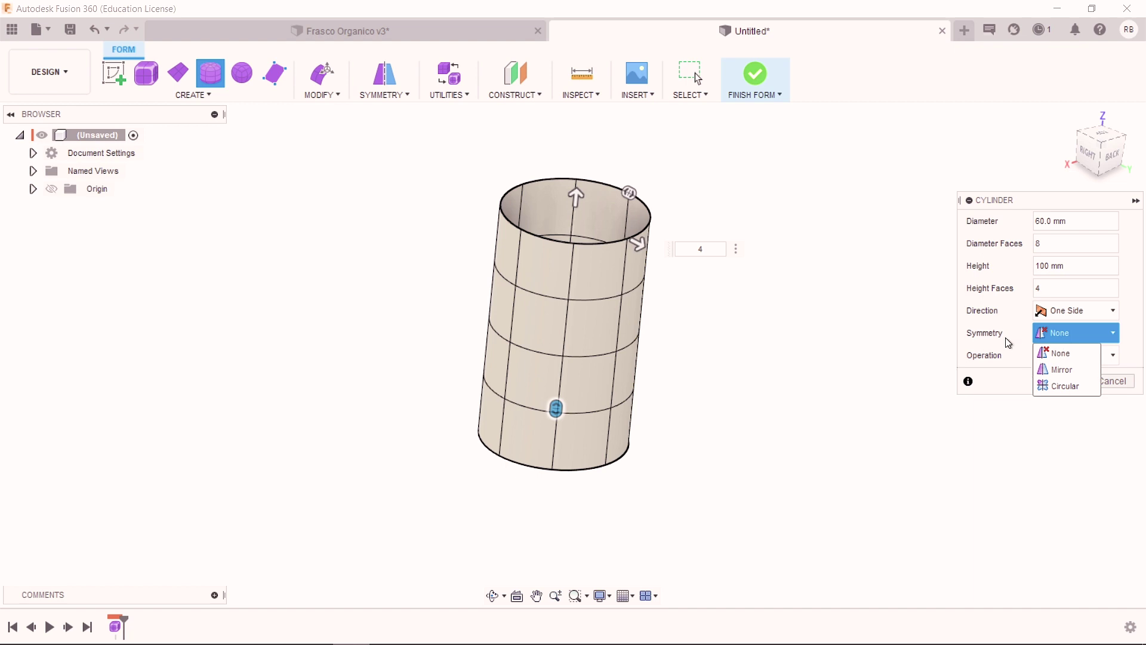
{"action": "left_click", "coordinate": [1054, 388]}
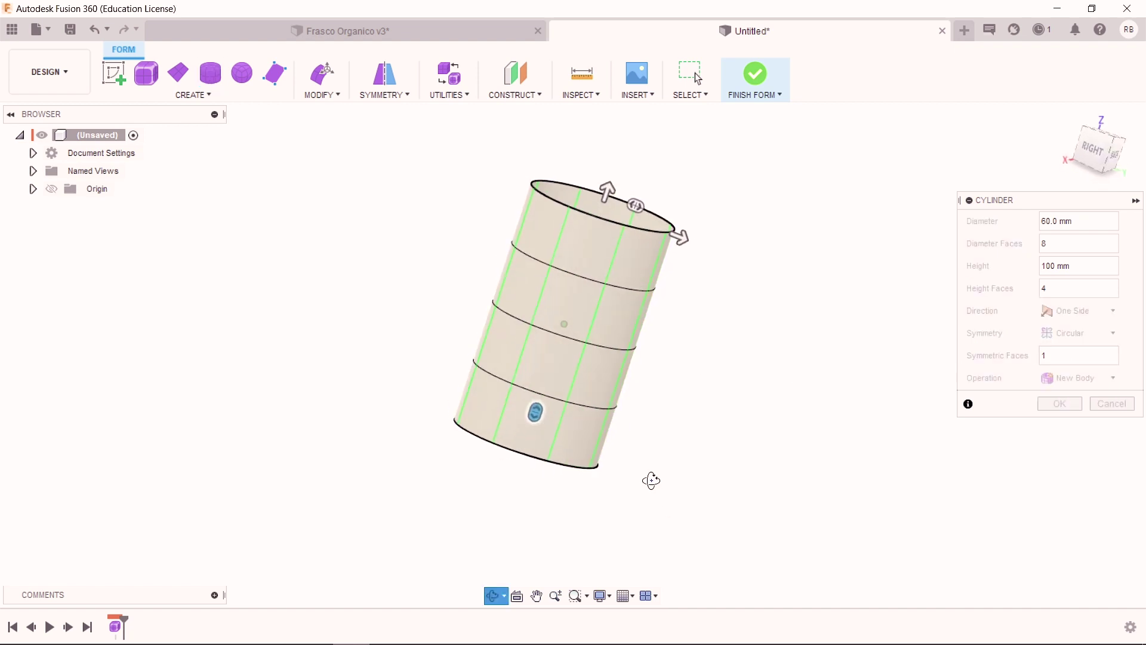
{"action": "middle_click_drag", "start_coordinate": [624, 503], "coordinate": [612, 524], "text": "shift"}
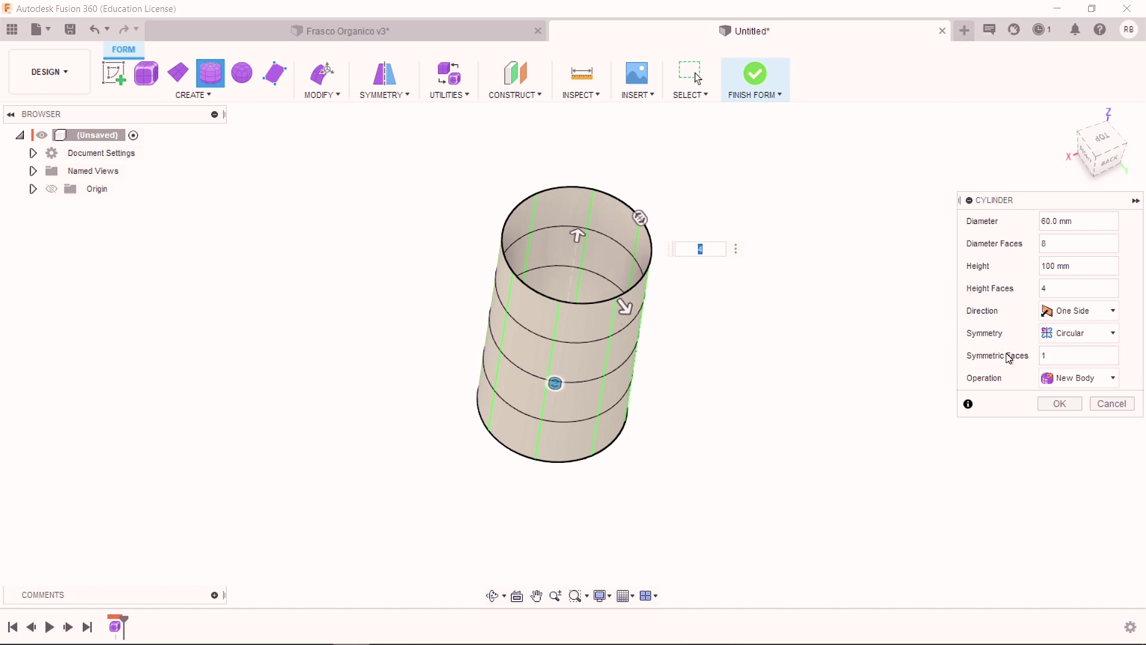
{"action": "type", "text": "4"}
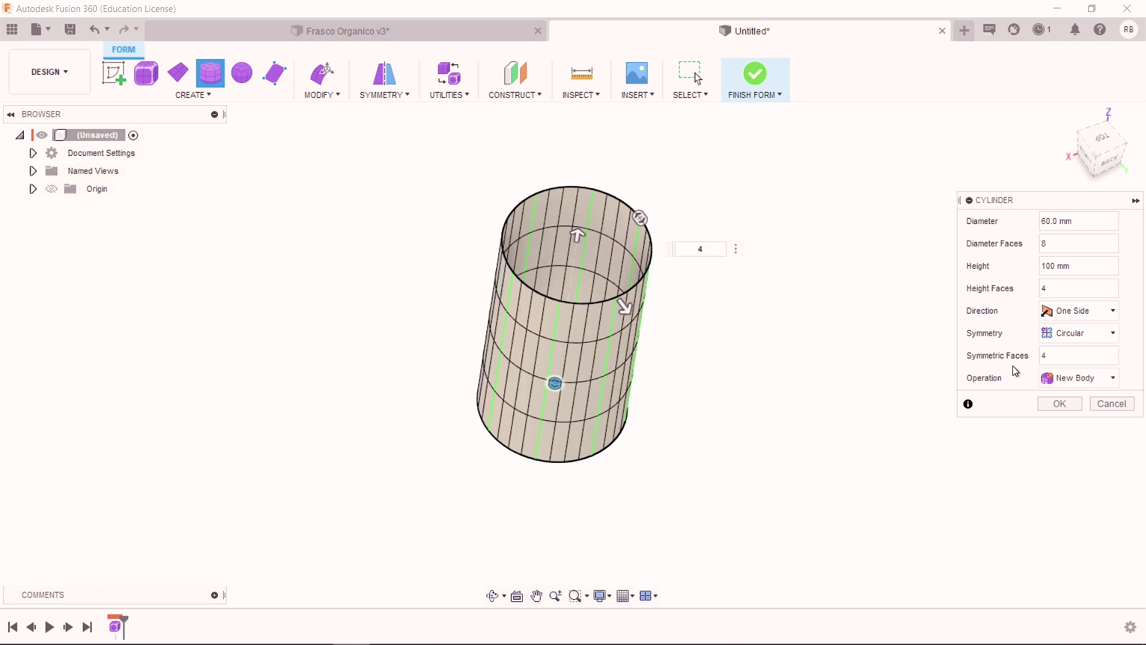
{"action": "middle_click_drag", "start_coordinate": [597, 426], "coordinate": [554, 444], "text": "shift"}
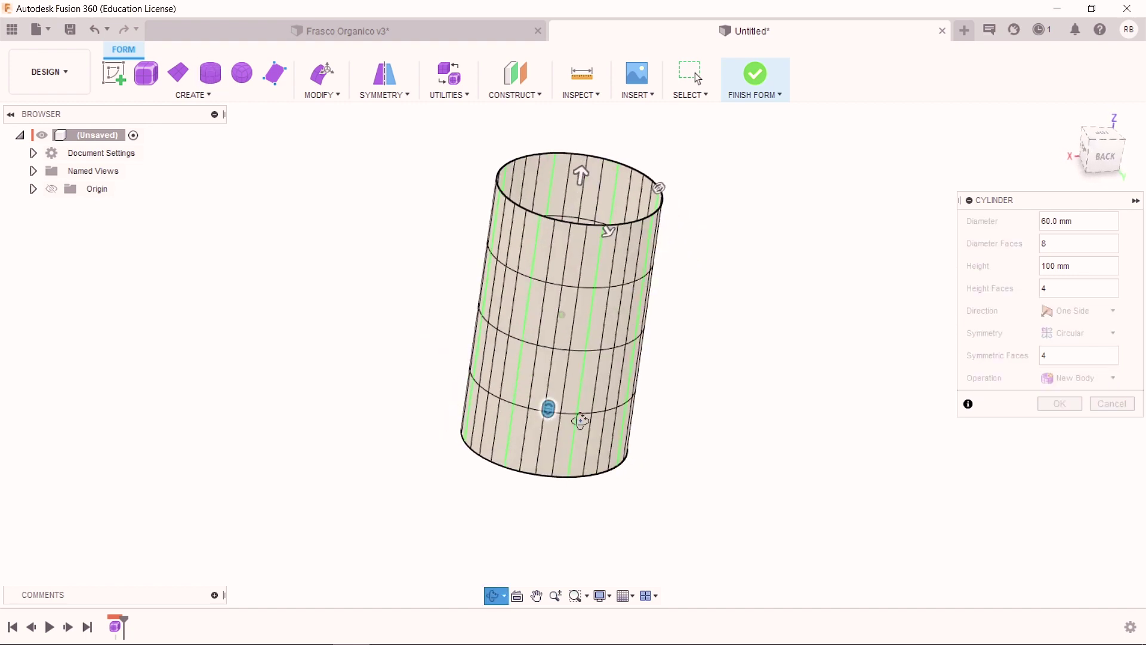
{"action": "key", "text": "Escape"}
{"action": "double_click", "coordinate": [1050, 355]}
{"action": "type", "text": "1"}
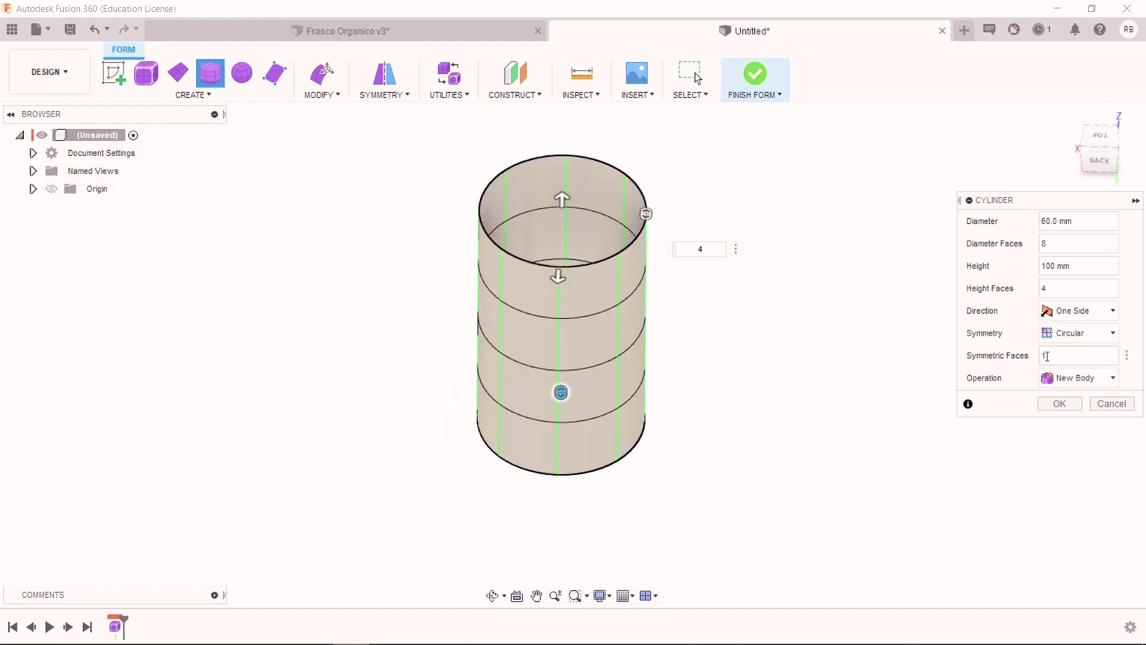
{"action": "left_click", "coordinate": [1071, 332]}
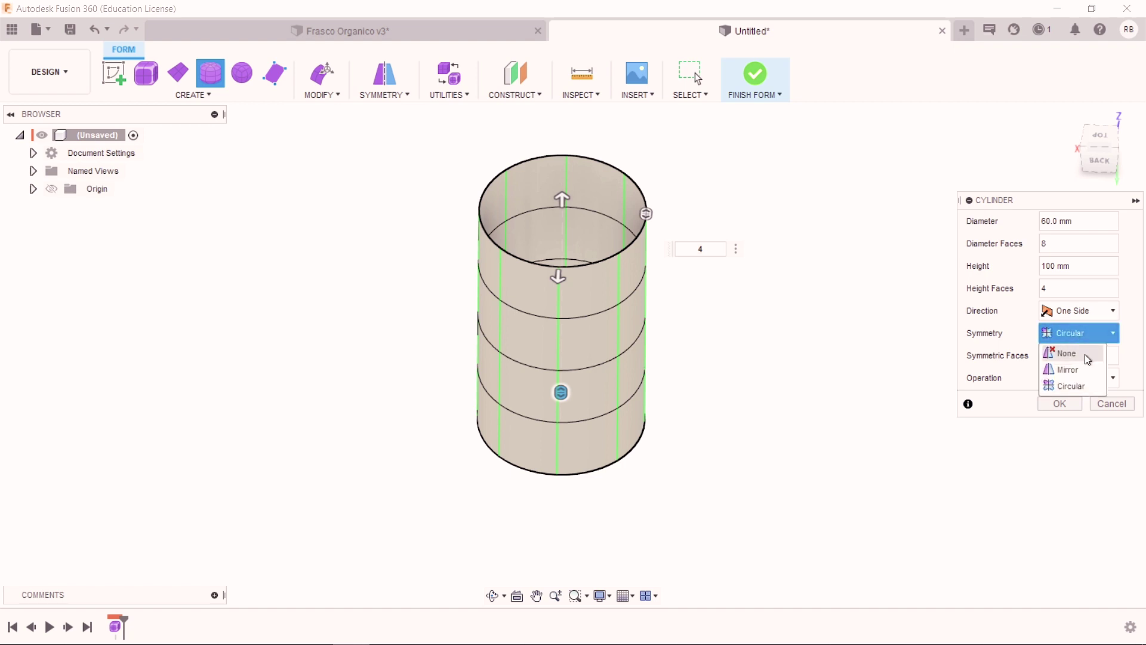
{"action": "left_click", "coordinate": [1075, 352]}
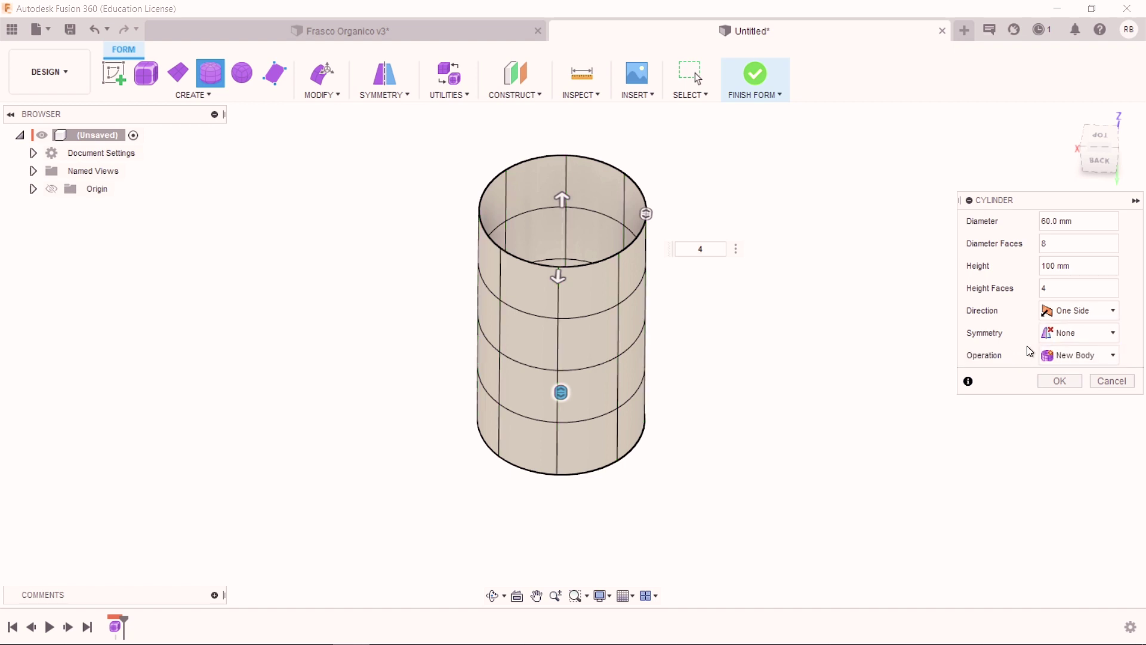
{"action": "left_click", "coordinate": [1059, 381]}
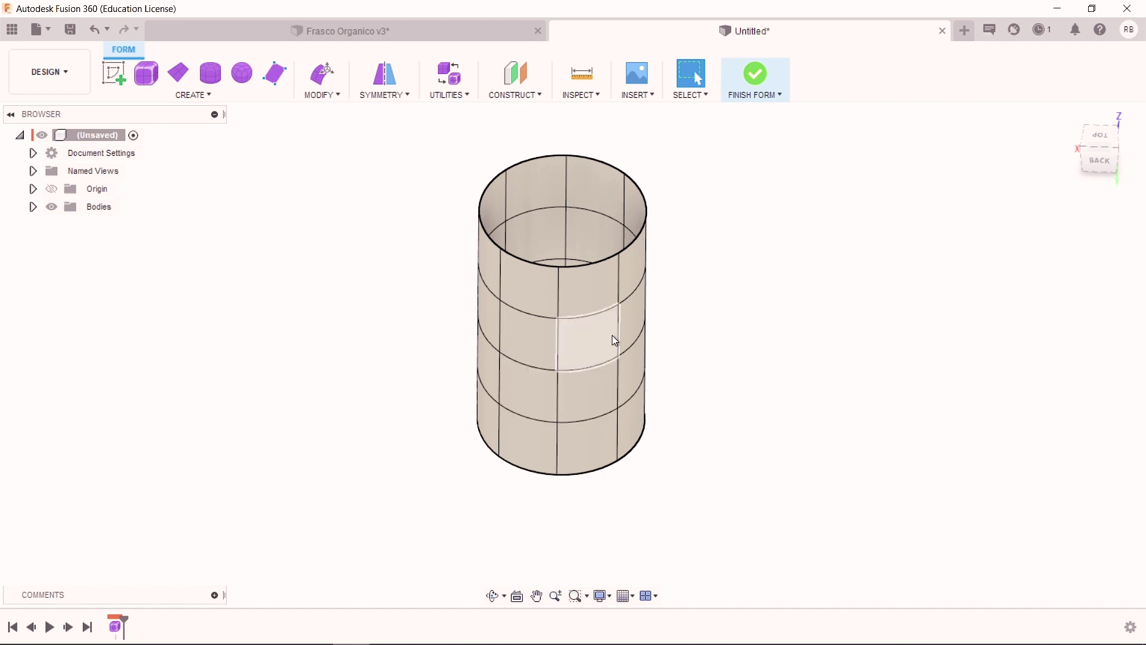
Step: Start Circular - Internal symmetry and pick a cylinder face as its basis
{"action": "middle_click_drag", "start_coordinate": [440, 452], "coordinate": [438, 410], "text": "shift"}
{"action": "middle_click_drag", "start_coordinate": [379, 151], "coordinate": [421, 210]}
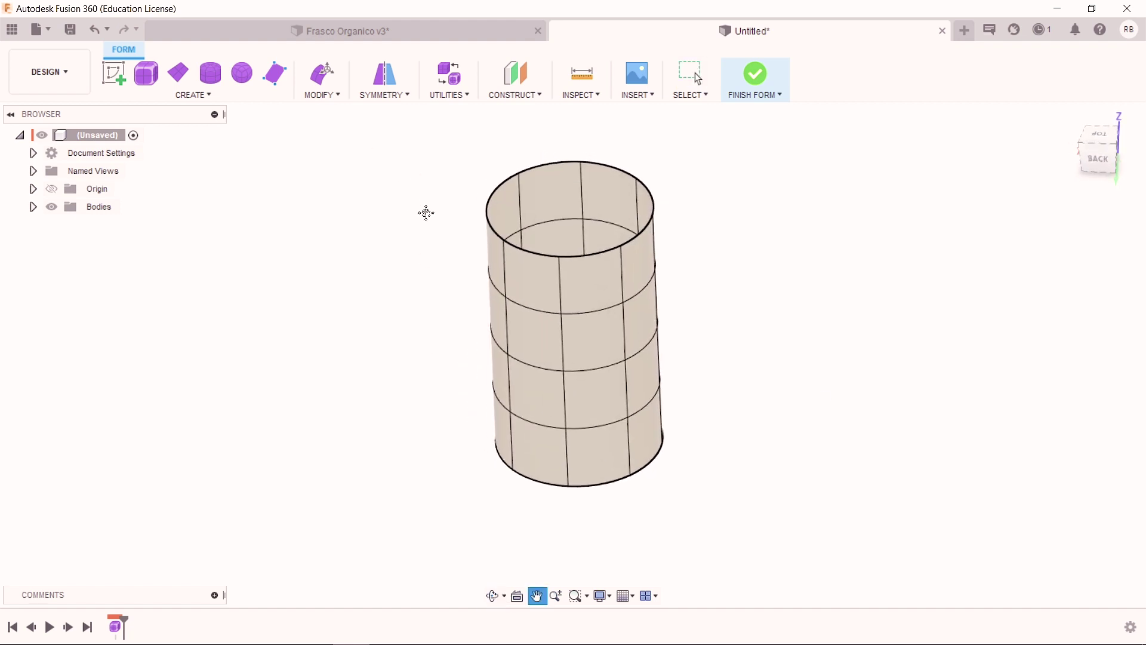
{"action": "left_click", "coordinate": [399, 96]}
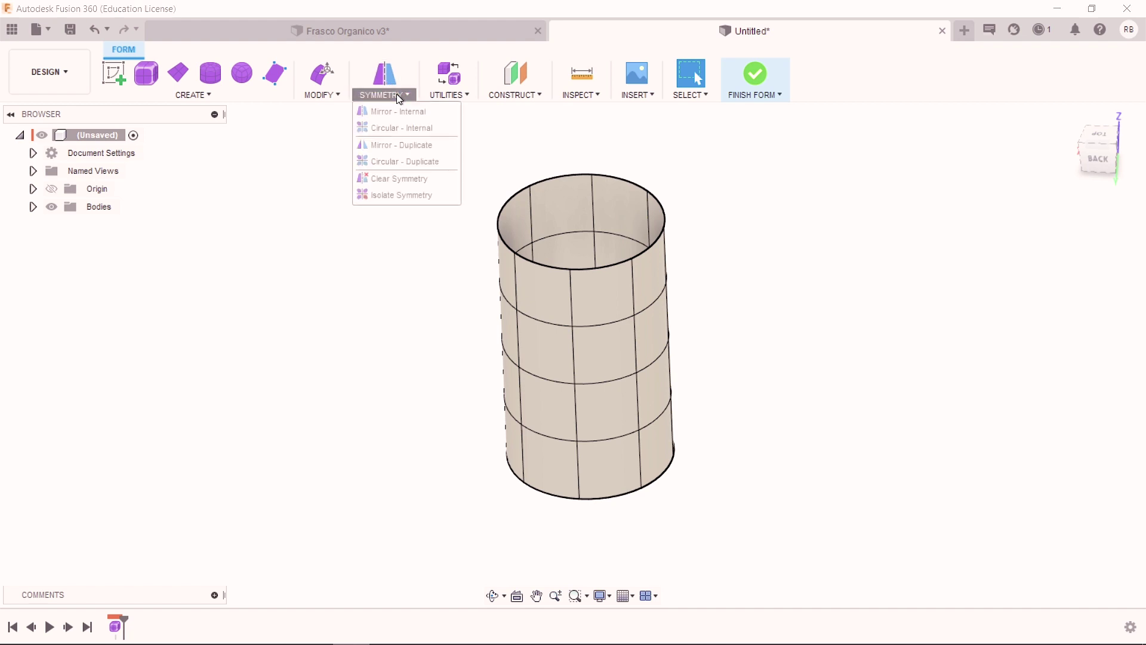
{"action": "left_click", "coordinate": [420, 137]}
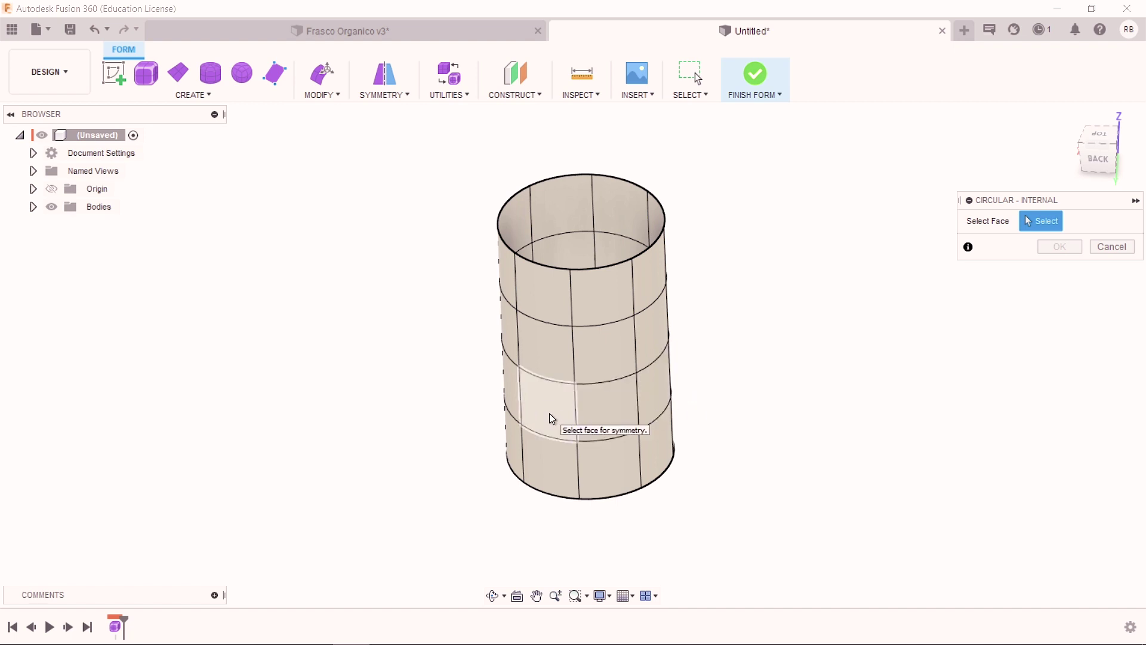
{"action": "middle_click_drag", "start_coordinate": [729, 417], "coordinate": [703, 305], "text": "shift"}
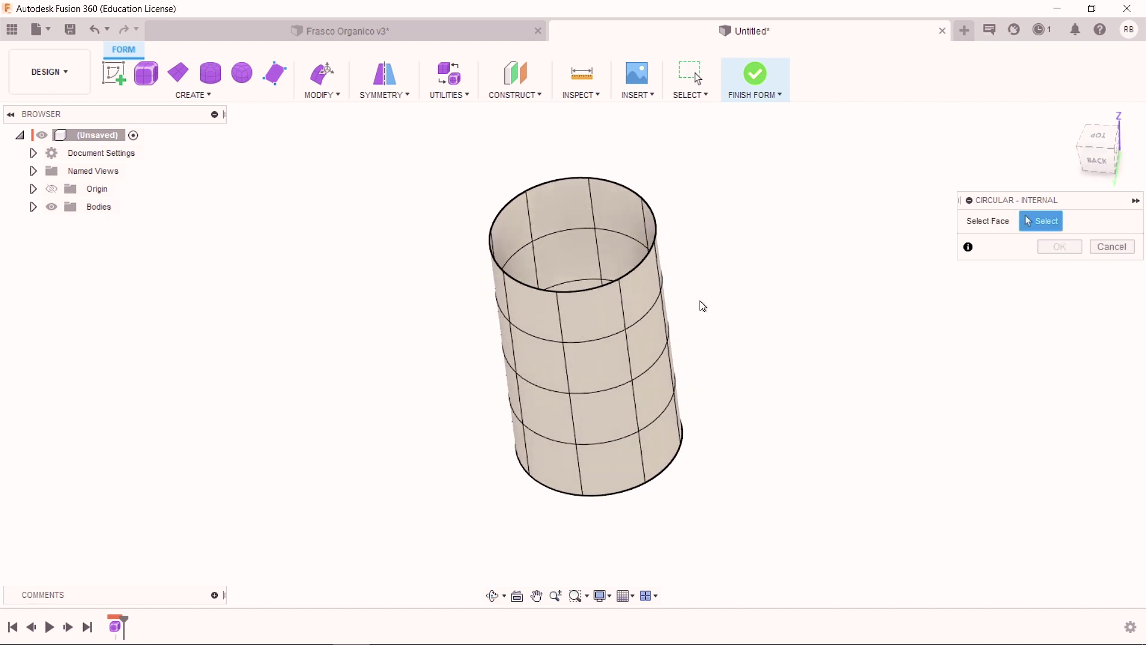
{"action": "left_click", "coordinate": [529, 425]}
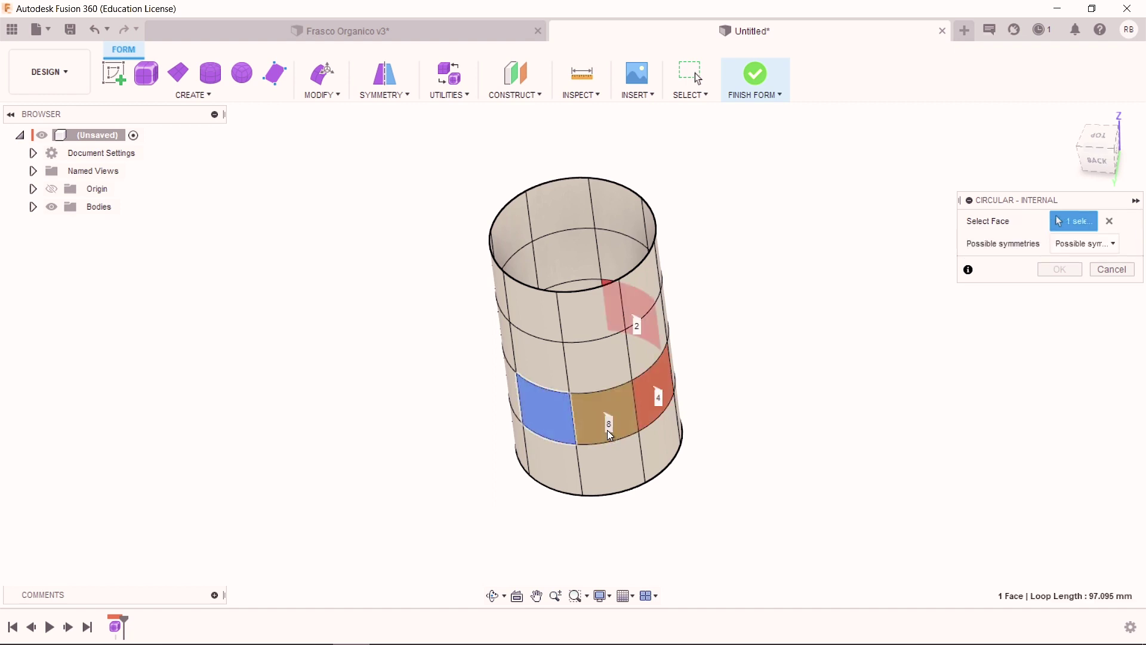
{"action": "mouse_move", "coordinate": [744, 494]}
{"action": "middle_mouse_down", "text": "shift"}
{"action": "mouse_move", "coordinate": [713, 478]}
{"action": "mouse_move", "coordinate": [698, 496]}
{"action": "mouse_move", "coordinate": [717, 512]}
{"action": "middle_mouse_up", "text": "shift"}
Step: After trying 2 and 8 sided options, settle on 4 sided symmetry and confirm it
{"action": "left_click", "coordinate": [1100, 245]}
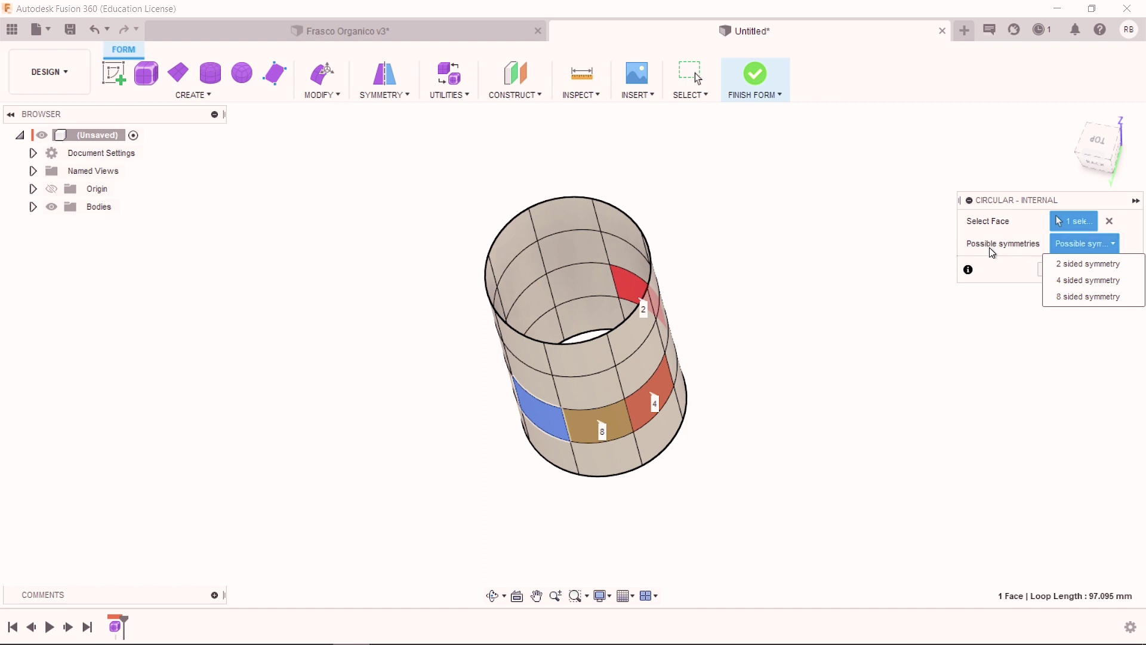
{"action": "left_click", "coordinate": [1068, 266]}
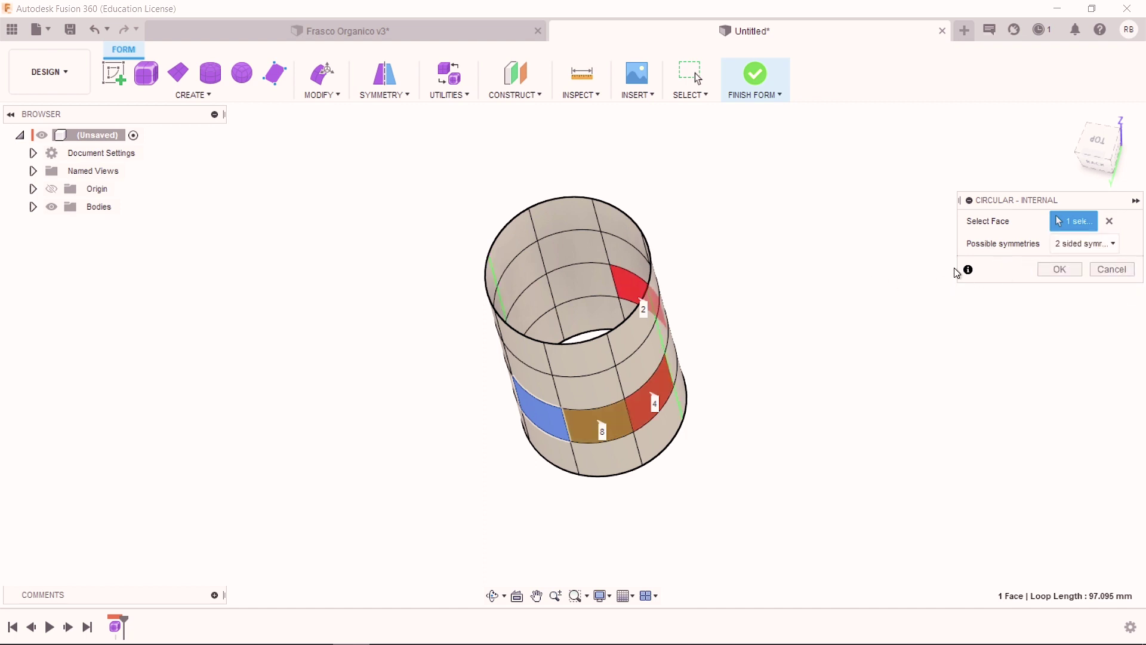
{"action": "left_click", "coordinate": [1098, 246]}
{"action": "left_click", "coordinate": [1082, 278]}
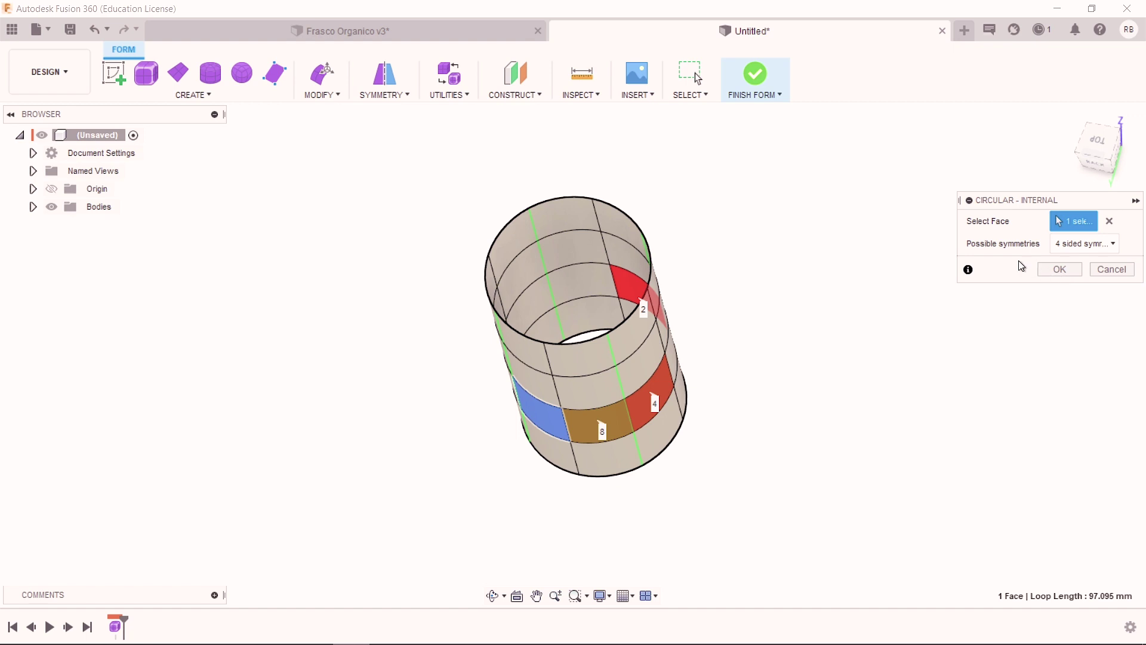
{"action": "left_click", "coordinate": [1068, 254]}
{"action": "left_click", "coordinate": [1079, 294]}
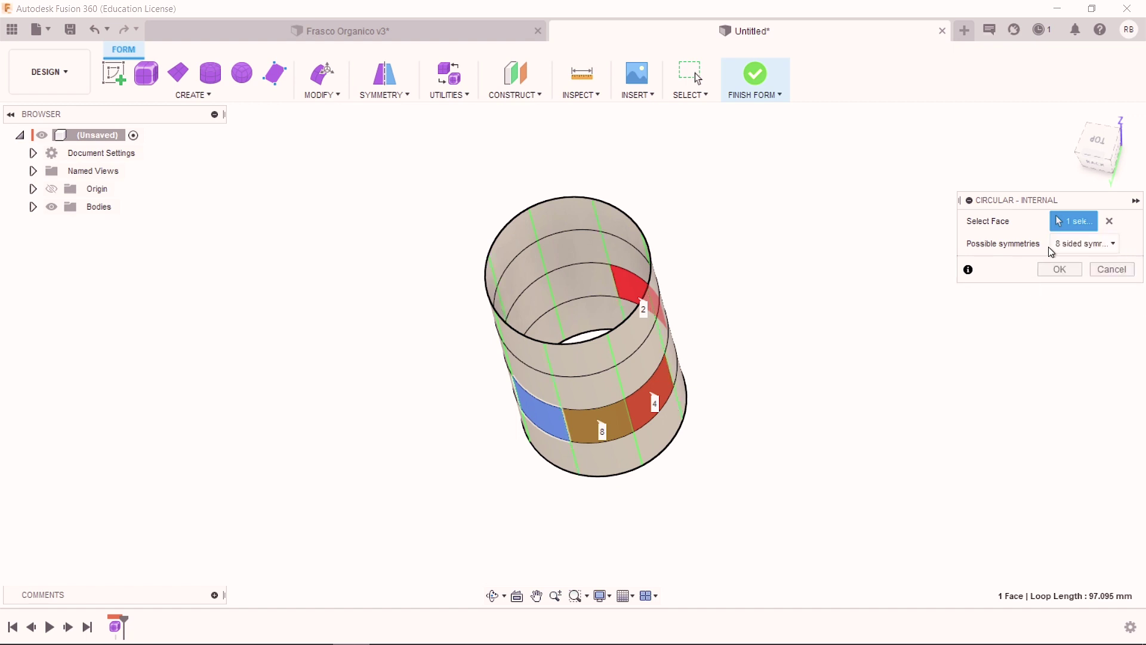
{"action": "left_click", "coordinate": [1068, 244]}
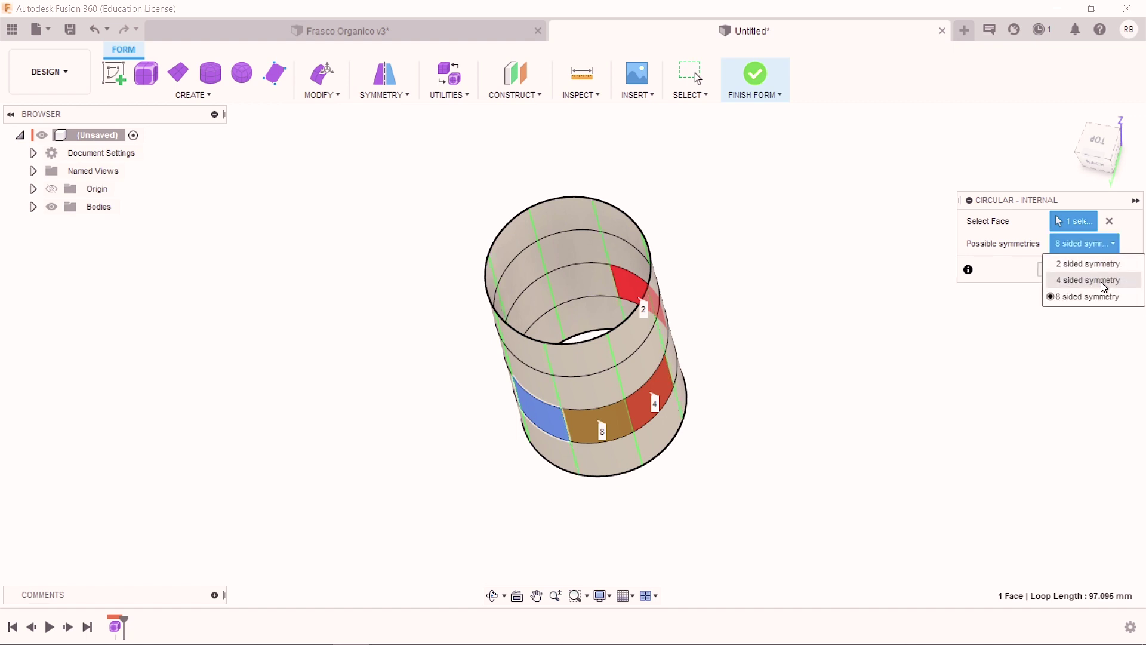
{"action": "left_click", "coordinate": [1103, 286]}
{"action": "left_click", "coordinate": [1054, 270]}
{"action": "middle_click_drag", "start_coordinate": [653, 390], "coordinate": [660, 363], "text": "shift"}
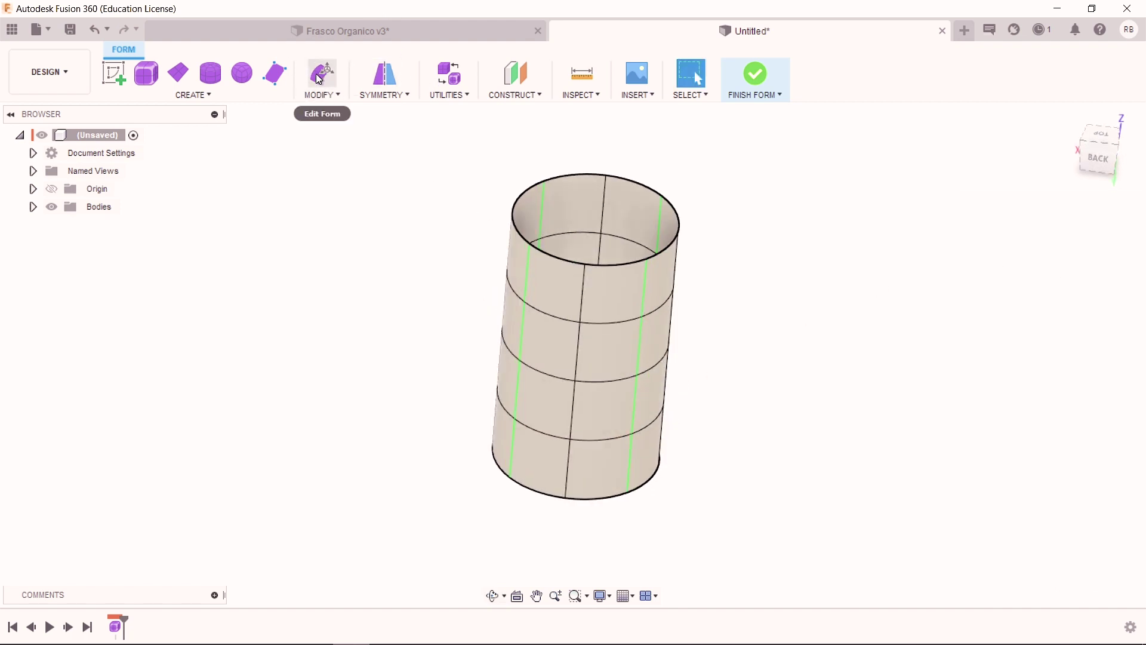
{"action": "mouse_move", "coordinate": [783, 504]}
{"action": "middle_mouse_down", "text": "shift"}
{"action": "mouse_move", "coordinate": [446, 448]}
{"action": "mouse_move", "coordinate": [340, 468]}
{"action": "mouse_move", "coordinate": [766, 473]}
{"action": "middle_mouse_up", "text": "shift"}
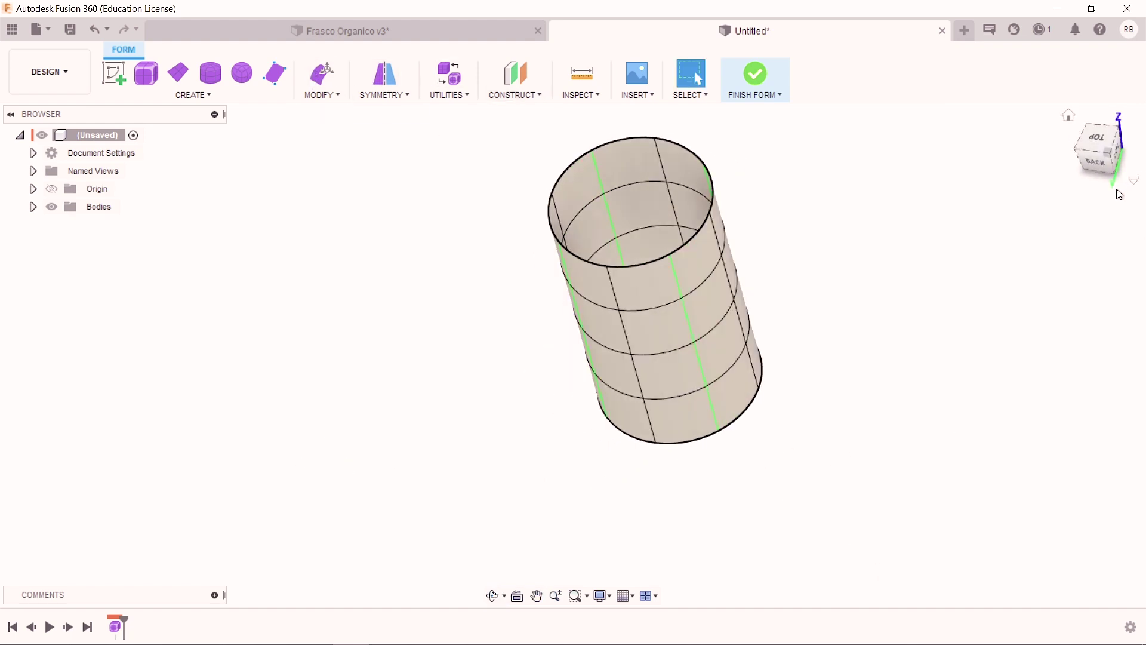
Step: In Edit Form, pull an inner face of the cylinder, then undo the move
{"action": "left_click", "coordinate": [321, 76]}
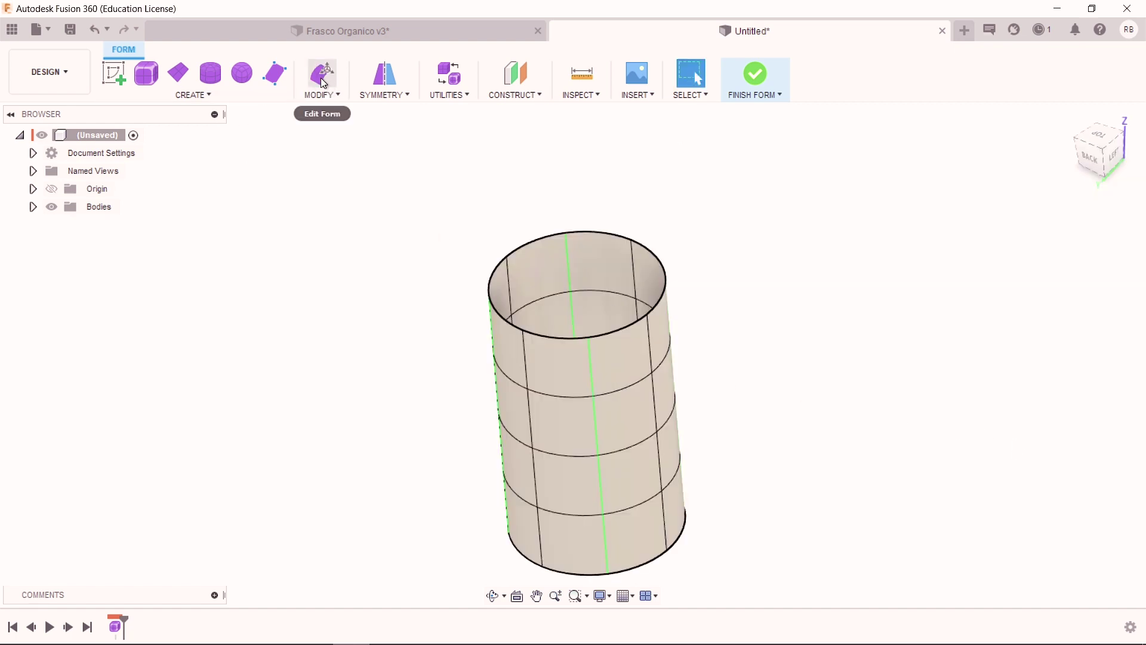
{"action": "mouse_move", "coordinate": [321, 75]}
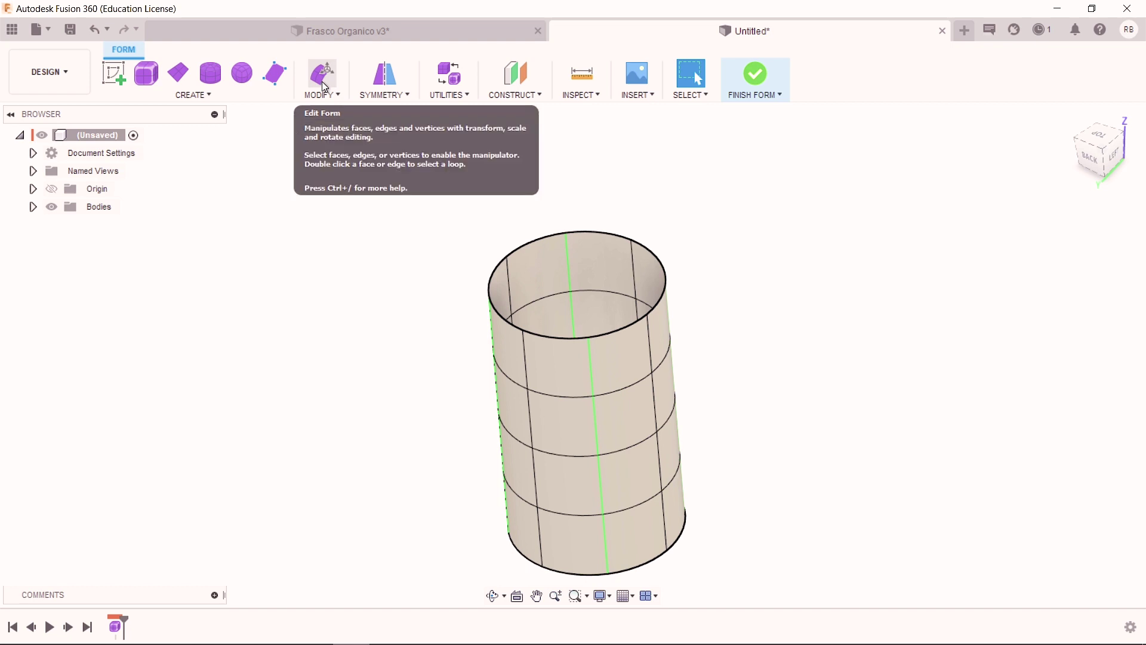
{"action": "left_click", "coordinate": [322, 86]}
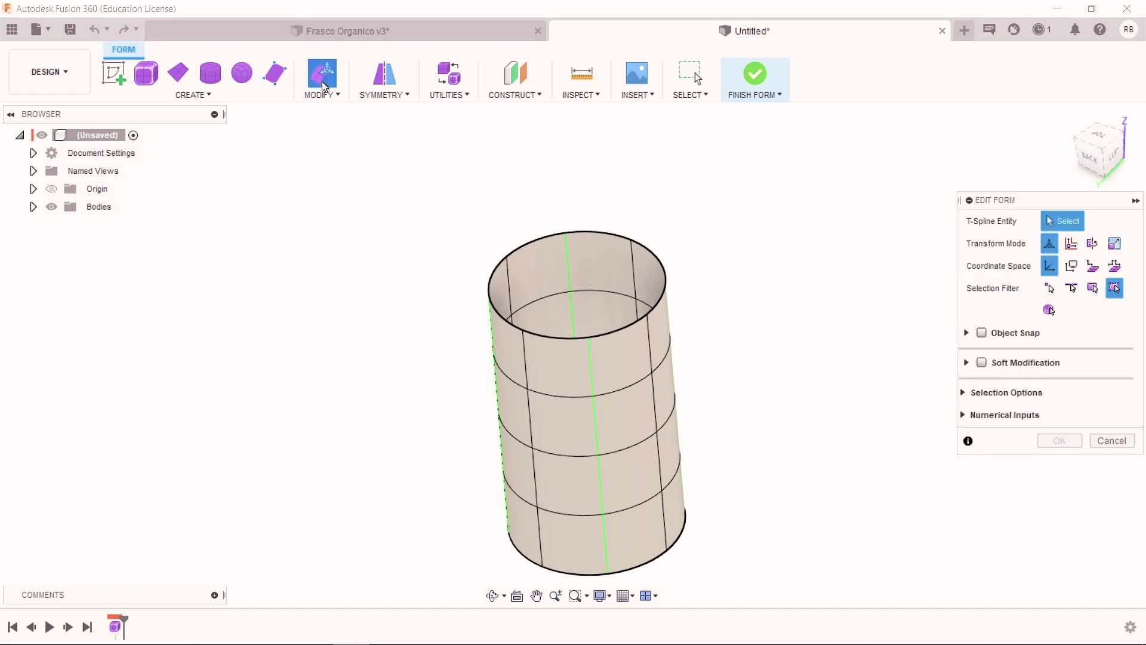
{"action": "left_click", "coordinate": [555, 370]}
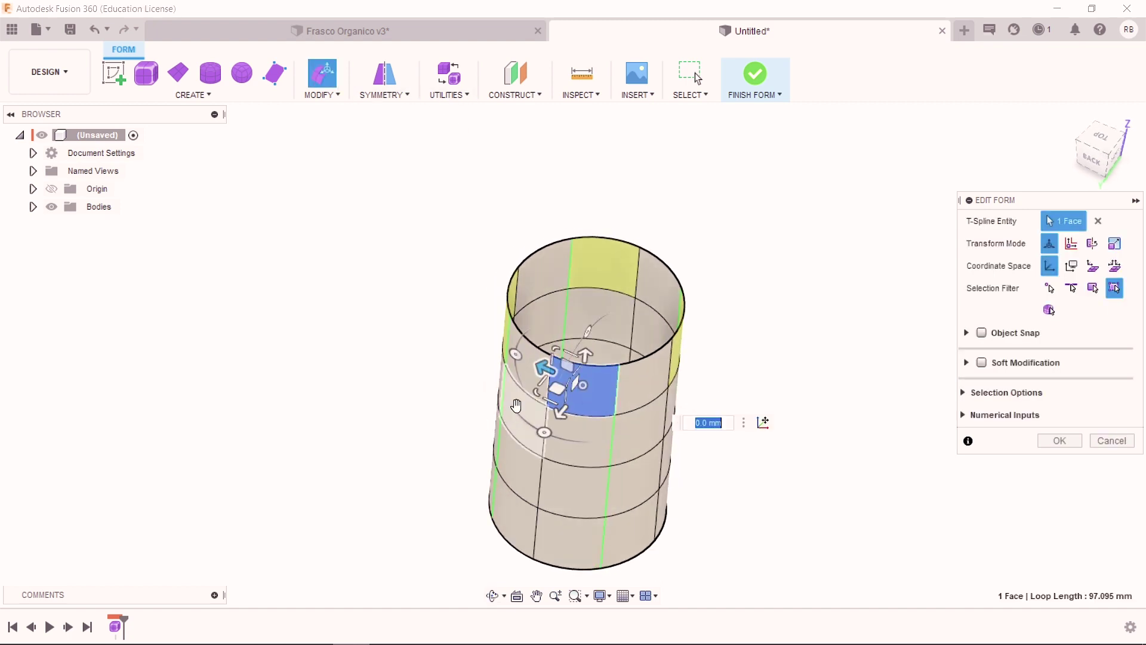
{"action": "mouse_move", "coordinate": [516, 459]}
{"action": "left_mouse_down"}
{"action": "mouse_move", "coordinate": [587, 370]}
{"action": "mouse_move", "coordinate": [600, 411]}
{"action": "left_mouse_up"}
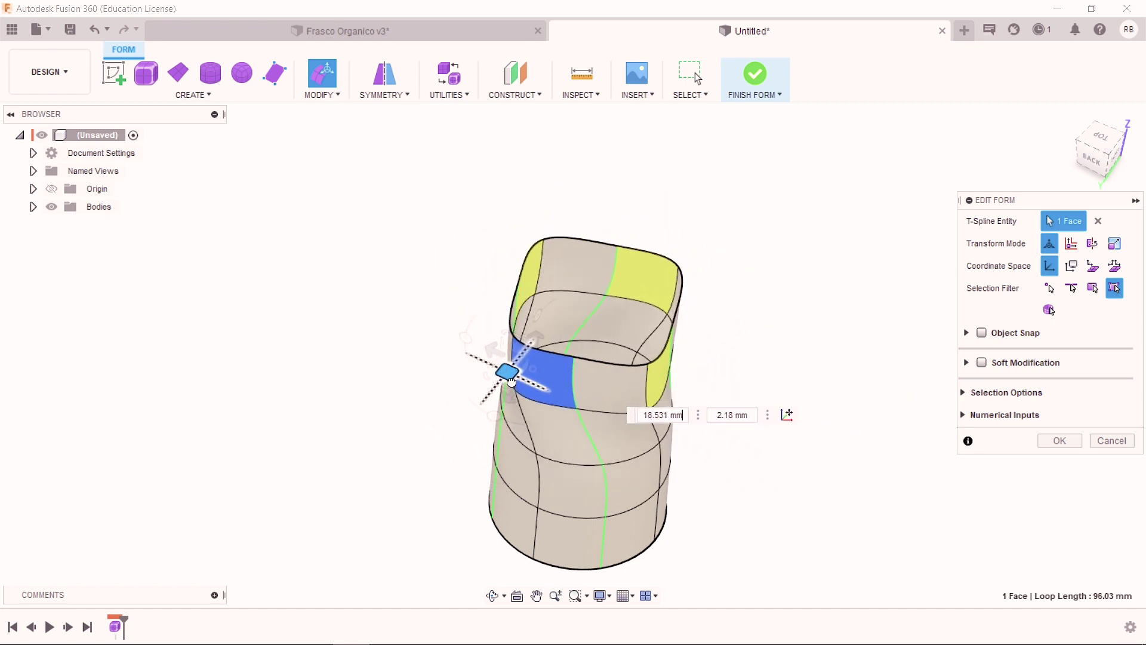
{"action": "key", "text": "ctrl+z"}
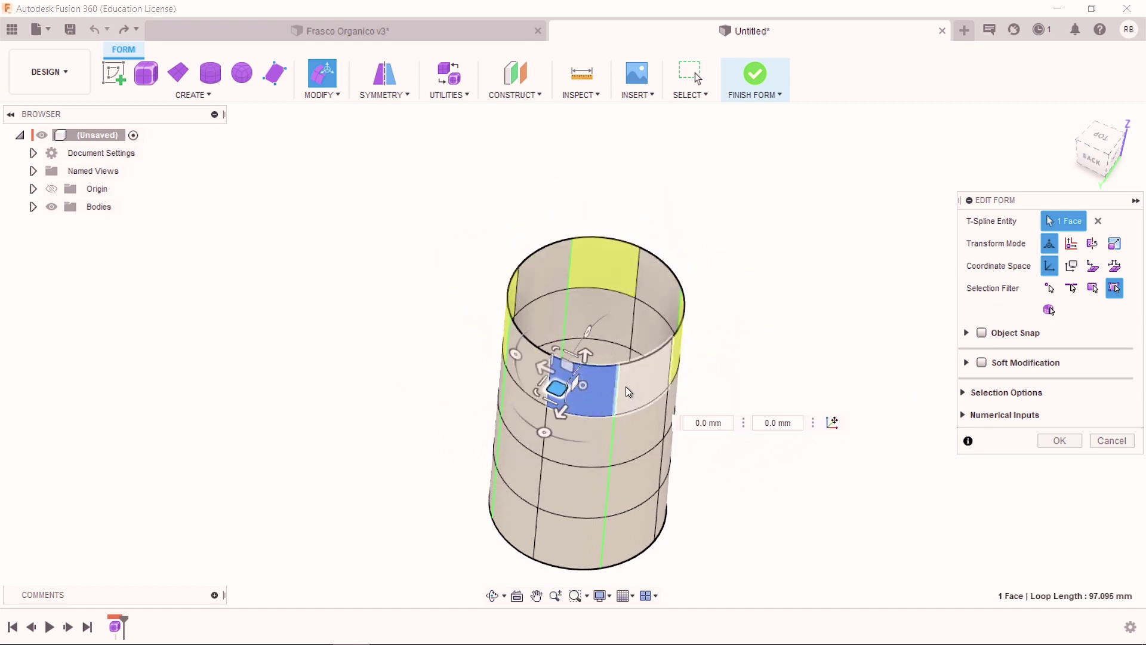
Step: Move and twist a vertical edge of the cylinder, undoing each change
{"action": "left_click", "coordinate": [616, 387]}
{"action": "mouse_move", "coordinate": [589, 389]}
{"action": "left_mouse_down"}
{"action": "mouse_move", "coordinate": [604, 401]}
{"action": "mouse_move", "coordinate": [592, 411]}
{"action": "left_mouse_up"}
{"action": "key", "text": "ctrl+z"}
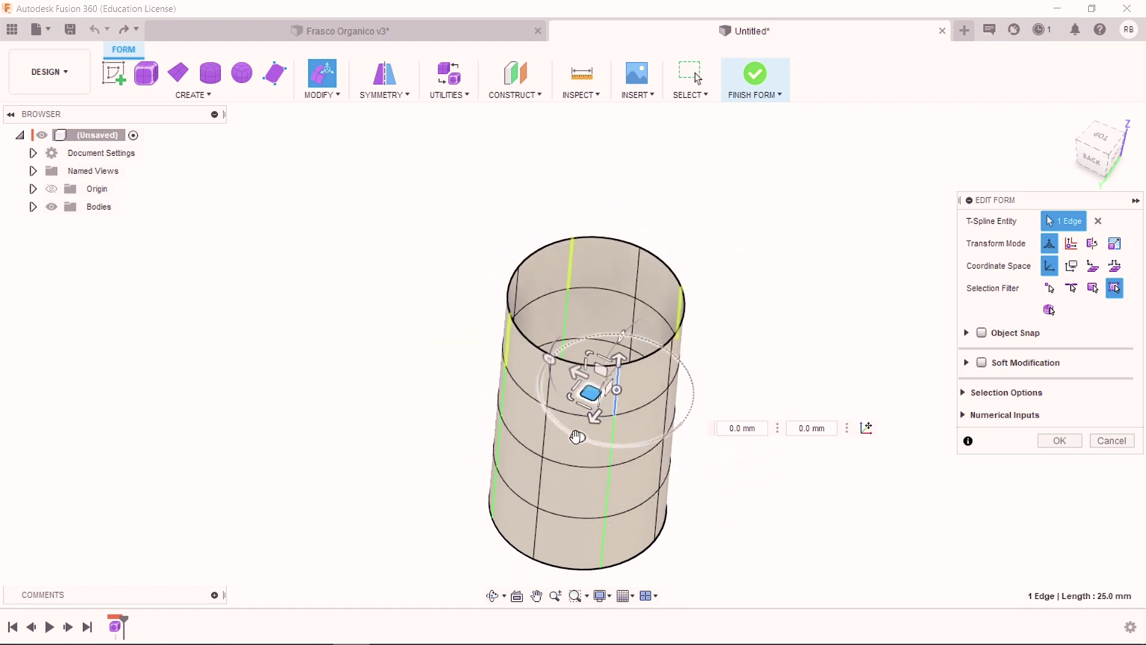
{"action": "left_click_drag", "start_coordinate": [621, 334], "coordinate": [643, 286]}
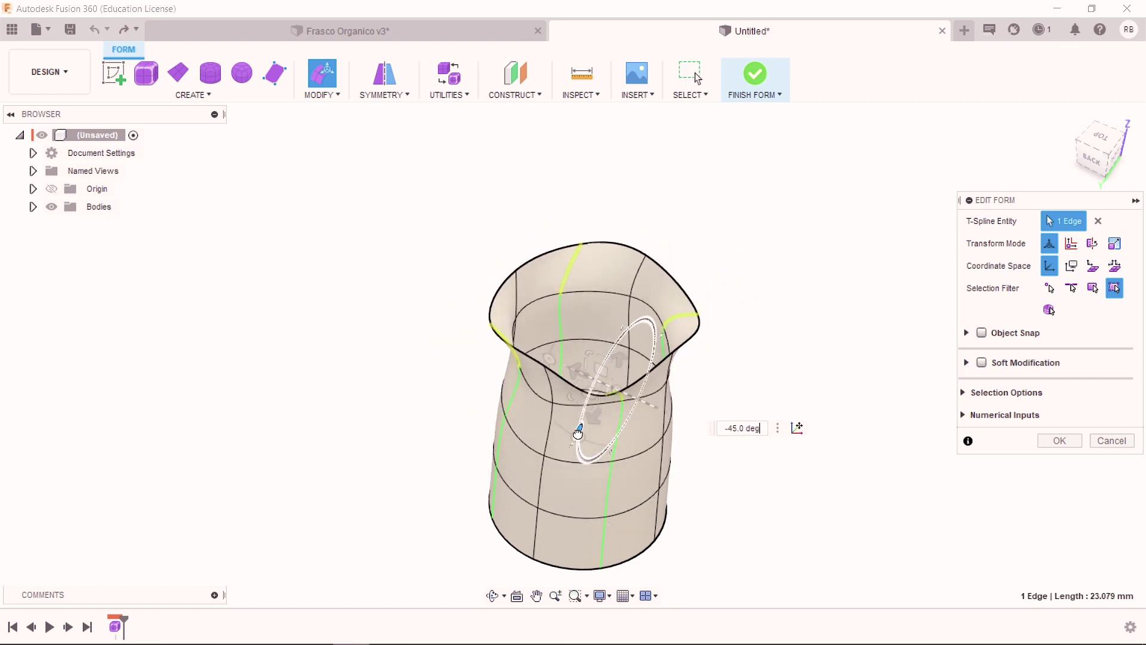
{"action": "key", "text": "ctrl+z"}
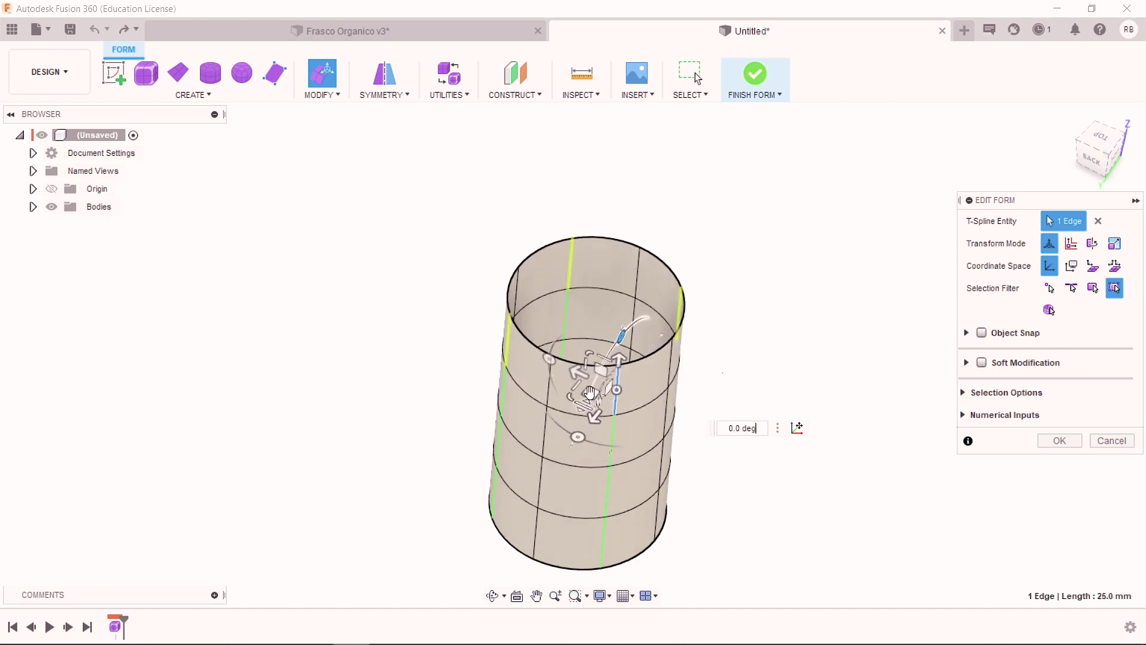
Step: Rotate and scale a top face, move a vertex, revert all, and switch to Frasco Organico v3
{"action": "left_click", "coordinate": [561, 378]}
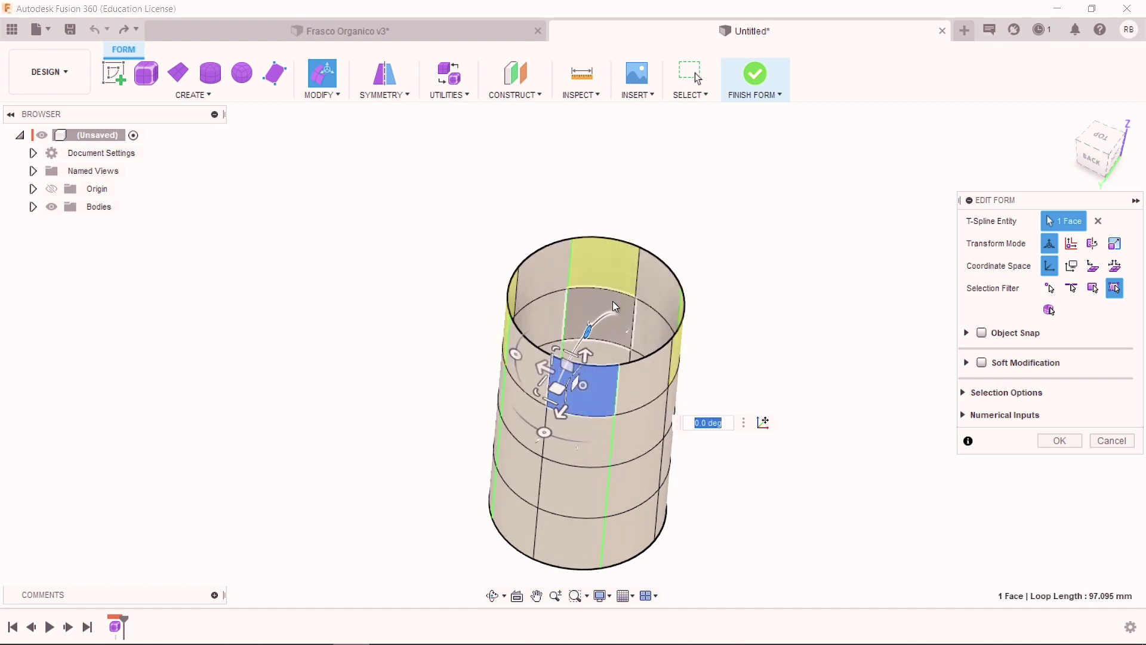
{"action": "left_click_drag", "start_coordinate": [584, 330], "coordinate": [640, 213]}
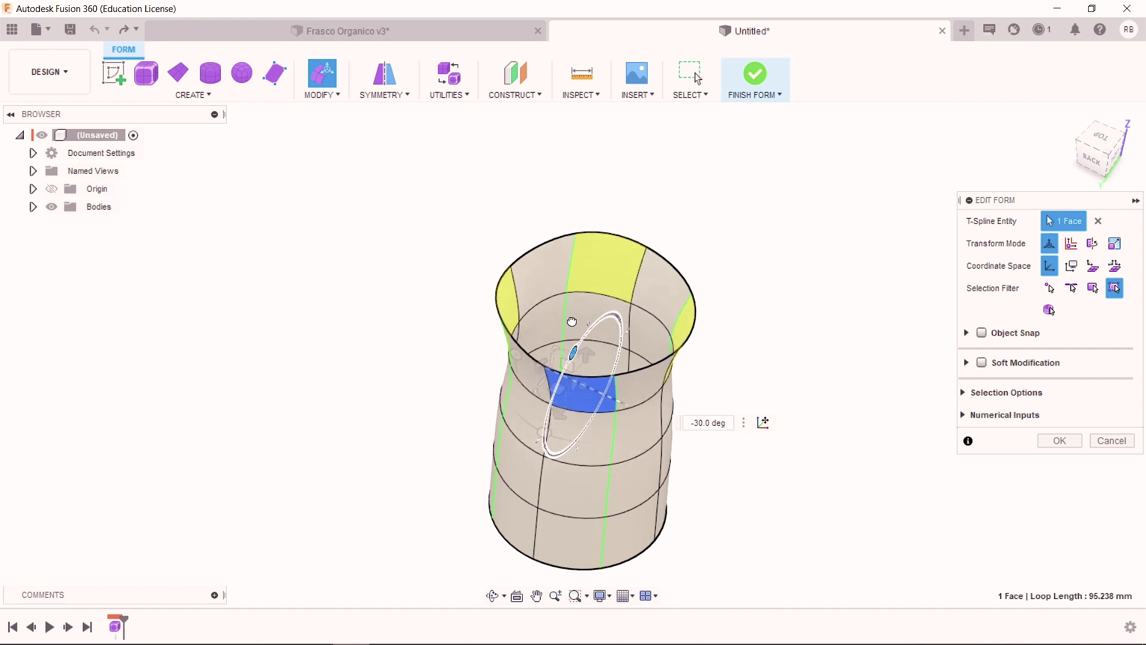
{"action": "mouse_move", "coordinate": [554, 351]}
{"action": "left_mouse_down"}
{"action": "mouse_move", "coordinate": [528, 285]}
{"action": "mouse_move", "coordinate": [546, 361]}
{"action": "left_mouse_up"}
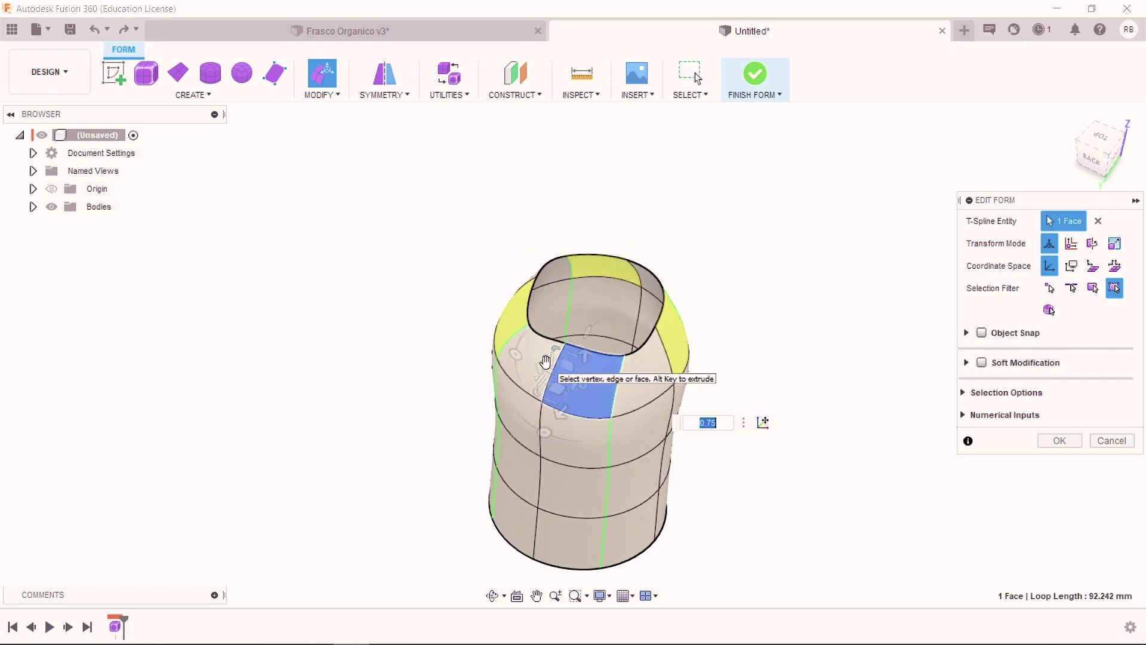
{"action": "key", "text": "Escape"}
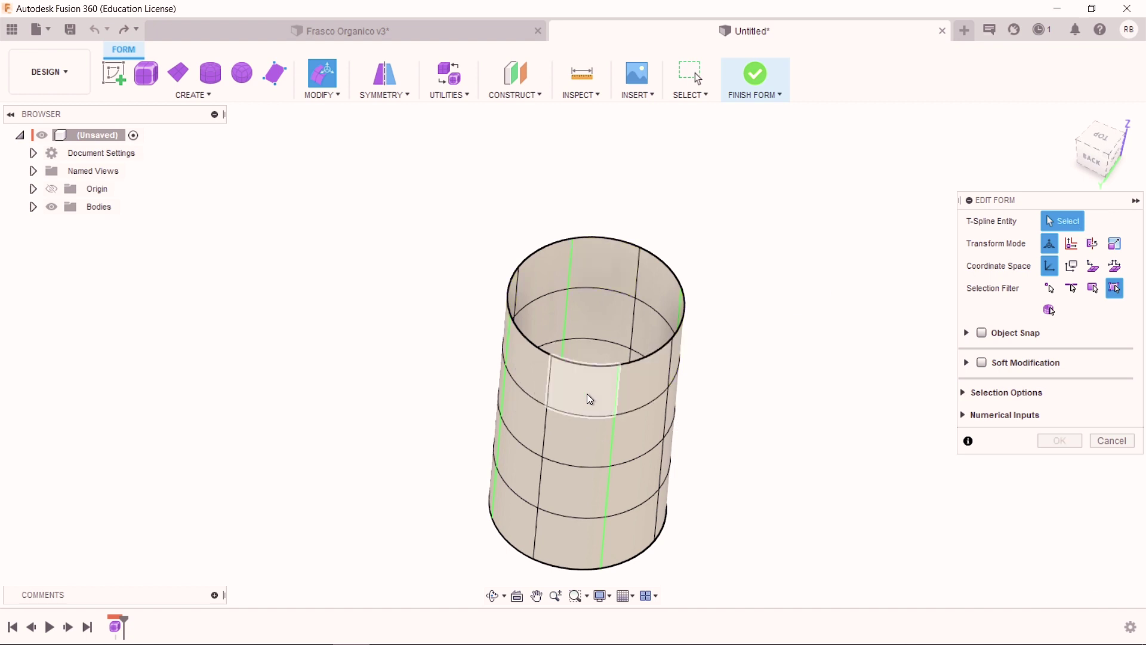
{"action": "left_click", "coordinate": [546, 406]}
{"action": "mouse_move", "coordinate": [523, 402]}
{"action": "left_mouse_down"}
{"action": "mouse_move", "coordinate": [517, 496]}
{"action": "mouse_move", "coordinate": [671, 496]}
{"action": "mouse_move", "coordinate": [683, 433]}
{"action": "mouse_move", "coordinate": [451, 391]}
{"action": "mouse_move", "coordinate": [401, 322]}
{"action": "left_mouse_up"}
{"action": "key", "text": "ctrl+z"}
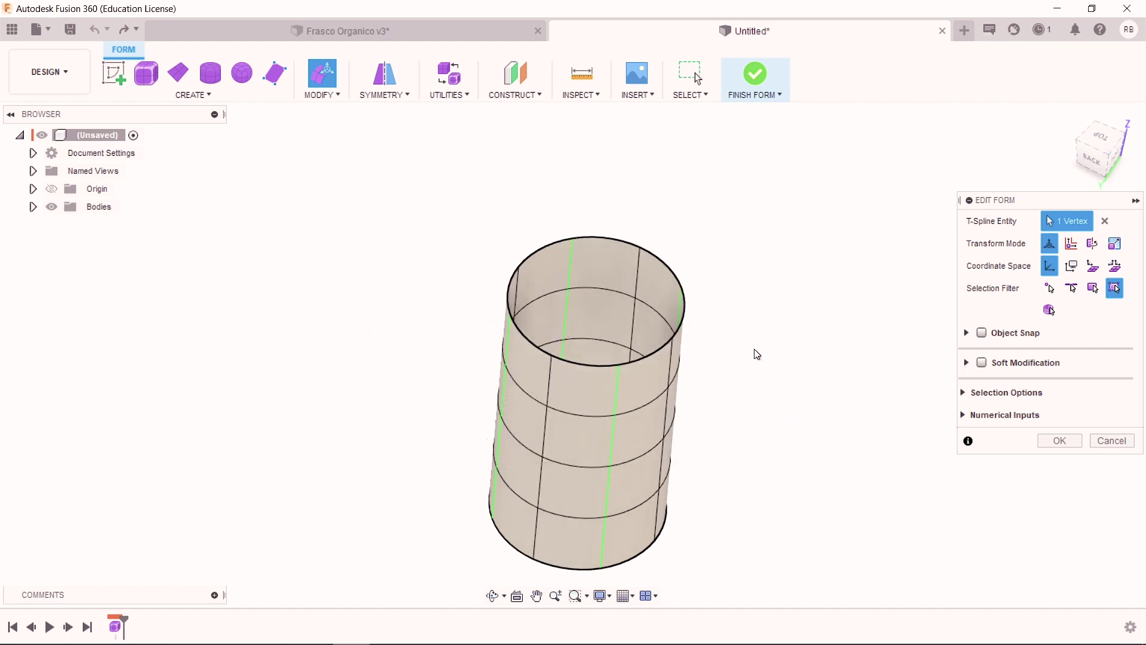
{"action": "key", "text": "ctrl+Tab"}
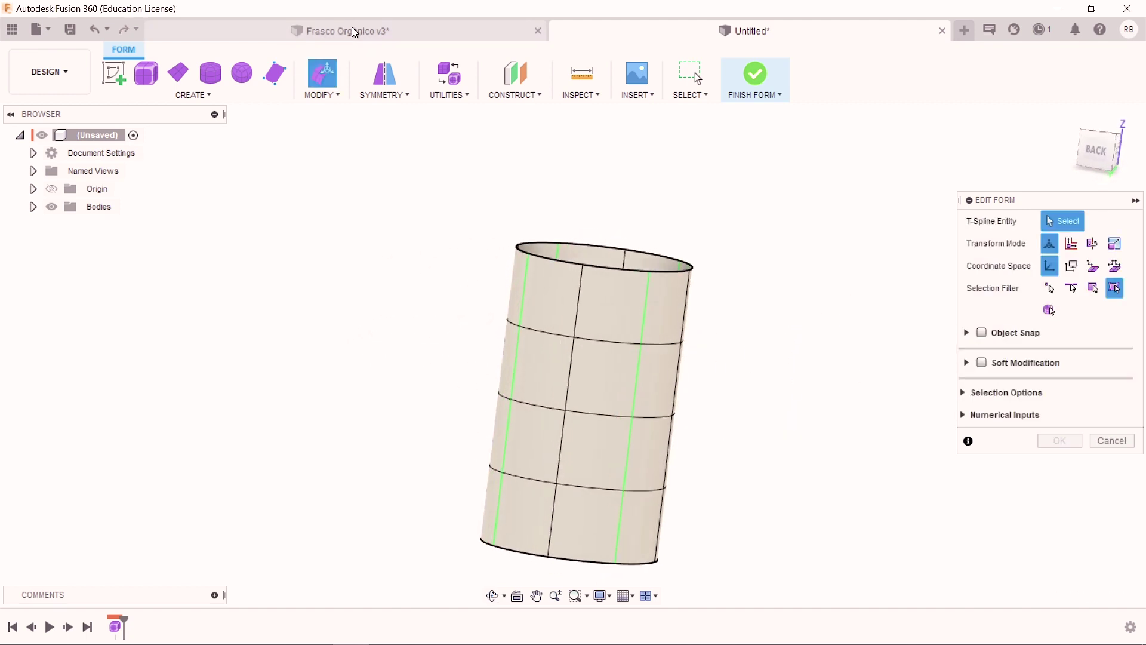
{"action": "mouse_move", "coordinate": [1098, 158]}
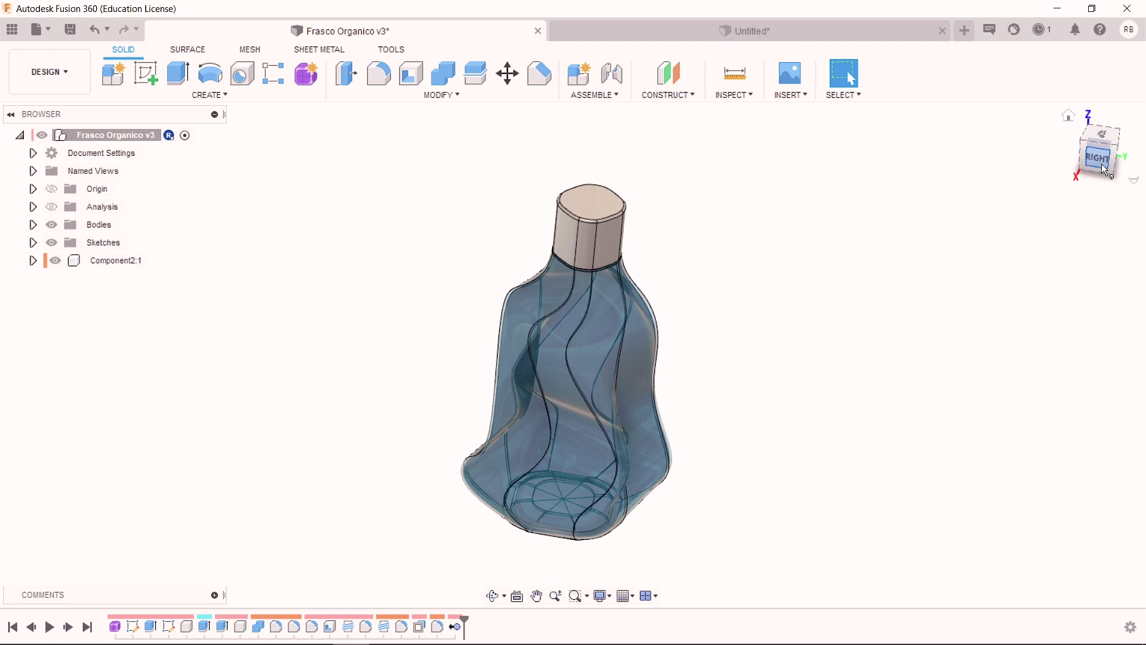
Step: View the Frasco Organico v3 bottle from the right, orbit to its base, then return to Untitled
{"action": "left_click", "coordinate": [1104, 170]}
{"action": "mouse_move", "coordinate": [796, 328]}
{"action": "middle_mouse_down", "text": "shift"}
{"action": "mouse_move", "coordinate": [752, 277]}
{"action": "mouse_move", "coordinate": [722, 304]}
{"action": "mouse_move", "coordinate": [762, 376]}
{"action": "mouse_move", "coordinate": [718, 399]}
{"action": "mouse_move", "coordinate": [721, 378]}
{"action": "mouse_move", "coordinate": [784, 361]}
{"action": "mouse_move", "coordinate": [879, 389]}
{"action": "mouse_move", "coordinate": [724, 389]}
{"action": "middle_mouse_up", "text": "shift"}
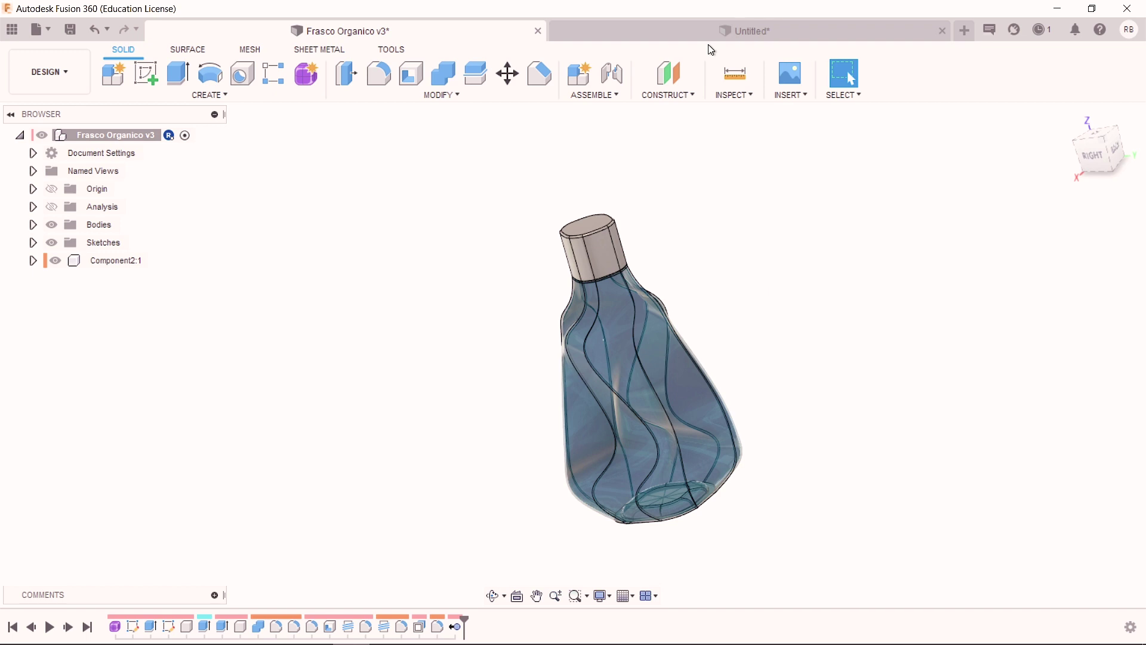
{"action": "left_click", "coordinate": [718, 33]}
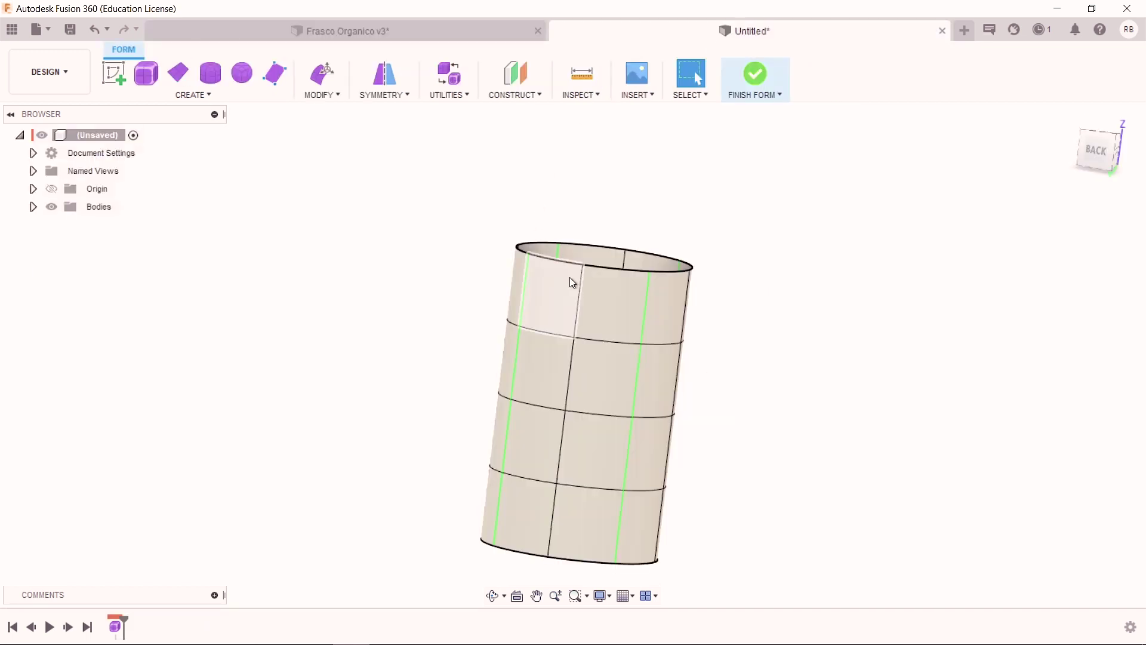
Step: Re-enter Edit Form on the cylinder with a lower-ring vertex selected, back in the home view
{"action": "left_click", "coordinate": [502, 473]}
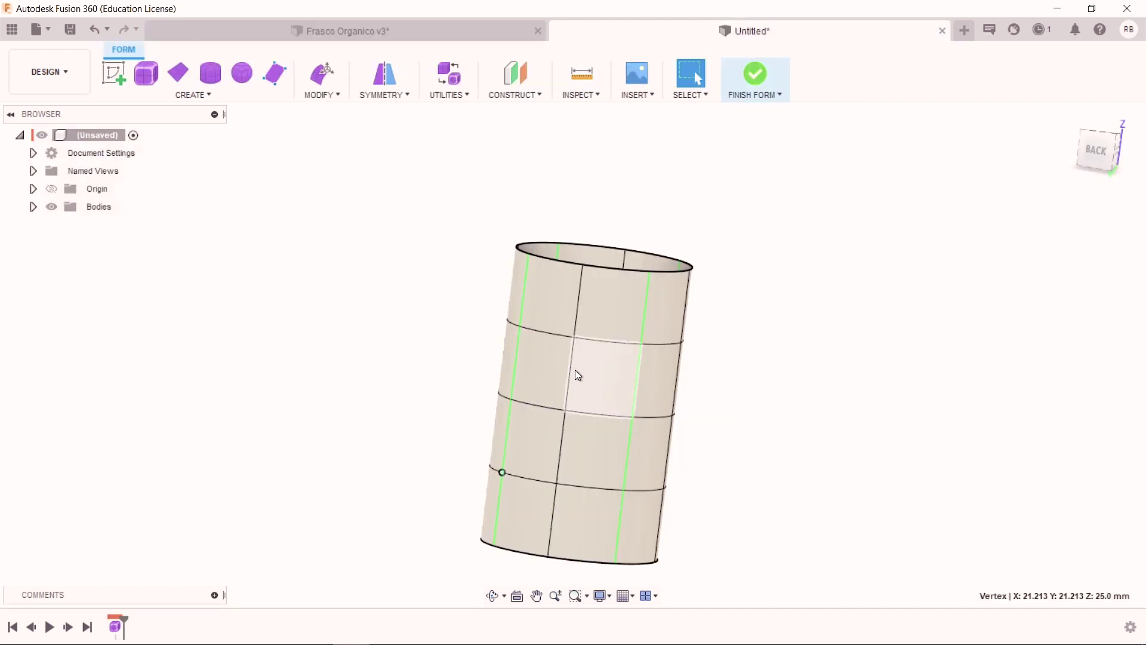
{"action": "left_click", "coordinate": [418, 232]}
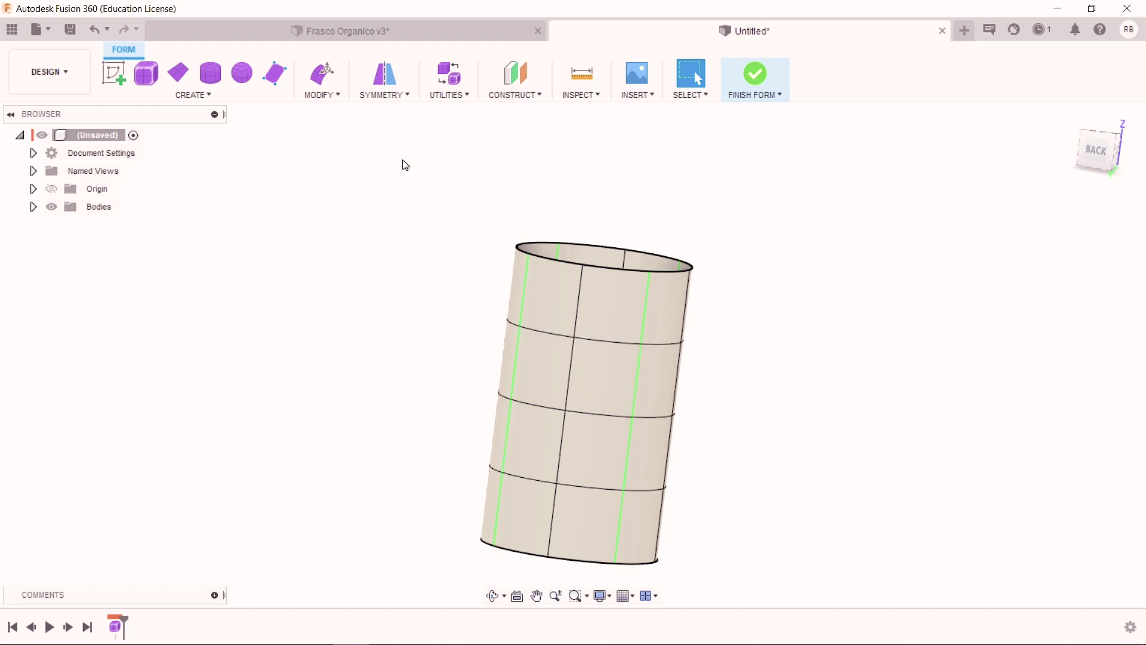
{"action": "left_click", "coordinate": [321, 74]}
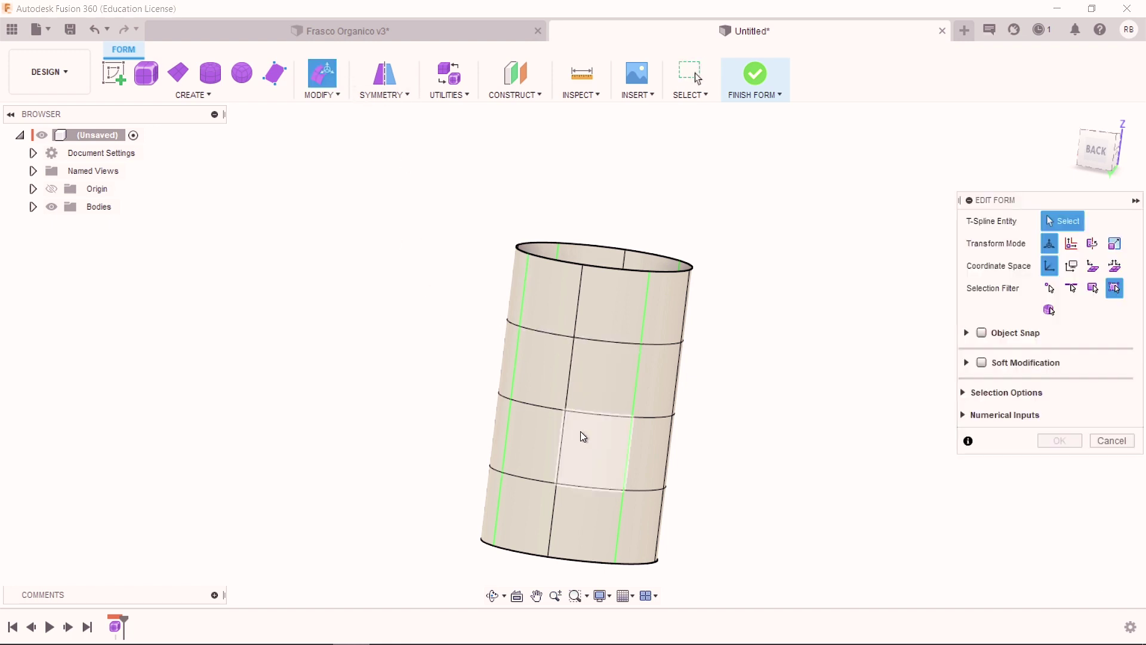
{"action": "left_click", "coordinate": [502, 472]}
{"action": "mouse_move", "coordinate": [913, 190]}
{"action": "middle_mouse_down", "text": "shift"}
{"action": "mouse_move", "coordinate": [456, 473]}
{"action": "mouse_move", "coordinate": [737, 365]}
{"action": "middle_mouse_up", "text": "shift"}
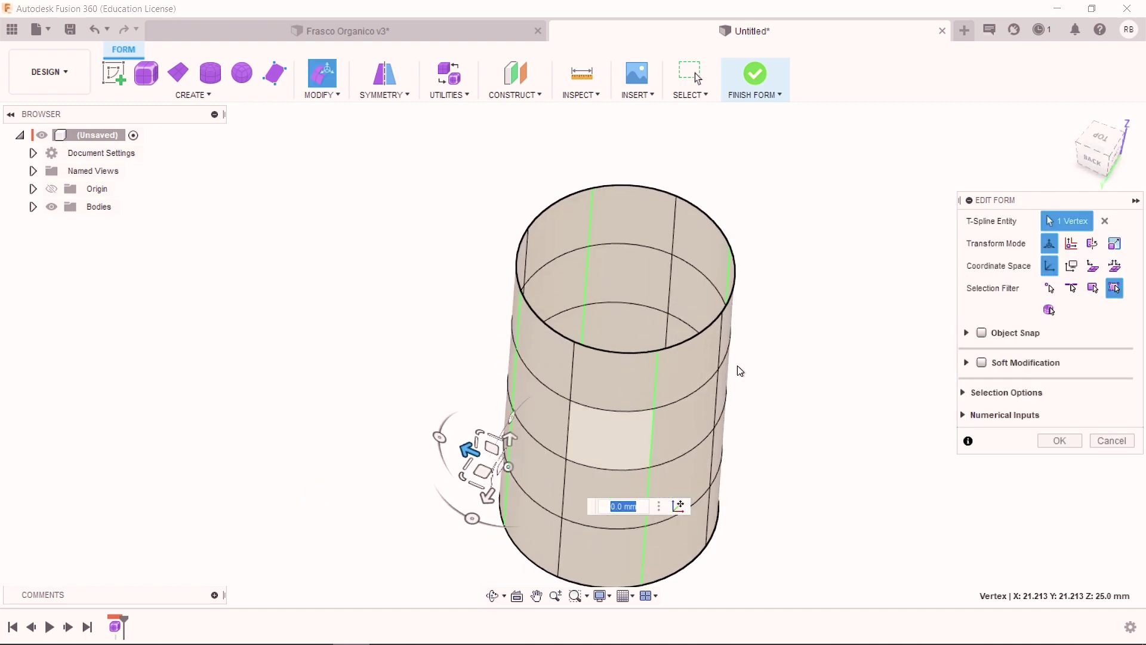
{"action": "mouse_move", "coordinate": [646, 343]}
{"action": "middle_mouse_down", "text": "shift"}
{"action": "mouse_move", "coordinate": [334, 382]}
{"action": "mouse_move", "coordinate": [601, 388]}
{"action": "middle_mouse_up", "text": "shift"}
{"action": "left_click", "coordinate": [1125, 163]}
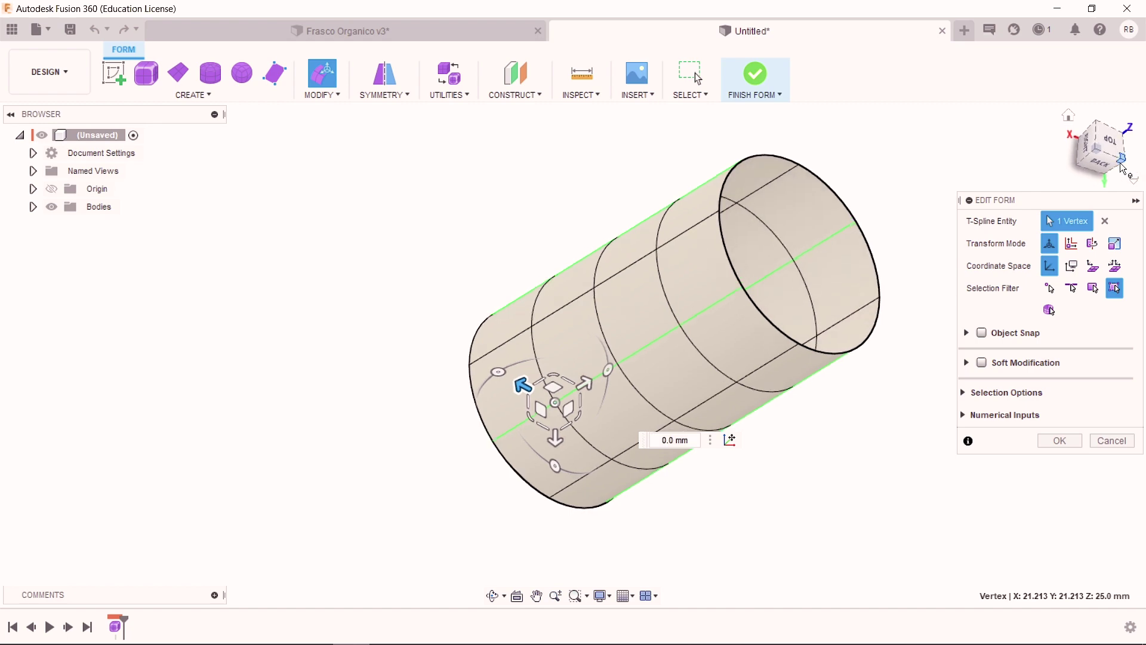
{"action": "left_click", "coordinate": [1073, 118]}
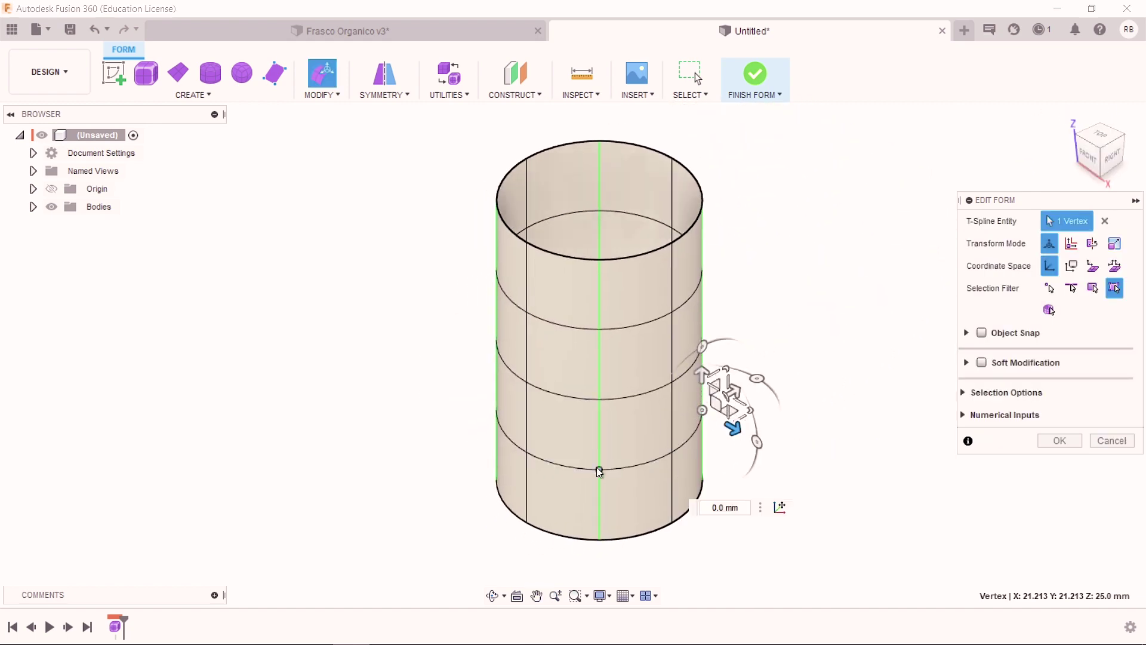
Step: Pull a lower-ring vertex outward to bulge the base and shift a wall edge sideways
{"action": "left_click", "coordinate": [597, 467]}
{"action": "middle_click_drag", "start_coordinate": [596, 467], "coordinate": [576, 464], "text": "shift"}
{"action": "left_click_drag", "start_coordinate": [569, 471], "coordinate": [452, 455]}
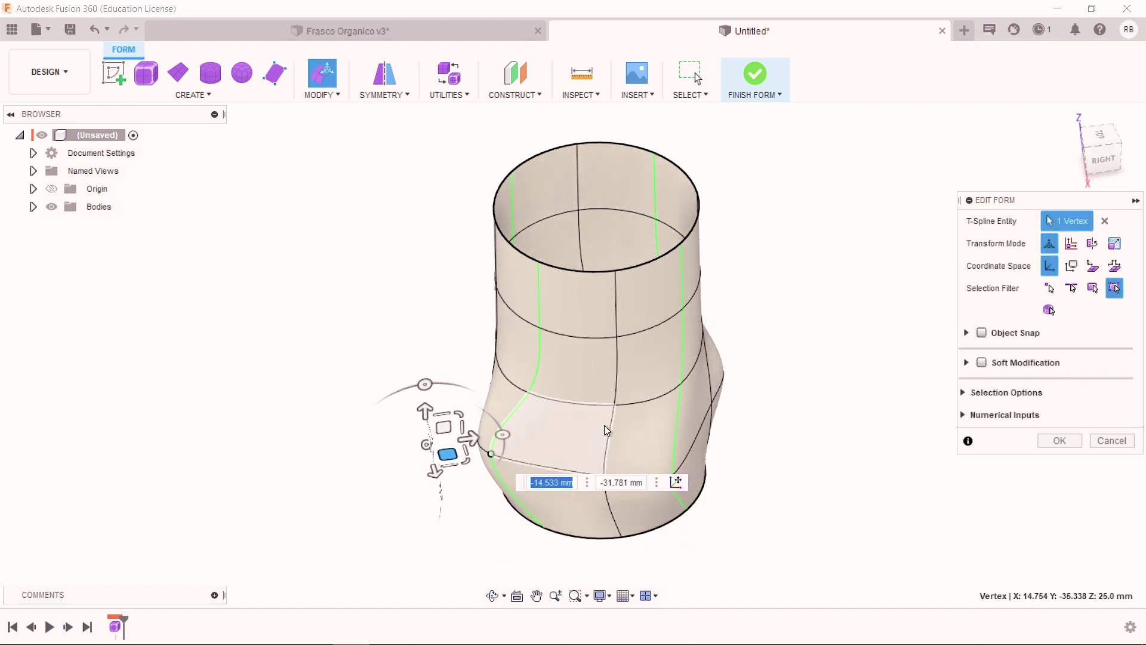
{"action": "left_click", "coordinate": [606, 469]}
{"action": "left_click_drag", "start_coordinate": [636, 456], "coordinate": [559, 432]}
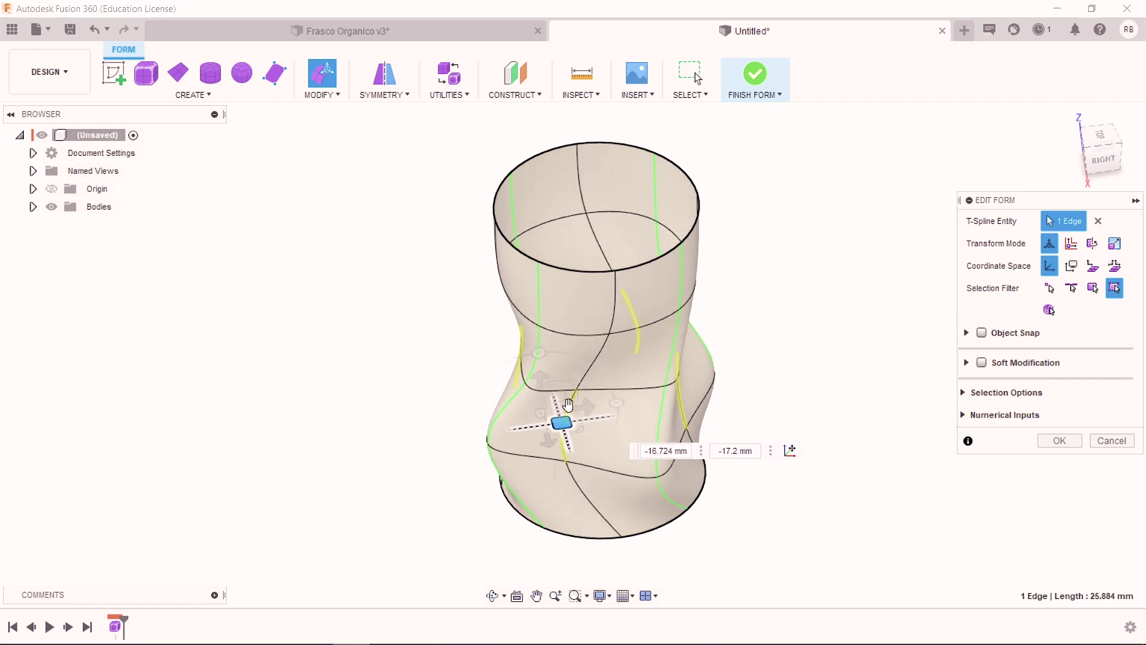
Step: Drag an upper vertex and a mid-height vertex to dent the wall and pinch the waist
{"action": "left_click", "coordinate": [543, 327]}
{"action": "left_click_drag", "start_coordinate": [549, 329], "coordinate": [574, 377]}
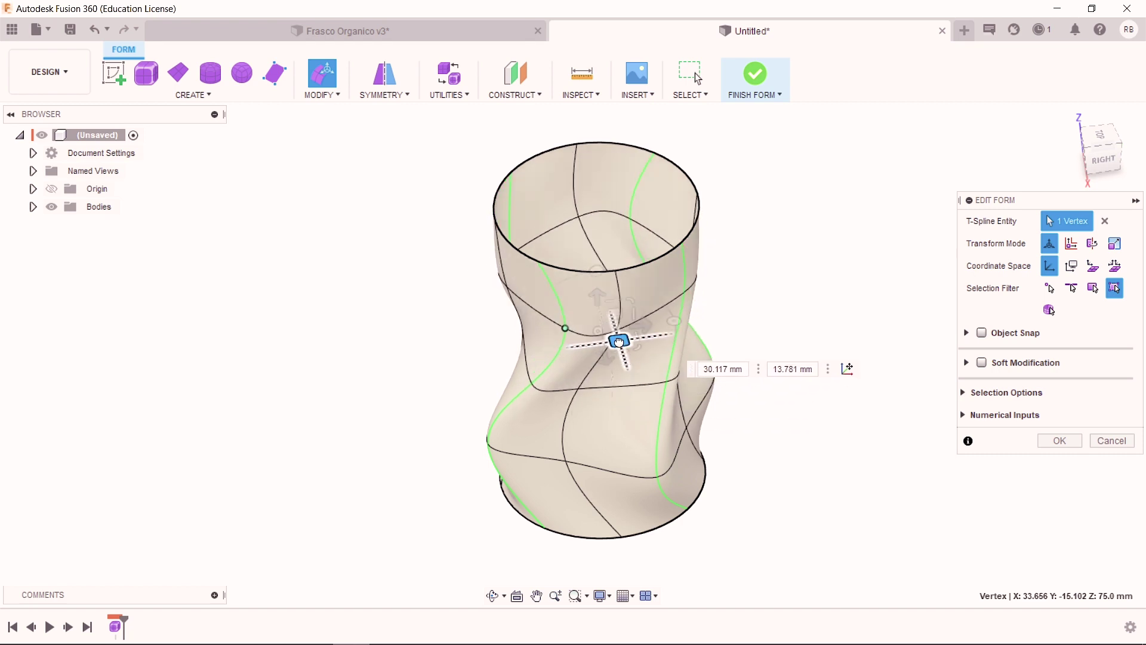
{"action": "left_click_drag", "start_coordinate": [575, 378], "coordinate": [657, 327]}
{"action": "mouse_move", "coordinate": [529, 300]}
{"action": "middle_mouse_down", "text": "shift"}
{"action": "mouse_move", "coordinate": [600, 322]}
{"action": "mouse_move", "coordinate": [528, 346]}
{"action": "middle_mouse_up", "text": "shift"}
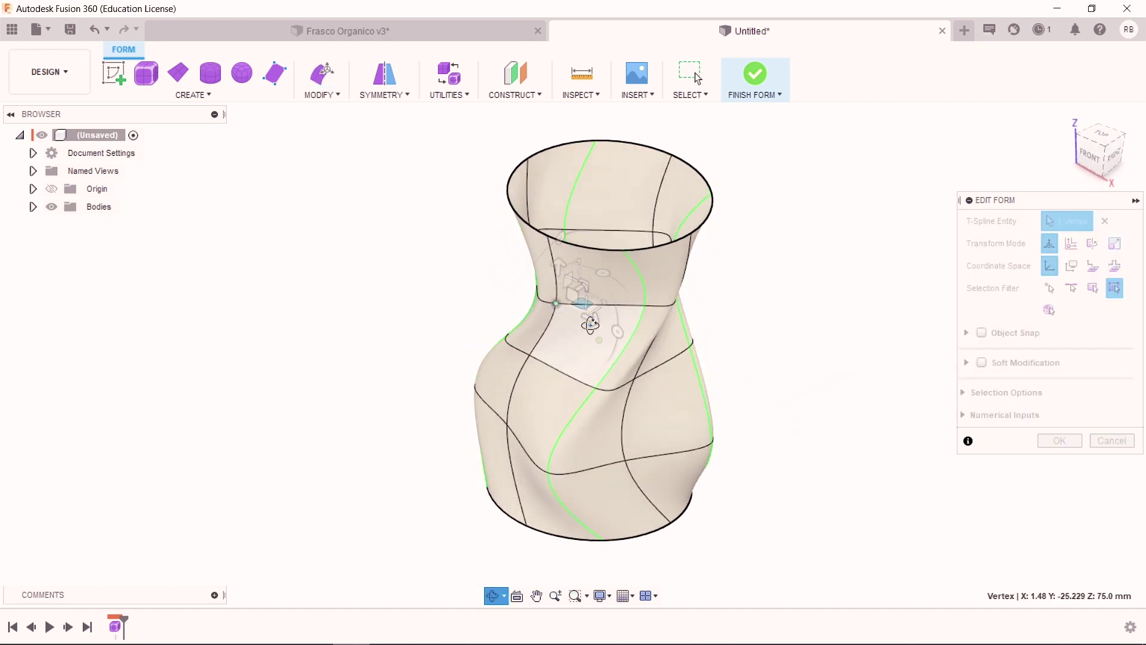
{"action": "left_click", "coordinate": [527, 357]}
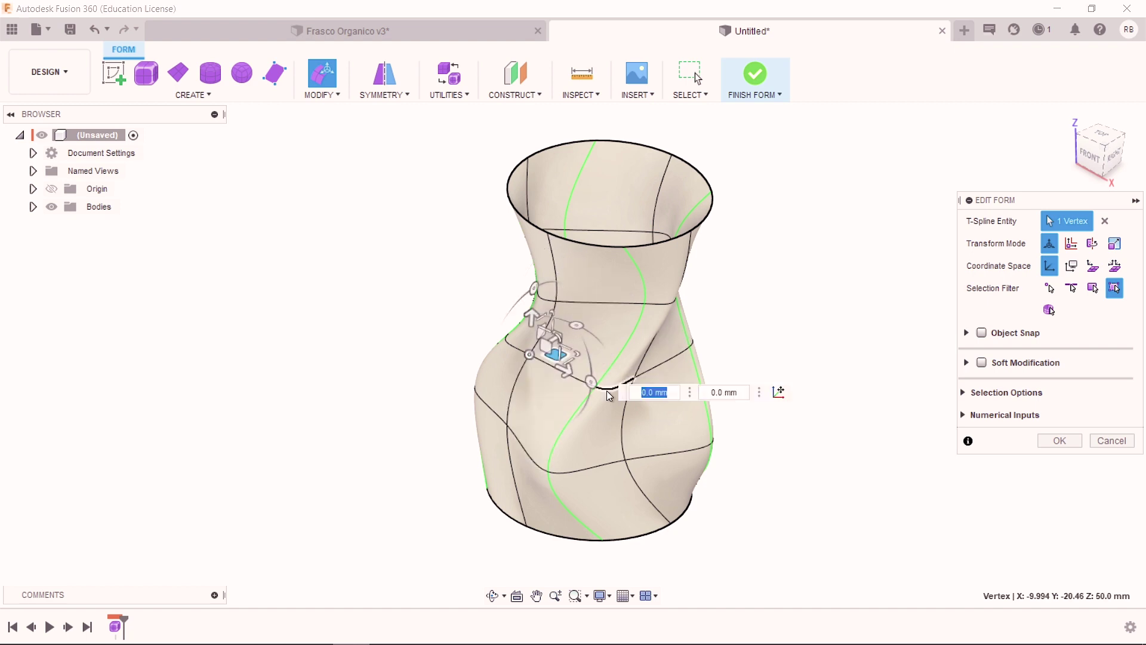
{"action": "middle_click_drag", "start_coordinate": [513, 410], "coordinate": [536, 390], "text": "shift"}
{"action": "left_click_drag", "start_coordinate": [559, 338], "coordinate": [589, 334]}
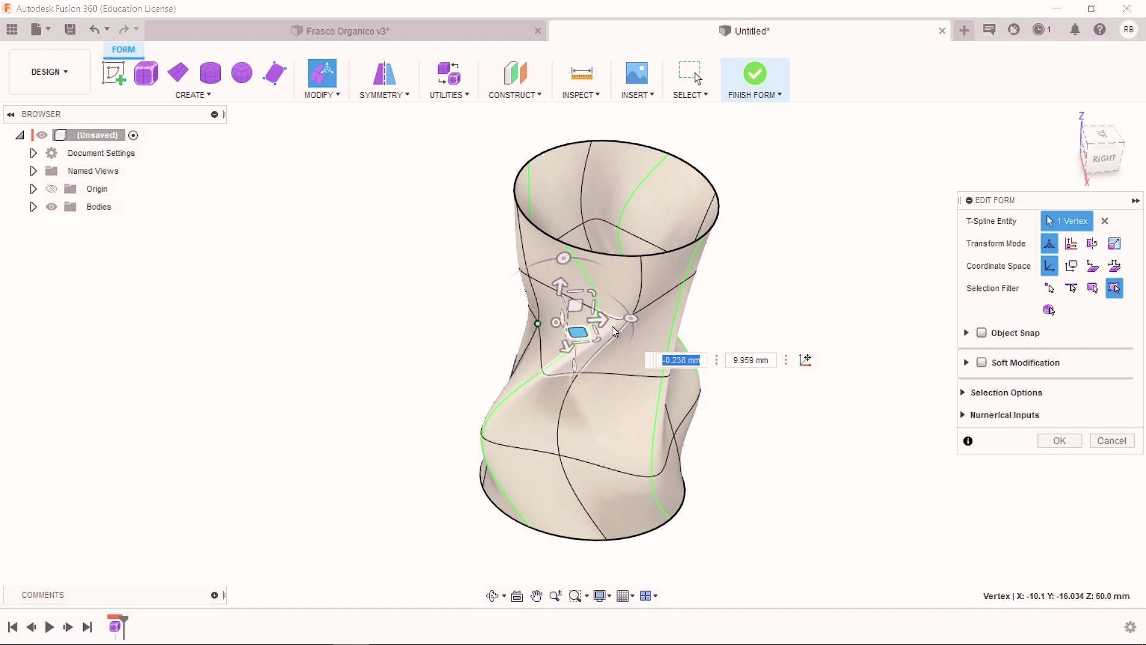
Step: Narrow an edge-loop selection to two vertical edges and shift them to deepen the twist
{"action": "double_click", "coordinate": [564, 481]}
{"action": "mouse_move", "coordinate": [557, 471]}
{"action": "middle_mouse_down", "text": "shift"}
{"action": "mouse_move", "coordinate": [461, 414]}
{"action": "mouse_move", "coordinate": [537, 435]}
{"action": "middle_mouse_up", "text": "shift"}
{"action": "left_click_drag", "start_coordinate": [592, 406], "coordinate": [617, 417]}
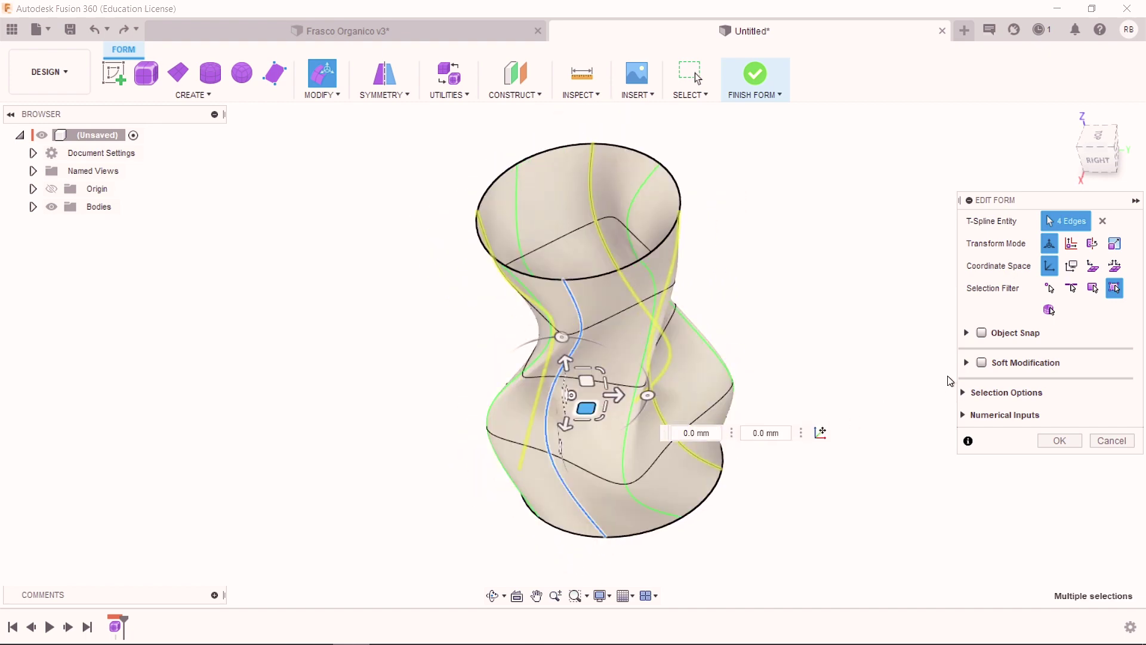
{"action": "mouse_move", "coordinate": [734, 350]}
{"action": "middle_mouse_down", "text": "shift"}
{"action": "mouse_move", "coordinate": [754, 296]}
{"action": "mouse_move", "coordinate": [612, 269]}
{"action": "mouse_move", "coordinate": [619, 280]}
{"action": "middle_mouse_up", "text": "shift"}
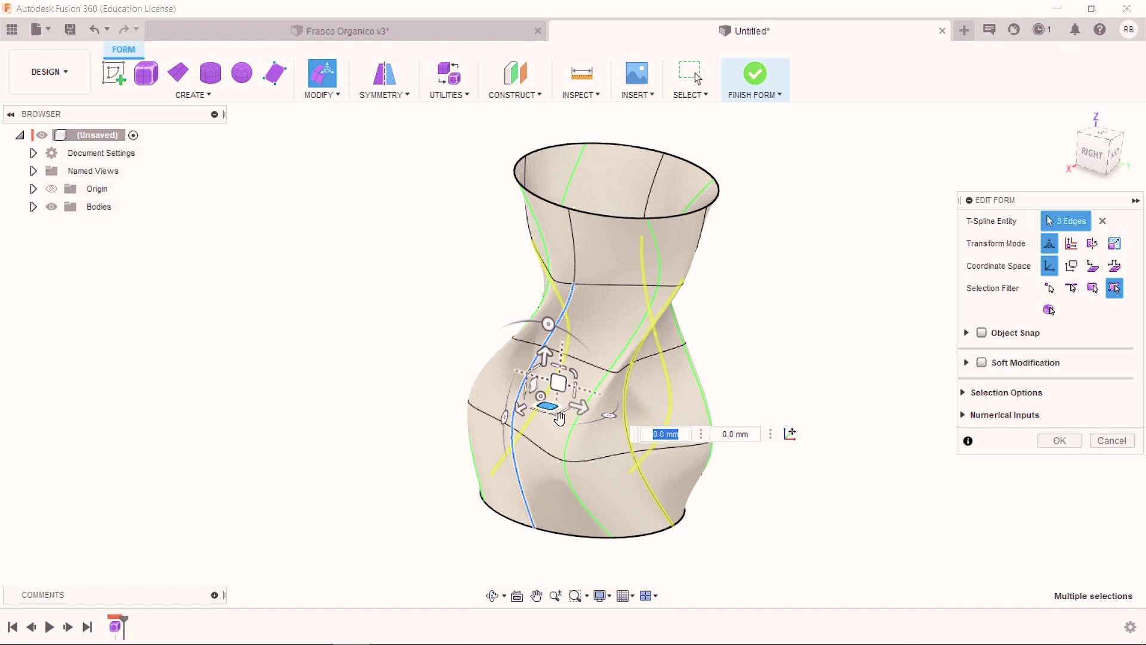
{"action": "left_click", "coordinate": [519, 483], "text": "ctrl"}
{"action": "mouse_move", "coordinate": [418, 429]}
{"action": "middle_mouse_down", "text": "shift"}
{"action": "mouse_move", "coordinate": [448, 441]}
{"action": "mouse_move", "coordinate": [435, 445]}
{"action": "middle_mouse_up", "text": "shift"}
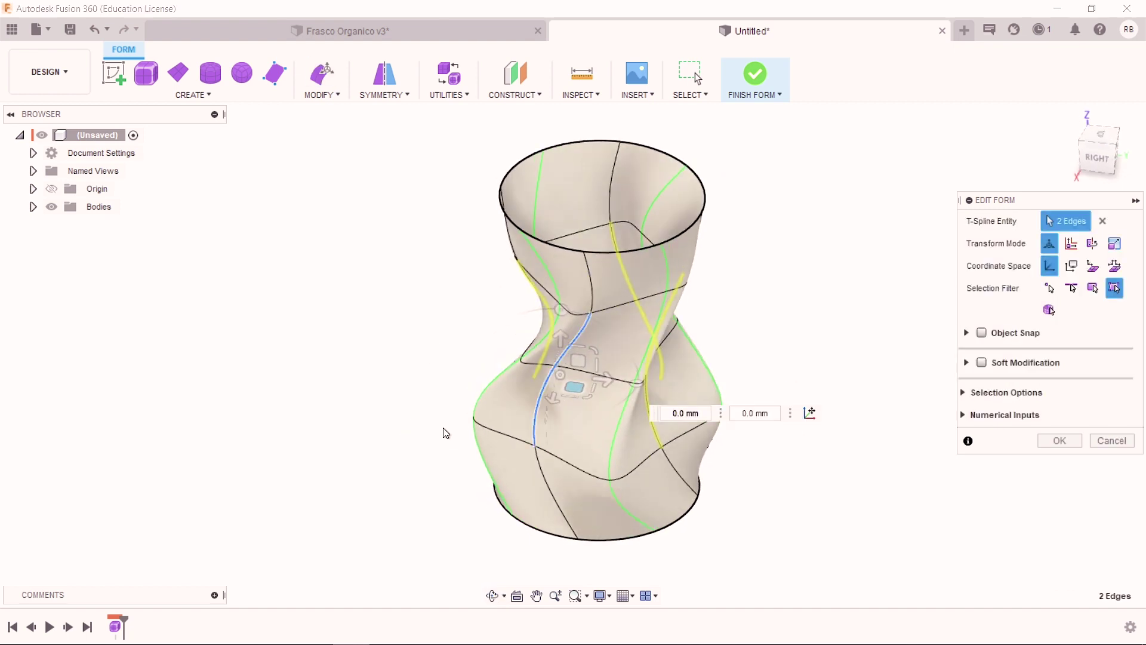
{"action": "mouse_move", "coordinate": [566, 374]}
{"action": "left_mouse_down"}
{"action": "mouse_move", "coordinate": [626, 381]}
{"action": "mouse_move", "coordinate": [615, 378]}
{"action": "left_mouse_up"}
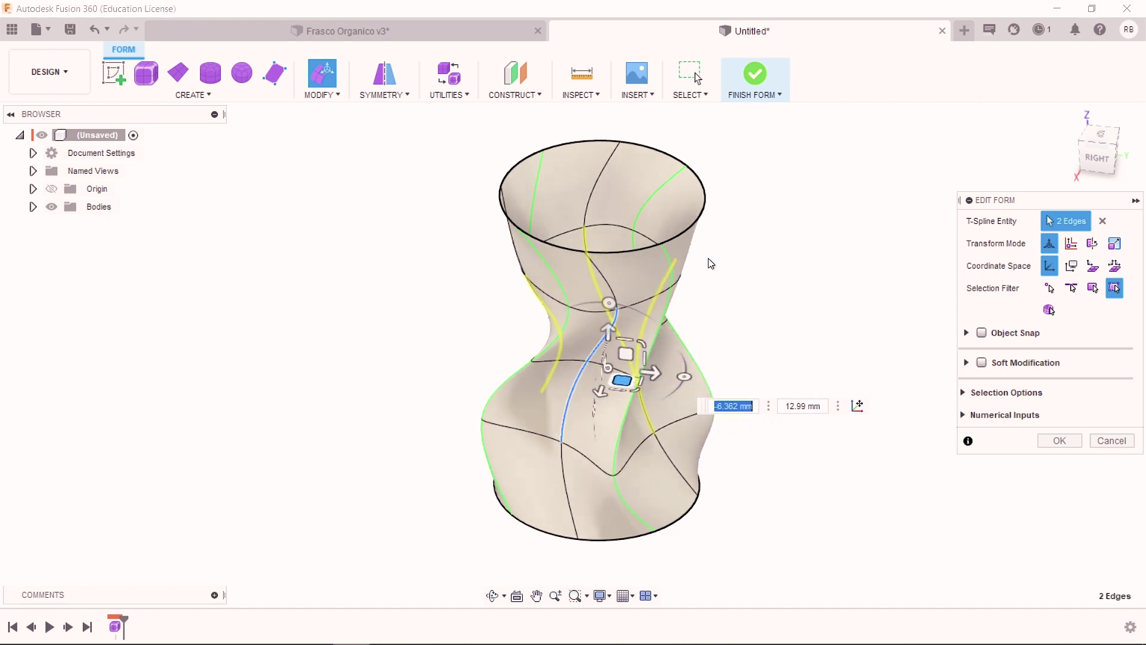
{"action": "middle_click_drag", "start_coordinate": [755, 228], "coordinate": [1111, 141], "text": "shift"}
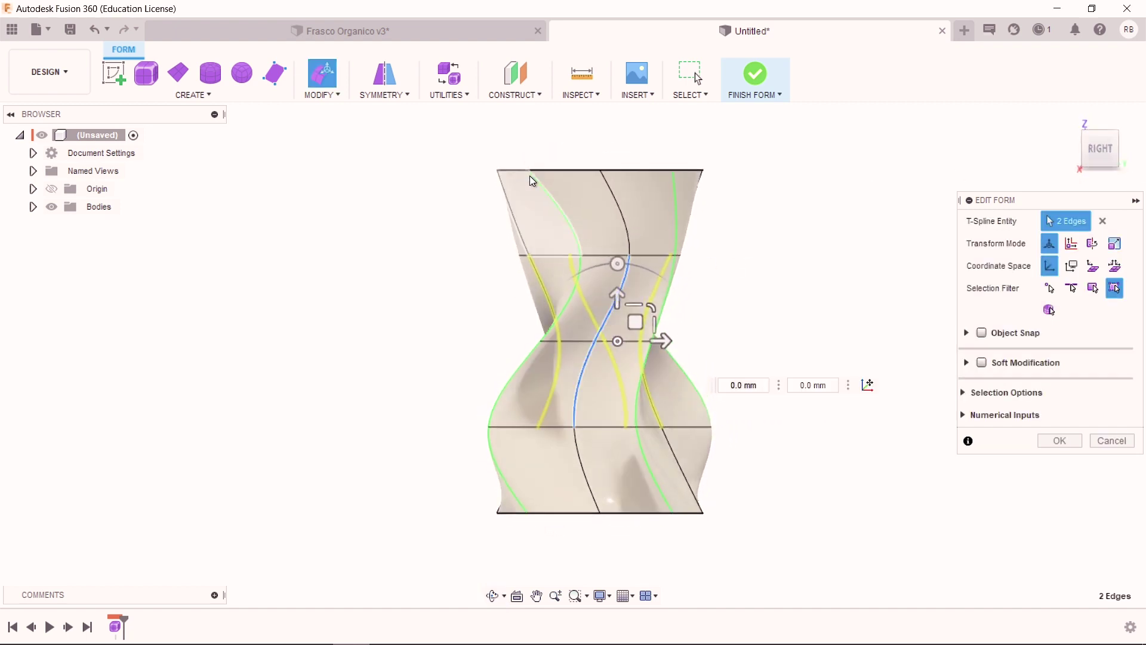
{"action": "left_click_drag", "start_coordinate": [417, 135], "coordinate": [757, 185]}
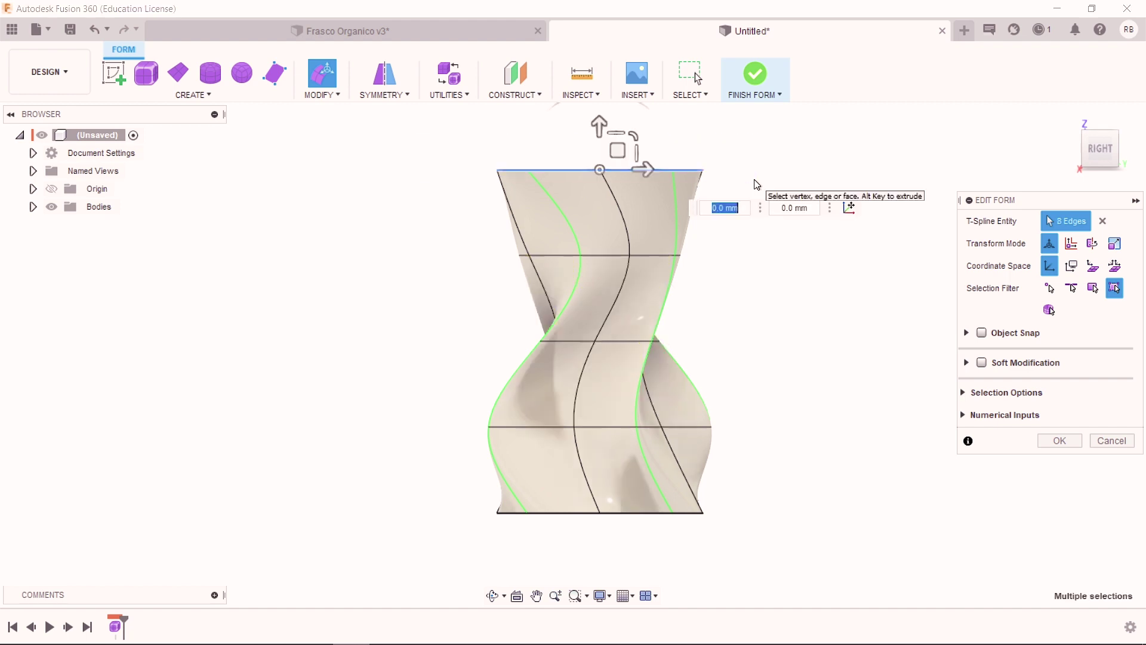
Step: Scale the top ring down to about 0.347 and pull it upward into a neck
{"action": "middle_click_drag", "start_coordinate": [575, 234], "coordinate": [616, 221], "text": "shift"}
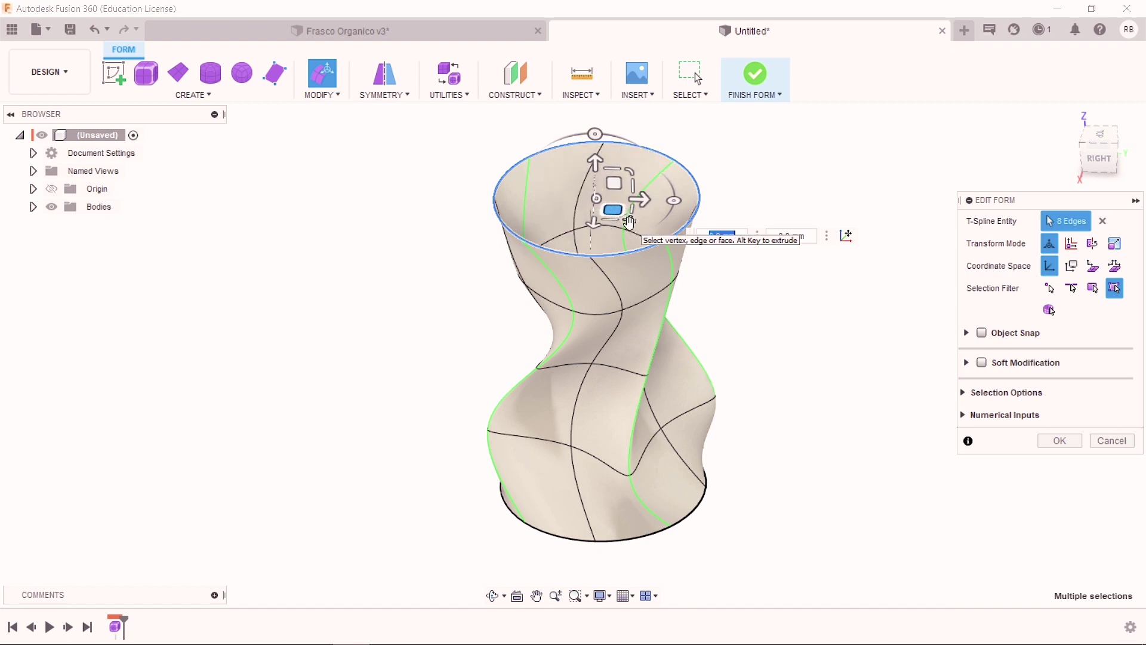
{"action": "left_click_drag", "start_coordinate": [630, 222], "coordinate": [598, 194]}
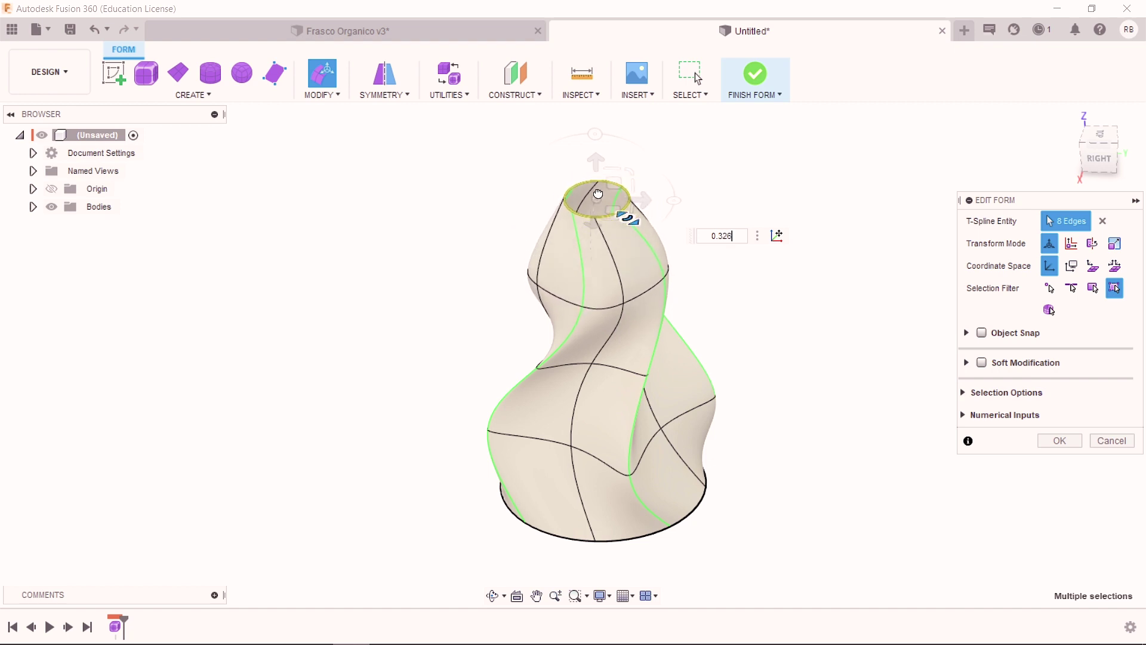
{"action": "left_click_drag", "start_coordinate": [598, 194], "coordinate": [601, 197]}
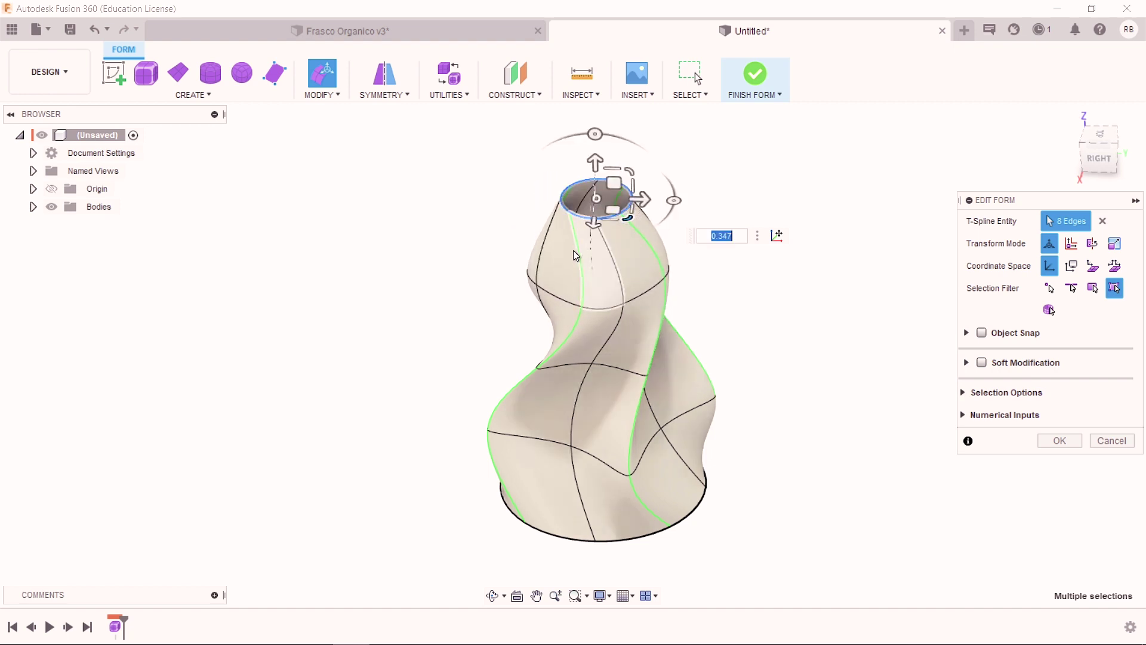
{"action": "left_click_drag", "start_coordinate": [599, 120], "coordinate": [603, 195]}
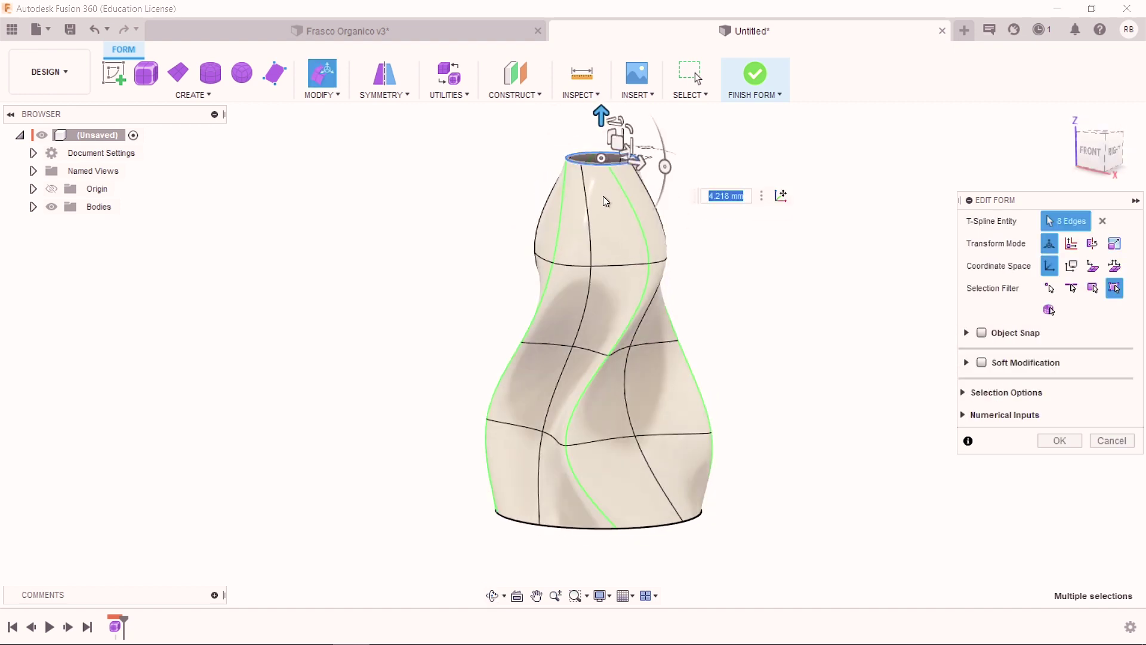
{"action": "middle_click_drag", "start_coordinate": [603, 196], "coordinate": [600, 253]}
{"action": "left_click_drag", "start_coordinate": [599, 173], "coordinate": [601, 140]}
{"action": "mouse_move", "coordinate": [649, 565]}
{"action": "middle_mouse_down"}
{"action": "mouse_move", "coordinate": [649, 472]}
{"action": "mouse_move", "coordinate": [565, 519]}
{"action": "middle_mouse_up"}
Step: Select the bottom edge loop and scale it down slightly to narrow the base
{"action": "double_click", "coordinate": [645, 490]}
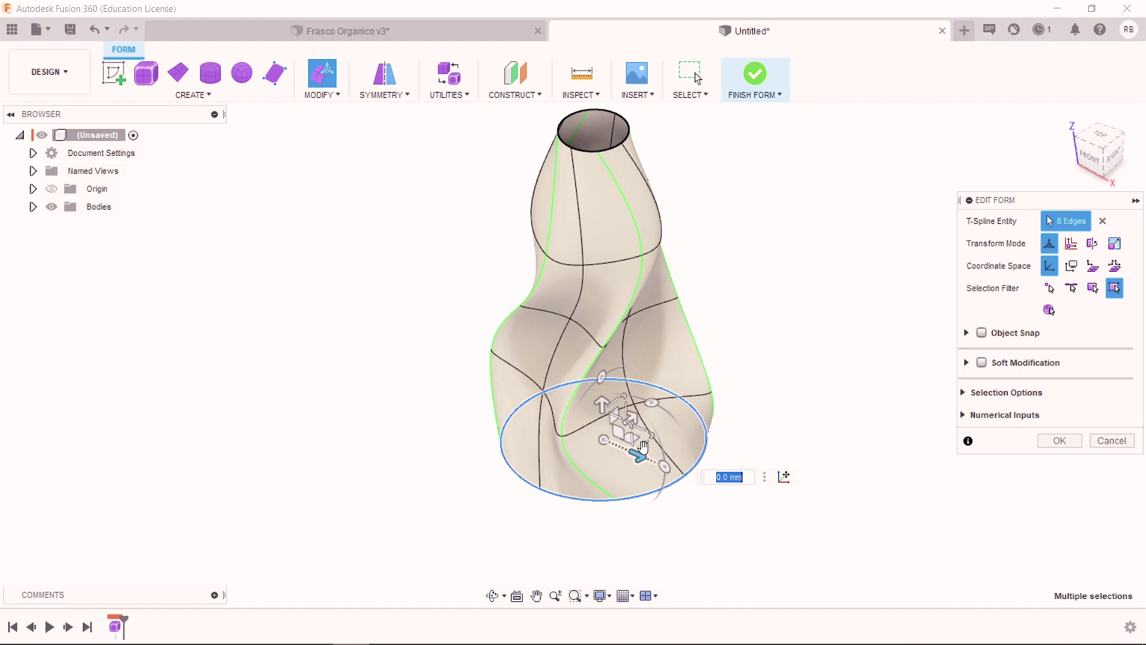
{"action": "scroll", "coordinate": [634, 438], "scroll_direction": "up", "scroll_amount": 3}
{"action": "left_click_drag", "start_coordinate": [633, 437], "coordinate": [625, 434]}
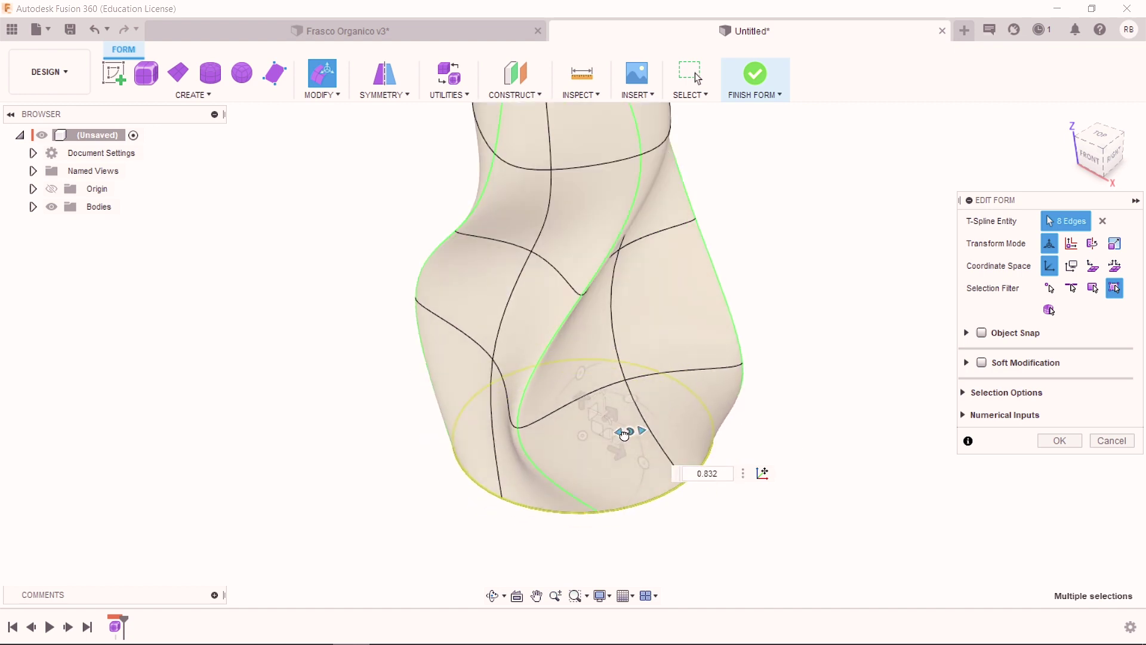
{"action": "middle_click_drag", "start_coordinate": [624, 434], "coordinate": [605, 456], "text": "shift"}
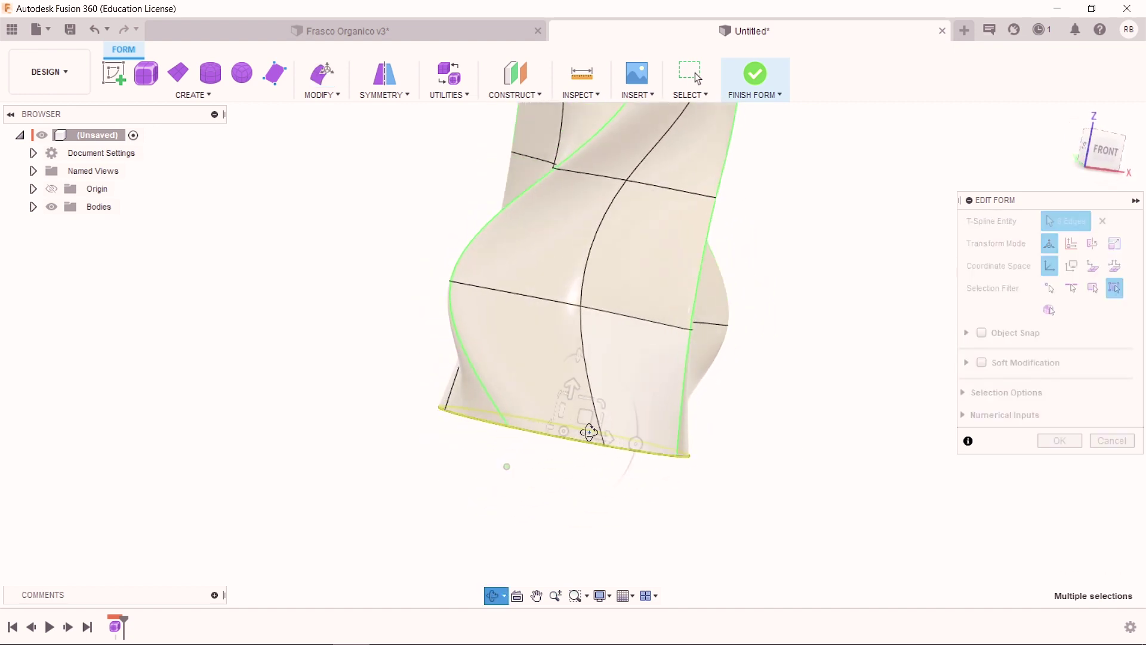
{"action": "left_click", "coordinate": [1096, 160]}
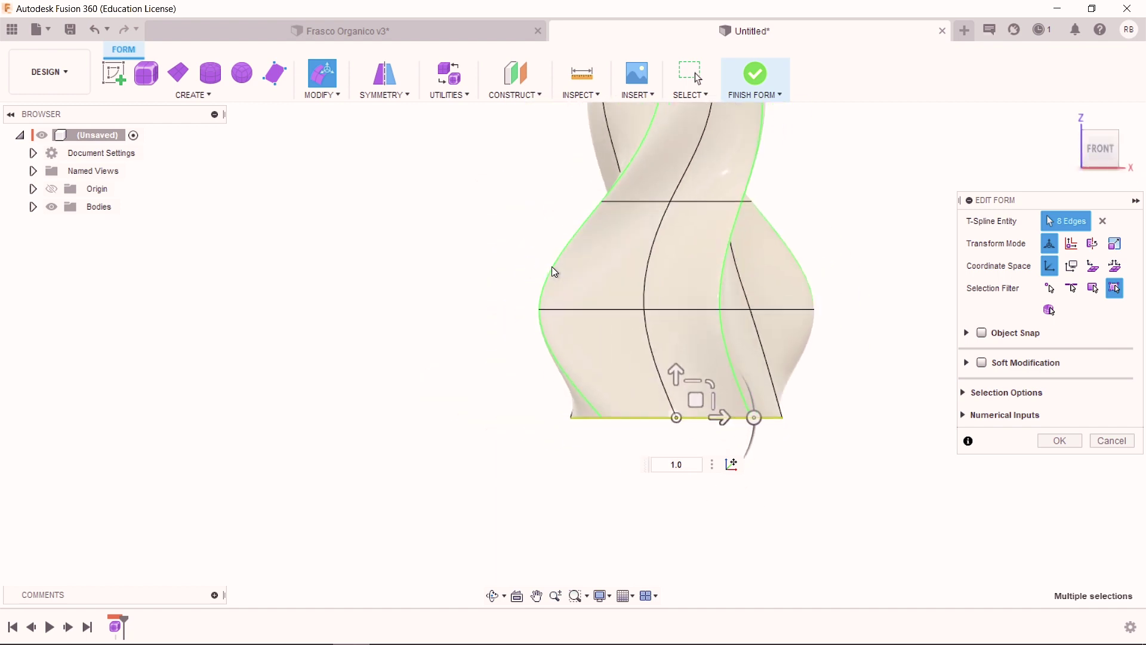
{"action": "scroll", "coordinate": [557, 235], "scroll_direction": "up", "scroll_amount": 5}
Step: Reselect the top loop and readjust its height, stretching the neck about 23.51 mm upward
{"action": "left_click_drag", "start_coordinate": [477, 180], "coordinate": [681, 234]}
{"action": "left_click_drag", "start_coordinate": [563, 172], "coordinate": [561, 264]}
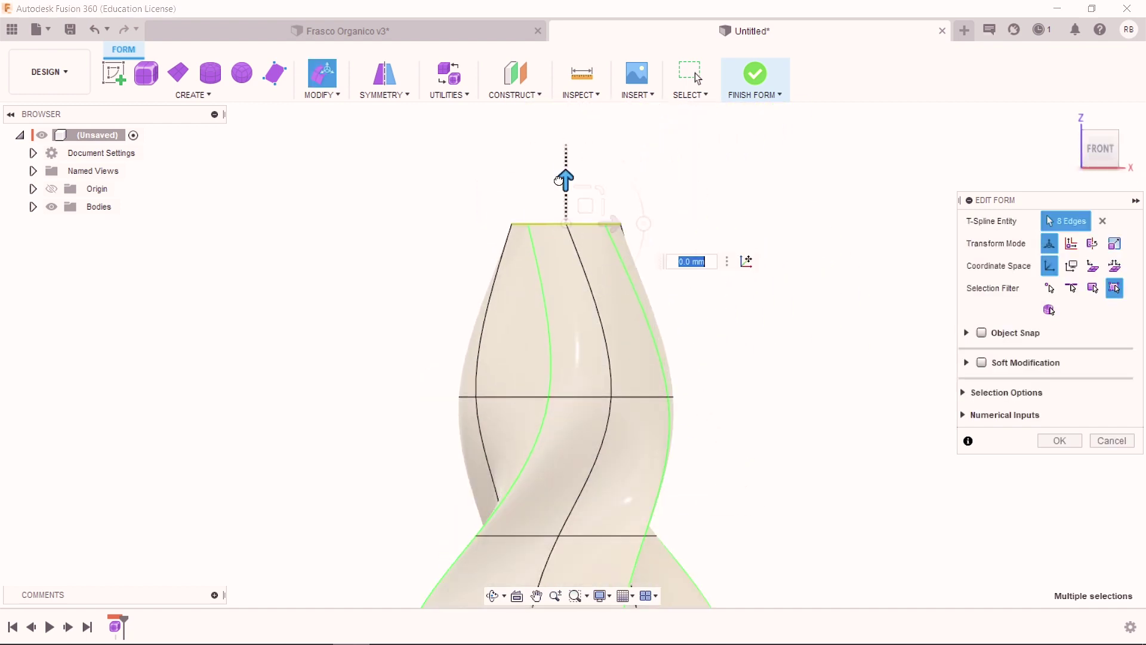
{"action": "middle_click_drag", "start_coordinate": [561, 264], "coordinate": [604, 367], "text": "shift"}
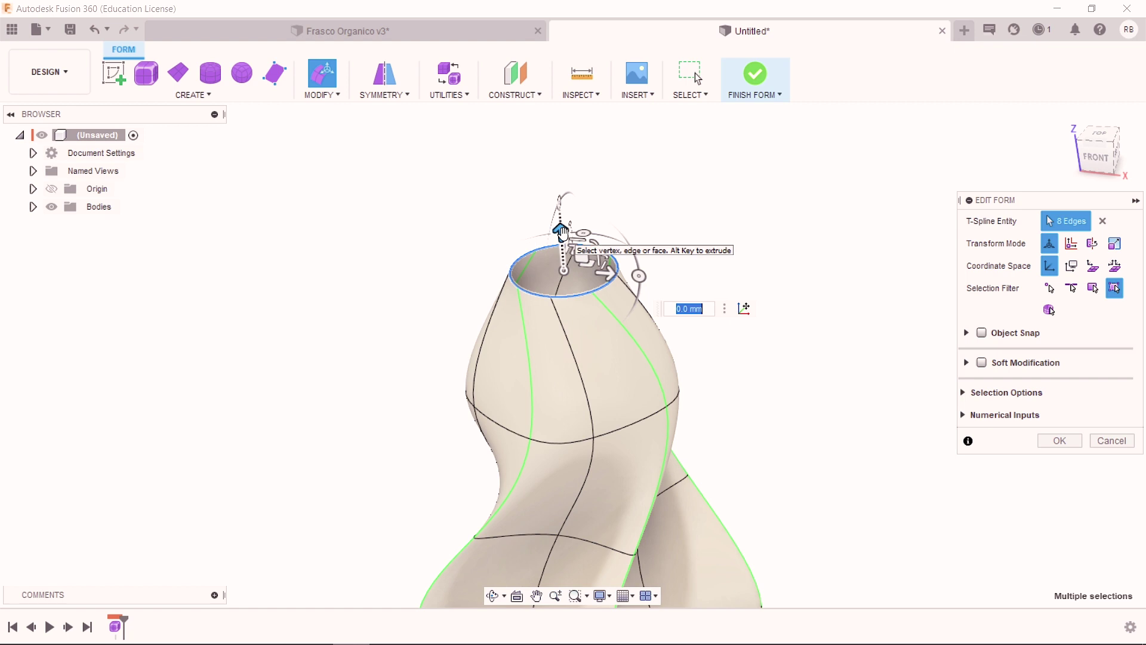
{"action": "left_click_drag", "start_coordinate": [561, 233], "coordinate": [534, 145]}
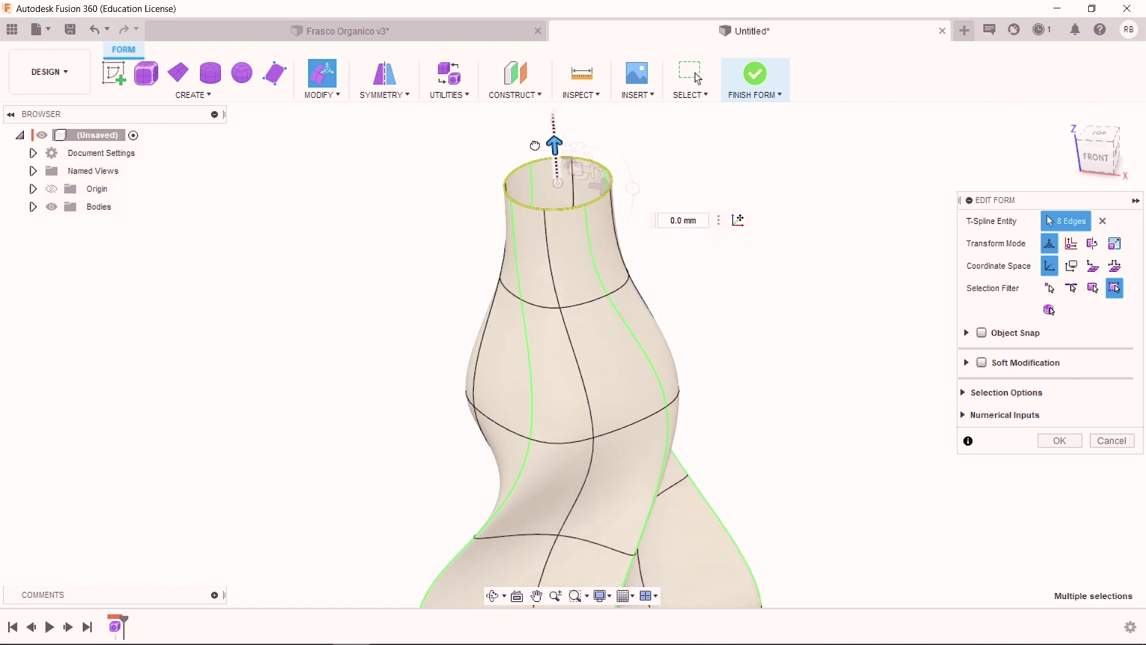
{"action": "scroll", "coordinate": [578, 302], "scroll_direction": "down", "scroll_amount": 5}
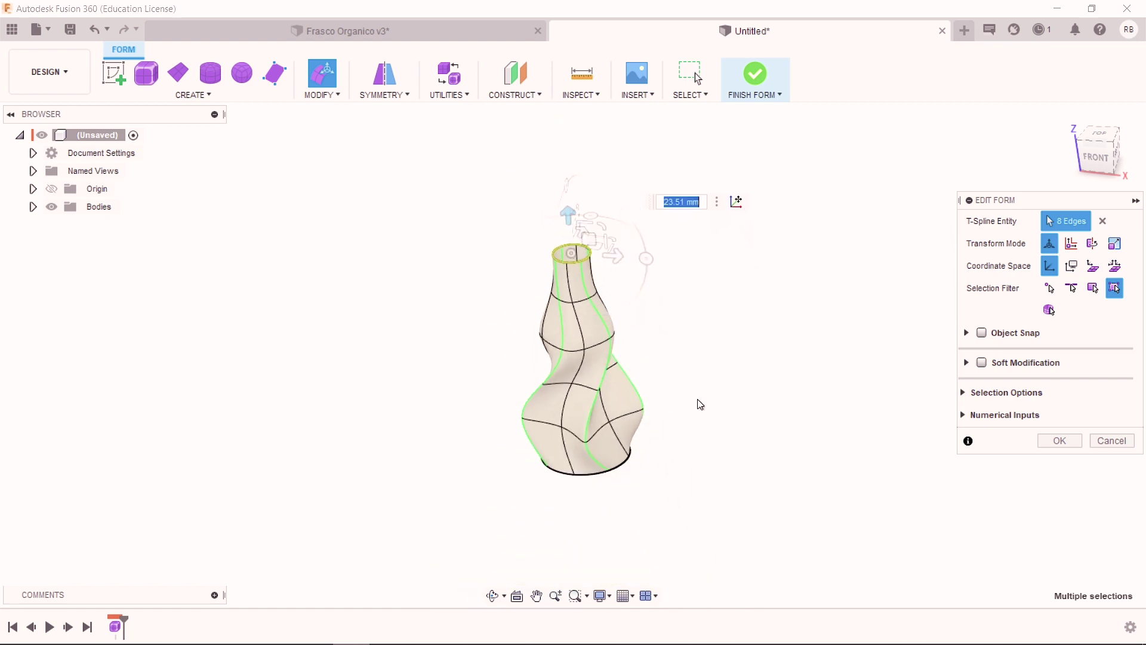
Step: From the left view, shift a middle-bulge face and a lower-bulge vertex, then confirm the form edit
{"action": "left_click", "coordinate": [1077, 152]}
{"action": "scroll", "coordinate": [618, 334], "scroll_direction": "up", "scroll_amount": 3}
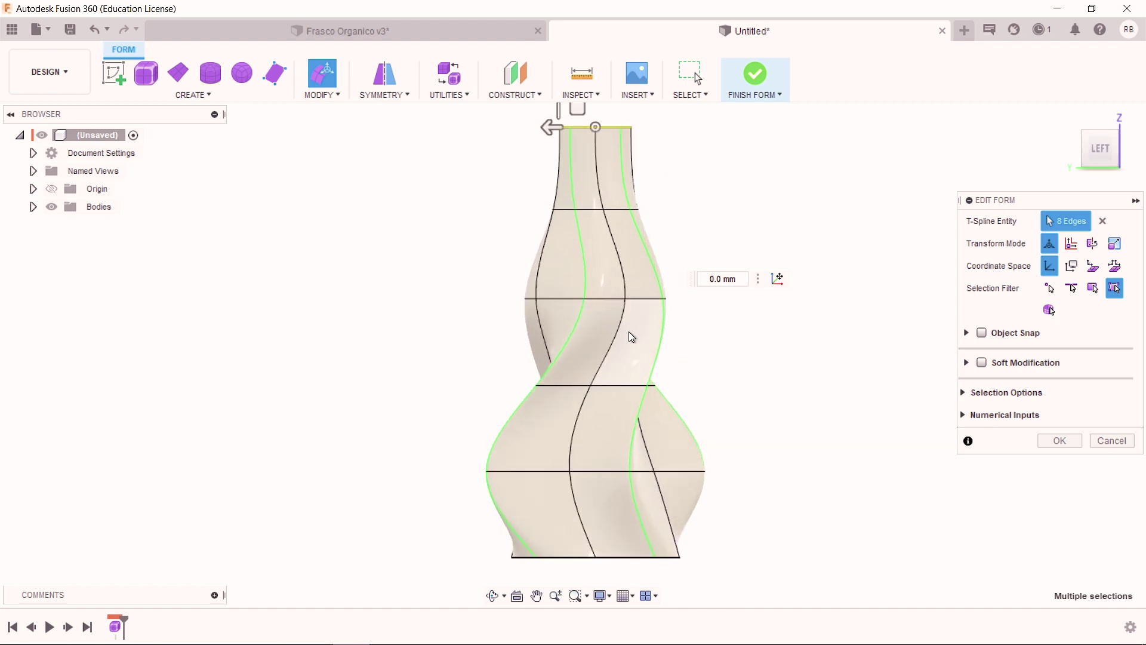
{"action": "left_click", "coordinate": [636, 334]}
{"action": "mouse_move", "coordinate": [634, 341]}
{"action": "left_mouse_down"}
{"action": "mouse_move", "coordinate": [657, 323]}
{"action": "mouse_move", "coordinate": [630, 310]}
{"action": "left_mouse_up"}
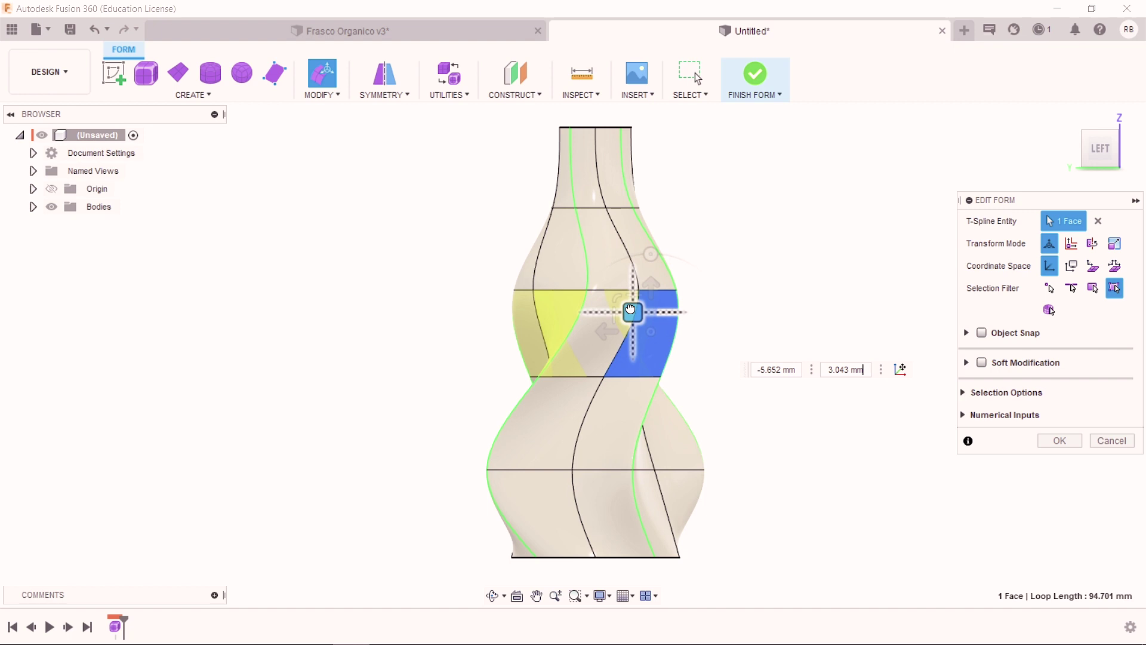
{"action": "left_click", "coordinate": [704, 470]}
{"action": "left_click_drag", "start_coordinate": [664, 471], "coordinate": [534, 436]}
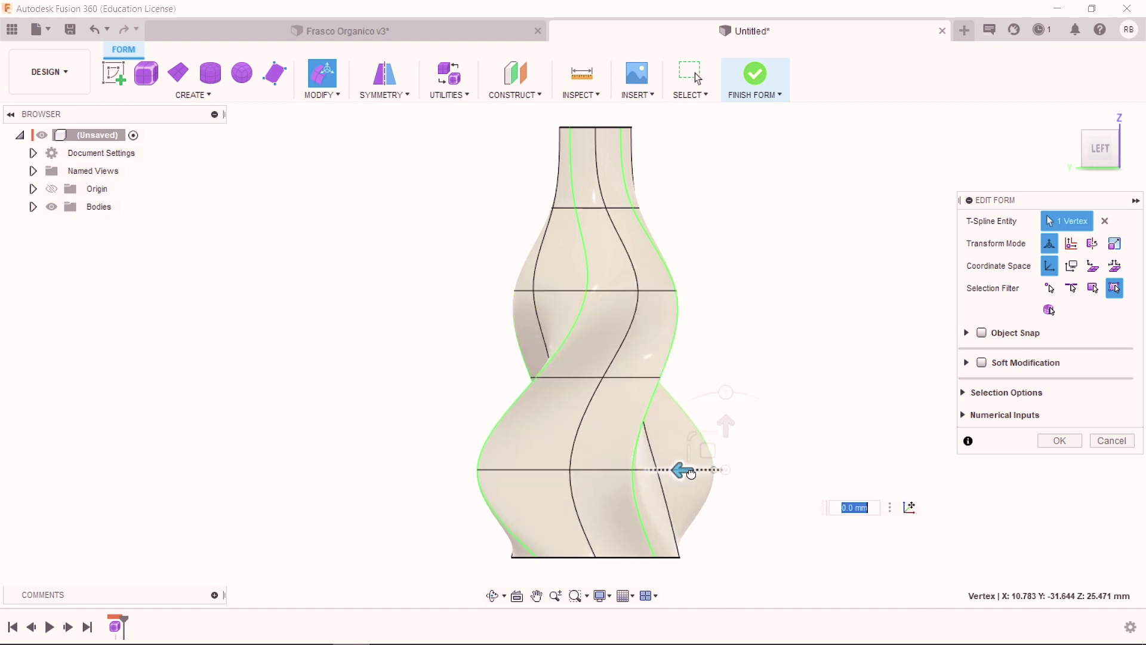
{"action": "mouse_move", "coordinate": [534, 435]}
{"action": "middle_mouse_down", "text": "shift"}
{"action": "mouse_move", "coordinate": [577, 503]}
{"action": "mouse_move", "coordinate": [727, 479]}
{"action": "mouse_move", "coordinate": [760, 422]}
{"action": "mouse_move", "coordinate": [780, 422]}
{"action": "mouse_move", "coordinate": [742, 525]}
{"action": "mouse_move", "coordinate": [752, 513]}
{"action": "middle_mouse_up", "text": "shift"}
{"action": "mouse_move", "coordinate": [1083, 197]}
{"action": "middle_mouse_down", "text": "shift"}
{"action": "mouse_move", "coordinate": [666, 307]}
{"action": "mouse_move", "coordinate": [801, 218]}
{"action": "mouse_move", "coordinate": [726, 242]}
{"action": "mouse_move", "coordinate": [775, 286]}
{"action": "mouse_move", "coordinate": [734, 306]}
{"action": "mouse_move", "coordinate": [724, 345]}
{"action": "mouse_move", "coordinate": [1005, 434]}
{"action": "middle_mouse_up", "text": "shift"}
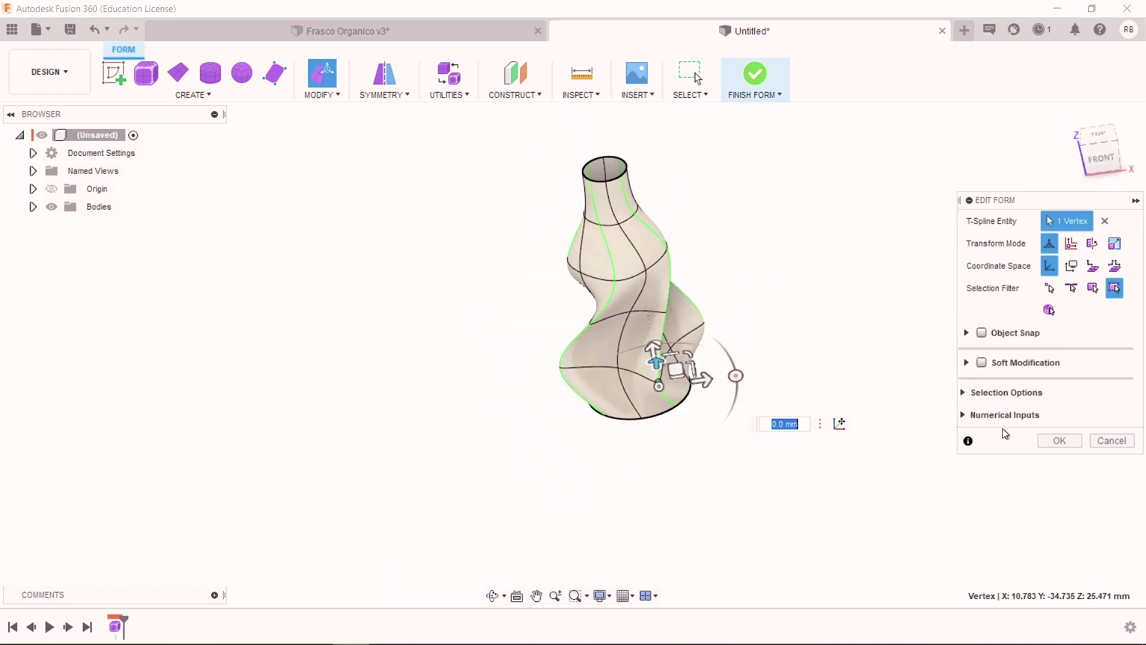
{"action": "left_click", "coordinate": [1060, 442]}
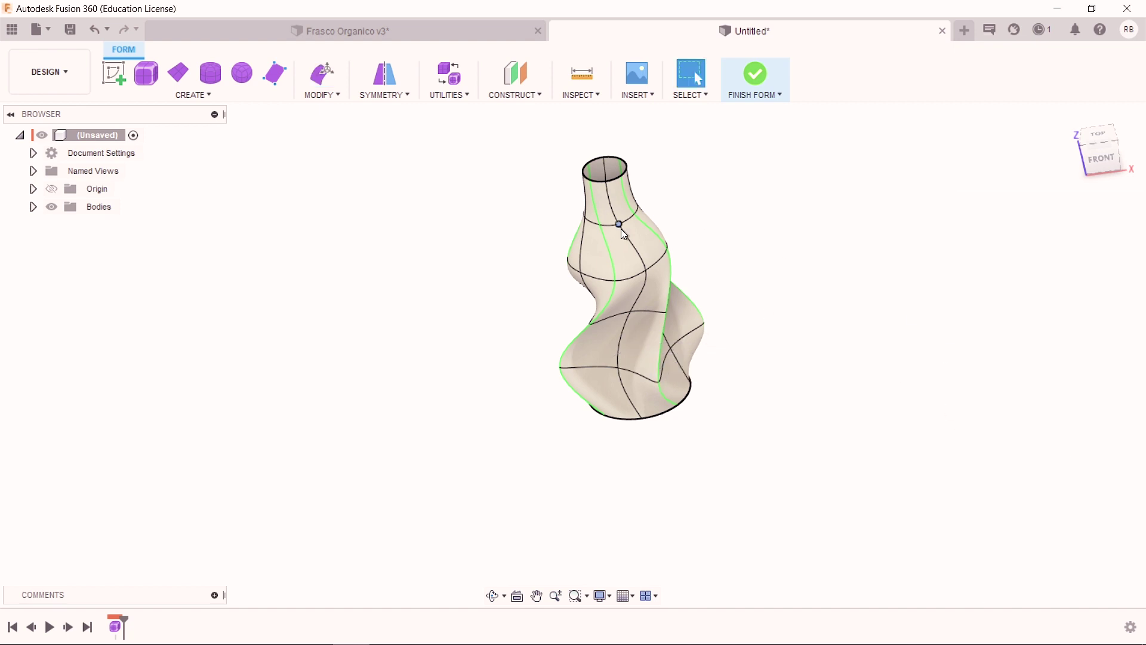
Step: Clear the circular symmetry from the vase body, then enter Edit Form with a shoulder face selected
{"action": "scroll", "coordinate": [621, 225], "scroll_direction": "up", "scroll_amount": 3}
{"action": "left_click", "coordinate": [667, 243]}
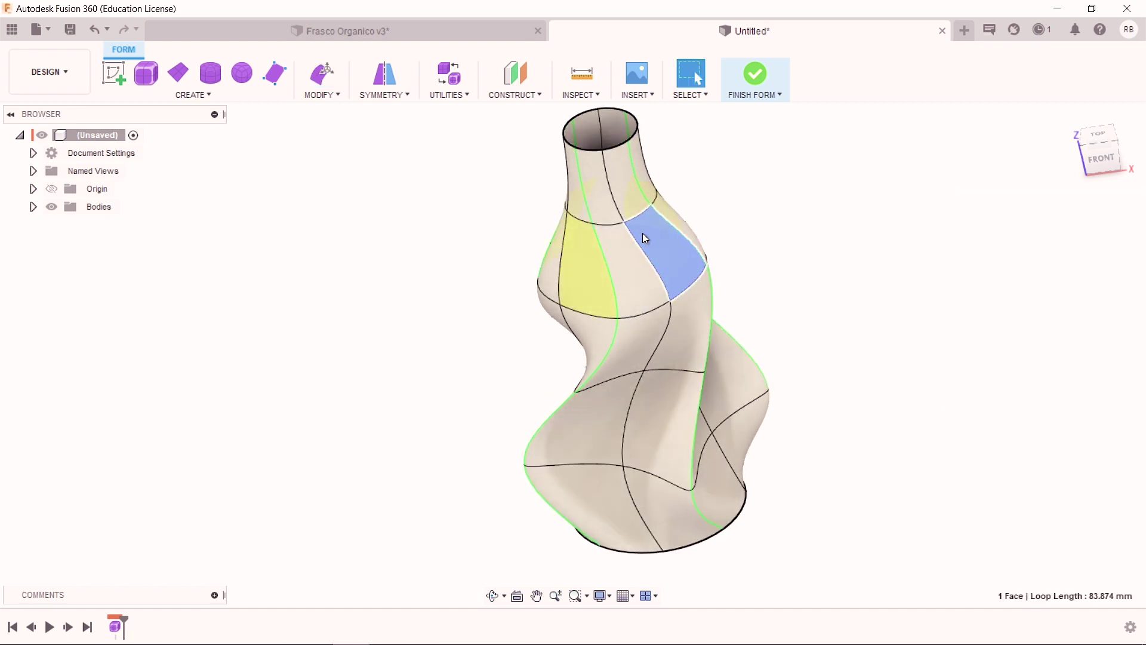
{"action": "scroll", "coordinate": [664, 235], "scroll_direction": "down", "scroll_amount": 3}
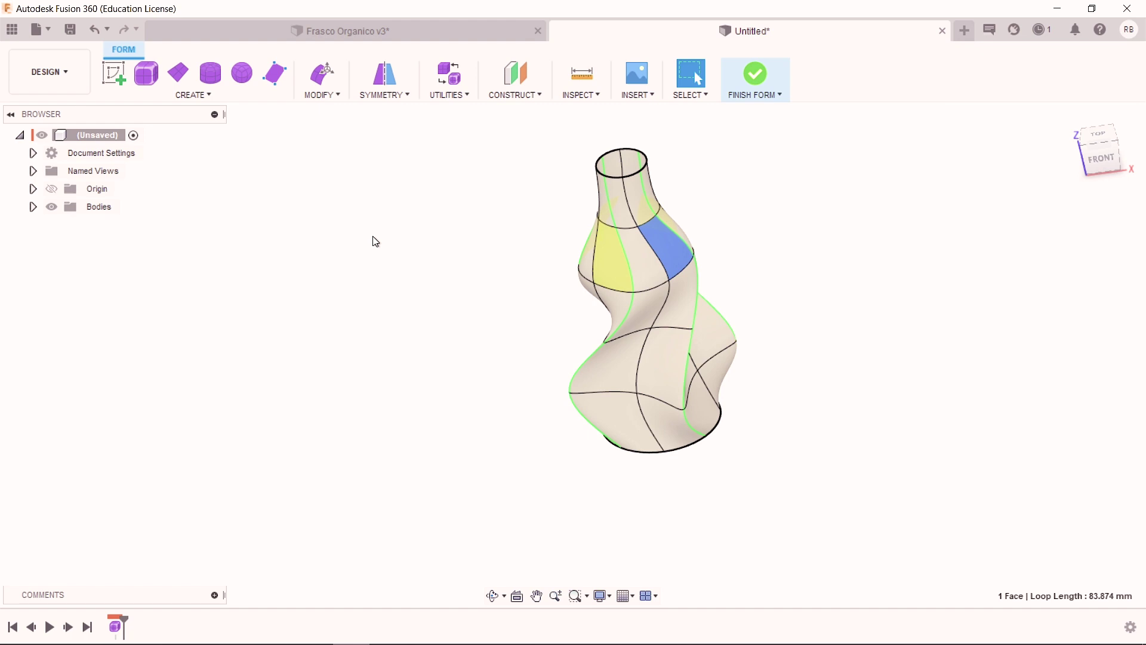
{"action": "left_click", "coordinate": [372, 191]}
{"action": "left_click", "coordinate": [387, 98]}
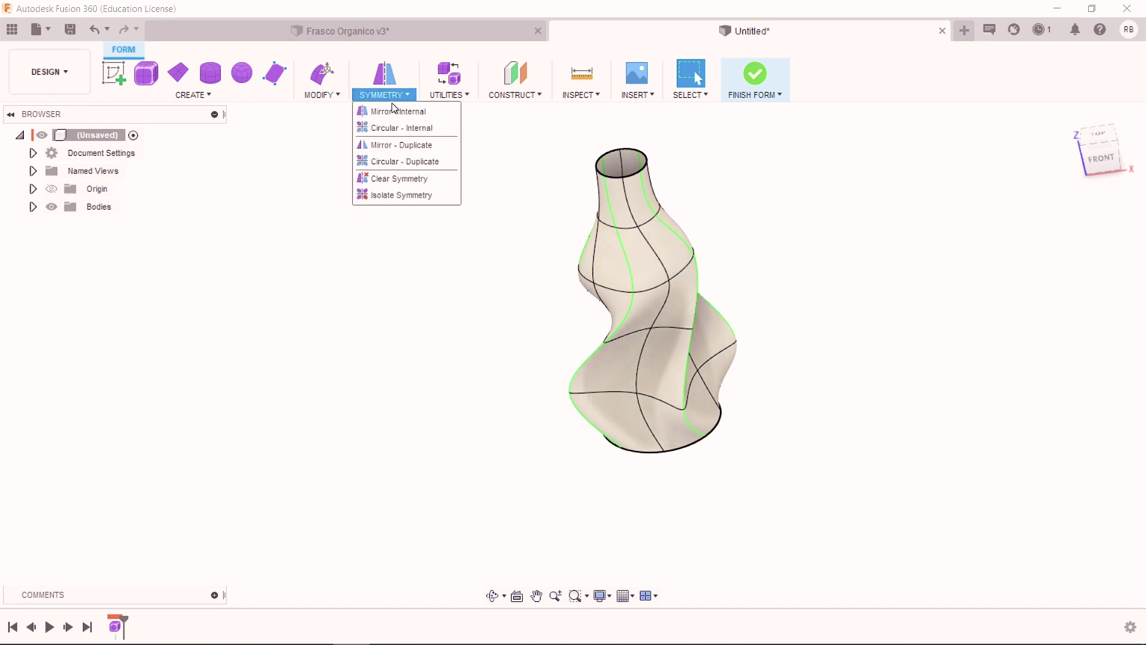
{"action": "left_click", "coordinate": [396, 175]}
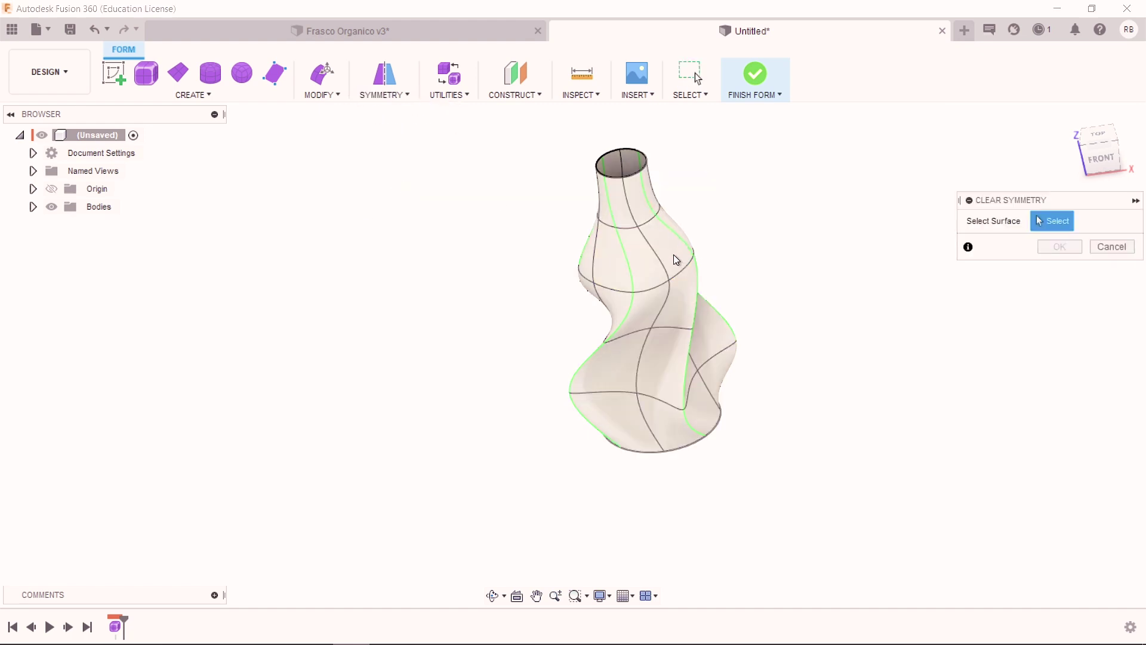
{"action": "left_click", "coordinate": [674, 254]}
{"action": "left_click", "coordinate": [1060, 247]}
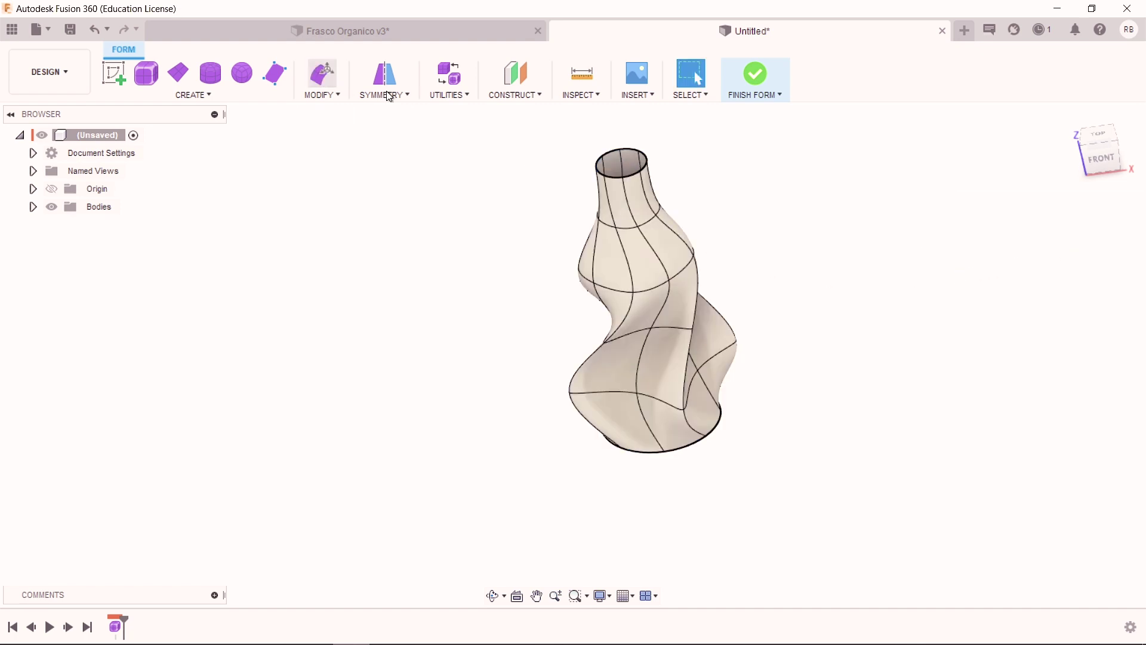
{"action": "left_click", "coordinate": [322, 73]}
{"action": "left_click", "coordinate": [665, 248]}
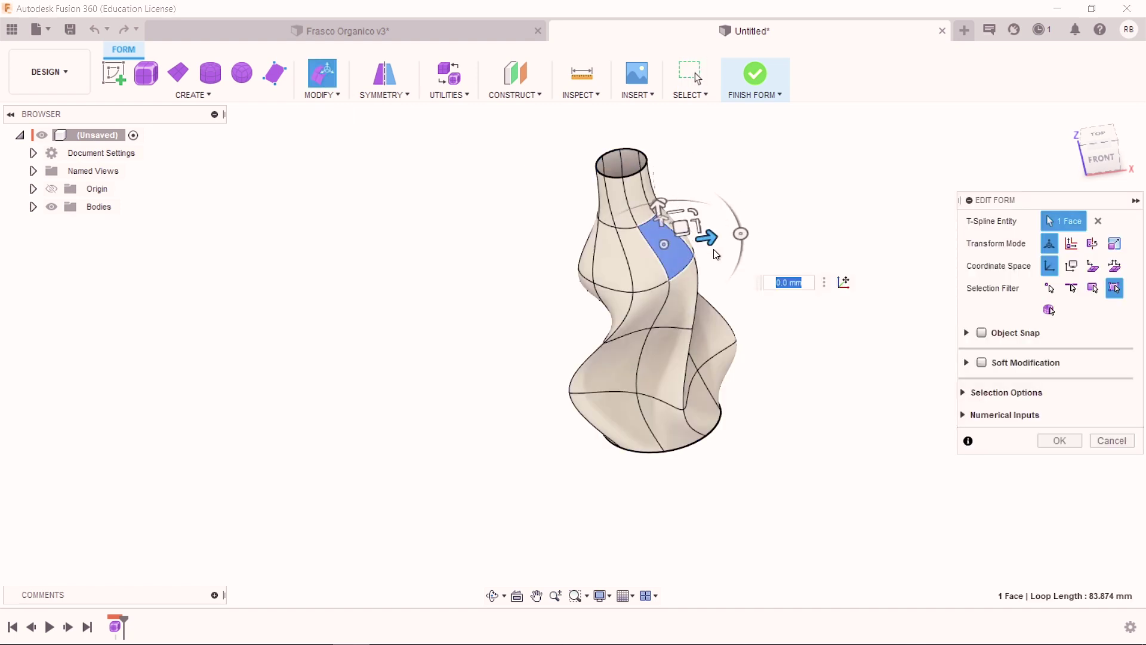
Step: Trial-drag the shoulder face outward, then cancel the Edit Form change to keep the original shape
{"action": "left_click_drag", "start_coordinate": [708, 238], "coordinate": [867, 216]}
{"action": "mouse_move", "coordinate": [542, 404]}
{"action": "middle_mouse_down", "text": "shift"}
{"action": "mouse_move", "coordinate": [499, 355]}
{"action": "mouse_move", "coordinate": [614, 307]}
{"action": "mouse_move", "coordinate": [767, 378]}
{"action": "mouse_move", "coordinate": [788, 409]}
{"action": "mouse_move", "coordinate": [762, 417]}
{"action": "mouse_move", "coordinate": [793, 298]}
{"action": "middle_mouse_up", "text": "shift"}
{"action": "mouse_move", "coordinate": [746, 233]}
{"action": "middle_mouse_down", "text": "shift"}
{"action": "mouse_move", "coordinate": [734, 217]}
{"action": "mouse_move", "coordinate": [652, 235]}
{"action": "mouse_move", "coordinate": [674, 291]}
{"action": "middle_mouse_up", "text": "shift"}
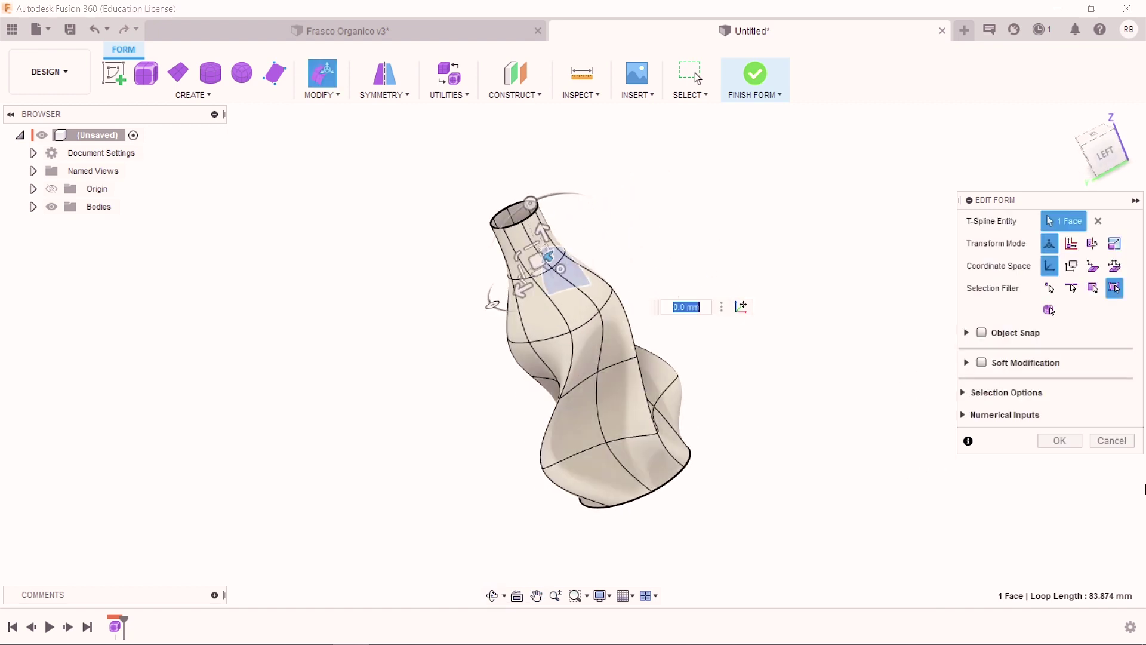
{"action": "left_click", "coordinate": [1108, 445]}
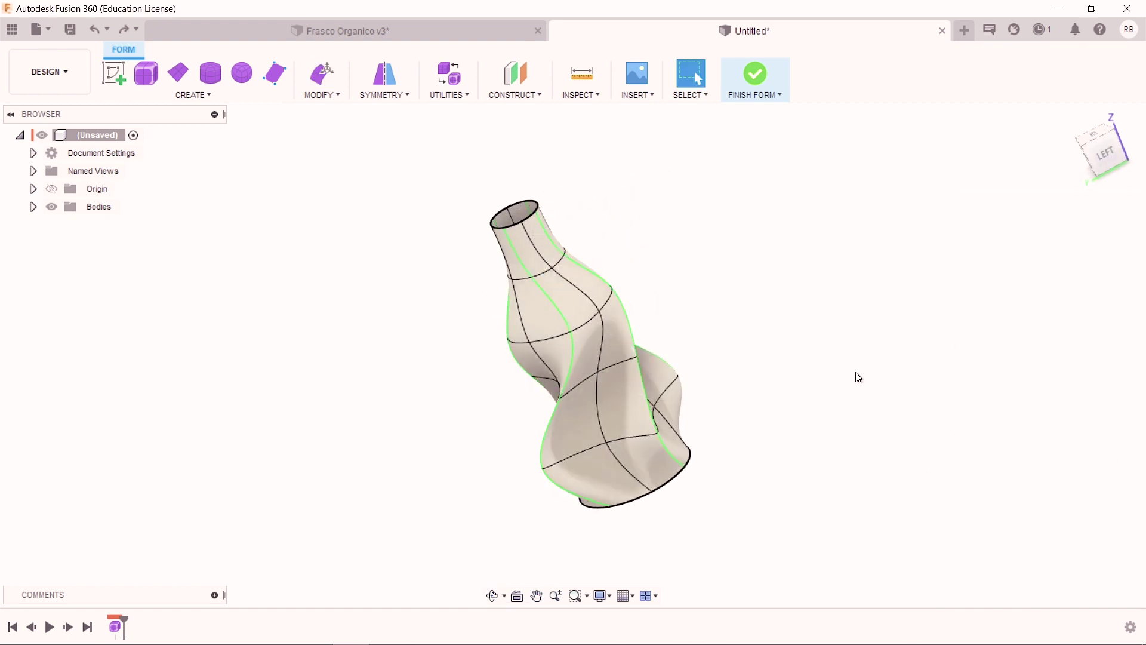
Step: Orbit around the vase to inspect its open underside and opposite side
{"action": "mouse_move", "coordinate": [857, 377]}
{"action": "middle_mouse_down", "text": "shift"}
{"action": "mouse_move", "coordinate": [399, 376]}
{"action": "mouse_move", "coordinate": [410, 340]}
{"action": "middle_mouse_up", "text": "shift"}
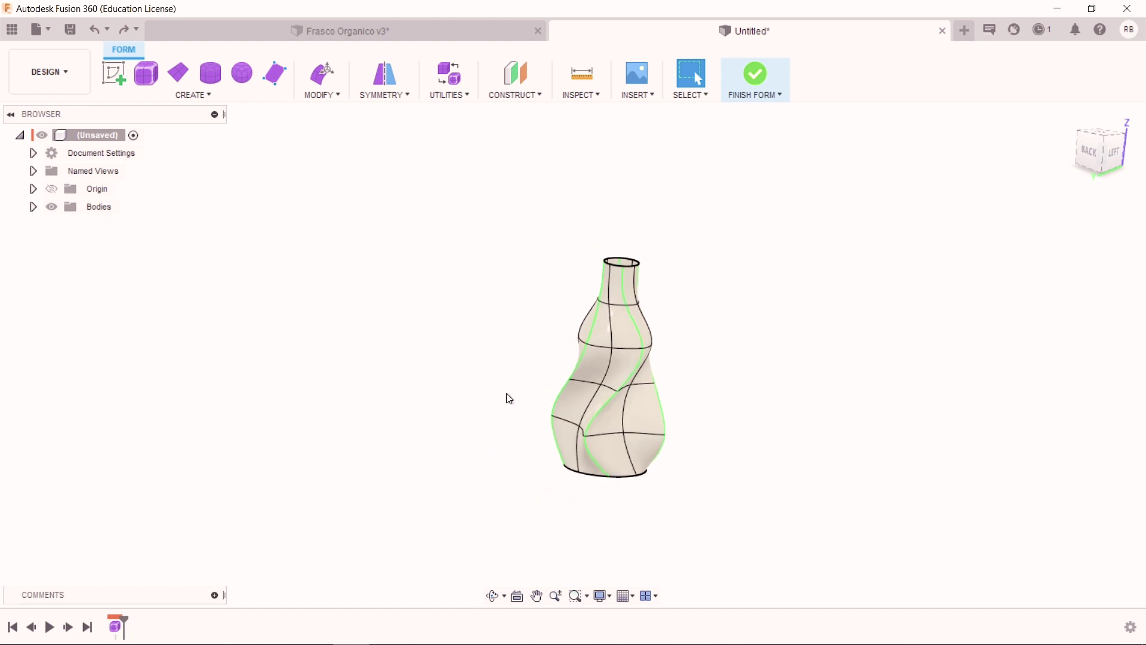
{"action": "mouse_move", "coordinate": [572, 461]}
{"action": "middle_mouse_down", "text": "shift"}
{"action": "mouse_move", "coordinate": [535, 401]}
{"action": "mouse_move", "coordinate": [540, 380]}
{"action": "middle_mouse_up", "text": "shift"}
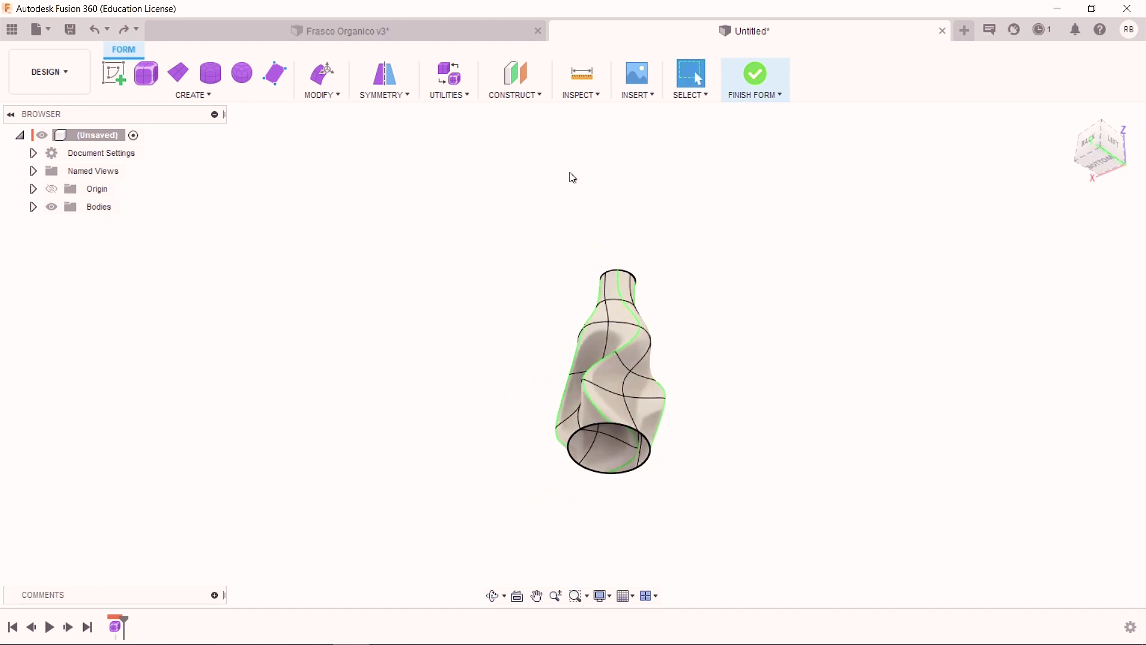
{"action": "middle_click_drag", "start_coordinate": [581, 181], "coordinate": [543, 238], "text": "shift"}
{"action": "mouse_move", "coordinate": [566, 380]}
{"action": "middle_mouse_down", "text": "shift"}
{"action": "mouse_move", "coordinate": [762, 422]}
{"action": "mouse_move", "coordinate": [825, 460]}
{"action": "mouse_move", "coordinate": [545, 529]}
{"action": "mouse_move", "coordinate": [665, 484]}
{"action": "mouse_move", "coordinate": [573, 375]}
{"action": "mouse_move", "coordinate": [904, 366]}
{"action": "middle_mouse_up", "text": "shift"}
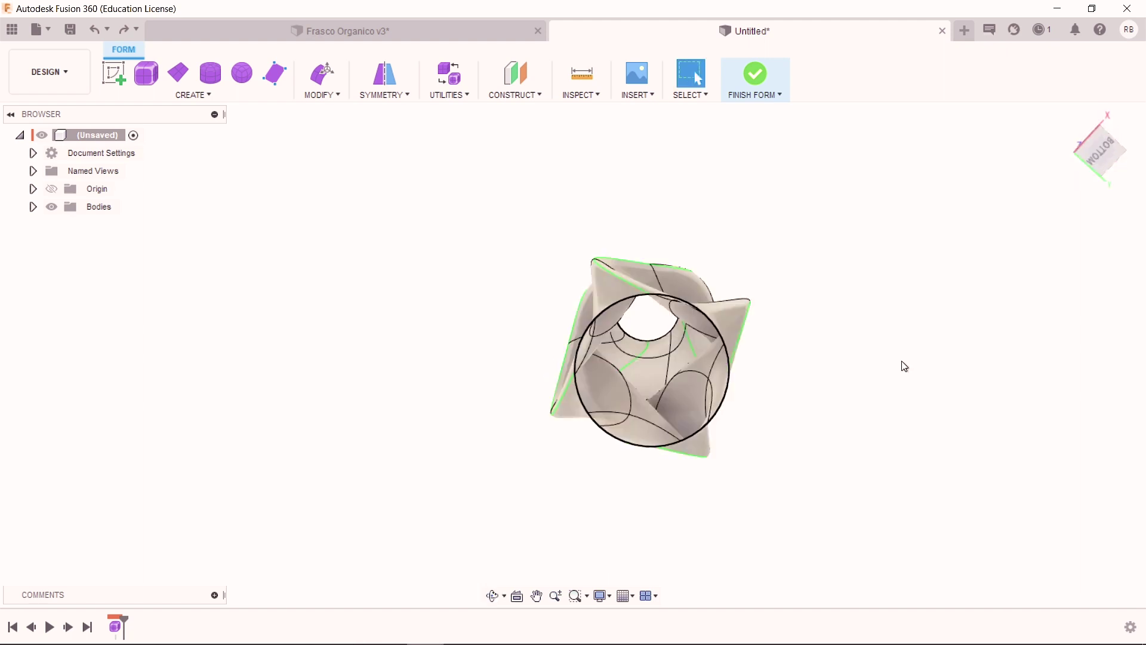
{"action": "left_click", "coordinate": [330, 96]}
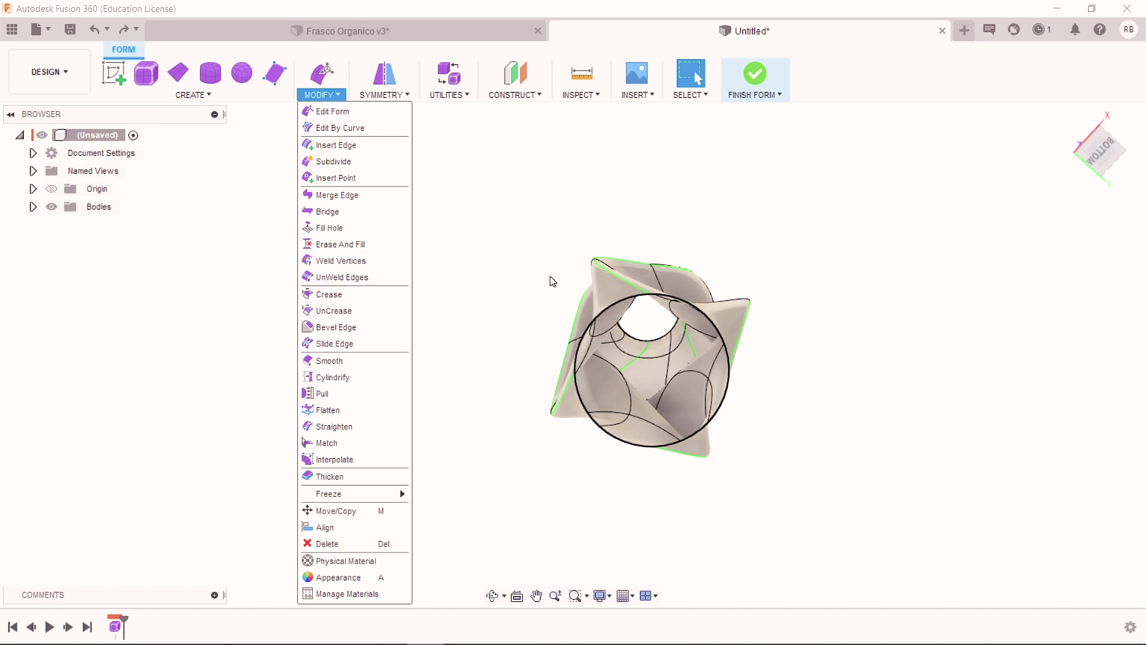
Step: Fill the bottom opening, trying Collapse and Fill Star before settling on Reduced Star mode
{"action": "left_click", "coordinate": [352, 233]}
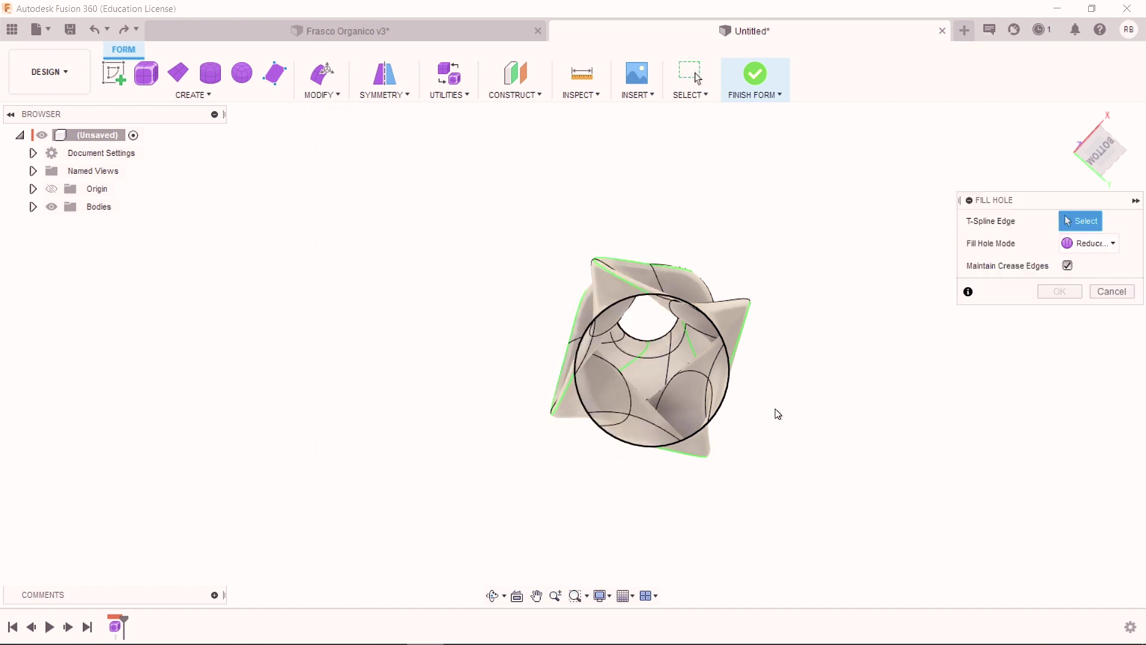
{"action": "left_click_drag", "start_coordinate": [778, 413], "coordinate": [808, 454], "text": "shift"}
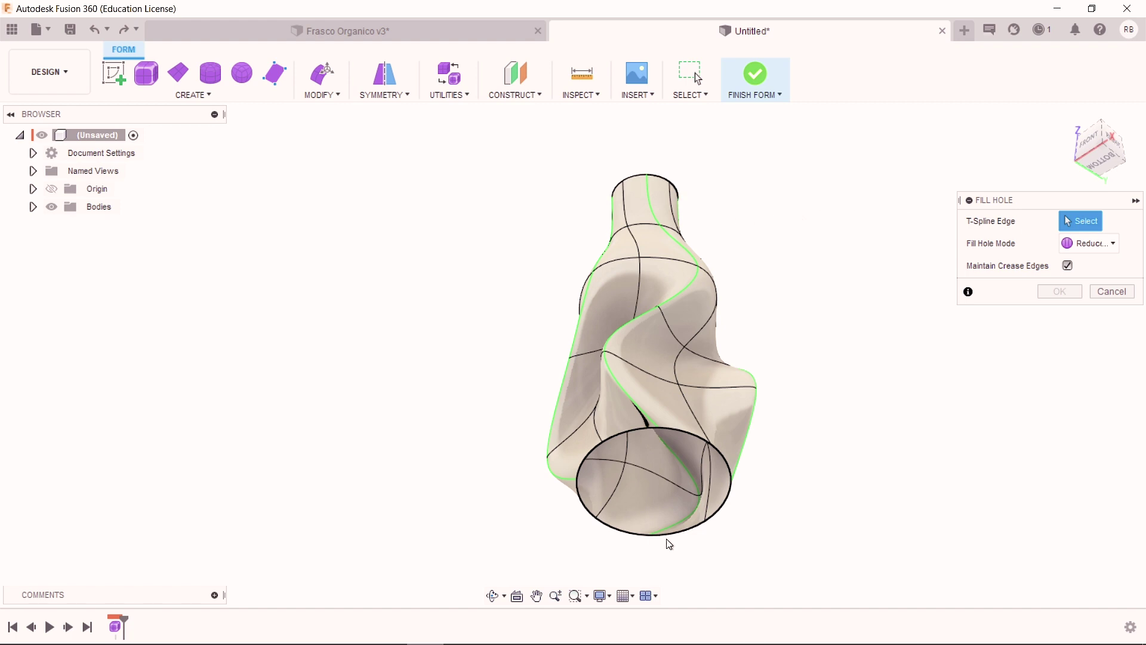
{"action": "left_click", "coordinate": [688, 437]}
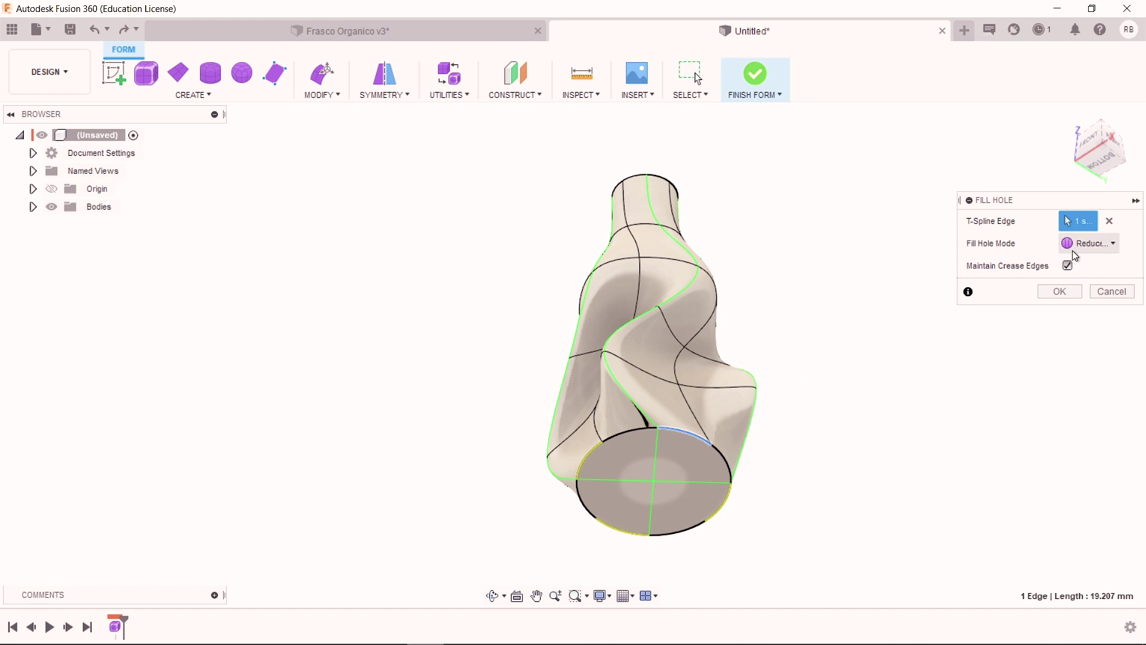
{"action": "left_click", "coordinate": [1094, 240]}
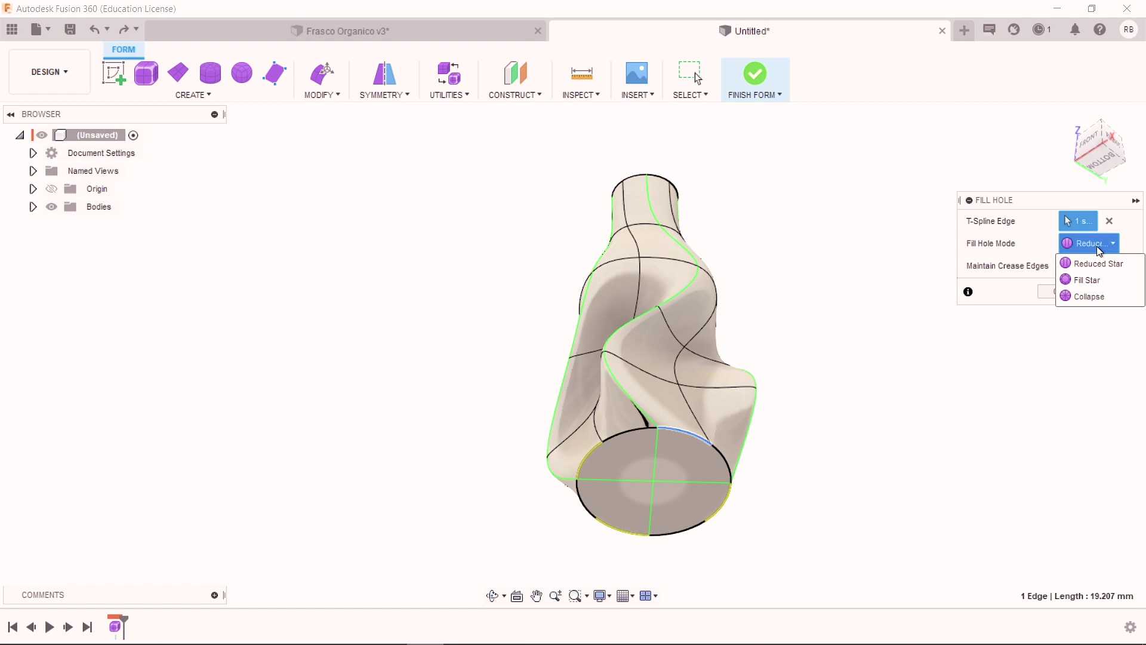
{"action": "left_click", "coordinate": [1107, 296]}
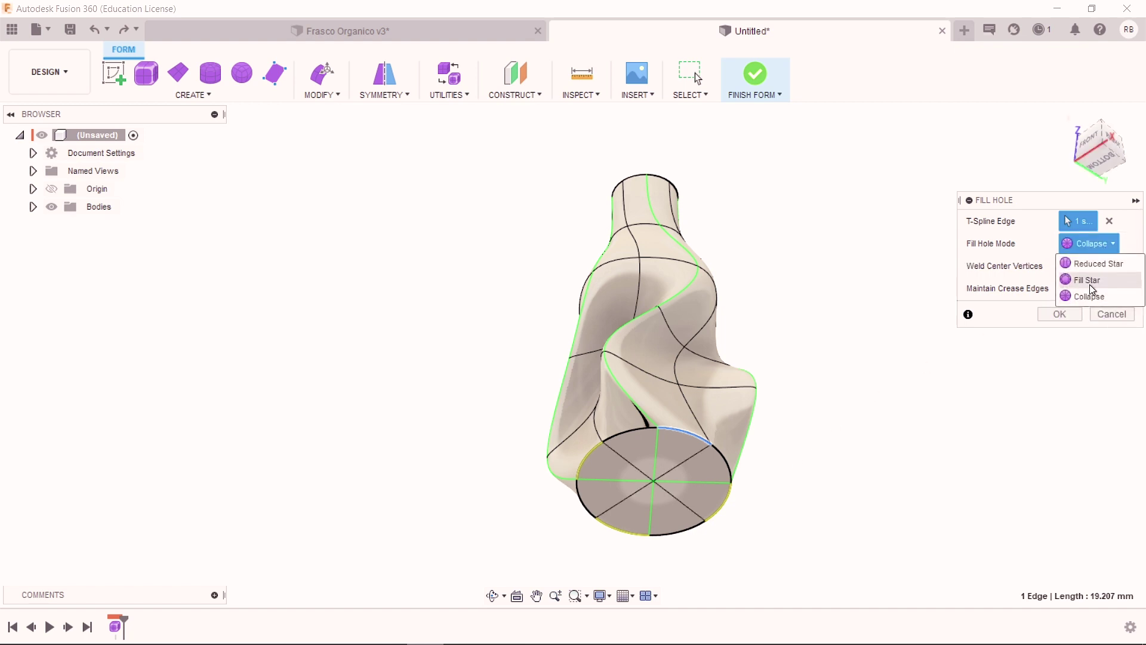
{"action": "left_click", "coordinate": [1090, 285]}
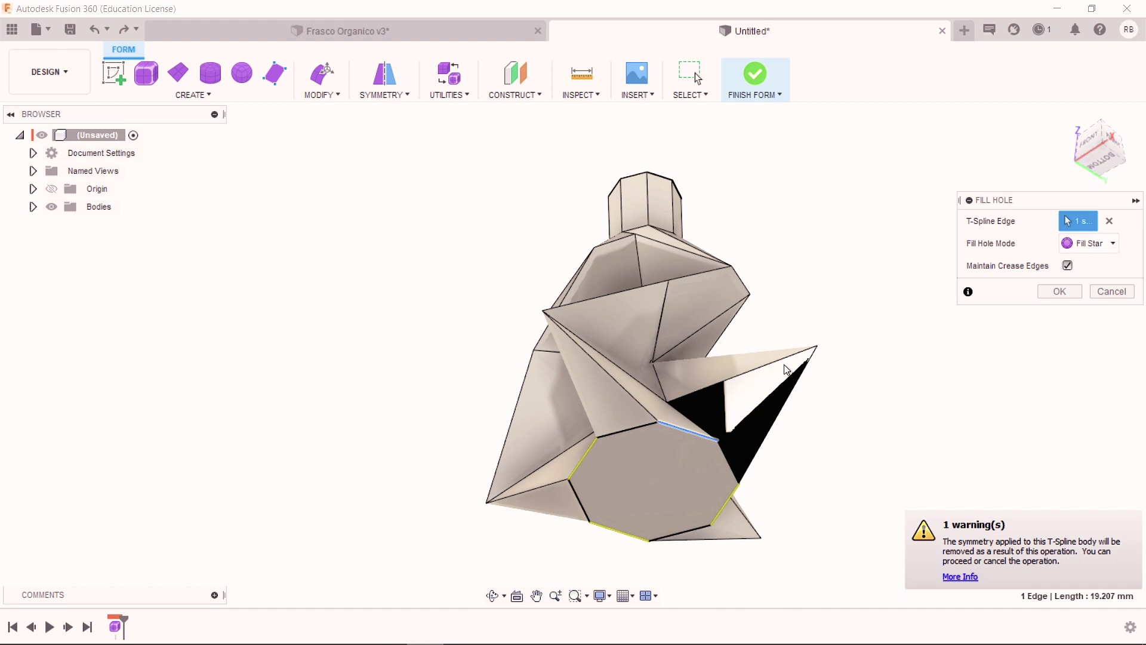
{"action": "left_click", "coordinate": [1098, 241]}
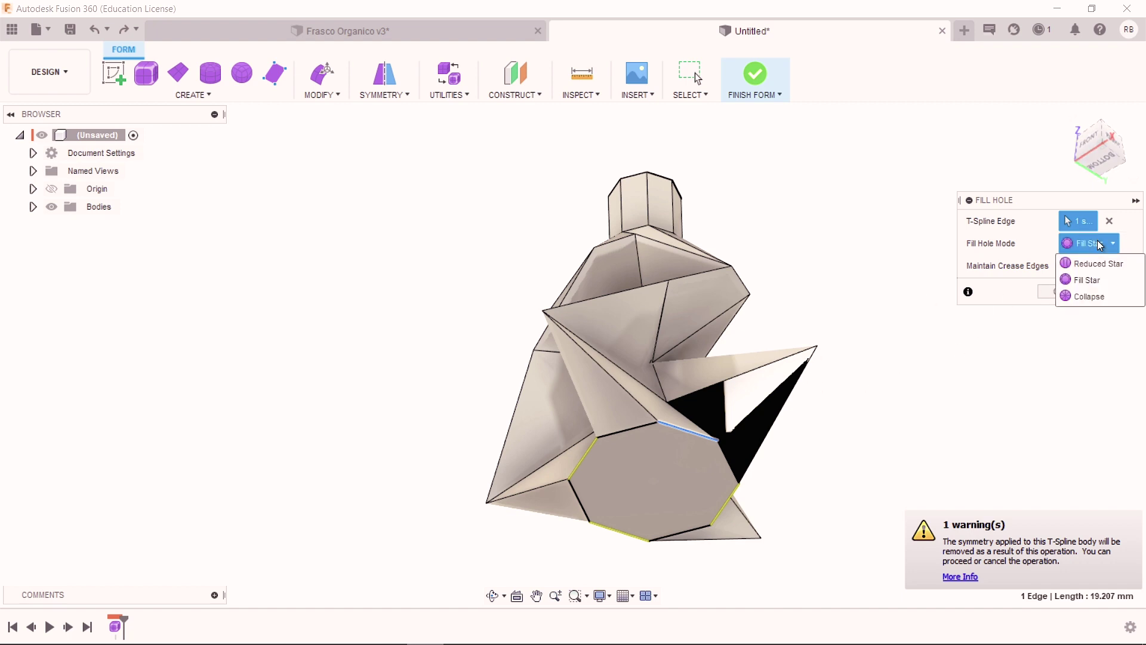
{"action": "left_click", "coordinate": [1106, 275]}
Step: Add the top rim opening to the fill, apply it, and finish the form as a solid
{"action": "mouse_move", "coordinate": [626, 480]}
{"action": "middle_mouse_down", "text": "shift"}
{"action": "mouse_move", "coordinate": [635, 434]}
{"action": "mouse_move", "coordinate": [627, 511]}
{"action": "mouse_move", "coordinate": [644, 529]}
{"action": "middle_mouse_up", "text": "shift"}
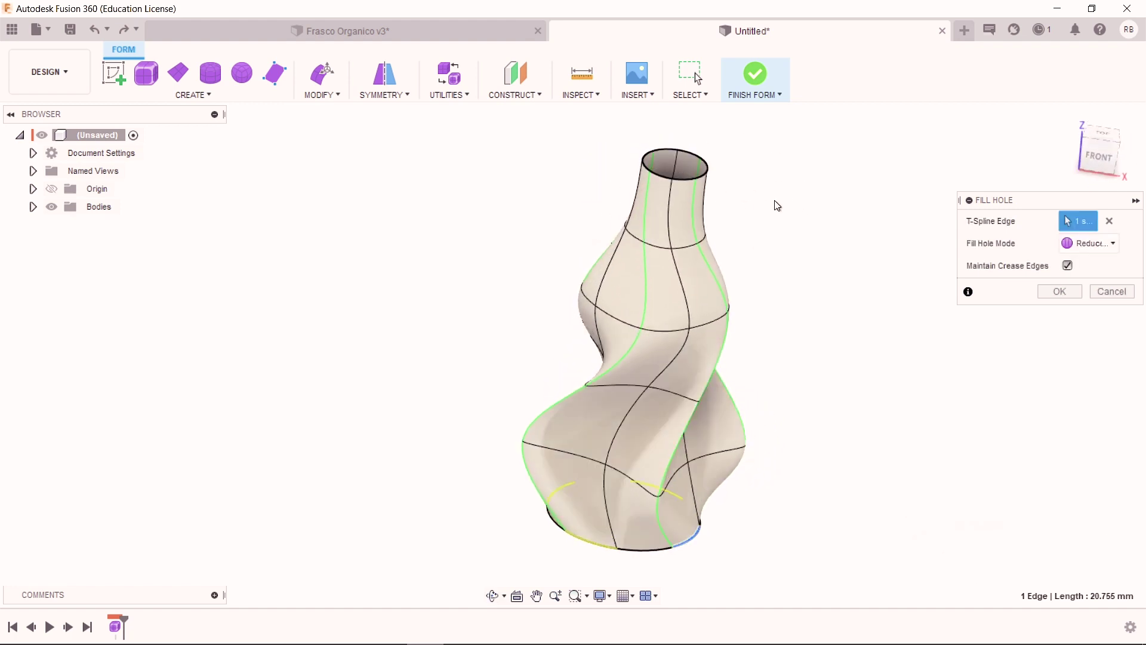
{"action": "left_click", "coordinate": [686, 178]}
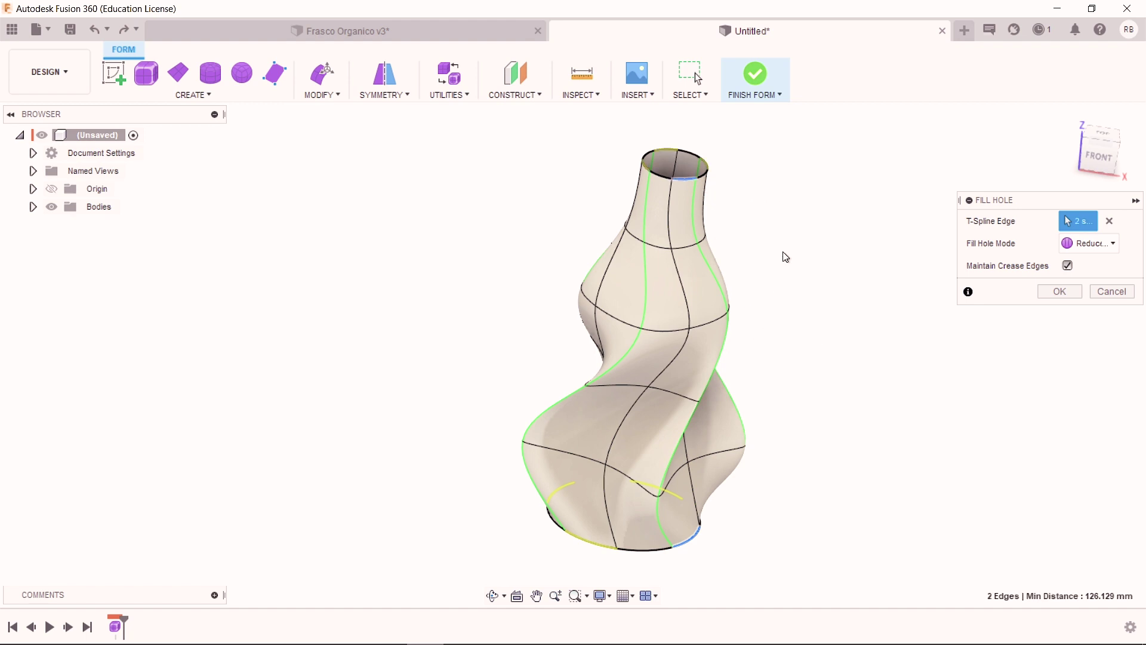
{"action": "left_click", "coordinate": [1058, 292]}
{"action": "scroll", "coordinate": [706, 230], "scroll_direction": "down", "scroll_amount": 2}
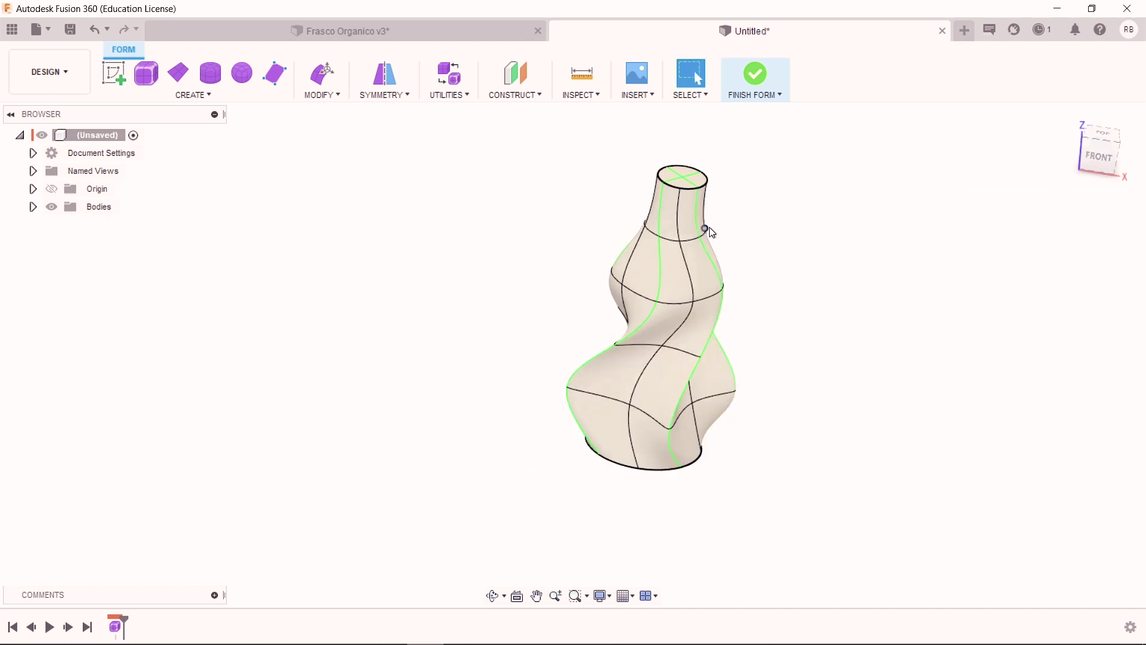
{"action": "scroll", "coordinate": [744, 389], "scroll_direction": "down", "scroll_amount": 1}
{"action": "mouse_move", "coordinate": [744, 389]}
{"action": "middle_mouse_down", "text": "shift"}
{"action": "mouse_move", "coordinate": [729, 265]}
{"action": "mouse_move", "coordinate": [677, 325]}
{"action": "middle_mouse_up", "text": "shift"}
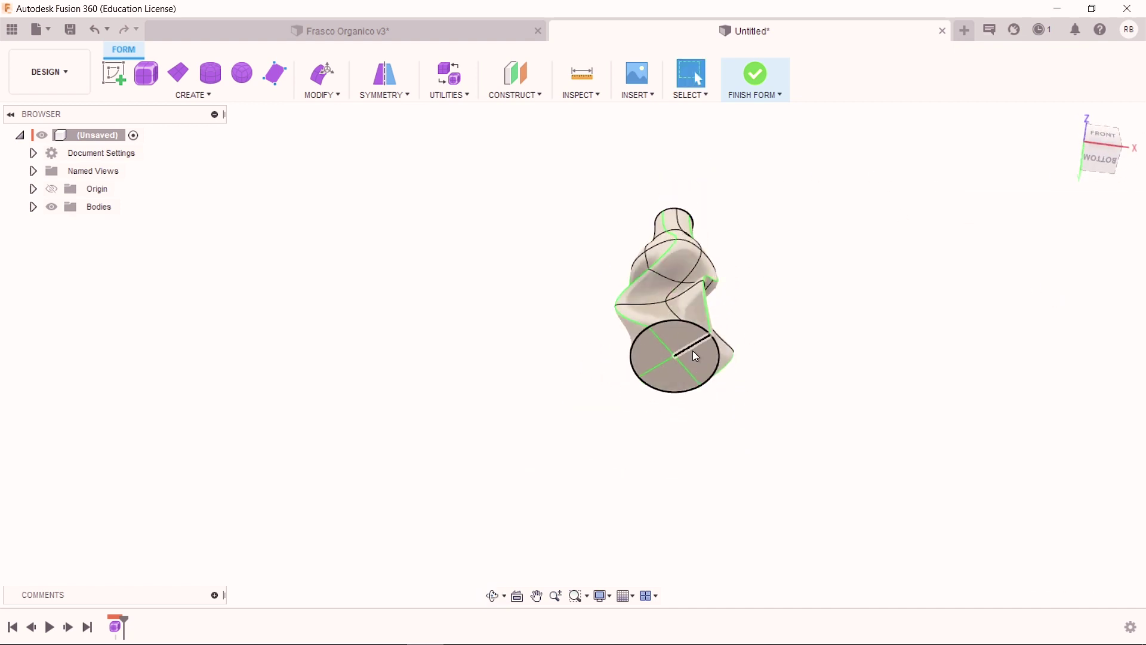
{"action": "scroll", "coordinate": [692, 352], "scroll_direction": "up", "scroll_amount": 3}
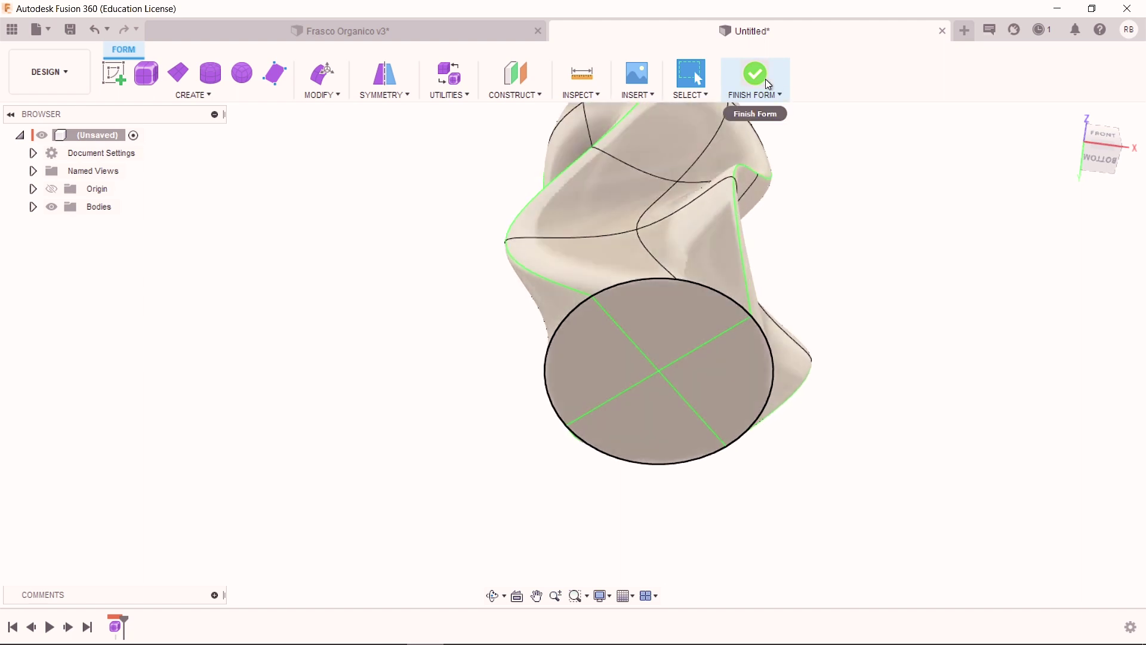
{"action": "left_click", "coordinate": [767, 82]}
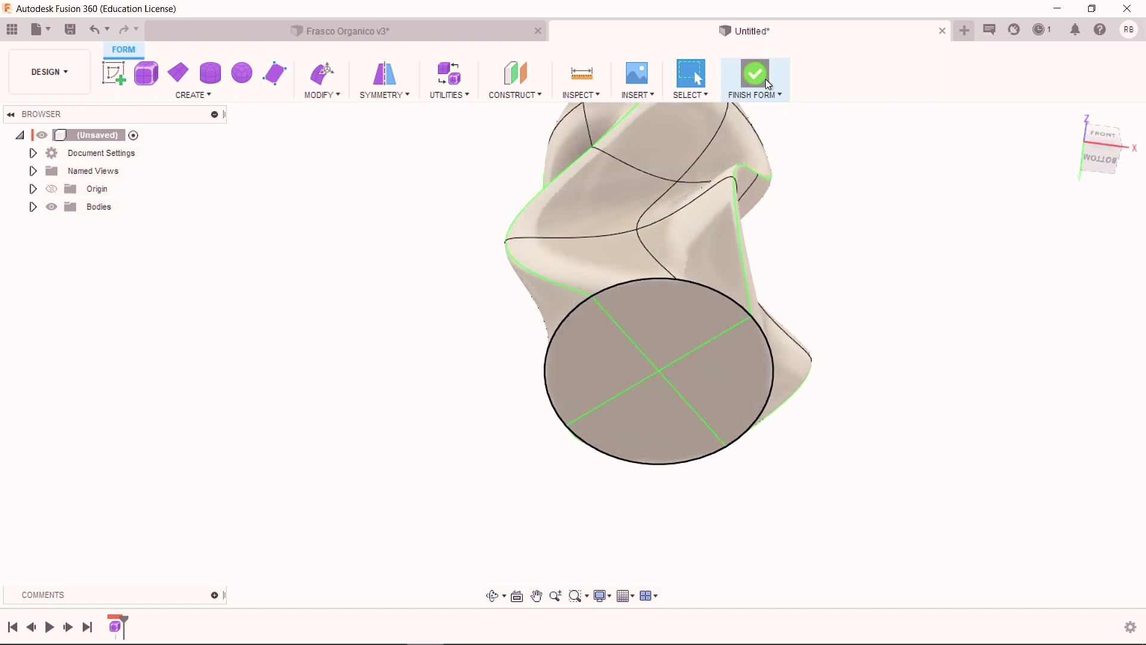
Step: Orbit the solid vase from front and below, twice starting and cancelling a new sketch
{"action": "left_click", "coordinate": [1103, 134]}
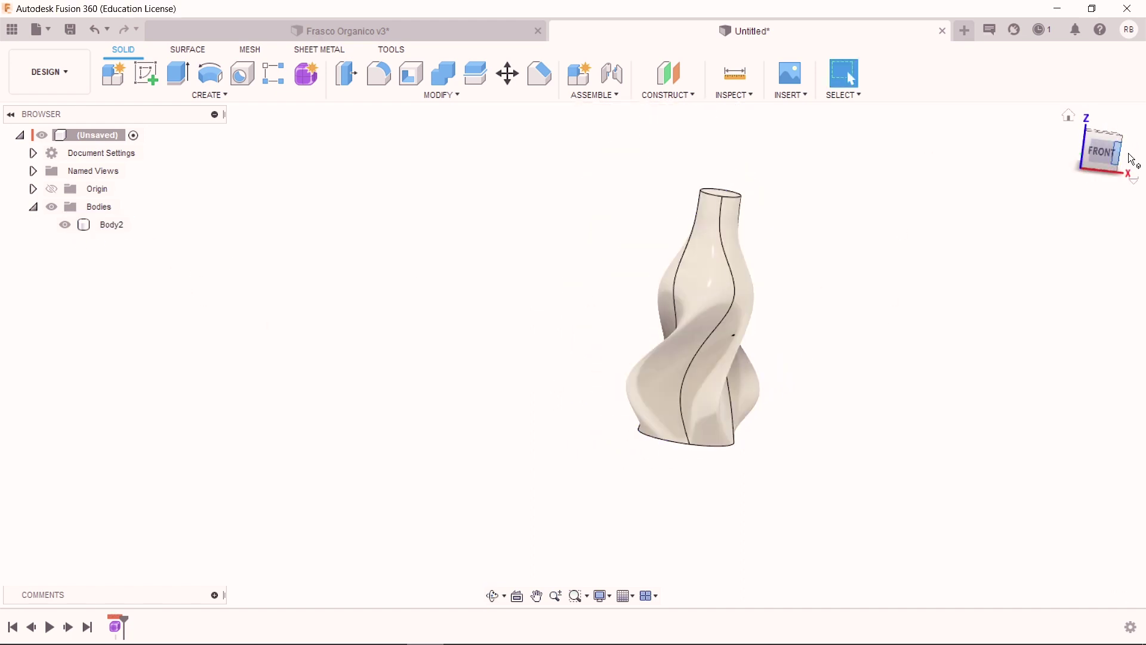
{"action": "left_click", "coordinate": [1105, 152]}
{"action": "middle_click_drag", "start_coordinate": [946, 264], "coordinate": [806, 297]}
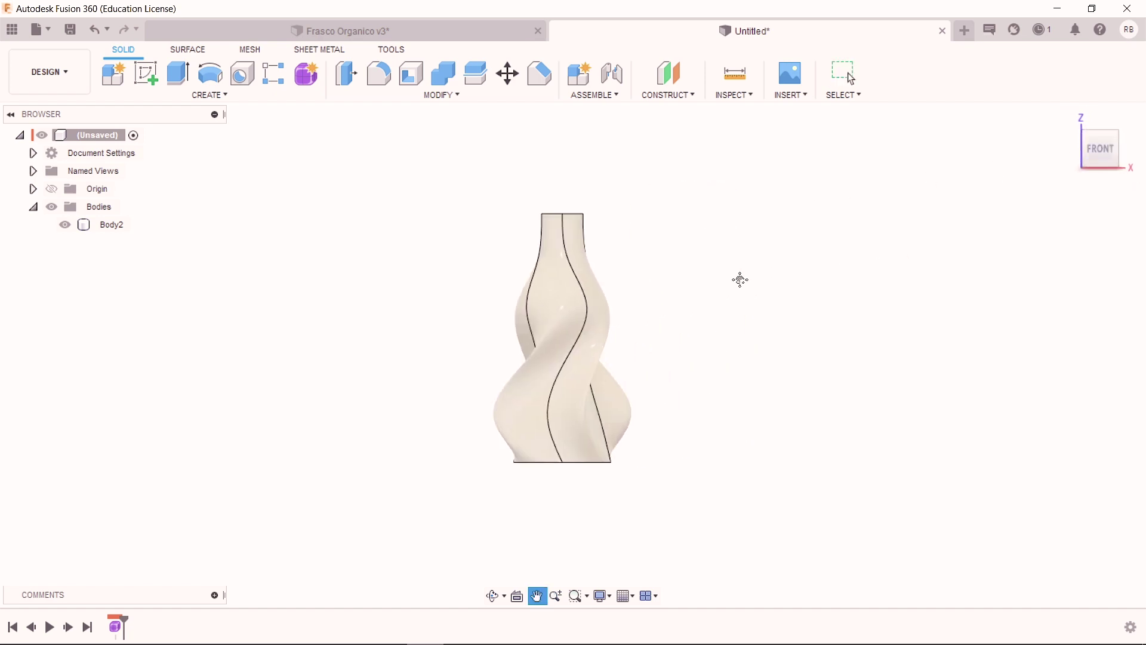
{"action": "middle_click_drag", "start_coordinate": [524, 511], "coordinate": [519, 410], "text": "shift"}
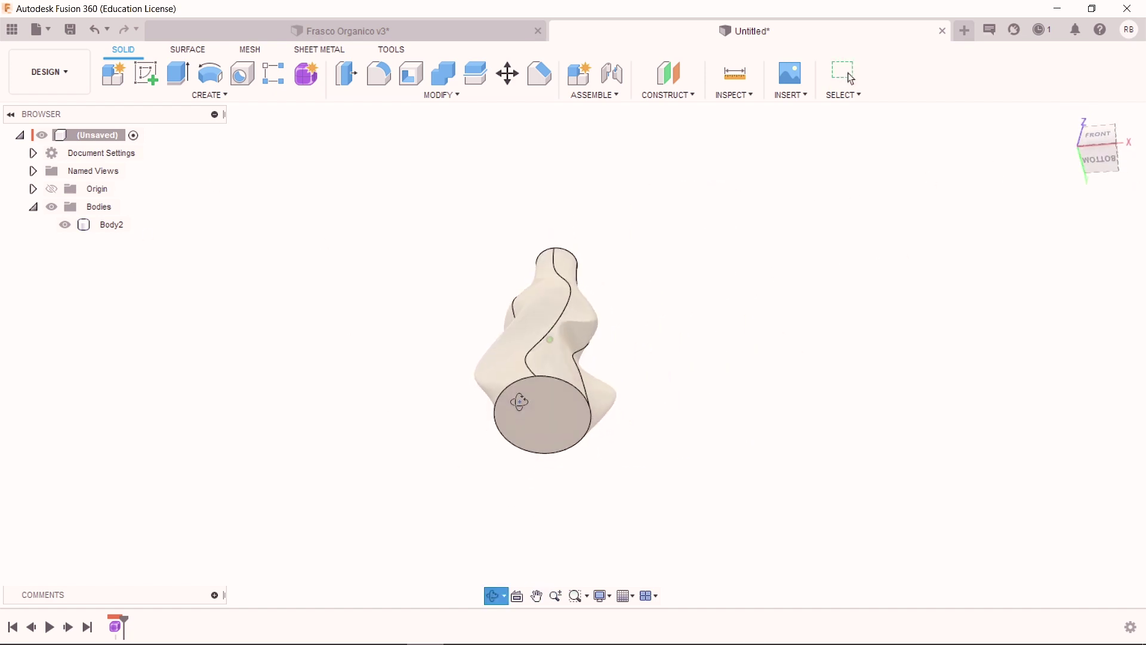
{"action": "left_click", "coordinate": [157, 64]}
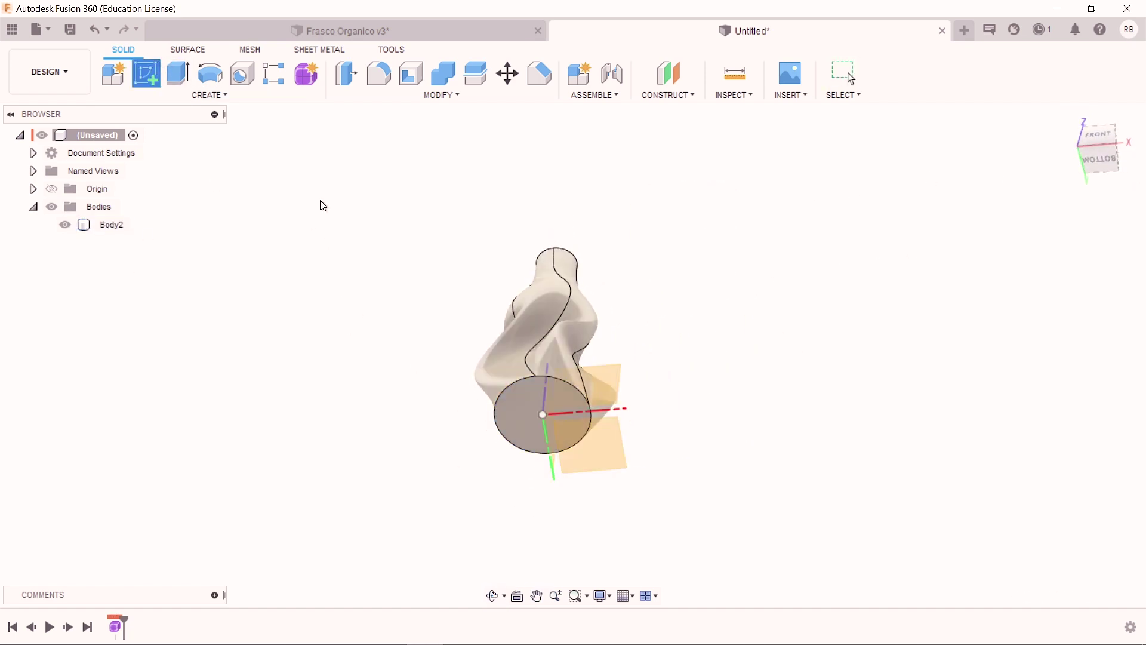
{"action": "key", "text": "Escape"}
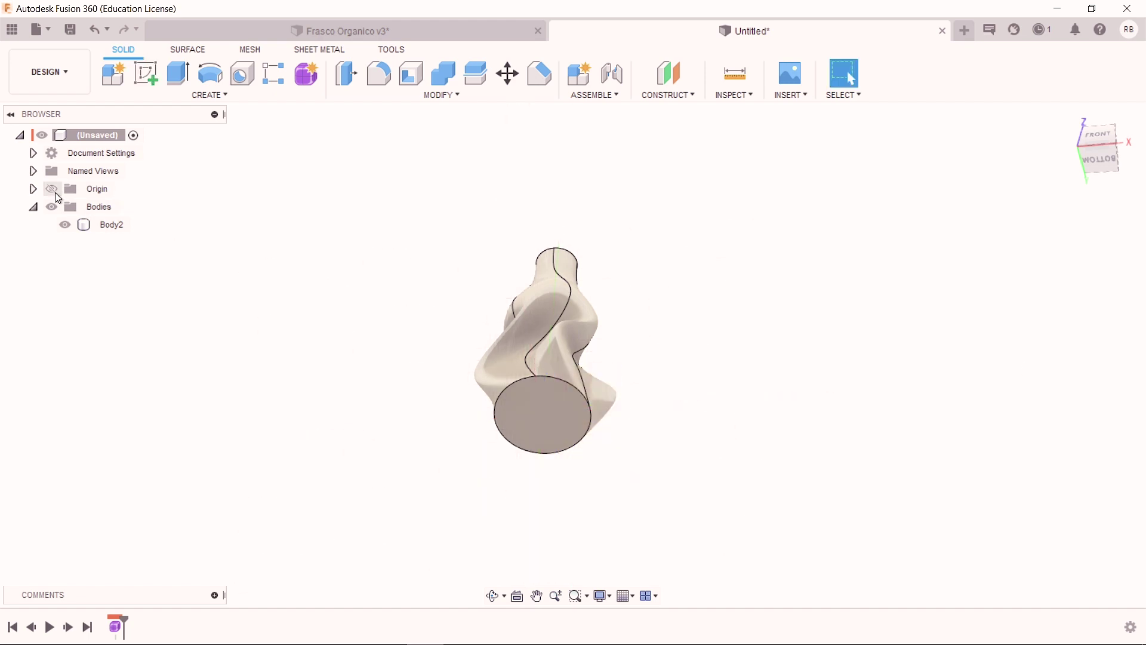
{"action": "middle_click_drag", "start_coordinate": [647, 268], "coordinate": [634, 428], "text": "shift"}
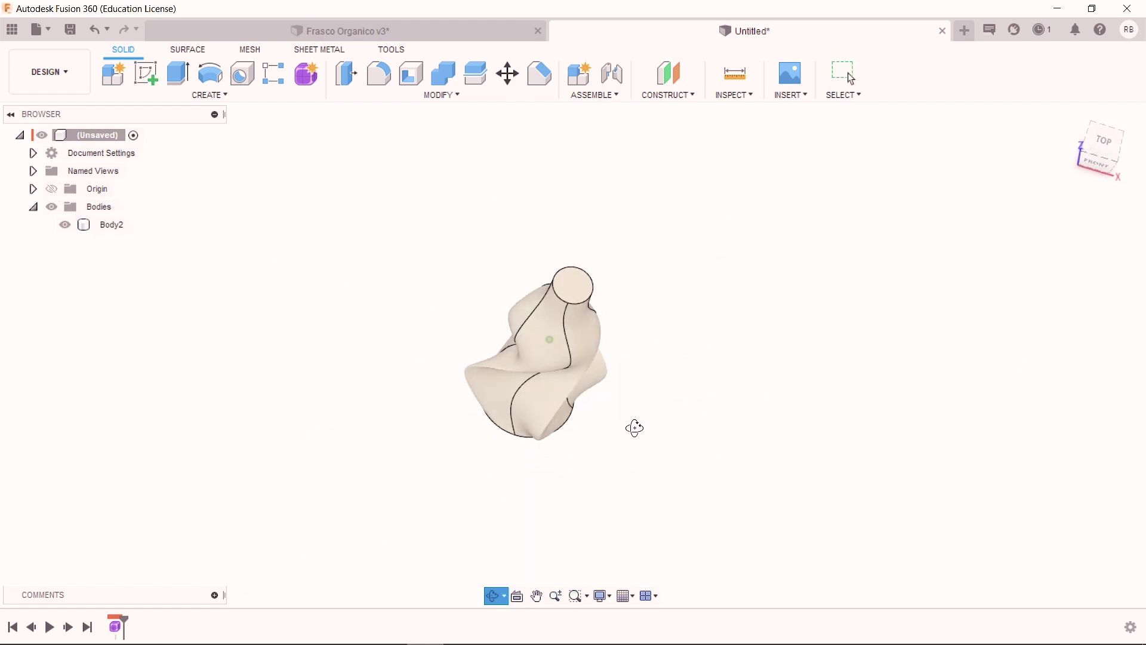
{"action": "left_click", "coordinate": [145, 73]}
{"action": "middle_click_drag", "start_coordinate": [577, 299], "coordinate": [473, 268], "text": "shift"}
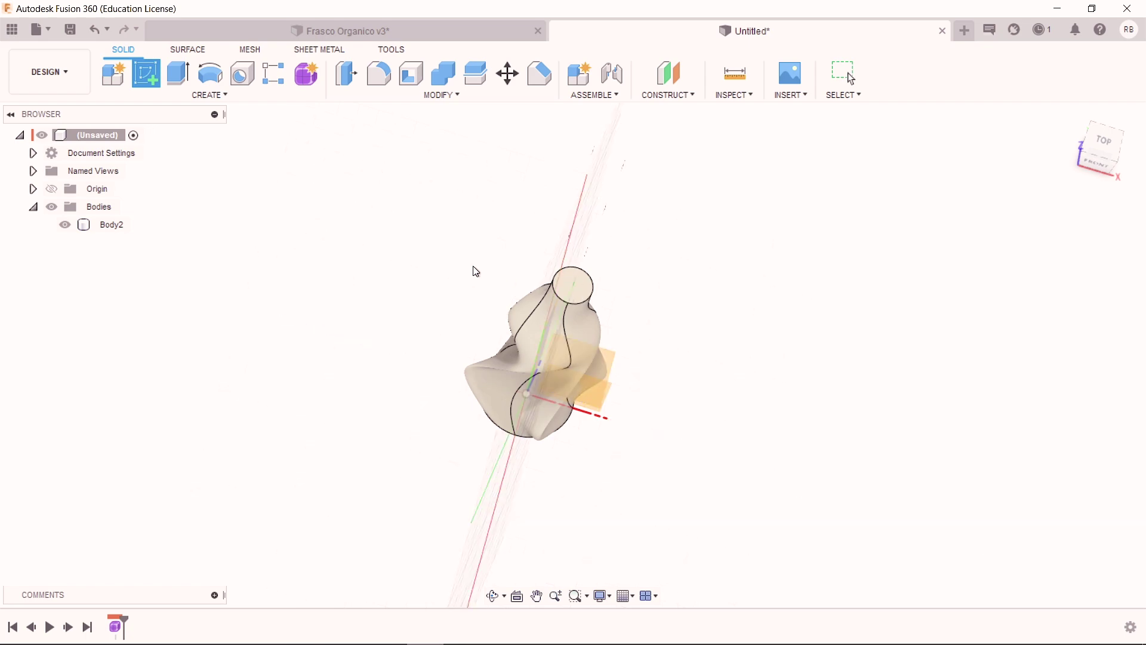
{"action": "scroll", "coordinate": [591, 282], "scroll_direction": "up", "scroll_amount": 3}
{"action": "scroll", "coordinate": [525, 332], "scroll_direction": "up", "scroll_amount": 3}
{"action": "middle_click_drag", "start_coordinate": [525, 333], "coordinate": [510, 295], "text": "shift"}
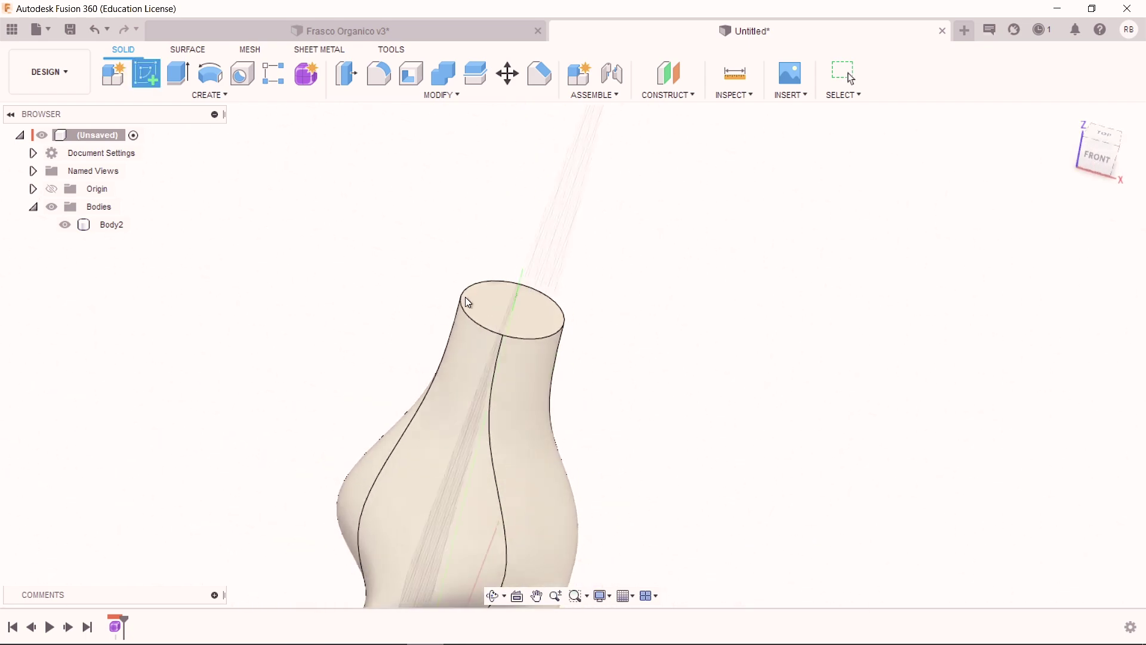
{"action": "key", "text": "Escape"}
Step: Snap to the straight front view, zoom in, and start a new sketch
{"action": "middle_click_drag", "start_coordinate": [415, 320], "coordinate": [420, 377], "text": "shift"}
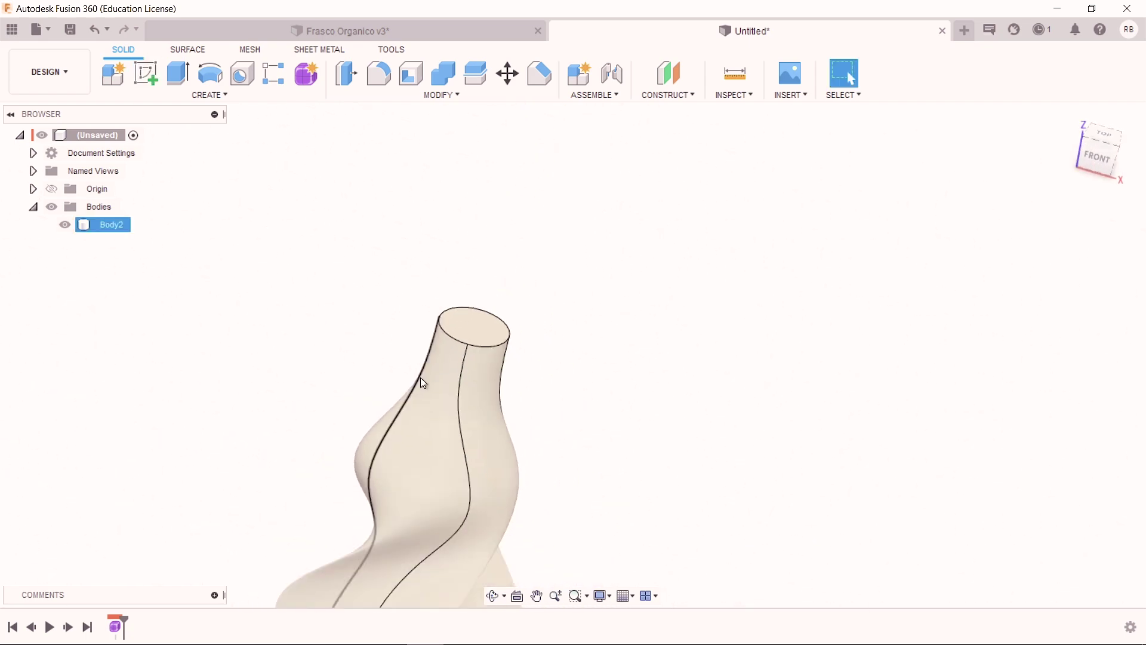
{"action": "left_click", "coordinate": [1094, 160]}
{"action": "scroll", "coordinate": [597, 298], "scroll_direction": "up", "scroll_amount": 2}
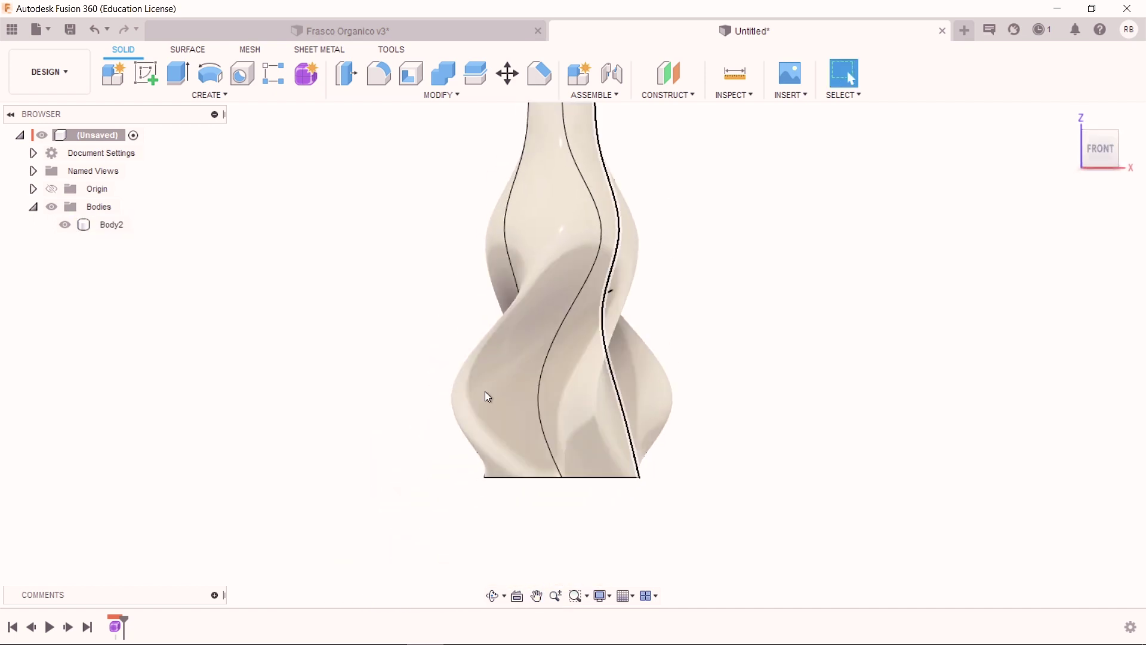
{"action": "left_click", "coordinate": [149, 93]}
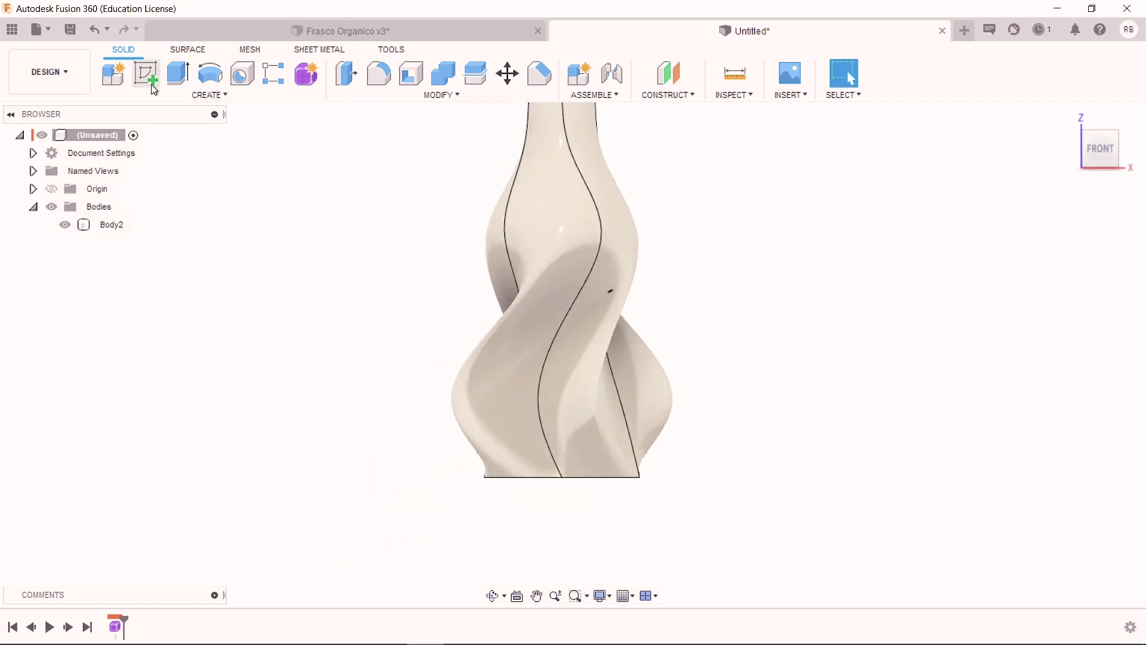
{"action": "scroll", "coordinate": [603, 459], "scroll_direction": "down", "scroll_amount": 3}
{"action": "scroll", "coordinate": [603, 459], "scroll_direction": "down", "scroll_amount": 2}
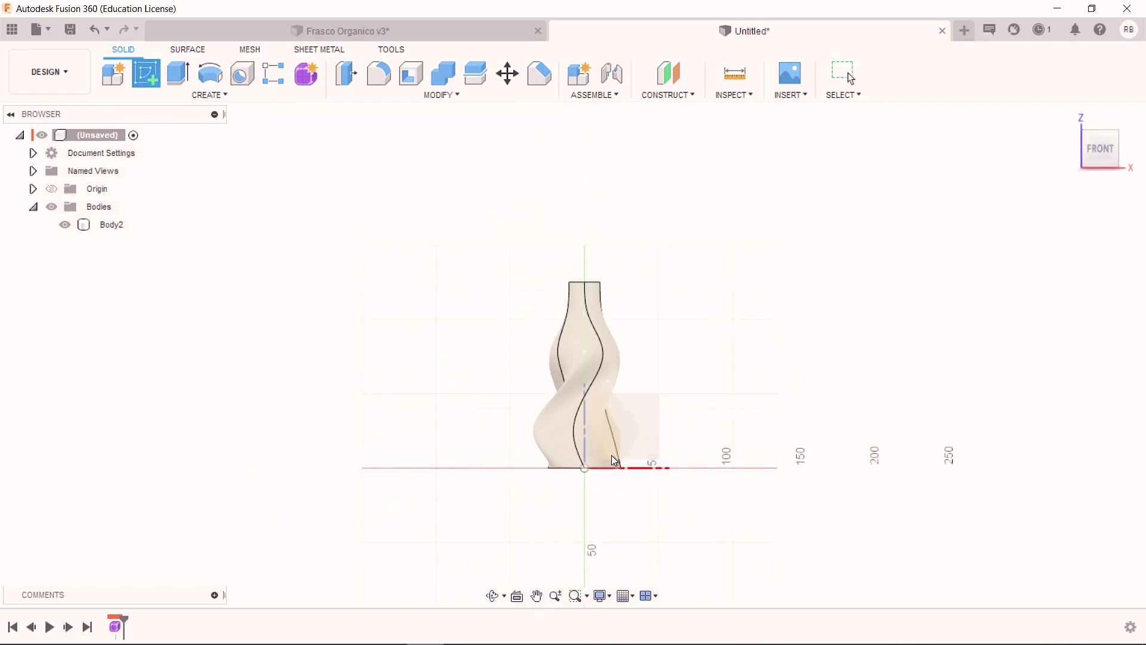
Step: On the front plane, draw a rectangle covering the top of the neck
{"action": "left_click", "coordinate": [647, 445]}
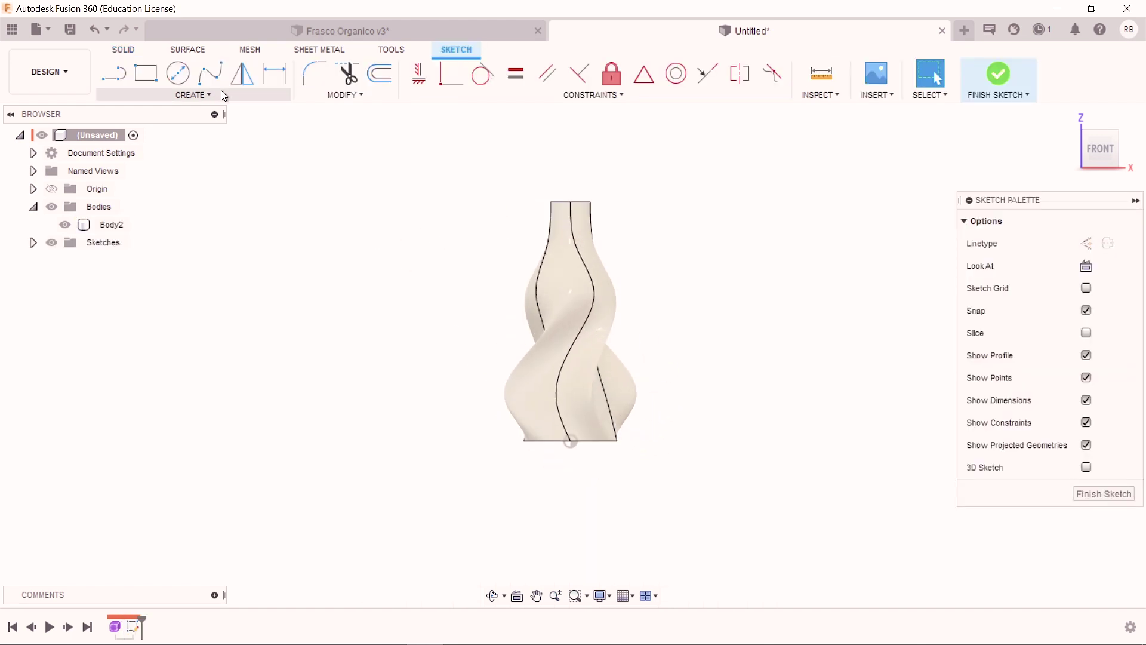
{"action": "left_click", "coordinate": [143, 78]}
{"action": "left_click", "coordinate": [536, 185]}
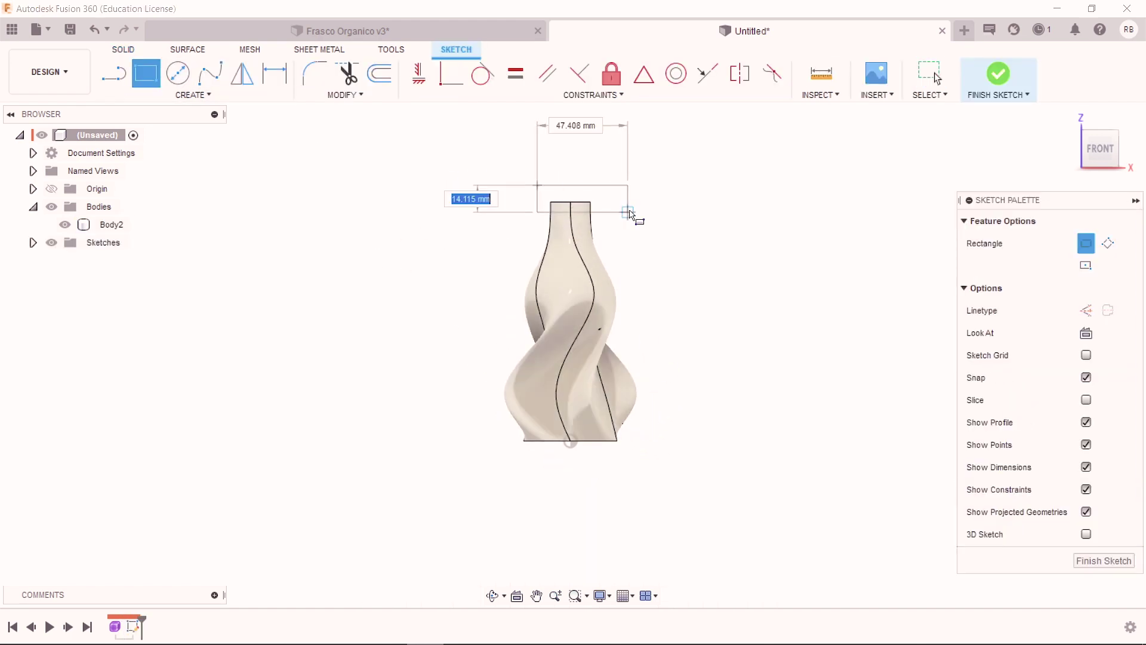
{"action": "left_click", "coordinate": [601, 205]}
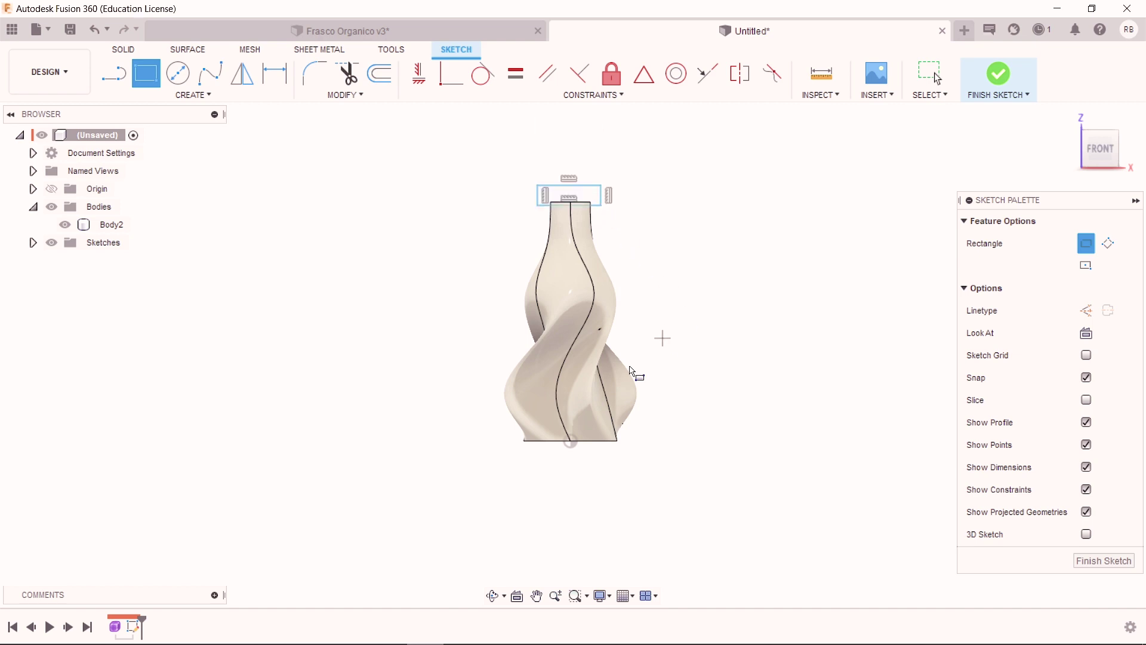
{"action": "scroll", "coordinate": [597, 478], "scroll_direction": "up", "scroll_amount": 2}
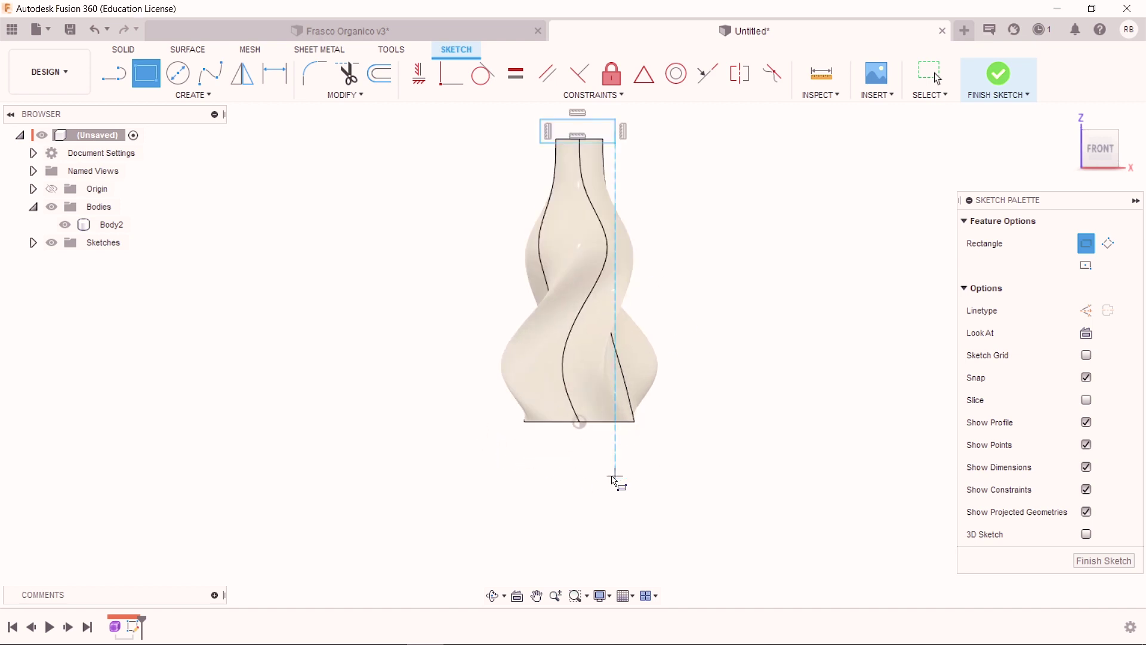
{"action": "scroll", "coordinate": [690, 450], "scroll_direction": "up", "scroll_amount": 3}
Step: Draw a 70 × 15 mm rectangle below the vase's base, briefly trying an extrude of the neck rectangle
{"action": "left_click", "coordinate": [689, 443]}
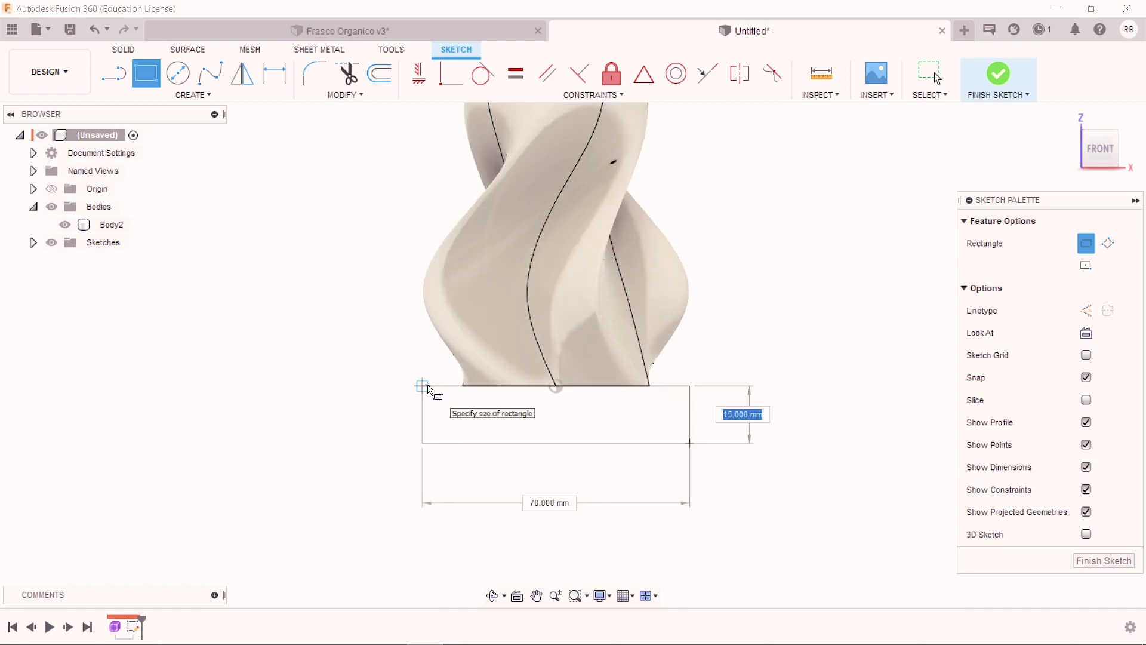
{"action": "scroll", "coordinate": [429, 388], "scroll_direction": "up", "scroll_amount": 3}
{"action": "left_click", "coordinate": [443, 384]}
{"action": "scroll", "coordinate": [762, 435], "scroll_direction": "down", "scroll_amount": 2}
{"action": "scroll", "coordinate": [790, 440], "scroll_direction": "down", "scroll_amount": 4}
{"action": "scroll", "coordinate": [770, 322], "scroll_direction": "down", "scroll_amount": 1}
{"action": "scroll", "coordinate": [770, 322], "scroll_direction": "up", "scroll_amount": 1}
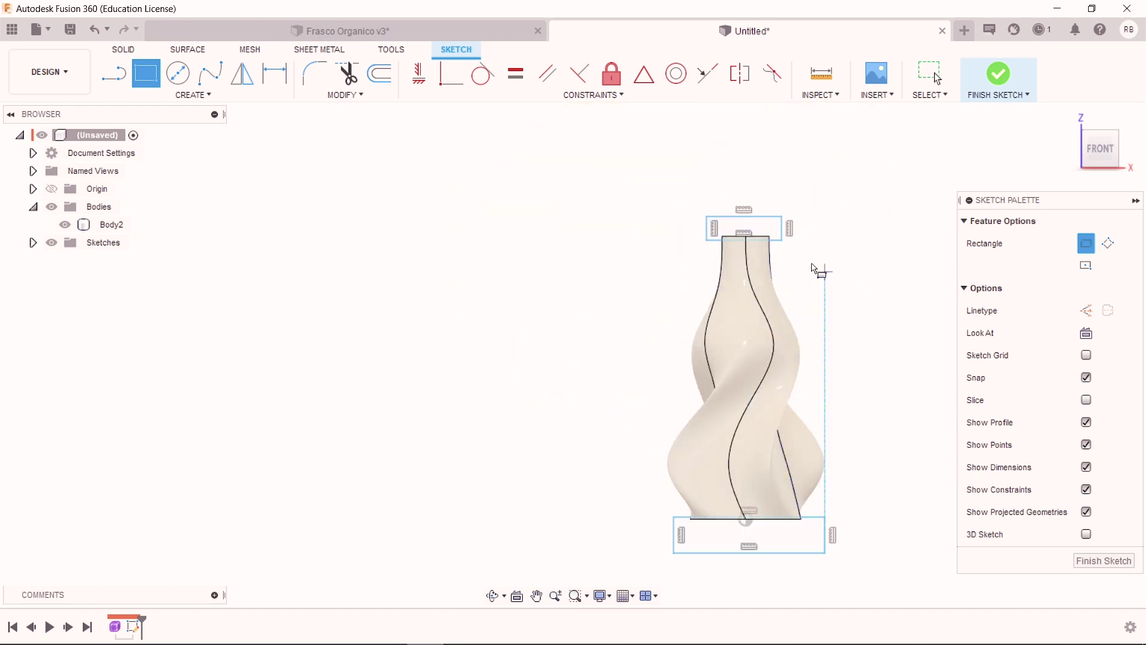
{"action": "left_click", "coordinate": [767, 232]}
{"action": "key", "text": "e"}
{"action": "key", "text": "Escape"}
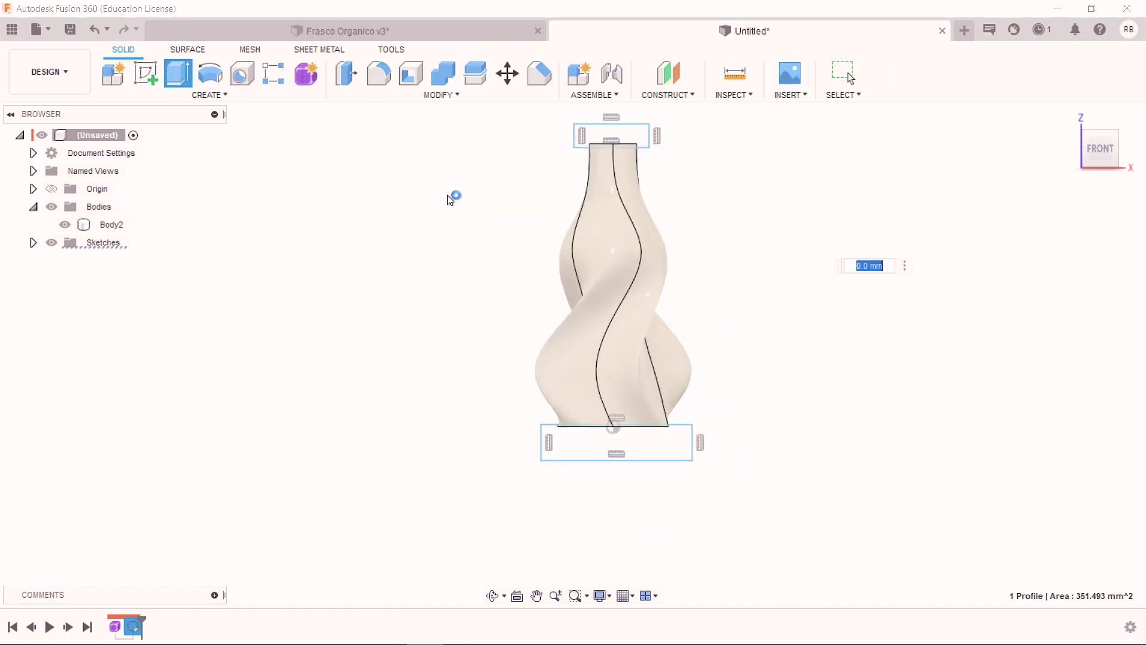
Step: Cut both vase ends flat with a symmetric 67.863 mm extrude-cut through both rectangles, then begin a base sketch
{"action": "key", "text": "ctrl+z"}
{"action": "key", "text": "e"}
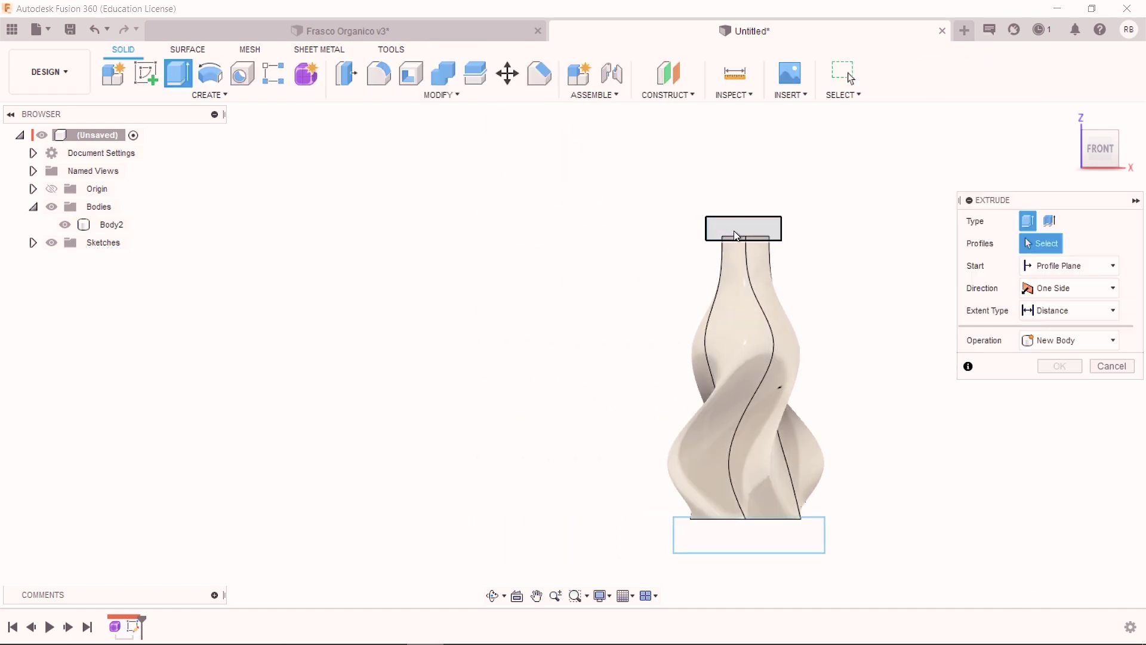
{"action": "left_click", "coordinate": [794, 540]}
{"action": "mouse_move", "coordinate": [794, 539]}
{"action": "middle_mouse_down", "text": "shift"}
{"action": "mouse_move", "coordinate": [751, 503]}
{"action": "mouse_move", "coordinate": [944, 363]}
{"action": "middle_mouse_up", "text": "shift"}
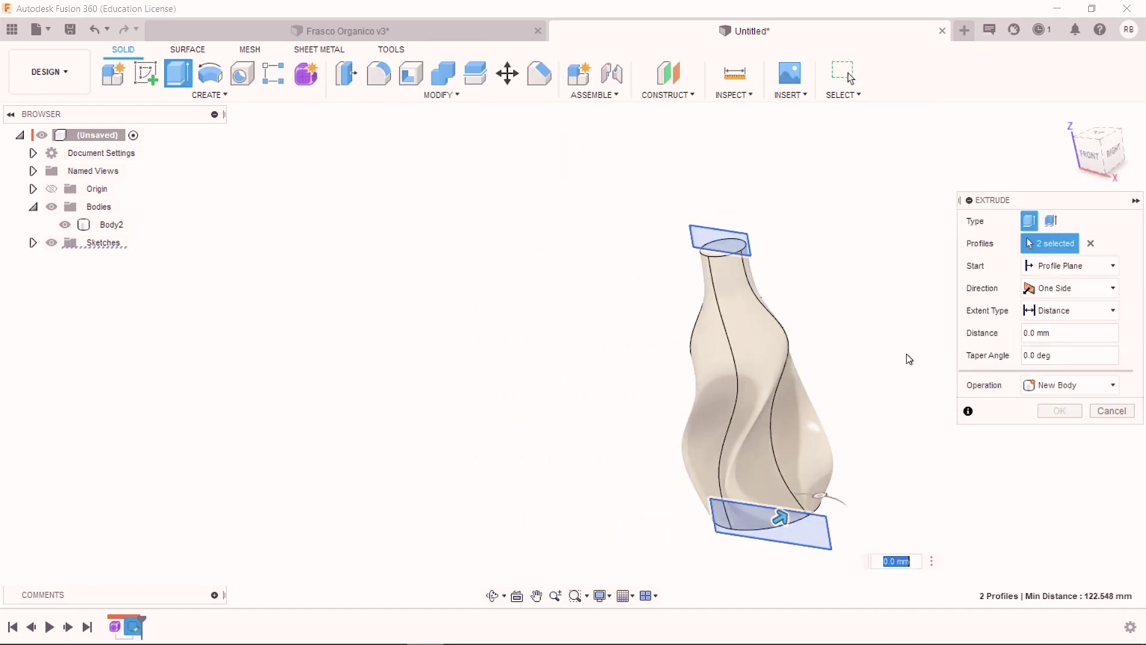
{"action": "left_click_drag", "start_coordinate": [779, 515], "coordinate": [876, 462]}
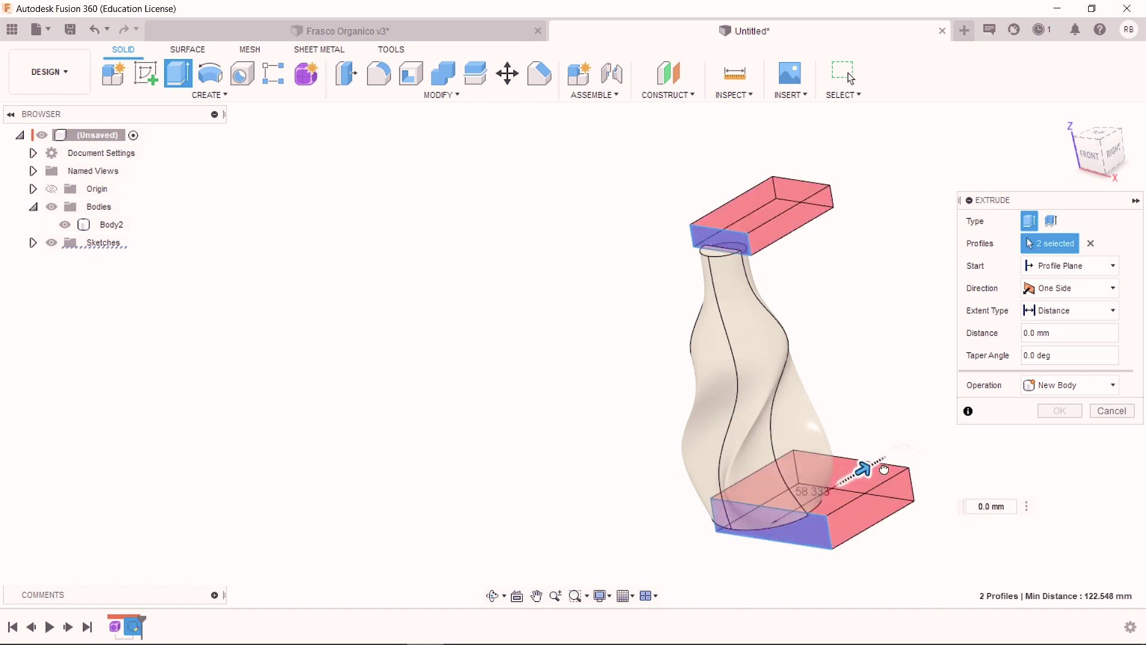
{"action": "left_click", "coordinate": [1088, 295]}
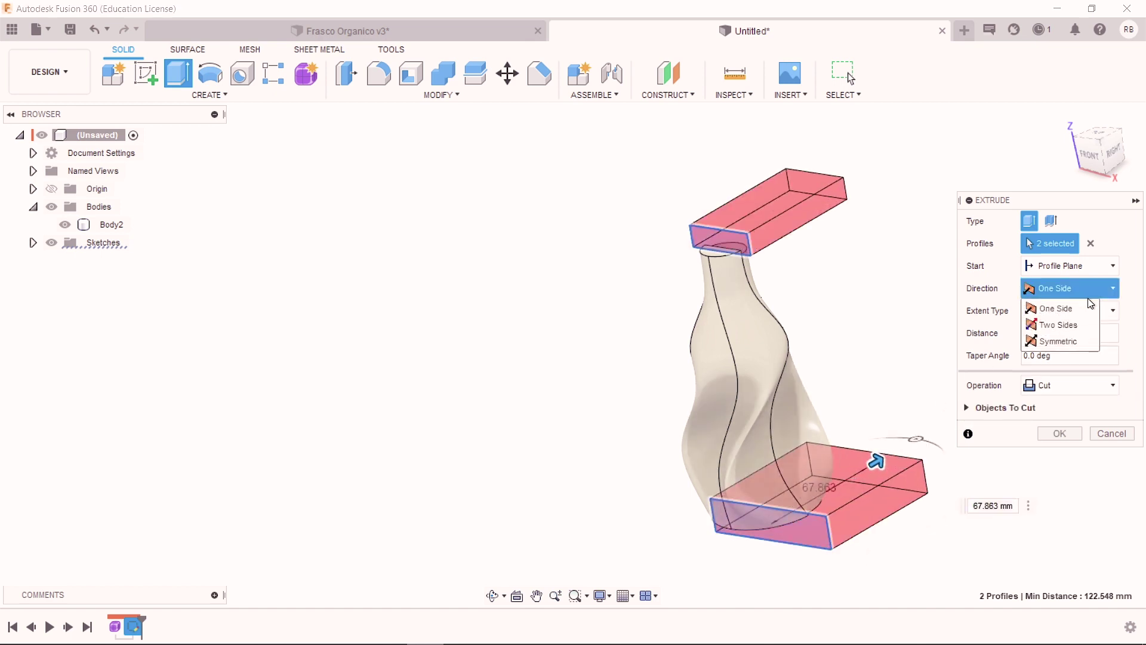
{"action": "left_click", "coordinate": [1080, 346]}
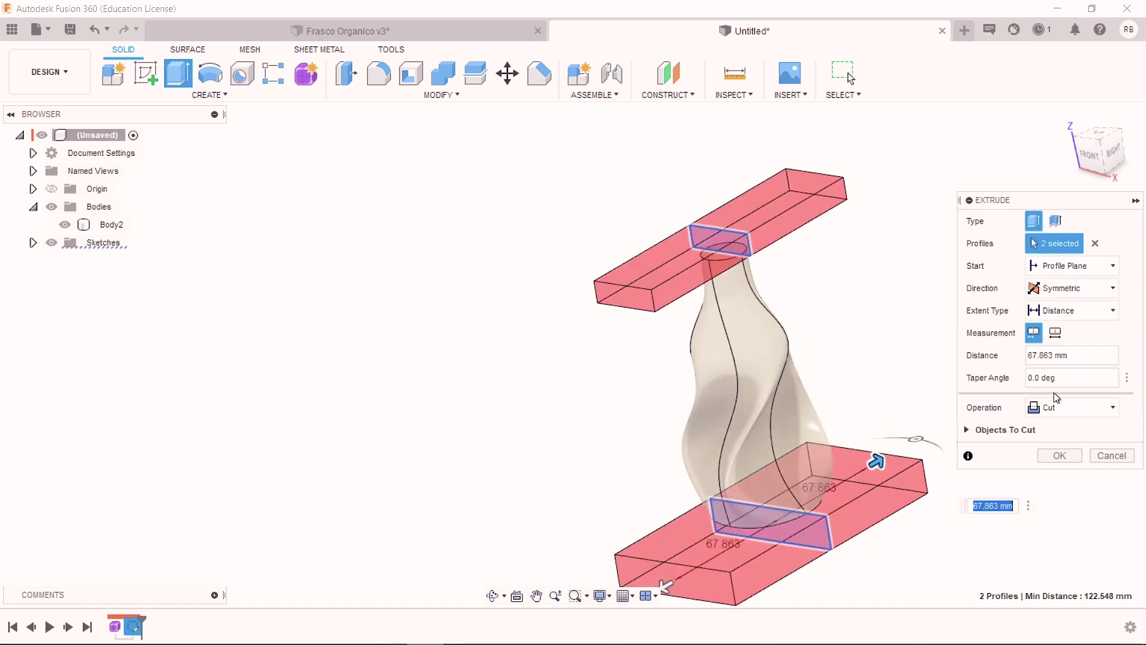
{"action": "left_click", "coordinate": [1061, 461]}
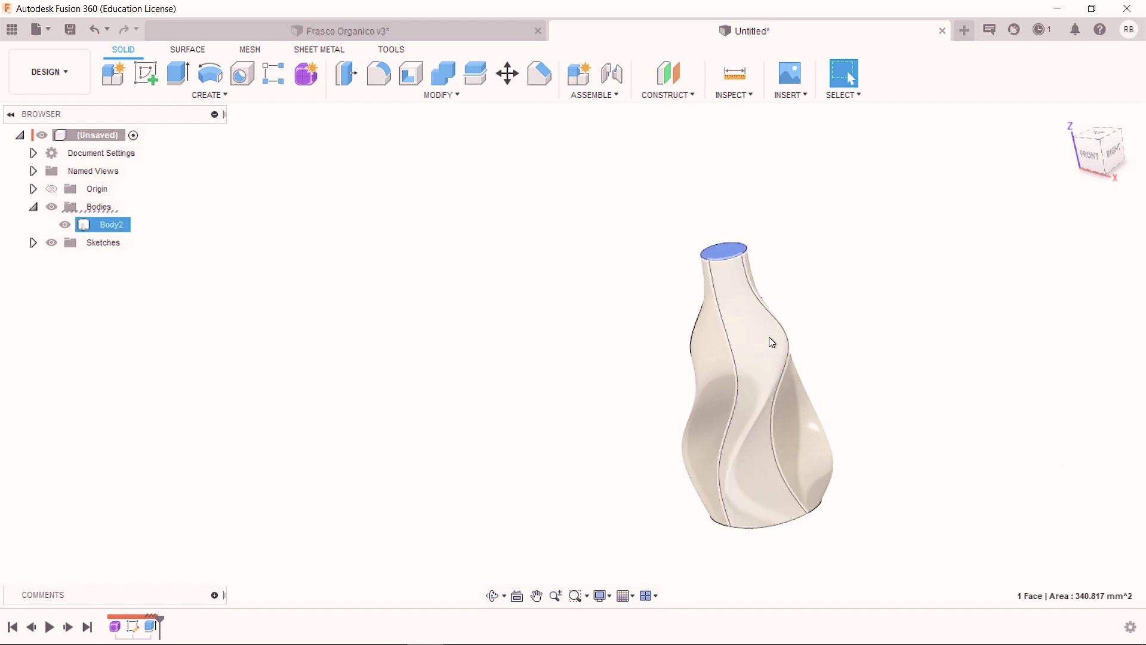
{"action": "left_click", "coordinate": [146, 73]}
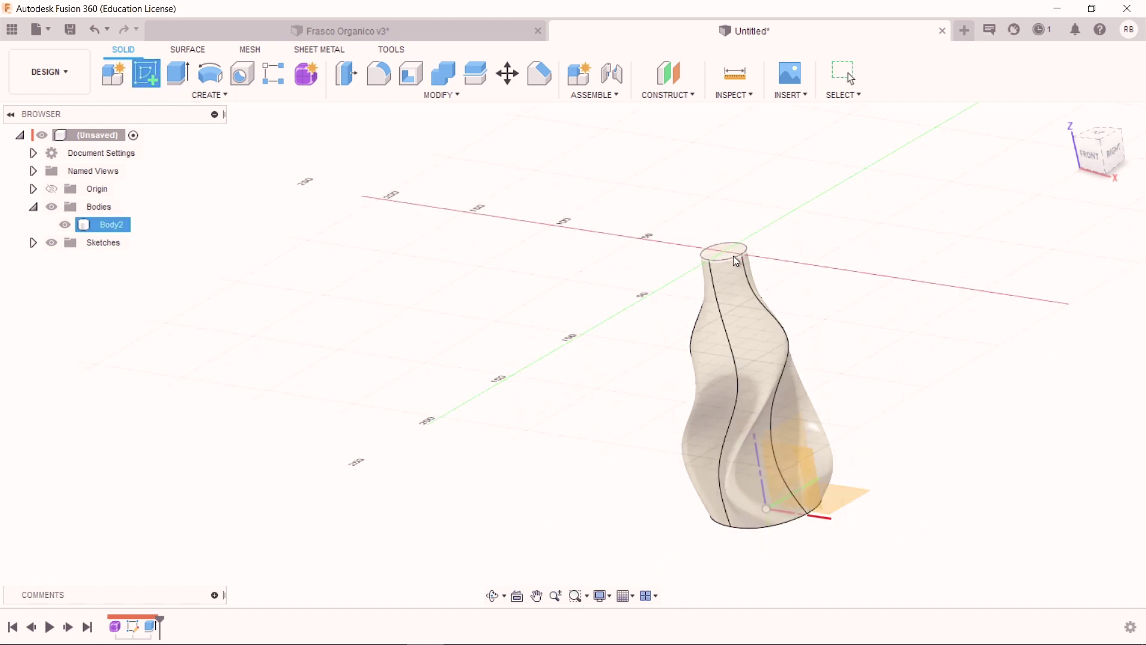
{"action": "middle_click_drag", "start_coordinate": [767, 537], "coordinate": [761, 420], "text": "shift"}
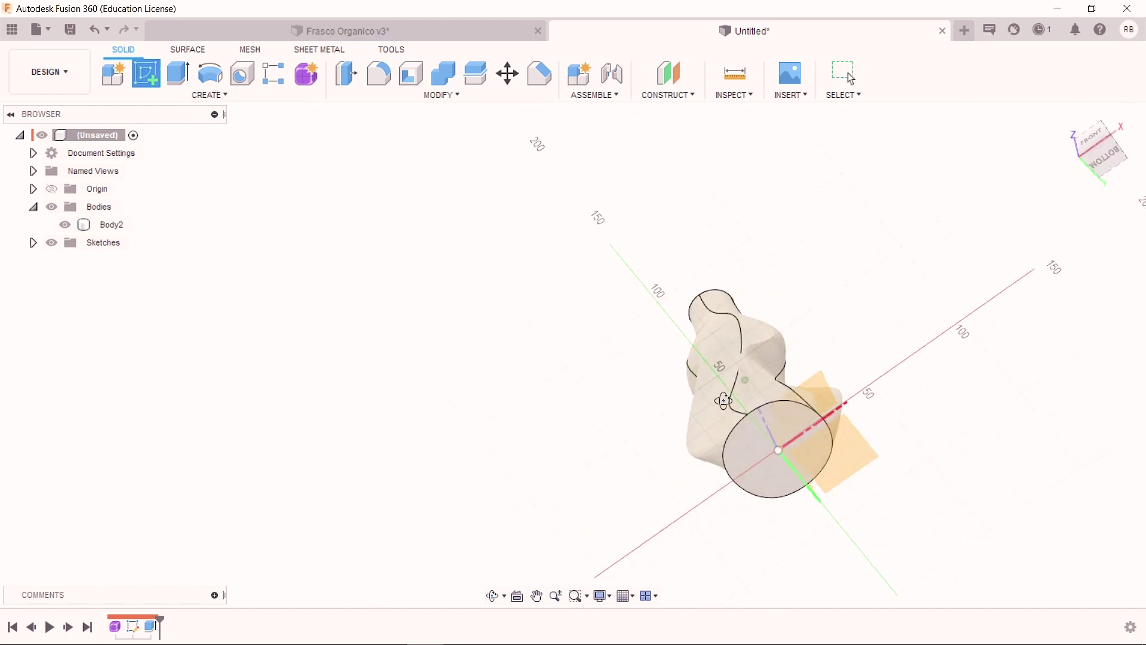
Step: Sketch on the flat base a circle offset 6.3 mm inward from its edge
{"action": "left_click", "coordinate": [757, 411]}
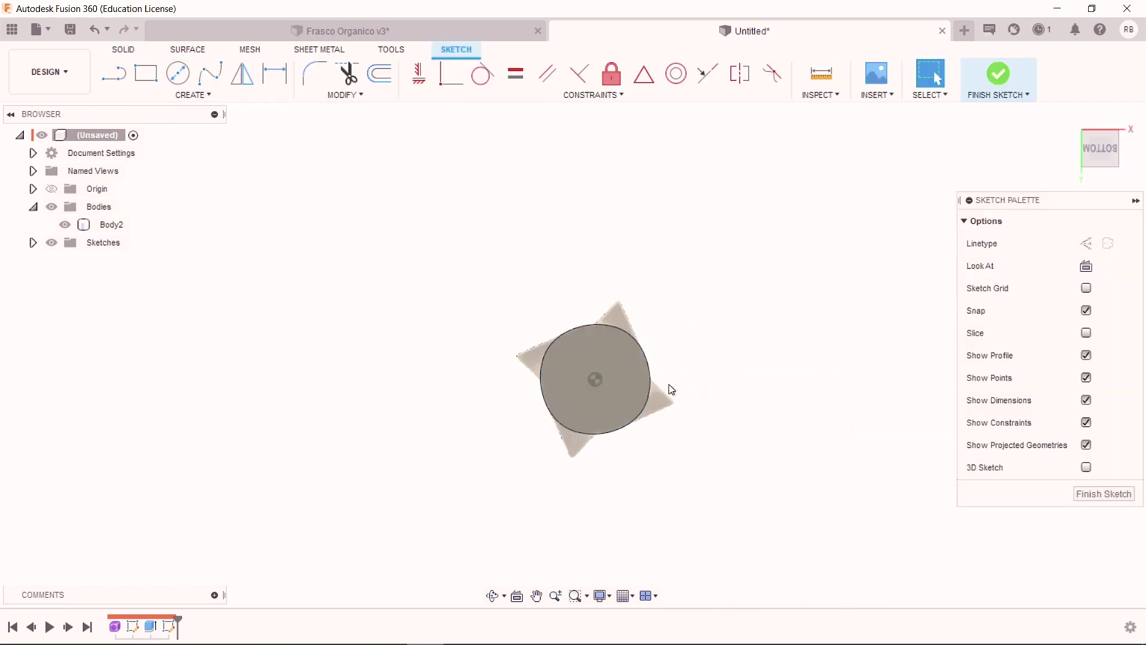
{"action": "scroll", "coordinate": [622, 314], "scroll_direction": "up", "scroll_amount": 2}
{"action": "scroll", "coordinate": [621, 314], "scroll_direction": "up", "scroll_amount": 2}
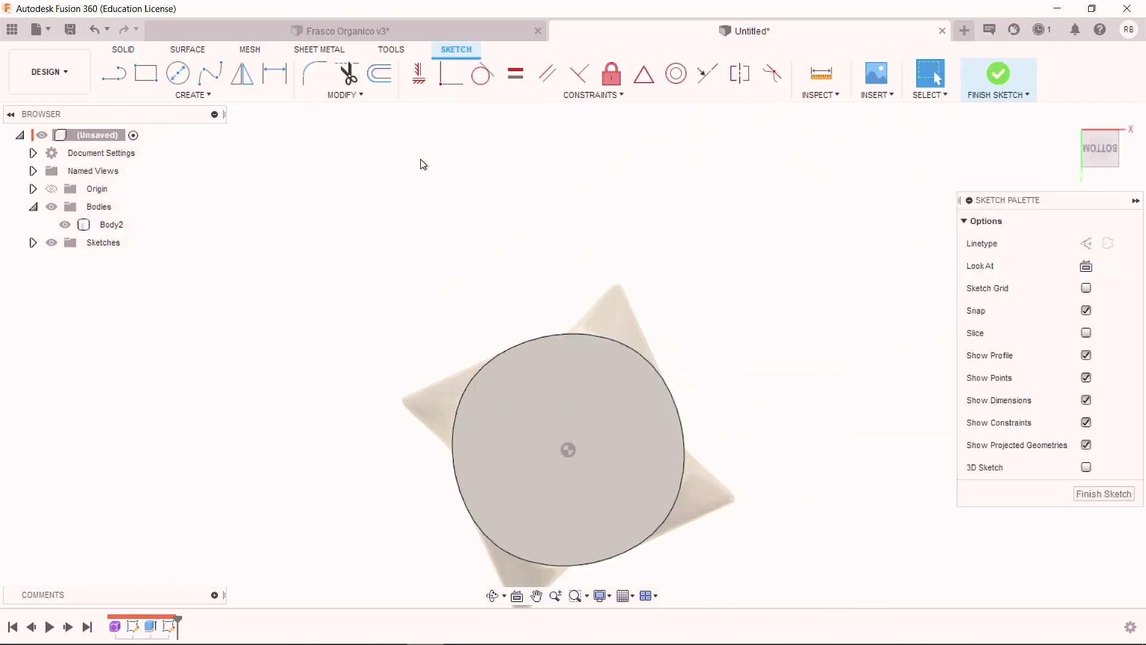
{"action": "left_click", "coordinate": [391, 82]}
{"action": "left_click", "coordinate": [669, 397]}
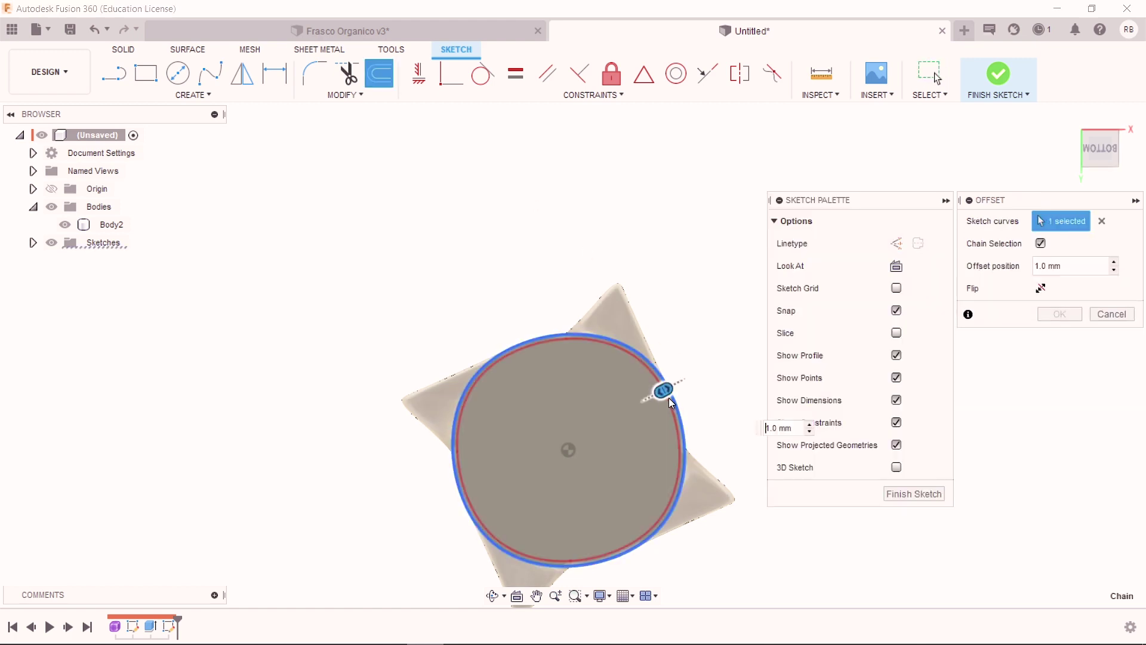
{"action": "left_click_drag", "start_coordinate": [654, 399], "coordinate": [634, 412]}
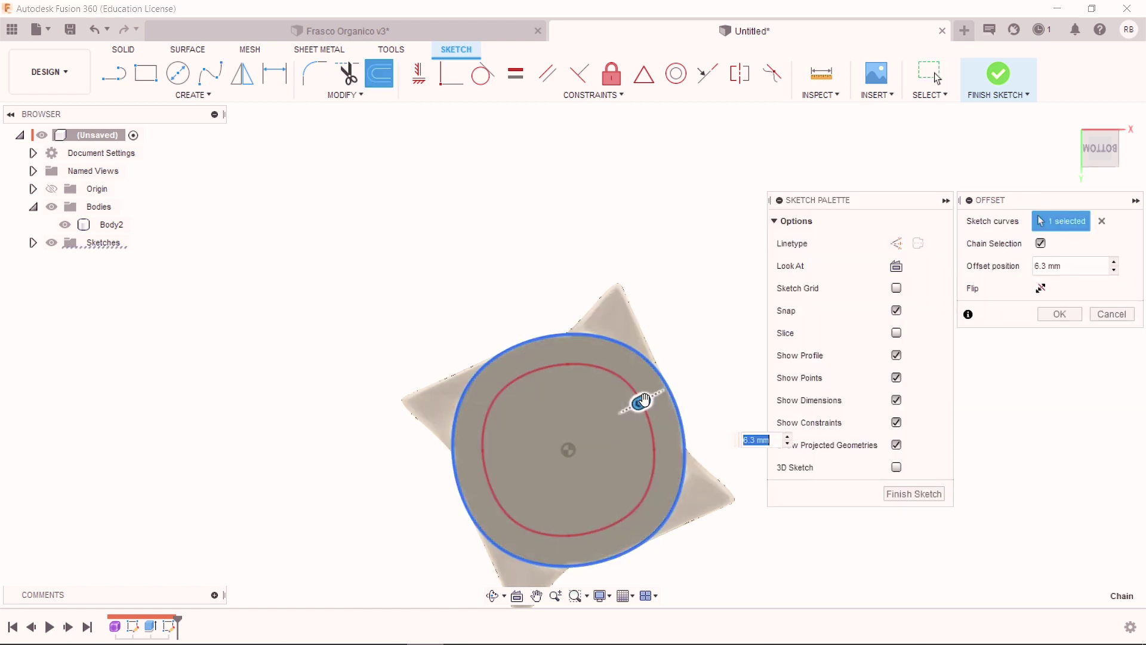
{"action": "left_click", "coordinate": [1058, 314]}
Step: Extrude-cut the inner circle profile 2 mm into the base
{"action": "key", "text": "e"}
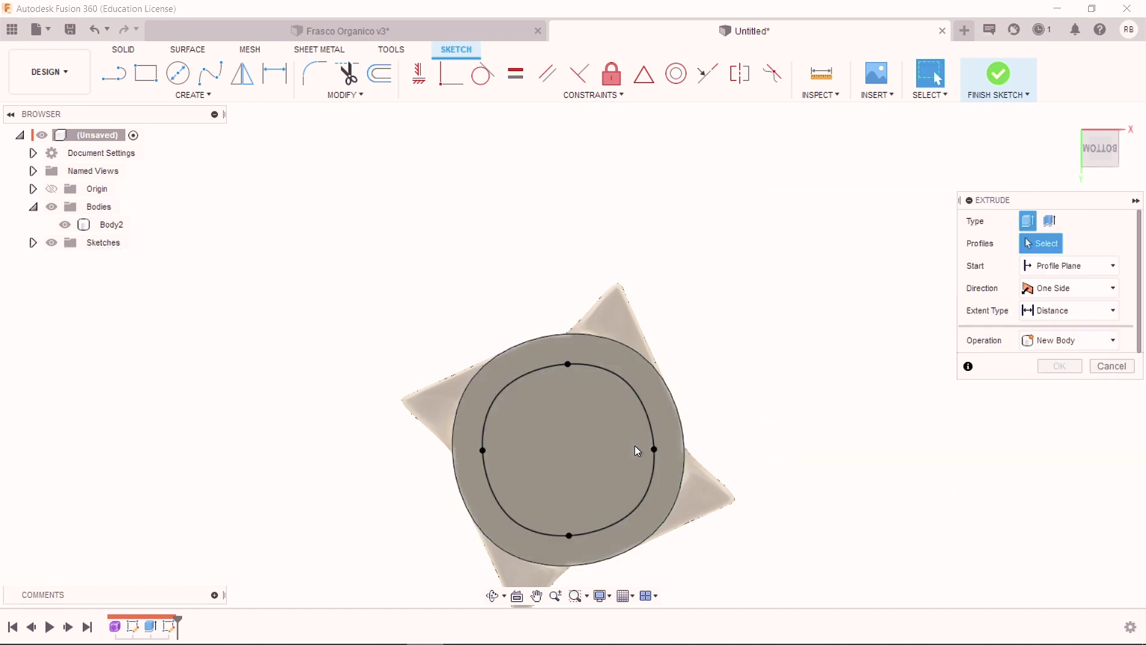
{"action": "left_click", "coordinate": [597, 453]}
{"action": "mouse_move", "coordinate": [595, 454]}
{"action": "middle_mouse_down", "text": "shift"}
{"action": "mouse_move", "coordinate": [576, 537]}
{"action": "mouse_move", "coordinate": [685, 263]}
{"action": "mouse_move", "coordinate": [588, 420]}
{"action": "middle_mouse_up", "text": "shift"}
{"action": "left_click_drag", "start_coordinate": [577, 394], "coordinate": [585, 361]}
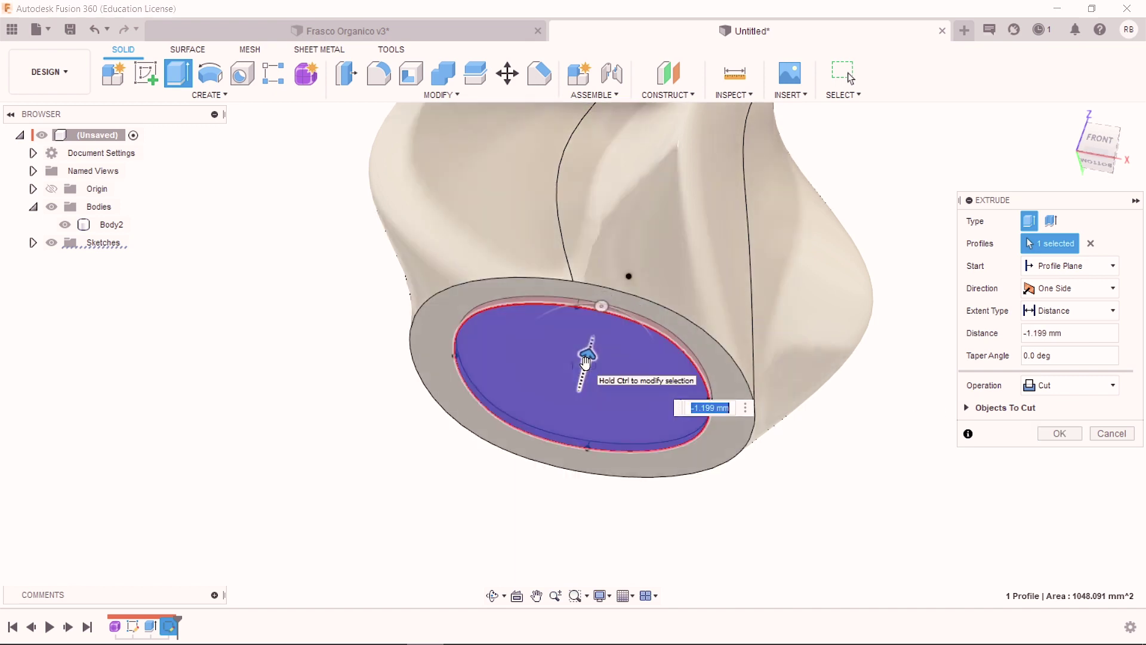
{"action": "key", "text": "Return"}
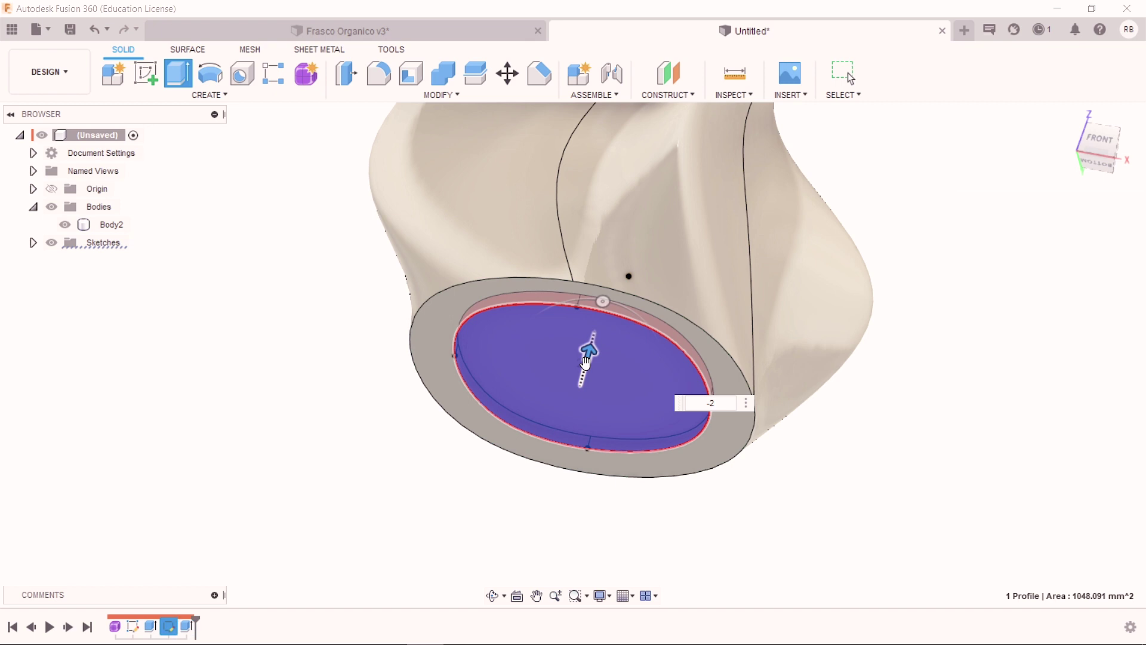
{"action": "scroll", "coordinate": [681, 453], "scroll_direction": "up", "scroll_amount": 2}
{"action": "scroll", "coordinate": [571, 445], "scroll_direction": "up", "scroll_amount": 3}
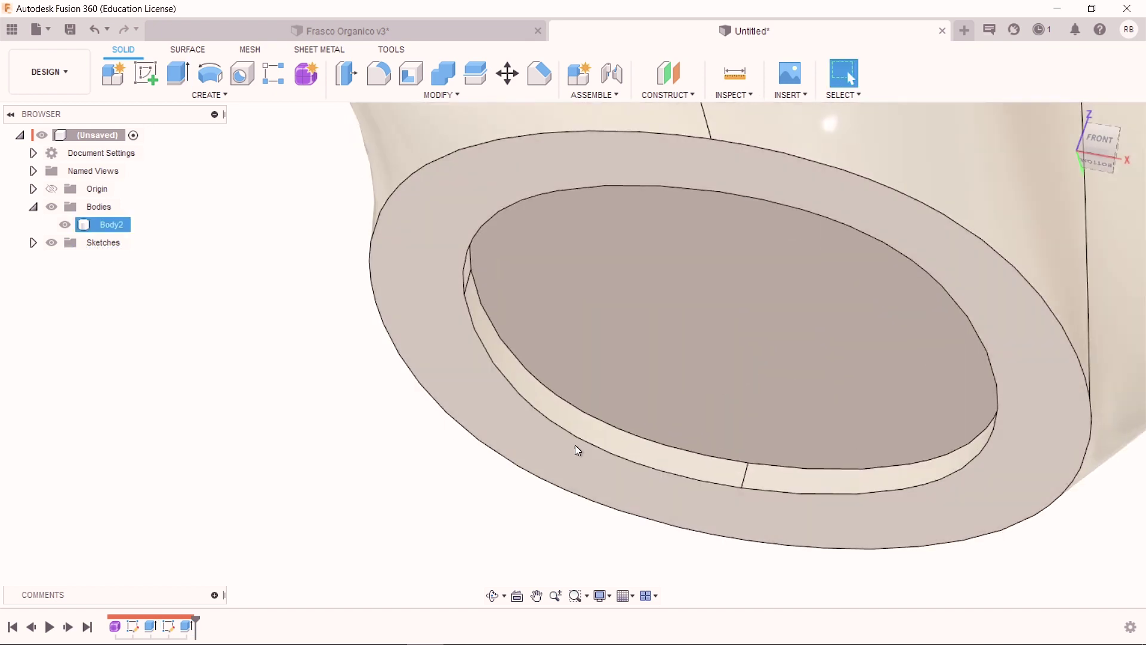
Step: Fillet three base edge chains with a 0.866 mm radius
{"action": "key", "text": "f"}
{"action": "left_click", "coordinate": [544, 381]}
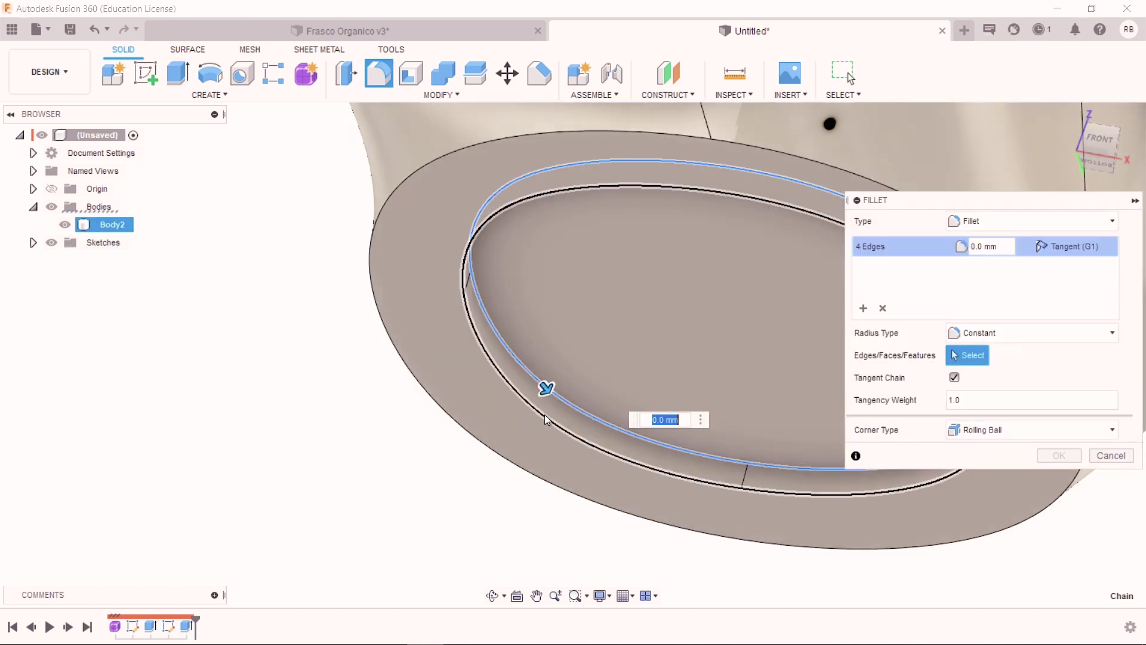
{"action": "left_click_drag", "start_coordinate": [547, 389], "coordinate": [555, 398]}
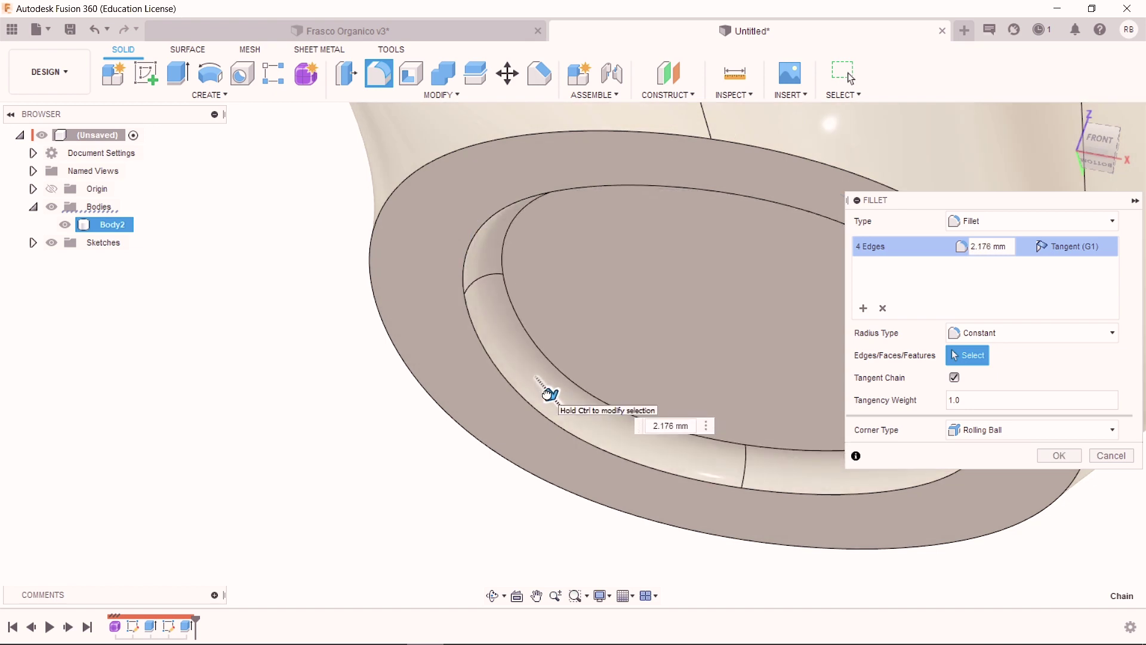
{"action": "scroll", "coordinate": [428, 396], "scroll_direction": "down", "scroll_amount": 1}
{"action": "scroll", "coordinate": [425, 392], "scroll_direction": "down", "scroll_amount": 2}
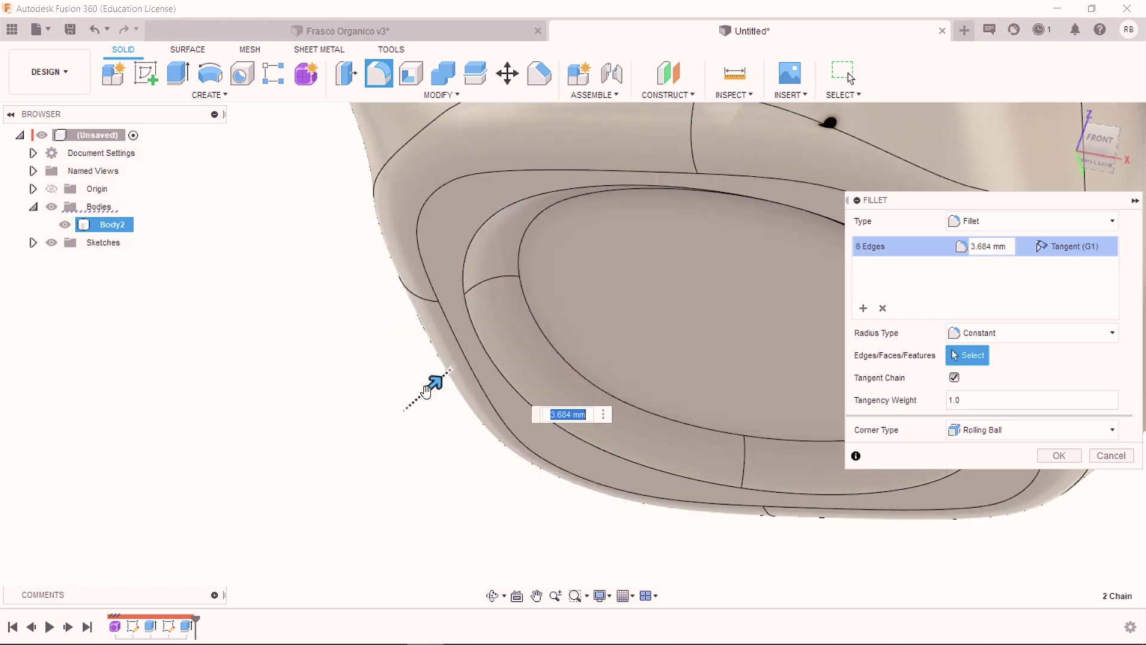
{"action": "scroll", "coordinate": [426, 391], "scroll_direction": "down", "scroll_amount": 2}
{"action": "left_click", "coordinate": [638, 408]}
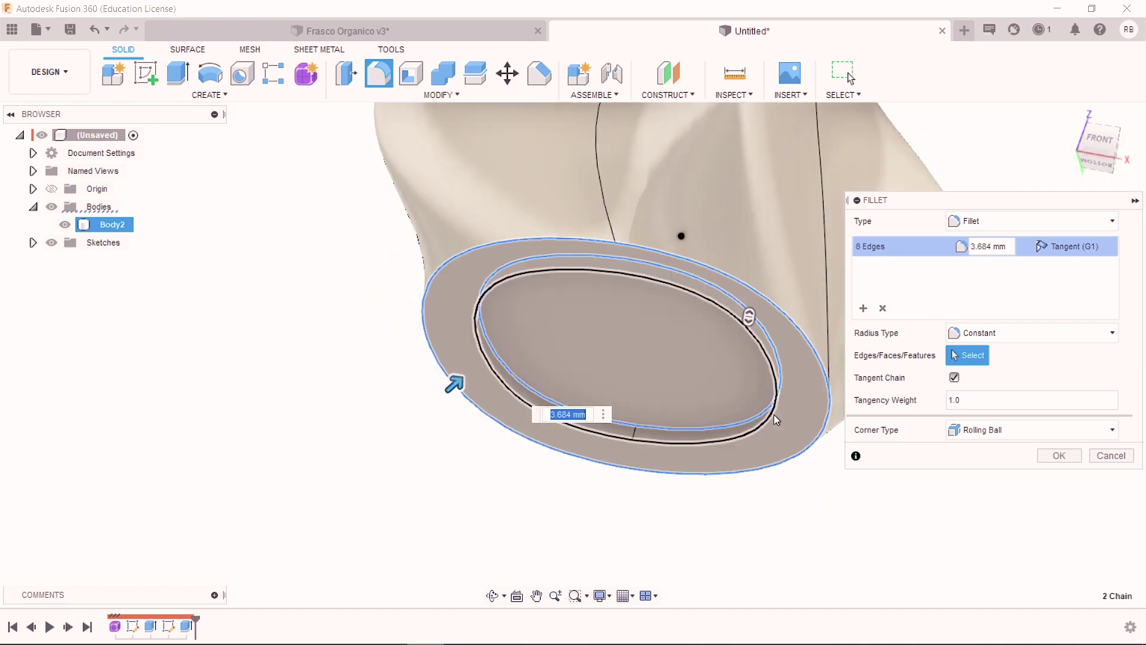
{"action": "left_click_drag", "start_coordinate": [455, 383], "coordinate": [471, 362]}
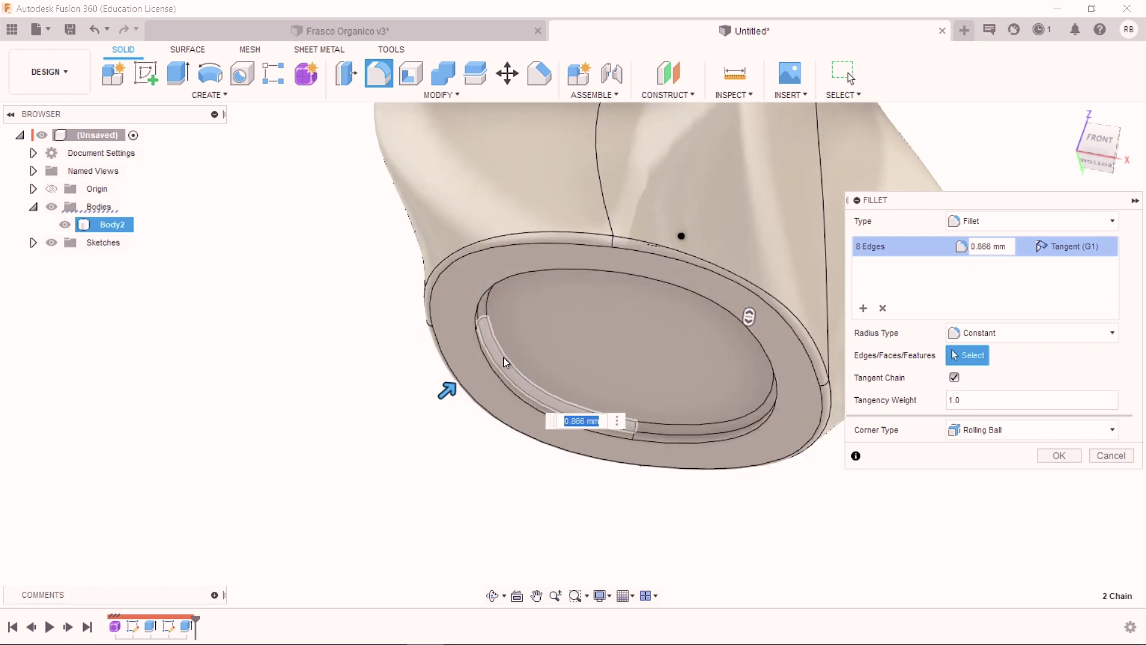
{"action": "left_click", "coordinate": [499, 381]}
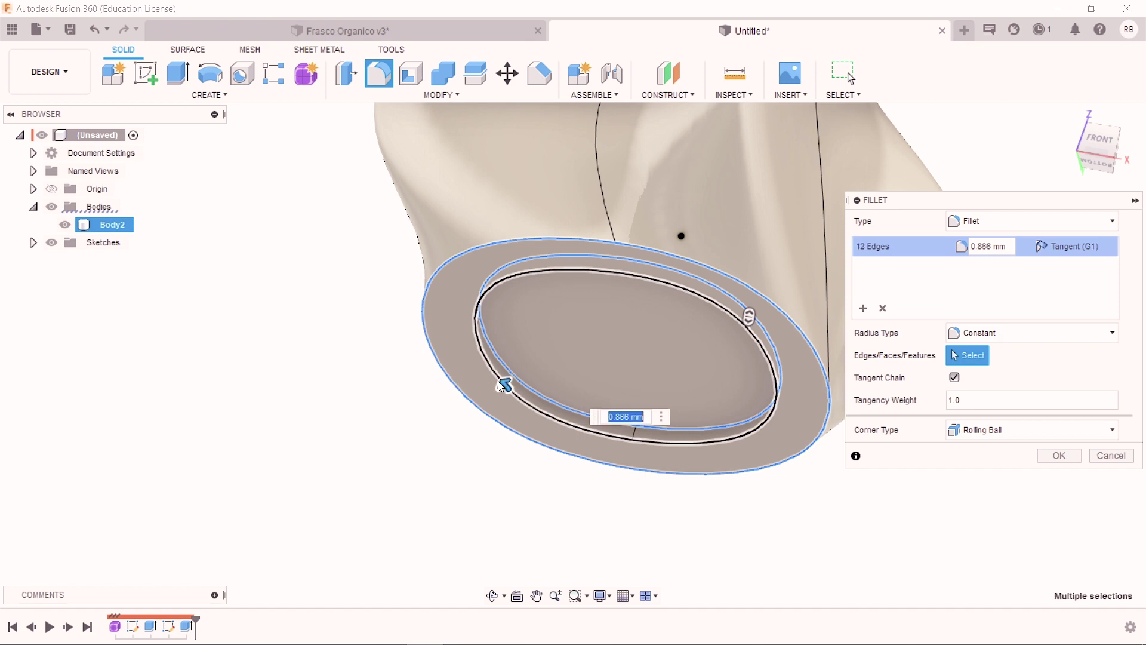
{"action": "key", "text": "Return"}
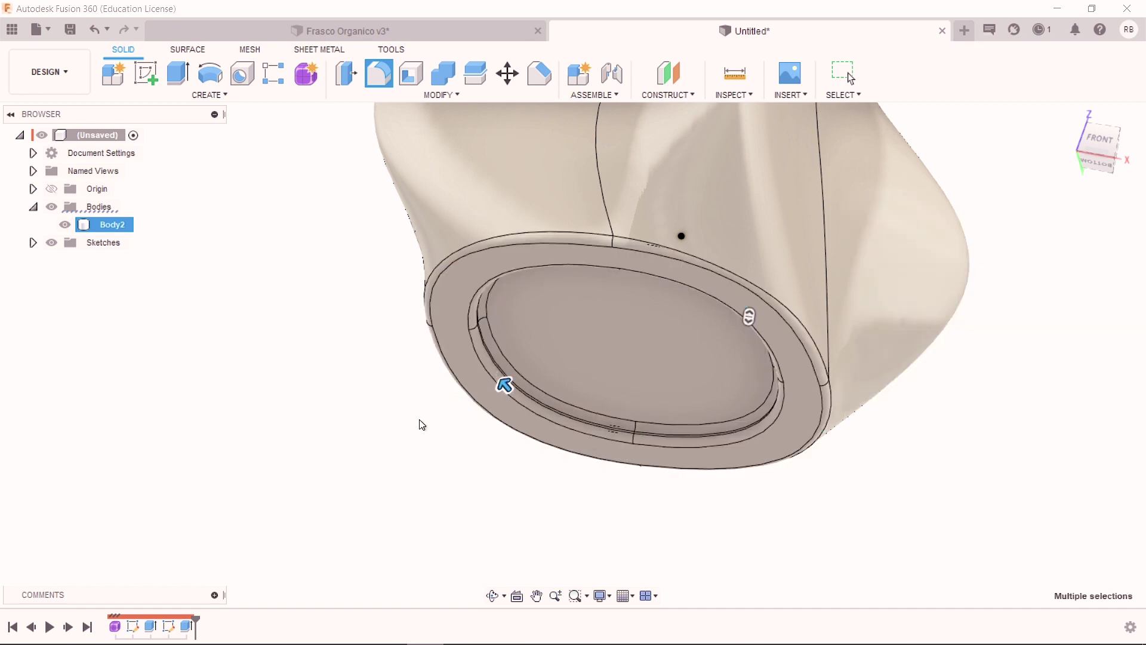
Step: Fillet the inner ring edges of the recess with an 8.527 mm radius
{"action": "key", "text": "f"}
{"action": "left_click", "coordinate": [527, 386]}
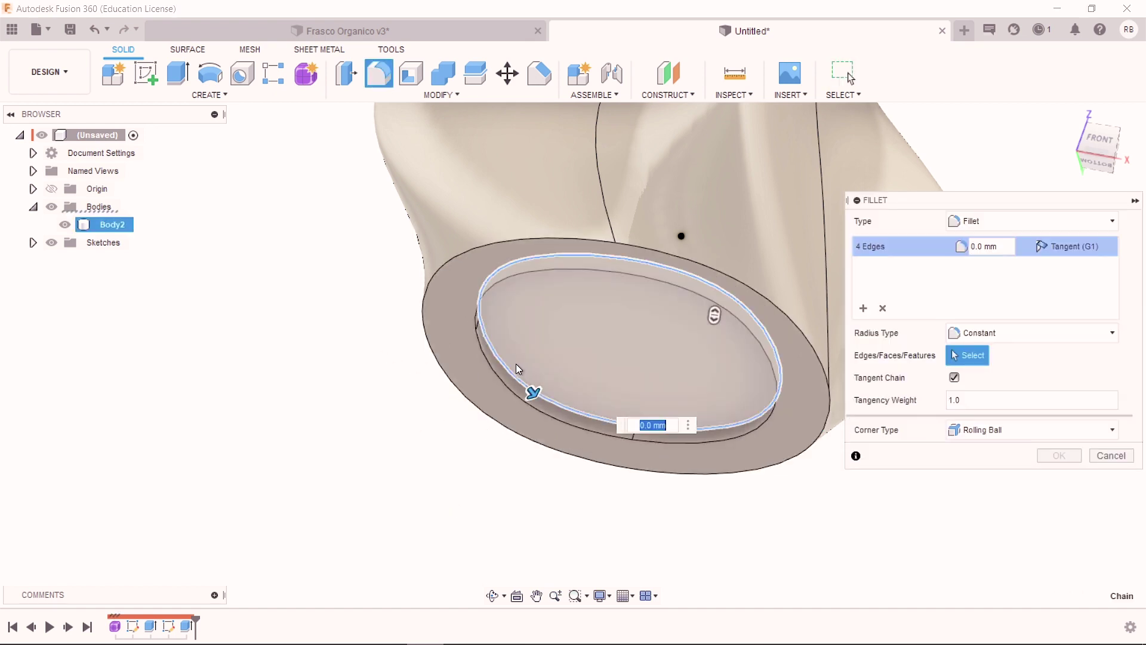
{"action": "left_click_drag", "start_coordinate": [530, 393], "coordinate": [540, 405]}
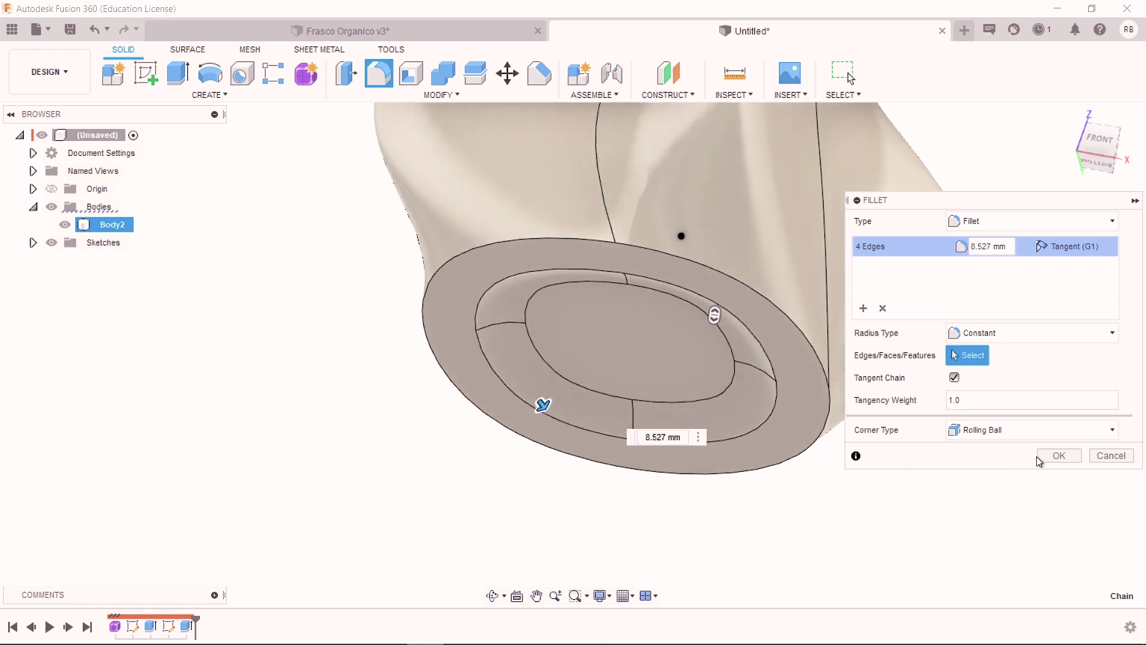
{"action": "left_click", "coordinate": [1038, 457]}
Step: Fillet the outer rim and inner ring edges with a 1.568 mm radius
{"action": "key", "text": "f"}
{"action": "left_click", "coordinate": [808, 463]}
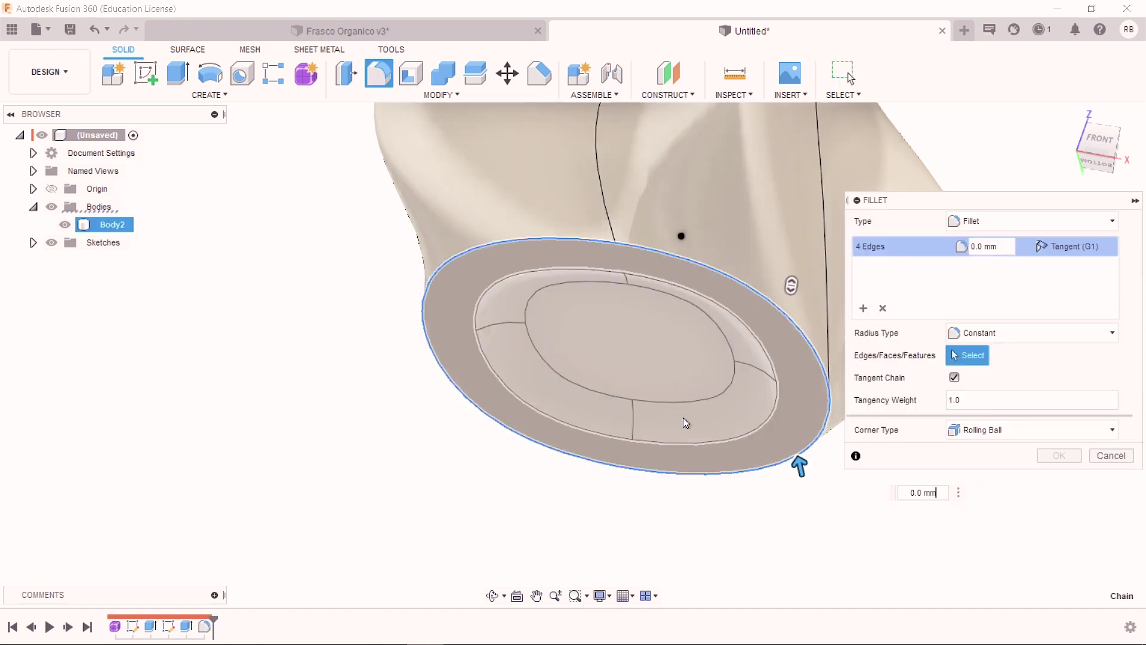
{"action": "left_click_drag", "start_coordinate": [800, 465], "coordinate": [798, 470]}
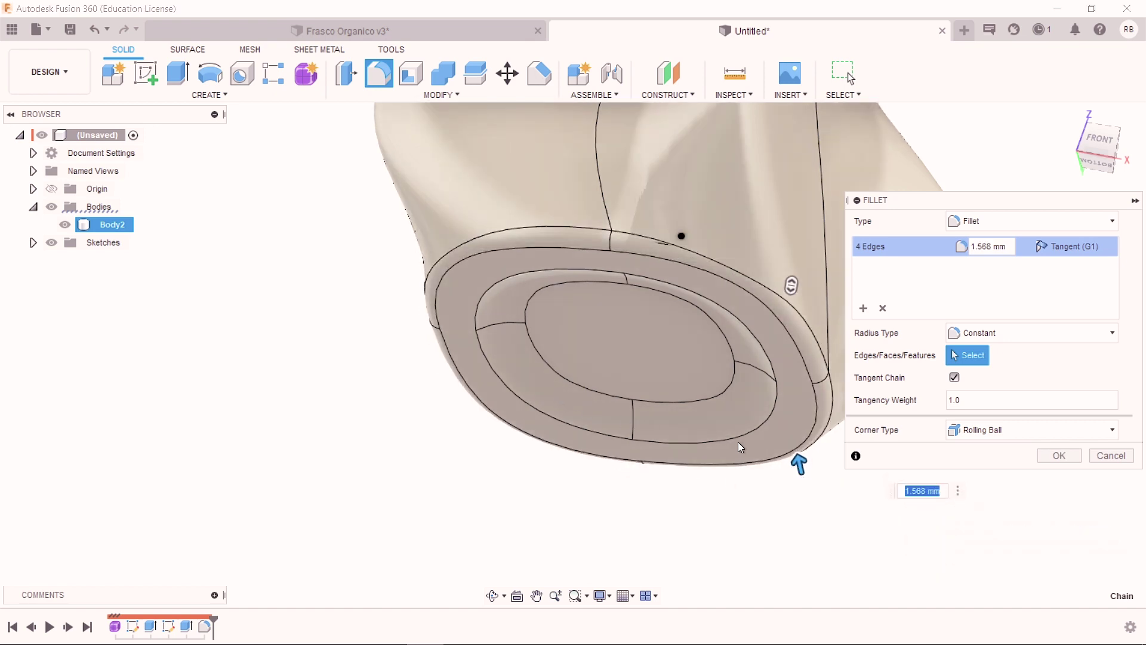
{"action": "left_click", "coordinate": [766, 417]}
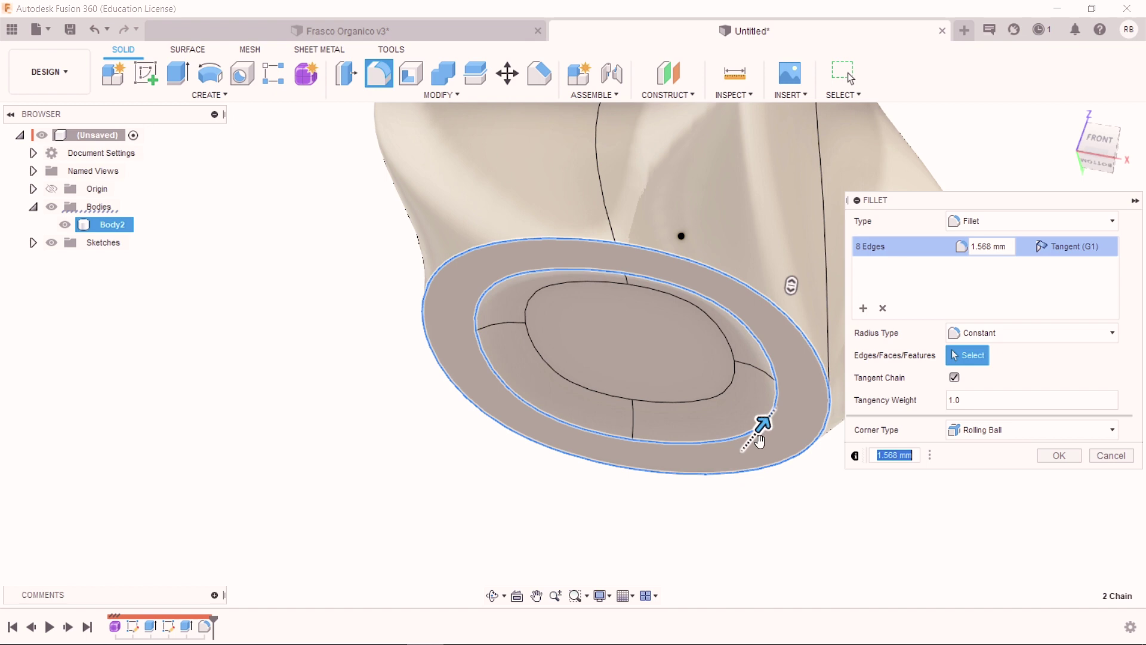
{"action": "left_click", "coordinate": [1059, 455]}
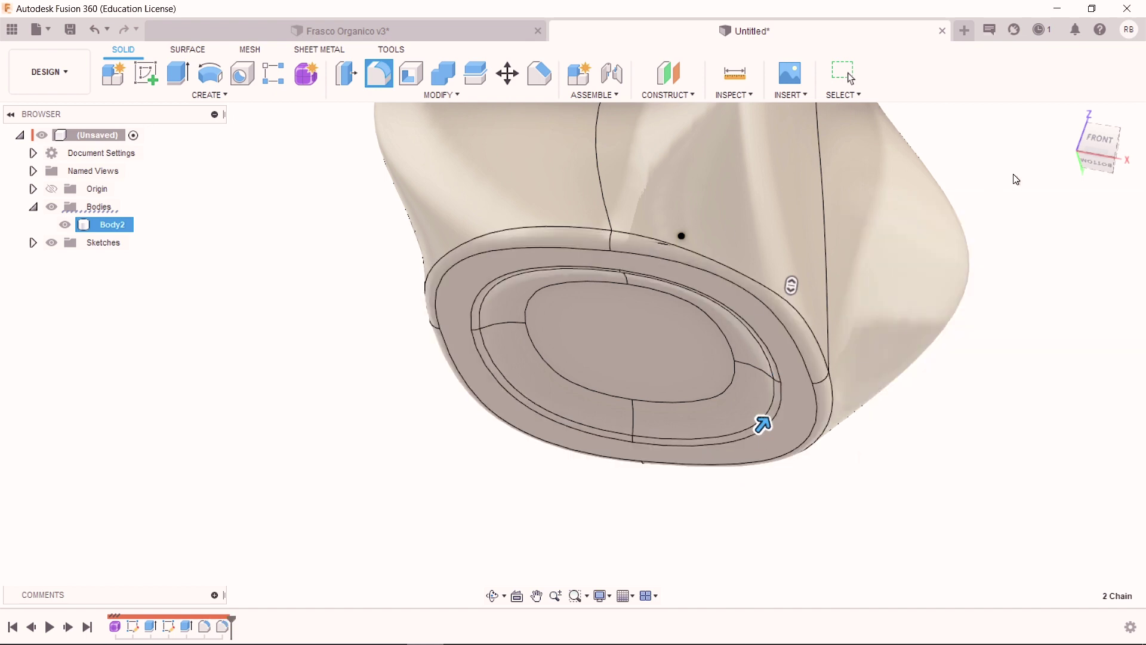
{"action": "mouse_move", "coordinate": [489, 296]}
{"action": "middle_mouse_down", "text": "shift"}
{"action": "mouse_move", "coordinate": [473, 324]}
{"action": "mouse_move", "coordinate": [766, 403]}
{"action": "middle_mouse_up", "text": "shift"}
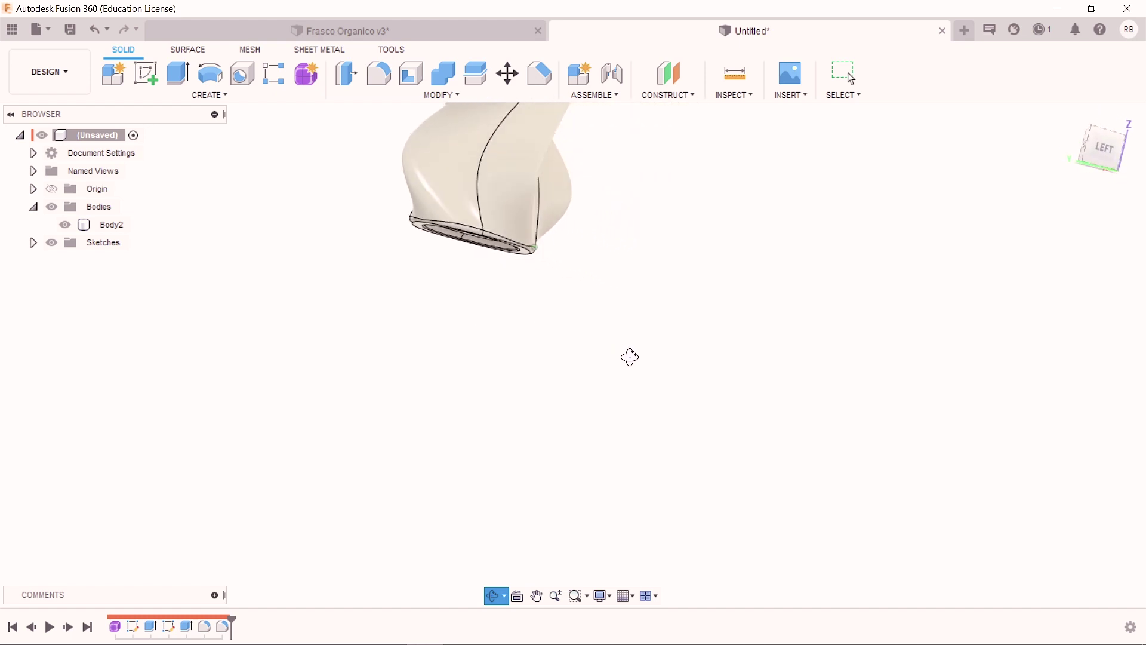
Step: Return to the home front view, orbit around the bottle, and start a sketch on its top face
{"action": "middle_click_drag", "start_coordinate": [766, 403], "coordinate": [719, 422], "text": "shift"}
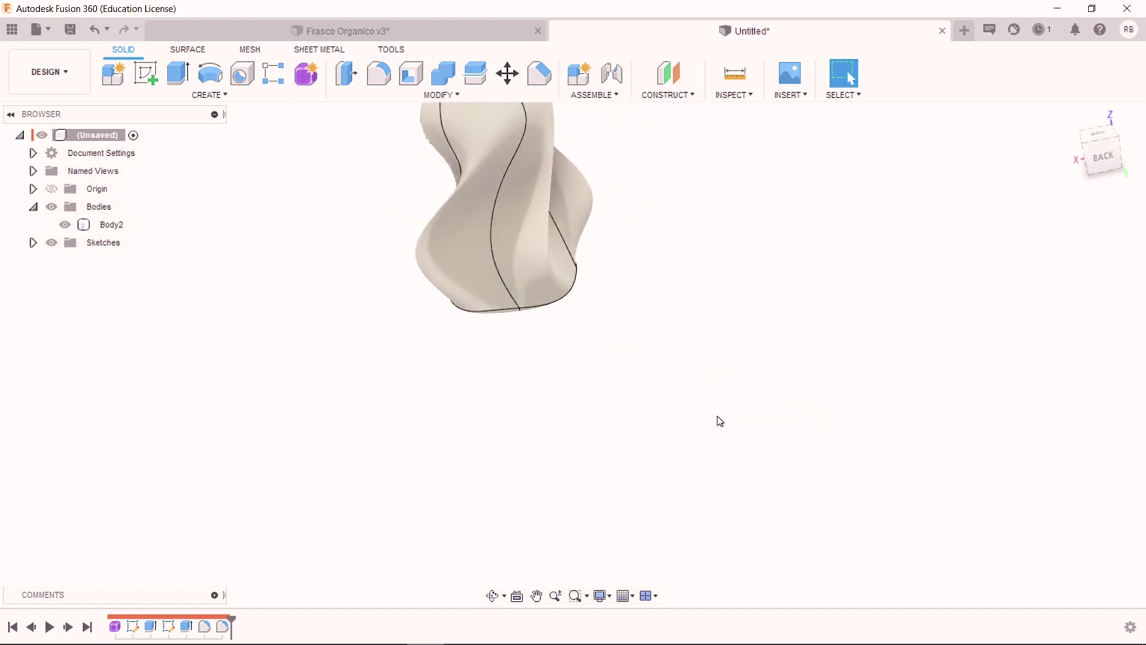
{"action": "key", "text": "F6"}
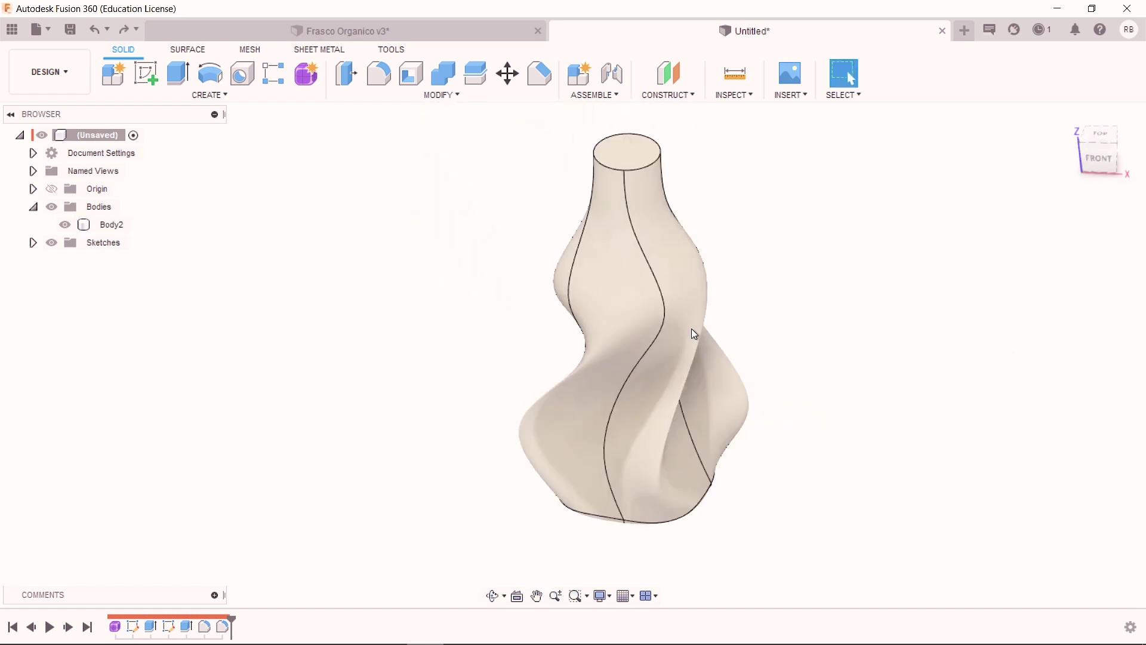
{"action": "mouse_move", "coordinate": [875, 536]}
{"action": "middle_mouse_down", "text": "shift"}
{"action": "mouse_move", "coordinate": [808, 483]}
{"action": "mouse_move", "coordinate": [818, 404]}
{"action": "mouse_move", "coordinate": [819, 496]}
{"action": "mouse_move", "coordinate": [809, 294]}
{"action": "mouse_move", "coordinate": [689, 250]}
{"action": "middle_mouse_up", "text": "shift"}
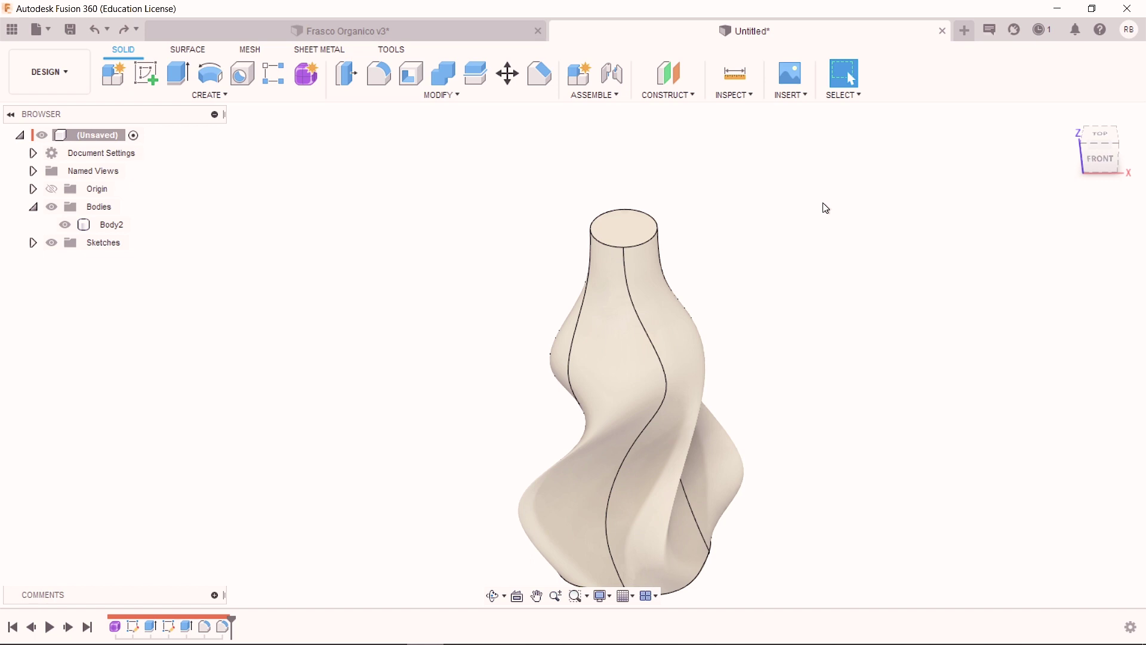
{"action": "left_click", "coordinate": [153, 80]}
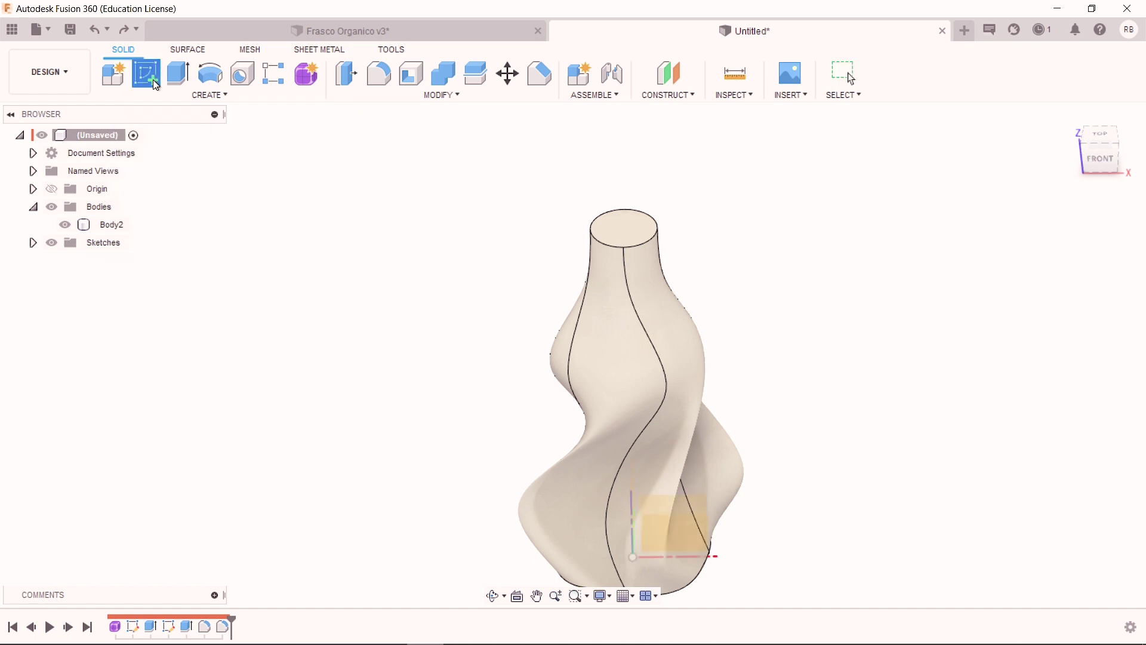
{"action": "left_click", "coordinate": [633, 240]}
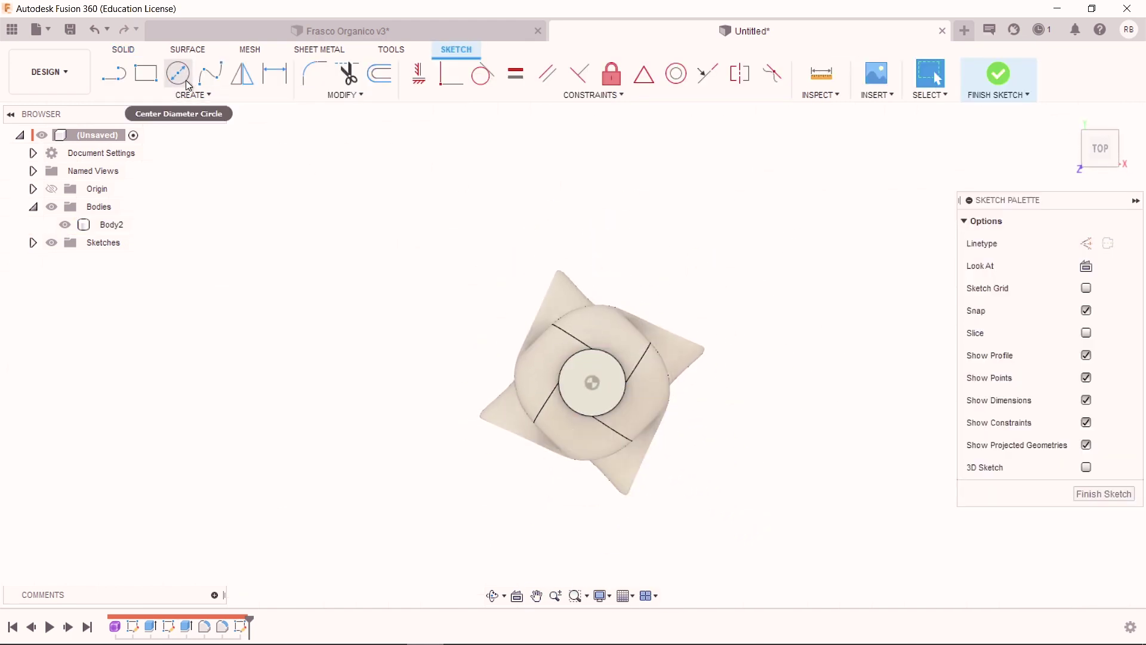
Step: Draw a 12 mm diameter circle centred on the bottle's top face
{"action": "left_click", "coordinate": [177, 75]}
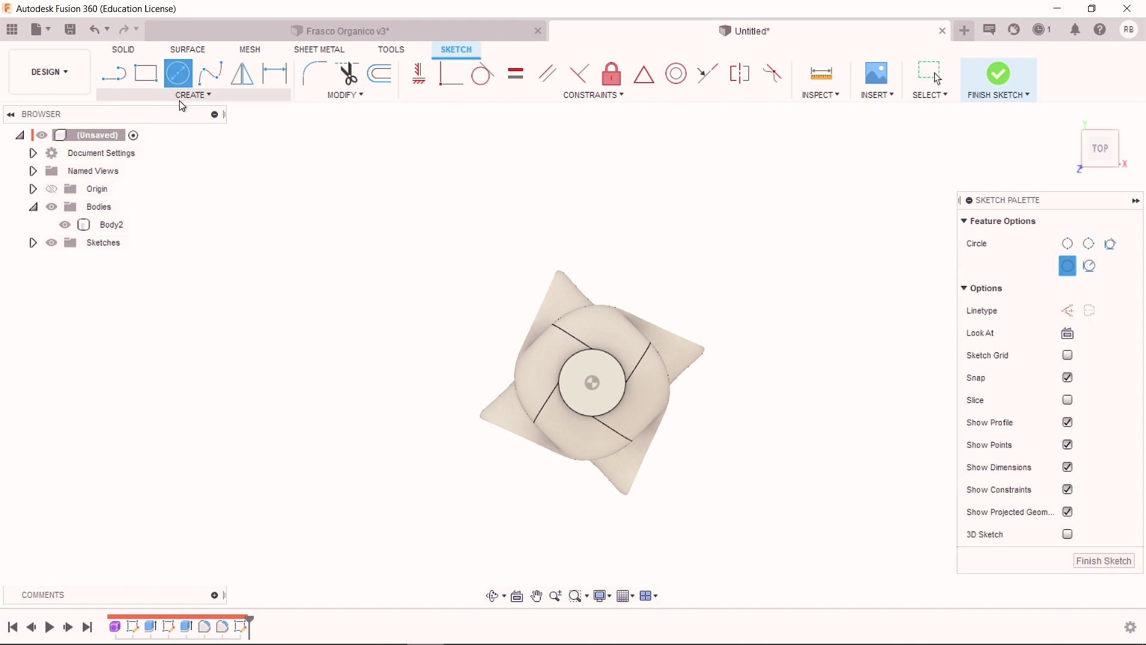
{"action": "left_click", "coordinate": [592, 382]}
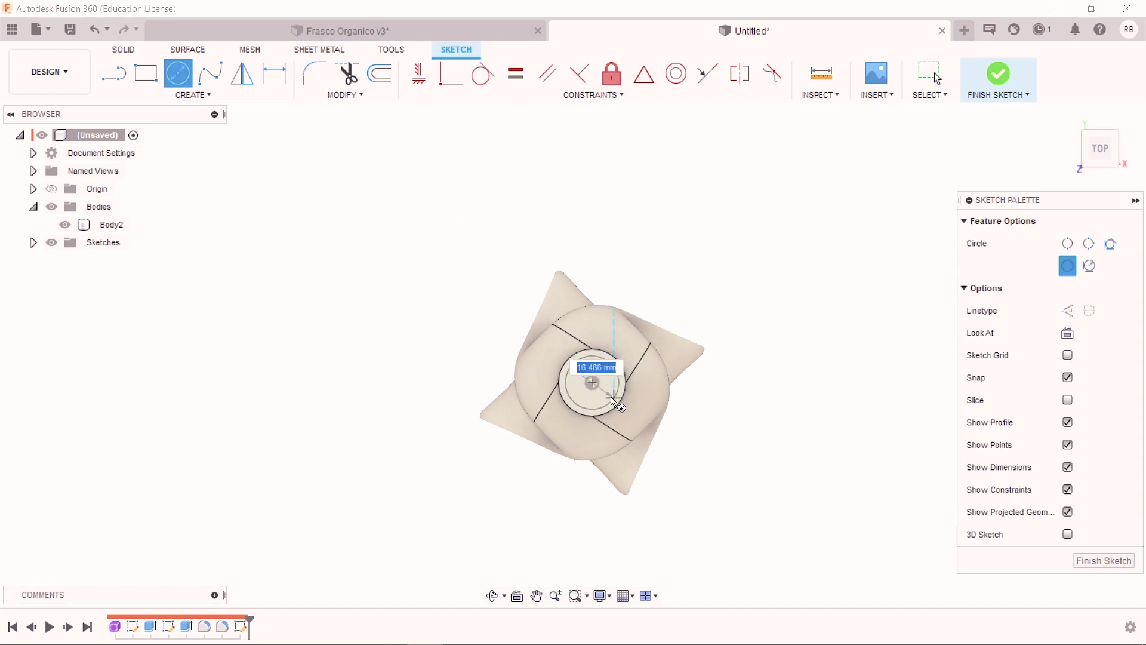
{"action": "scroll", "coordinate": [608, 395], "scroll_direction": "up", "scroll_amount": 4}
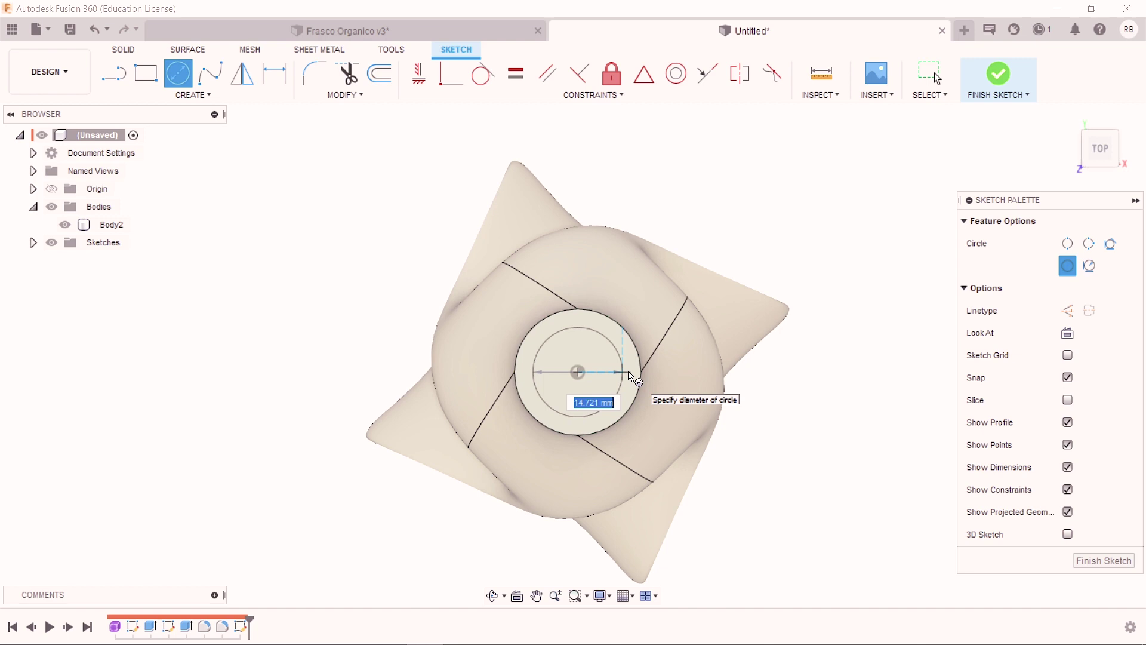
{"action": "key", "text": "Tab"}
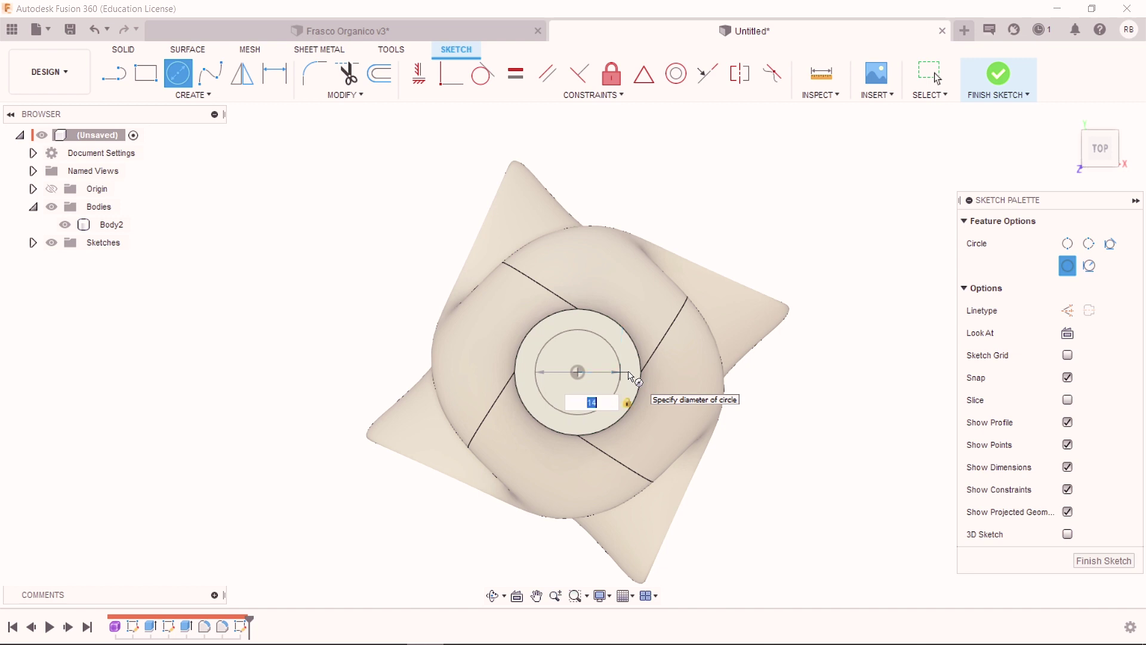
{"action": "type", "text": "2"}
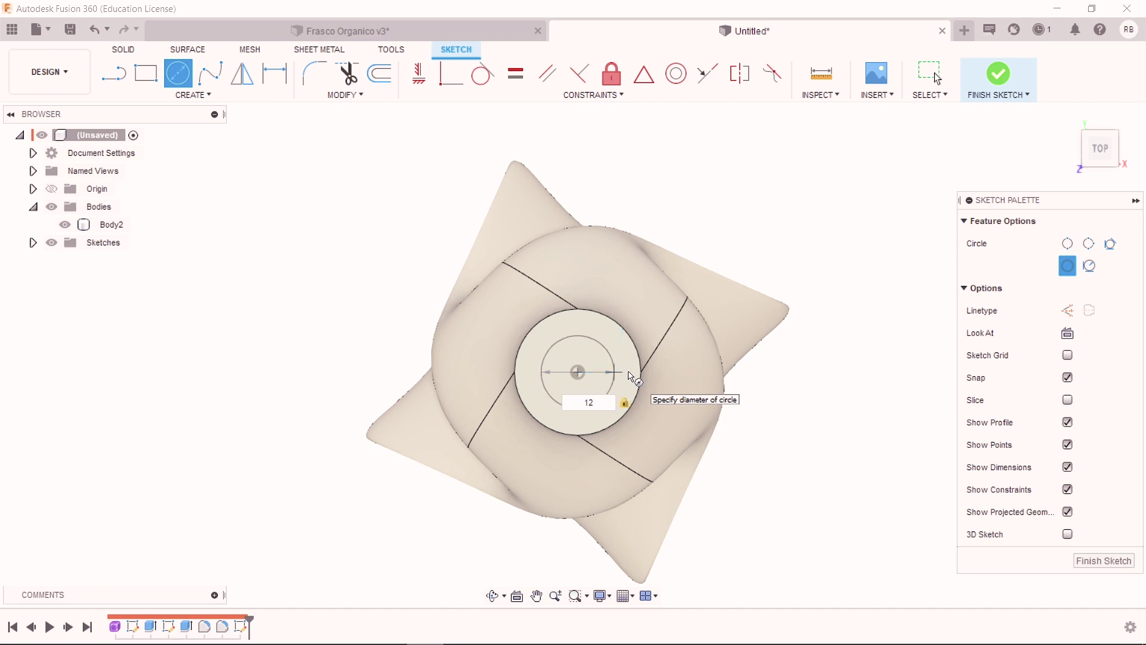
{"action": "key", "text": "Return"}
{"action": "scroll", "coordinate": [608, 381], "scroll_direction": "down", "scroll_amount": 2}
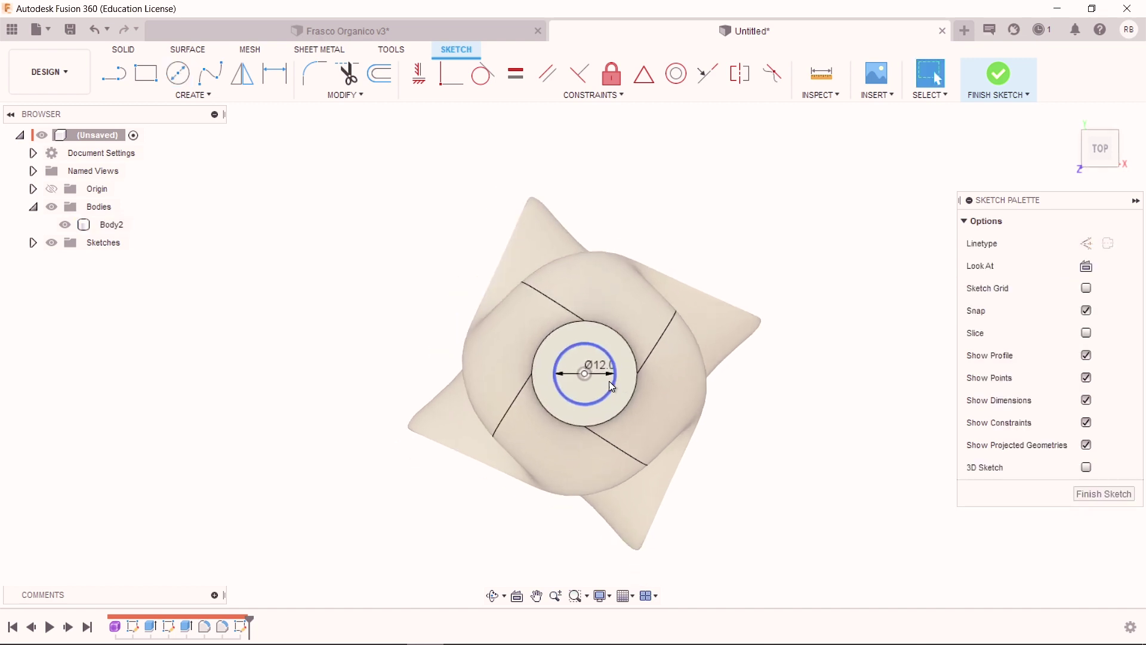
{"action": "scroll", "coordinate": [609, 381], "scroll_direction": "up", "scroll_amount": 3}
{"action": "middle_click_drag", "start_coordinate": [609, 382], "coordinate": [578, 406], "text": "shift"}
Step: Finish the sketch and extrude the 12 mm circle 14 mm upward, joined to the body
{"action": "key", "text": "e"}
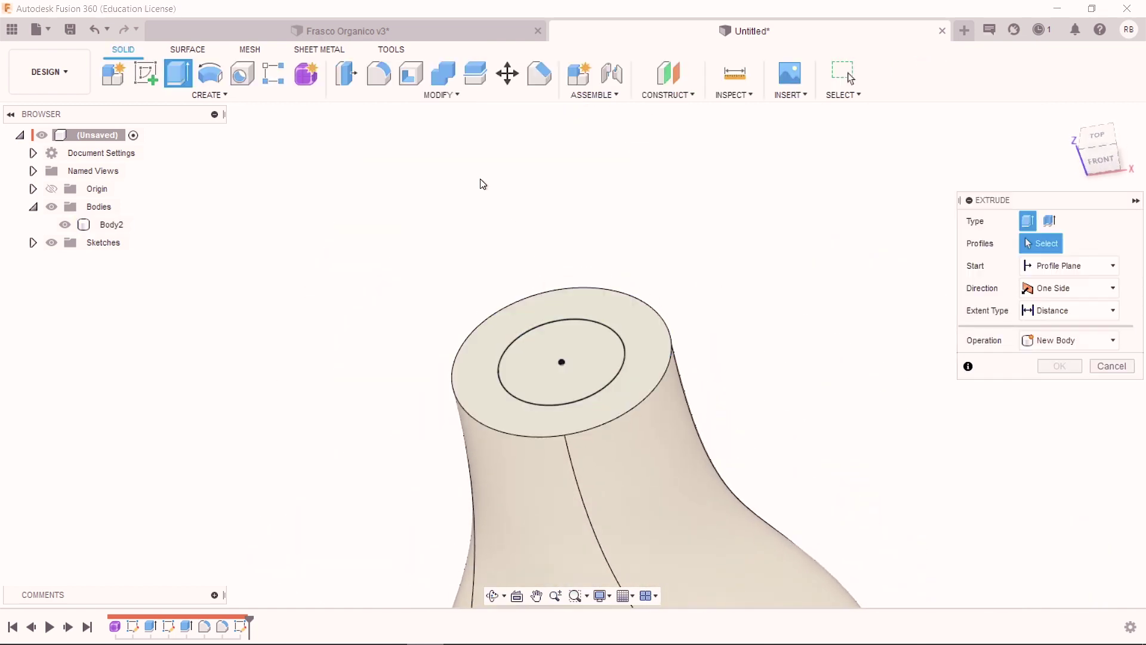
{"action": "key", "text": "ctrl+z"}
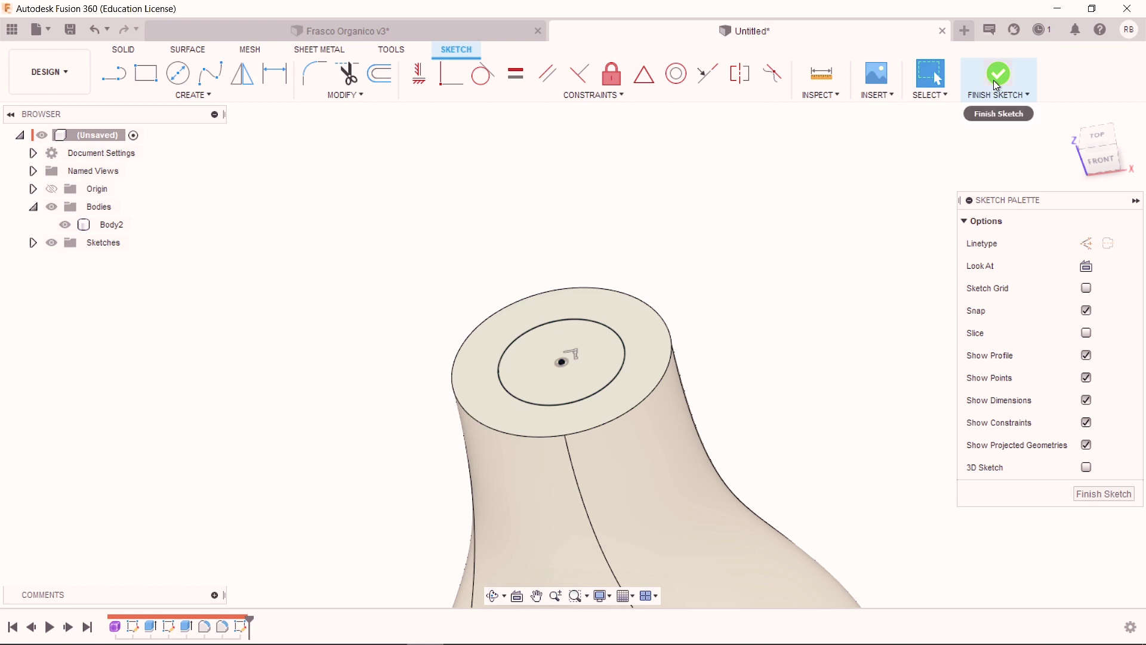
{"action": "left_click", "coordinate": [993, 80]}
{"action": "key", "text": "e"}
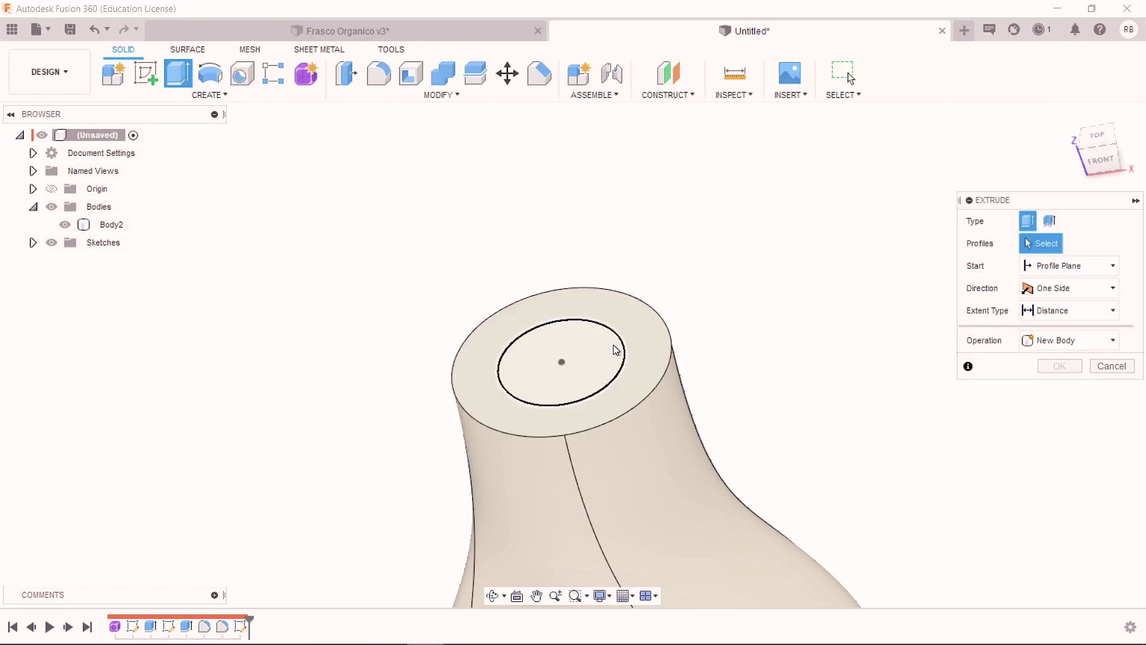
{"action": "left_click", "coordinate": [615, 349]}
{"action": "scroll", "coordinate": [591, 346], "scroll_direction": "down", "scroll_amount": 3}
{"action": "mouse_move", "coordinate": [579, 344]}
{"action": "left_mouse_down"}
{"action": "mouse_move", "coordinate": [548, 250]}
{"action": "mouse_move", "coordinate": [555, 258]}
{"action": "left_mouse_up"}
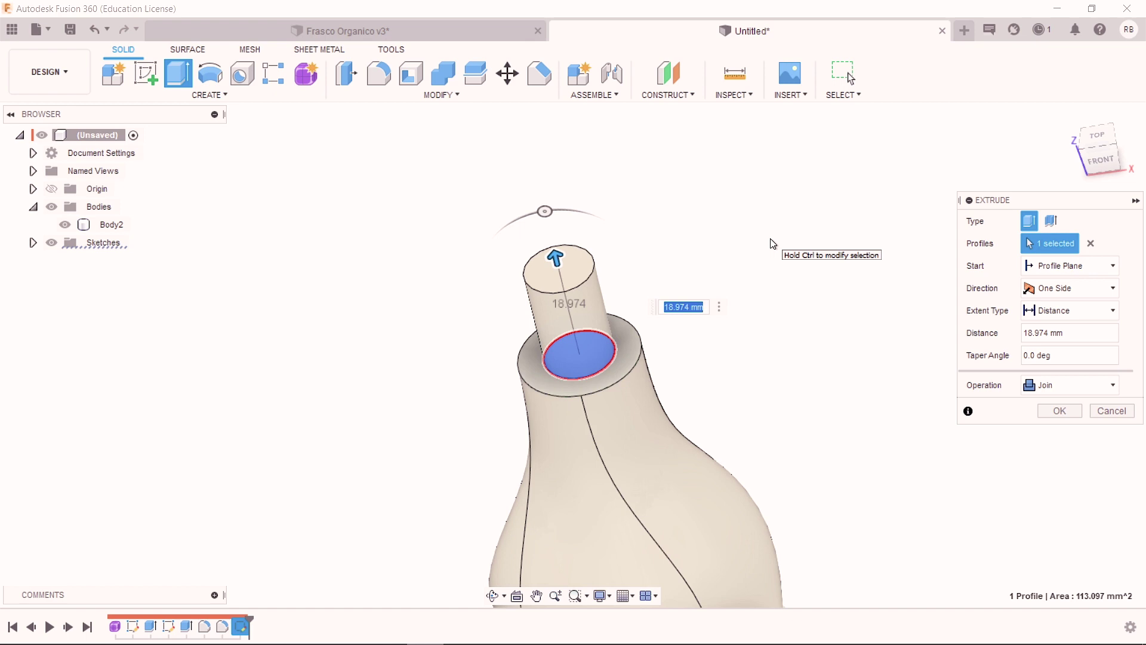
{"action": "type", "text": "14"}
{"action": "key", "text": "Return"}
Step: Inspect the new neck from side, front and angled views, re-confirming the extrusion
{"action": "mouse_move", "coordinate": [770, 243]}
{"action": "middle_mouse_down", "text": "shift"}
{"action": "mouse_move", "coordinate": [651, 374]}
{"action": "mouse_move", "coordinate": [656, 307]}
{"action": "mouse_move", "coordinate": [933, 183]}
{"action": "middle_mouse_up", "text": "shift"}
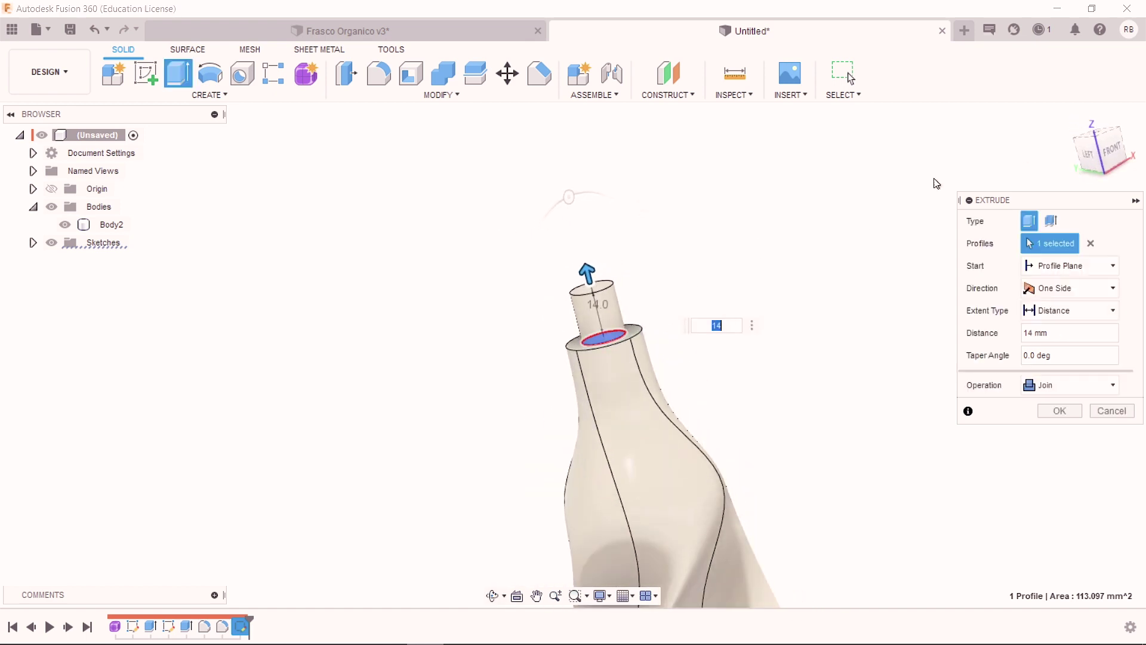
{"action": "left_click", "coordinate": [1114, 151]}
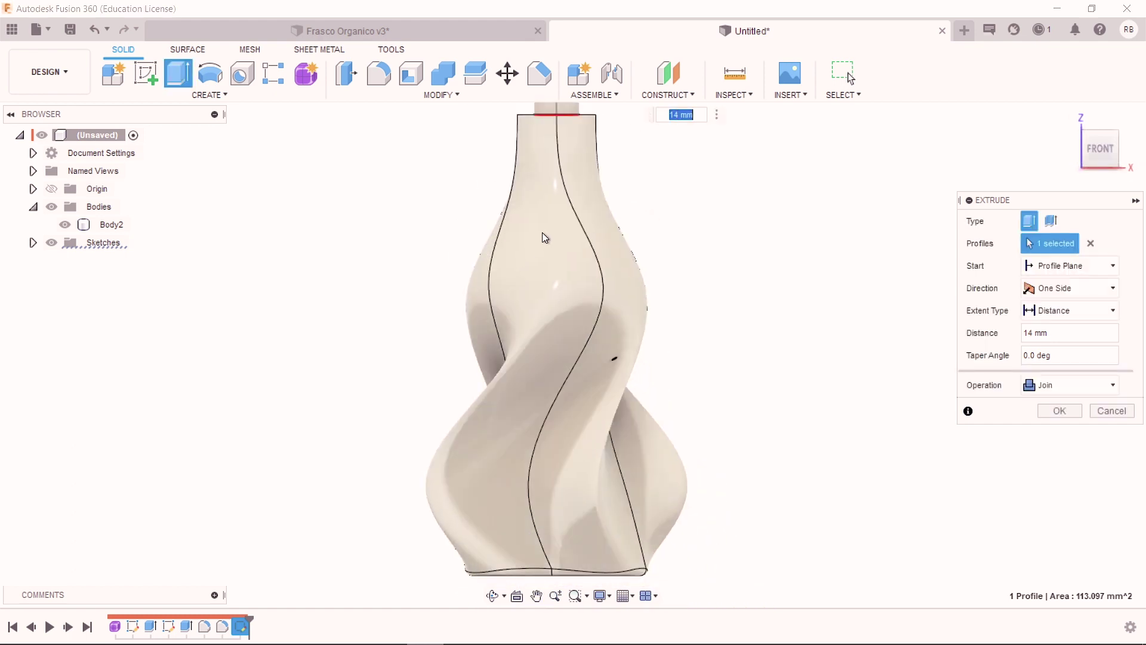
{"action": "scroll", "coordinate": [577, 224], "scroll_direction": "up", "scroll_amount": 2}
{"action": "scroll", "coordinate": [625, 186], "scroll_direction": "up", "scroll_amount": 3}
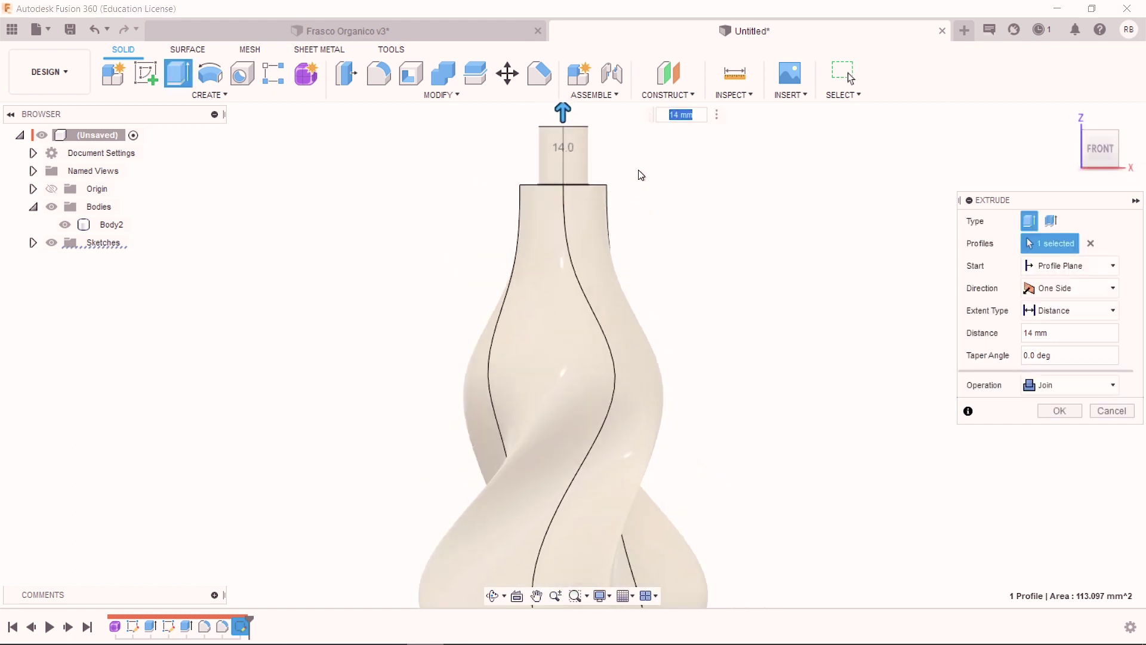
{"action": "type", "text": "10"}
{"action": "key", "text": "Return"}
{"action": "scroll", "coordinate": [665, 204], "scroll_direction": "down", "scroll_amount": 3}
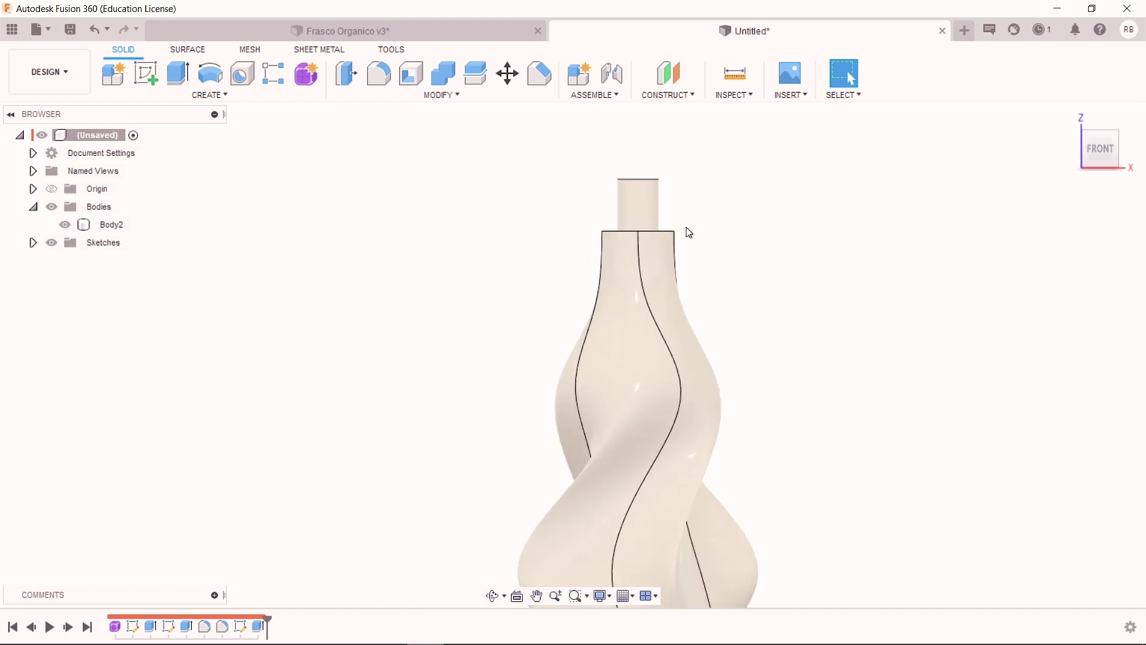
{"action": "middle_click_drag", "start_coordinate": [683, 231], "coordinate": [757, 347], "text": "shift"}
Step: Start a Shell on the bottle that removes the neck's top face
{"action": "middle_click_drag", "start_coordinate": [854, 355], "coordinate": [857, 310]}
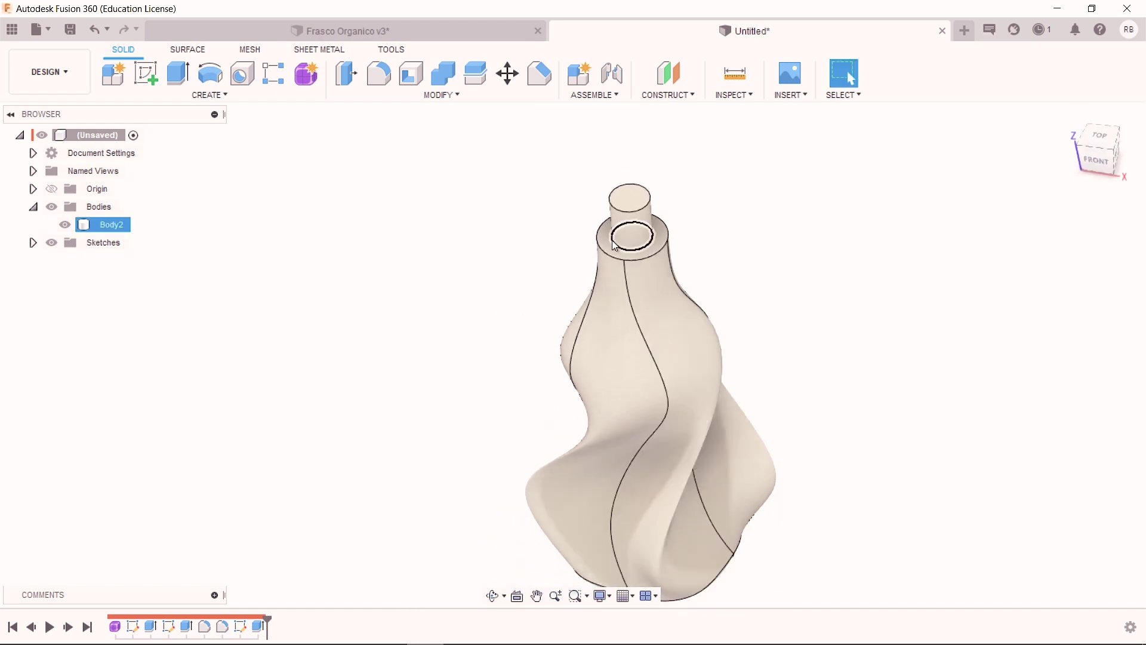
{"action": "scroll", "coordinate": [681, 200], "scroll_direction": "up", "scroll_amount": 2}
{"action": "scroll", "coordinate": [530, 186], "scroll_direction": "up", "scroll_amount": 2}
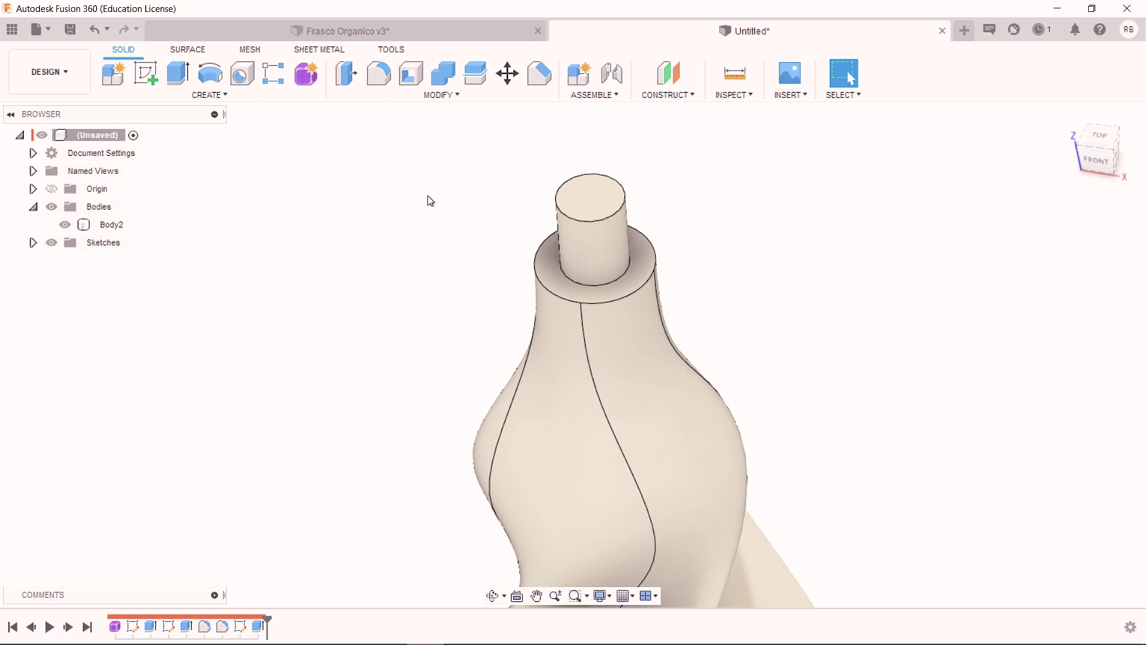
{"action": "scroll", "coordinate": [417, 197], "scroll_direction": "down", "scroll_amount": 2}
{"action": "scroll", "coordinate": [449, 247], "scroll_direction": "down", "scroll_amount": 2}
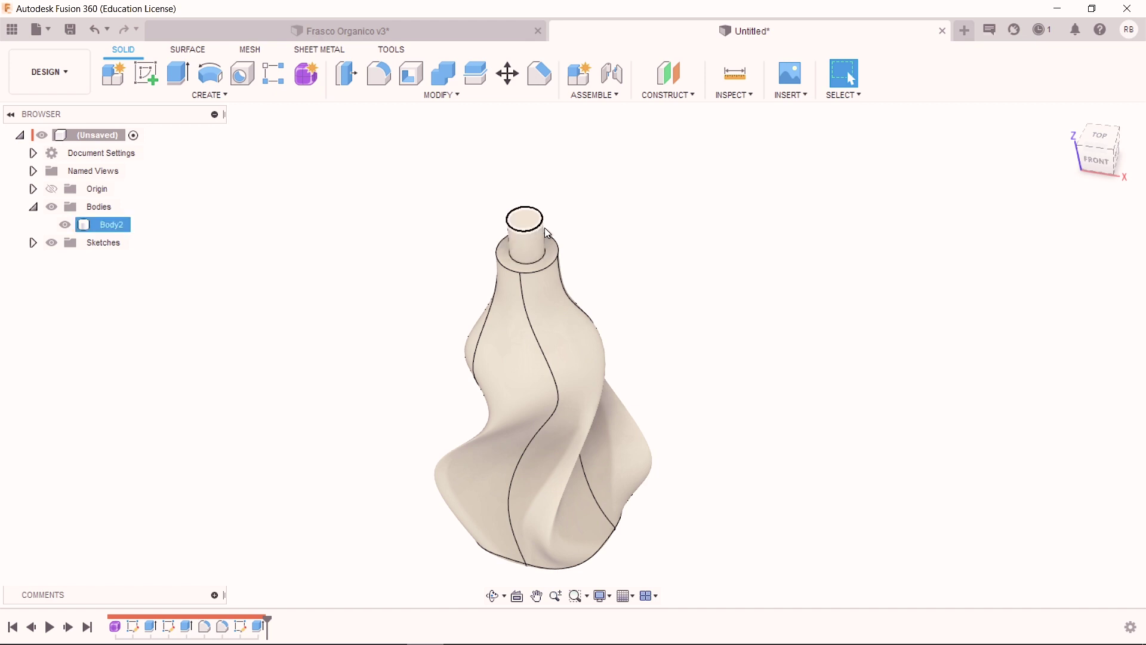
{"action": "mouse_move", "coordinate": [410, 73]}
{"action": "left_click", "coordinate": [417, 77]}
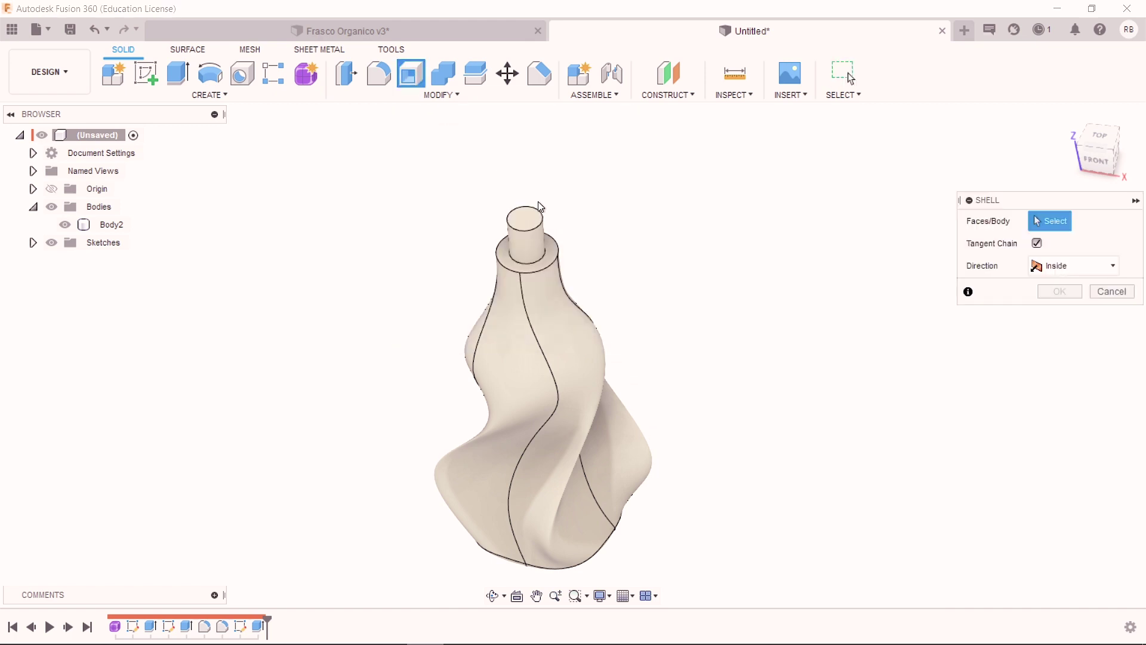
{"action": "left_click", "coordinate": [528, 221]}
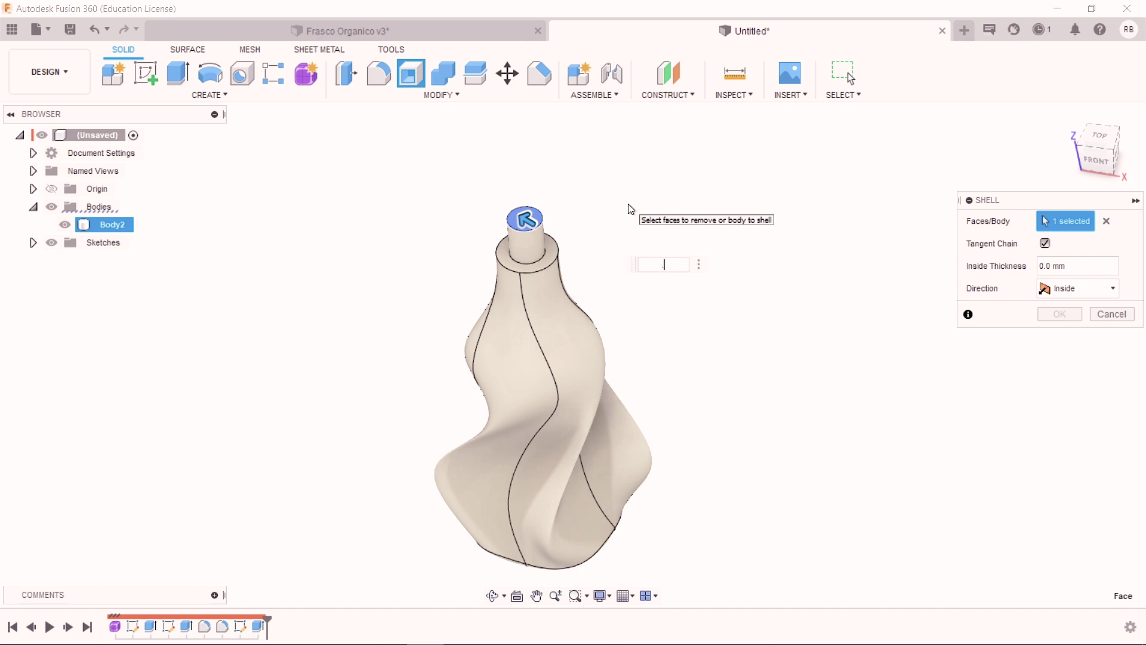
Step: Set the shell's inside wall thickness to 0.7 mm and confirm it
{"action": "type", "text": ".6"}
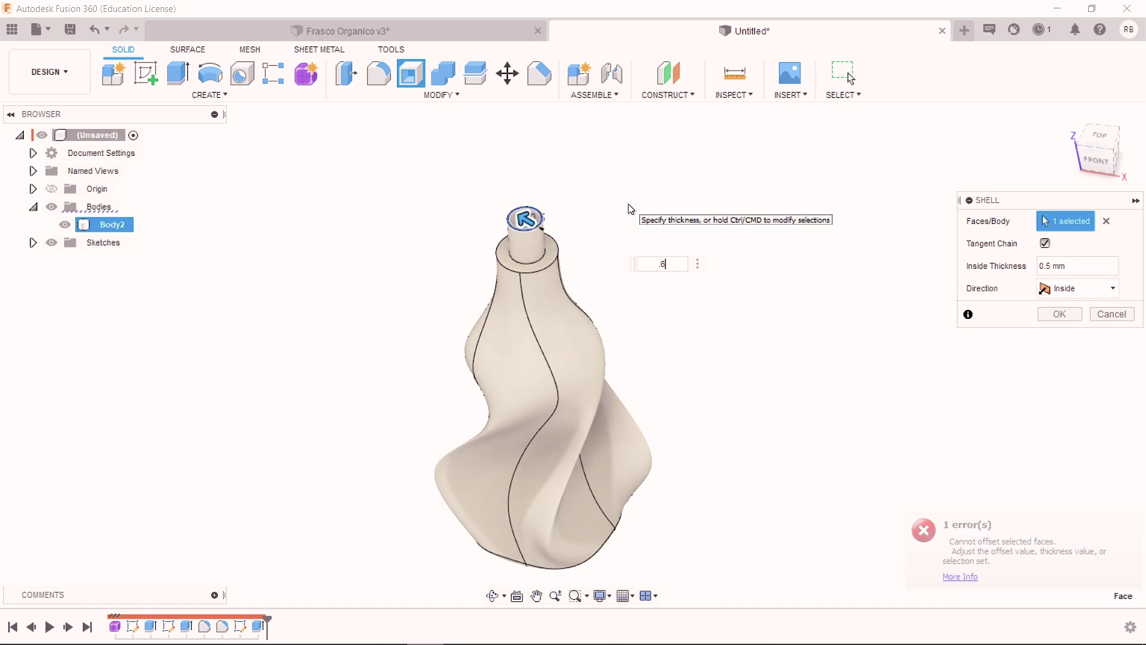
{"action": "scroll", "coordinate": [518, 256], "scroll_direction": "up", "scroll_amount": 3}
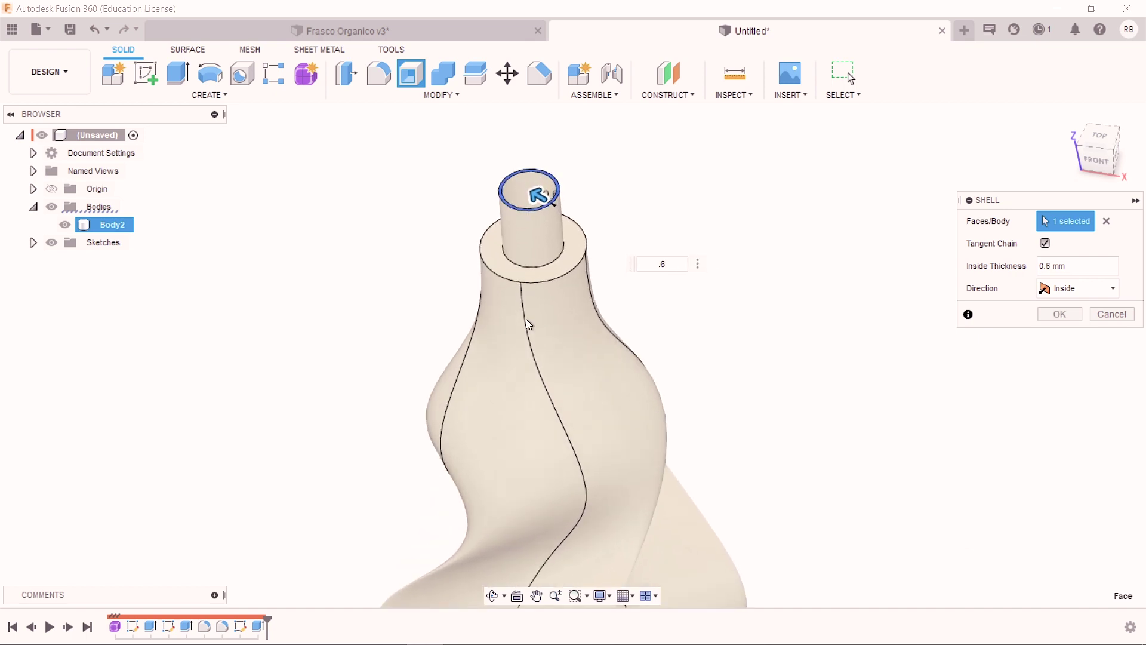
{"action": "scroll", "coordinate": [606, 477], "scroll_direction": "down", "scroll_amount": 1}
{"action": "scroll", "coordinate": [558, 331], "scroll_direction": "down", "scroll_amount": 2}
{"action": "scroll", "coordinate": [509, 322], "scroll_direction": "down", "scroll_amount": 2}
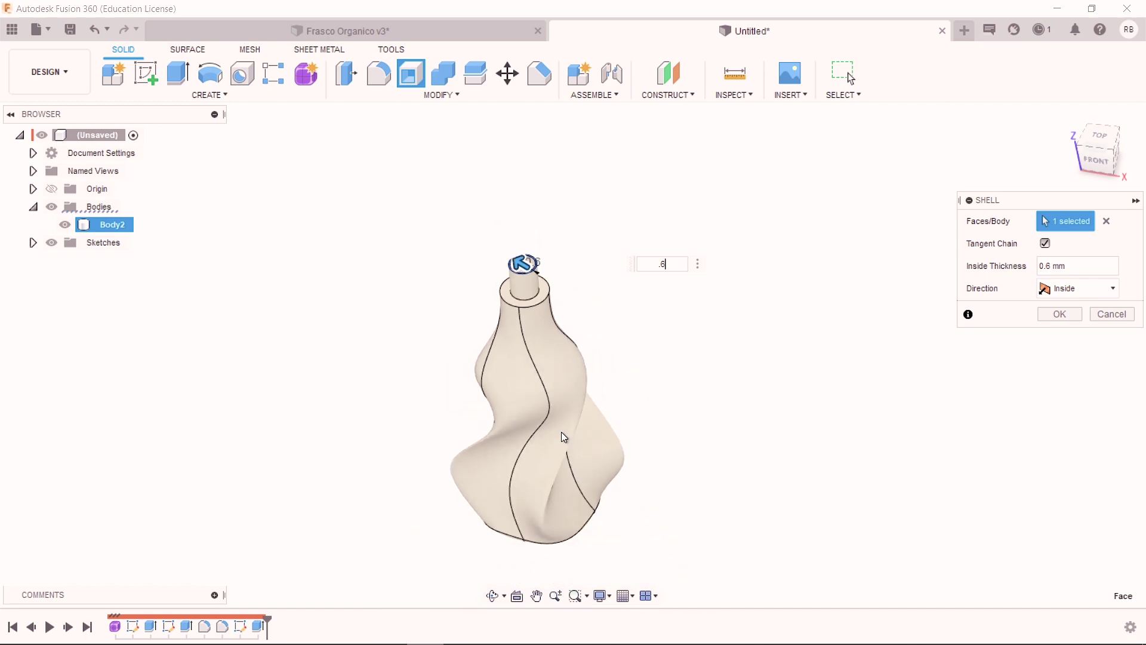
{"action": "mouse_move", "coordinate": [542, 543]}
{"action": "middle_mouse_down", "text": "shift"}
{"action": "mouse_move", "coordinate": [419, 442]}
{"action": "mouse_move", "coordinate": [419, 376]}
{"action": "mouse_move", "coordinate": [520, 492]}
{"action": "middle_mouse_up", "text": "shift"}
{"action": "scroll", "coordinate": [521, 485], "scroll_direction": "up", "scroll_amount": 2}
{"action": "scroll", "coordinate": [447, 483], "scroll_direction": "down", "scroll_amount": 3}
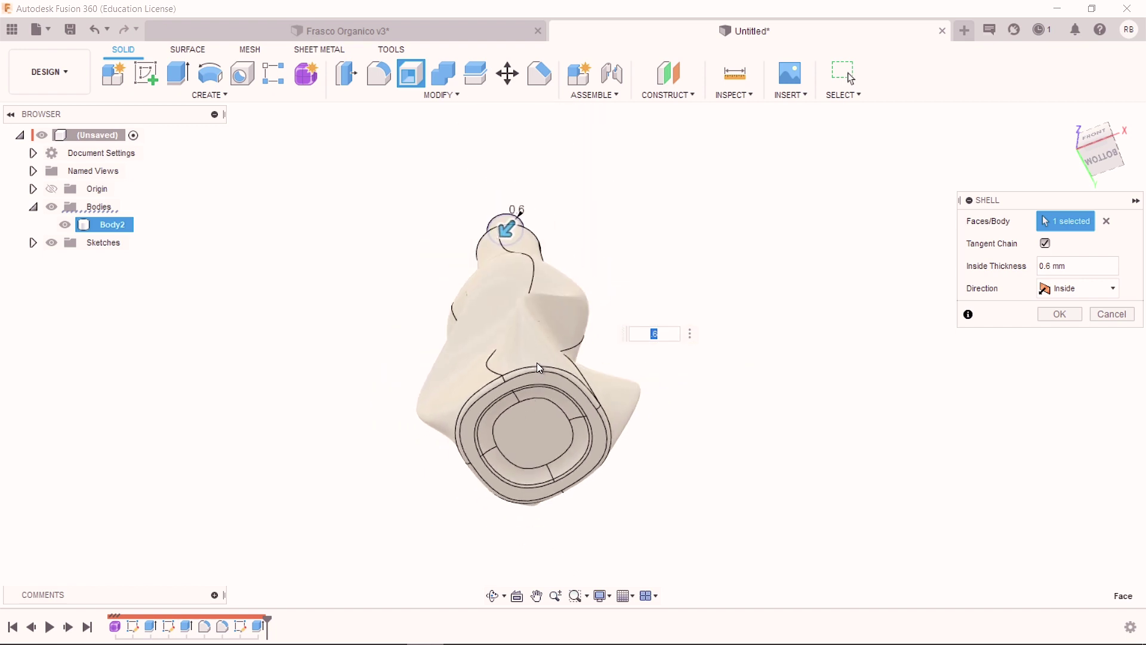
{"action": "scroll", "coordinate": [536, 366], "scroll_direction": "down", "scroll_amount": 2}
{"action": "middle_click_drag", "start_coordinate": [494, 295], "coordinate": [555, 266], "text": "shift"}
{"action": "scroll", "coordinate": [555, 266], "scroll_direction": "up", "scroll_amount": 2}
{"action": "scroll", "coordinate": [489, 243], "scroll_direction": "up", "scroll_amount": 3}
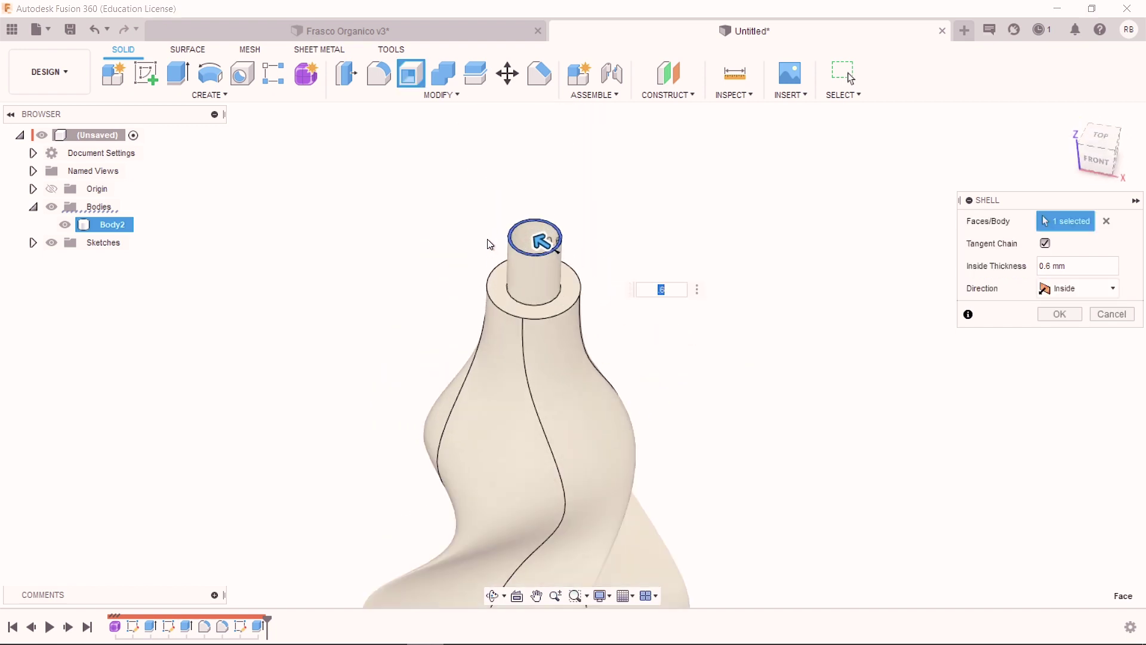
{"action": "scroll", "coordinate": [493, 244], "scroll_direction": "up", "scroll_amount": 2}
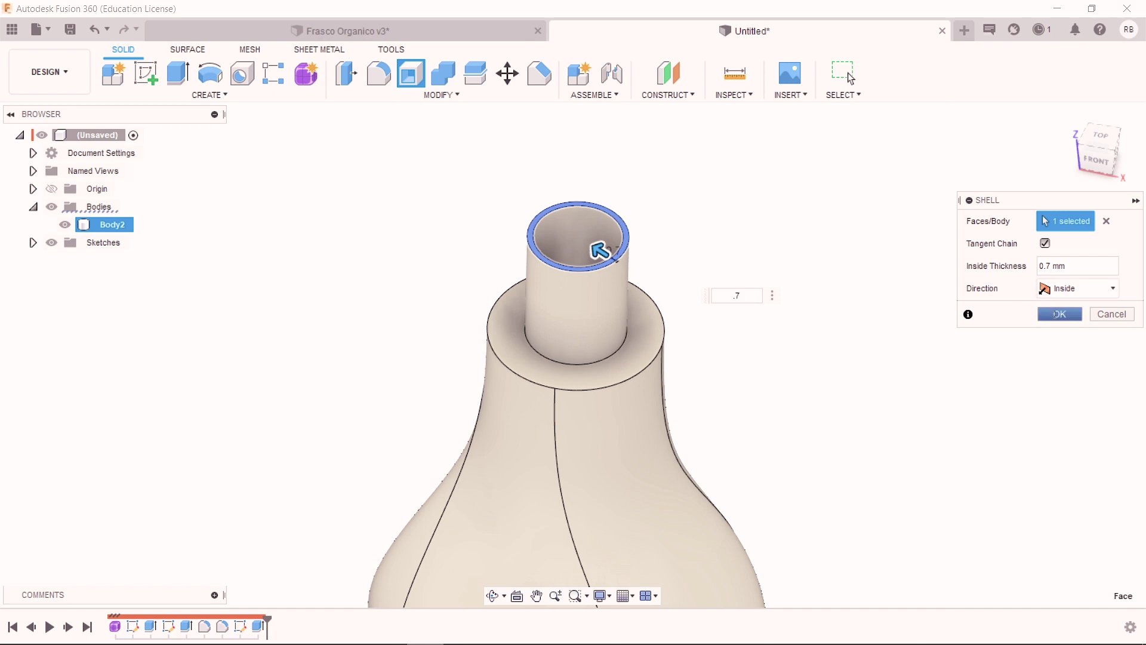
{"action": "left_click", "coordinate": [1059, 314]}
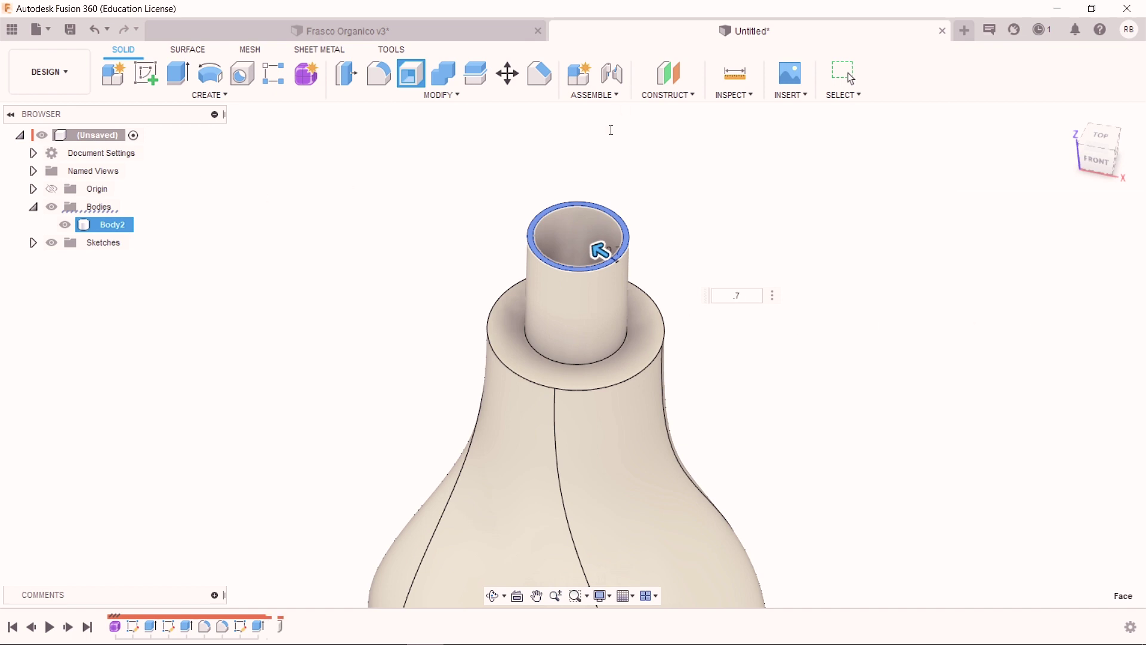
{"action": "left_click", "coordinate": [740, 96]}
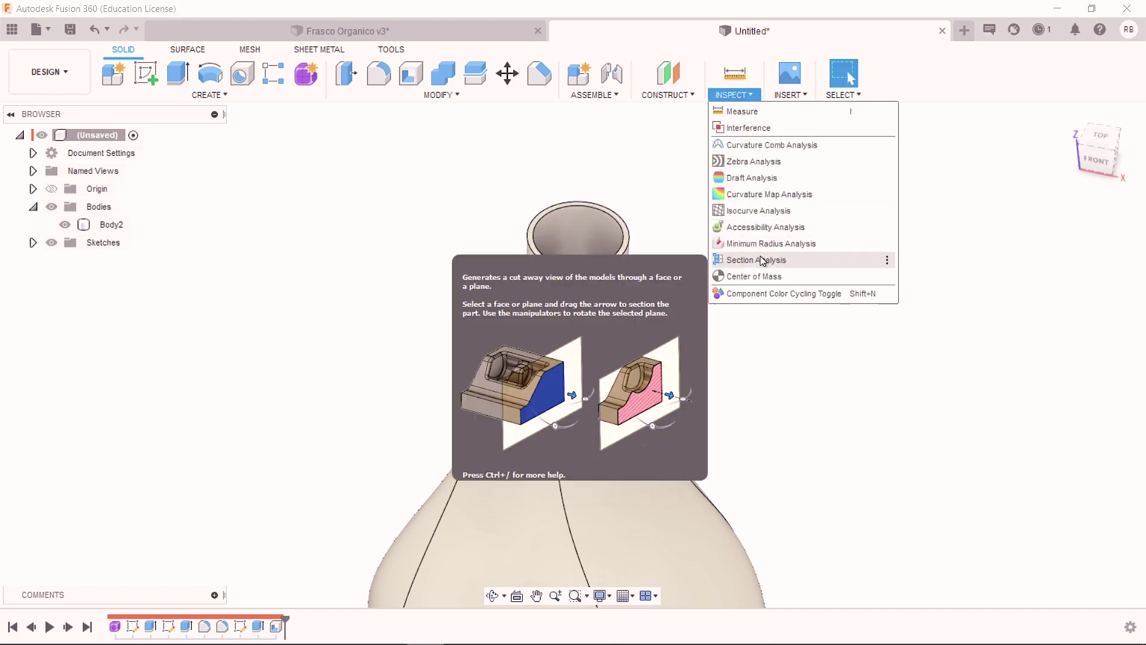
Step: Cut the bottle open with a Section Analysis on a plane through its middle
{"action": "left_click", "coordinate": [758, 259]}
{"action": "middle_click_drag", "start_coordinate": [696, 297], "coordinate": [801, 320], "text": "shift"}
{"action": "scroll", "coordinate": [801, 321], "scroll_direction": "down", "scroll_amount": 3}
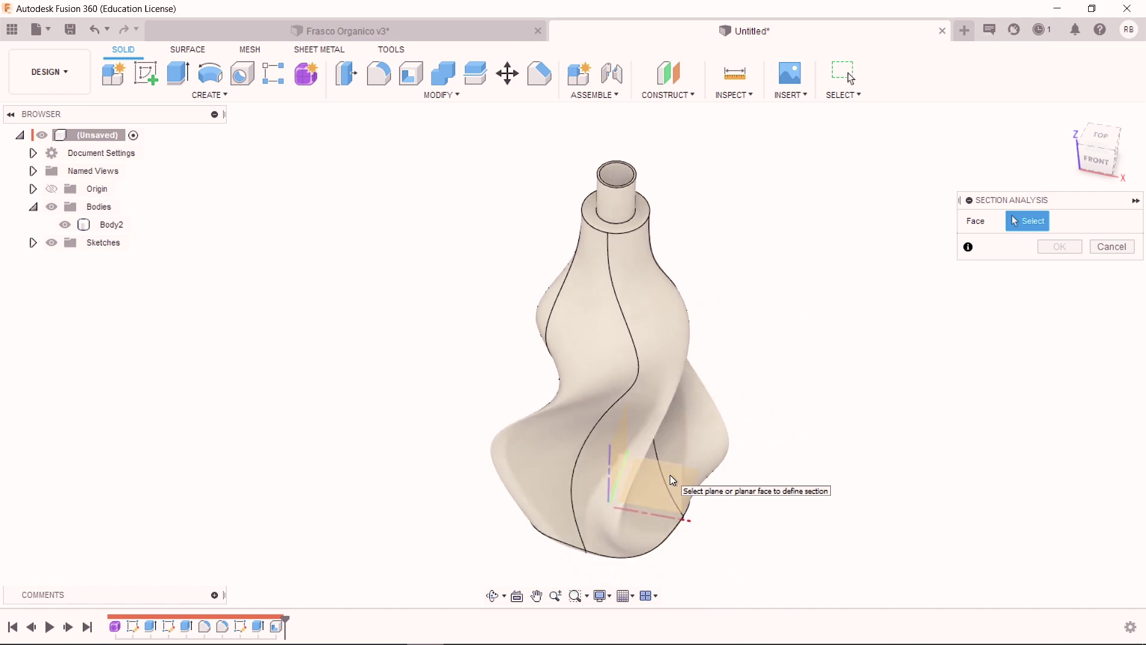
{"action": "left_click", "coordinate": [670, 476]}
{"action": "left_click", "coordinate": [1058, 359]}
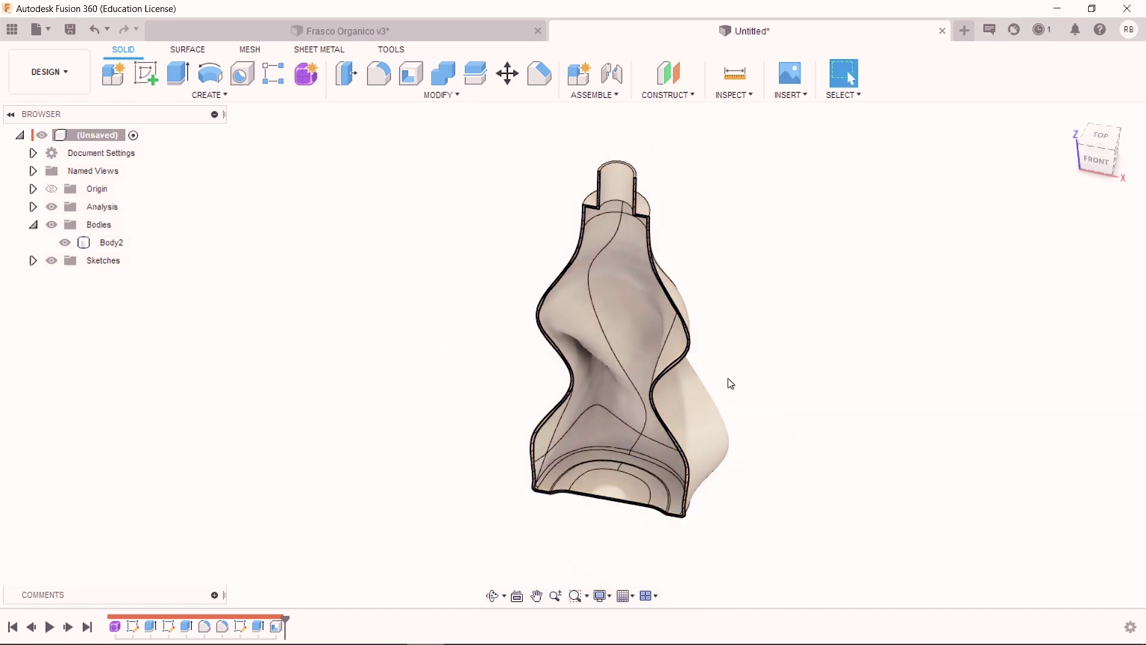
Step: Switch to the front view and zoom in on the sectioned shoulder and neck walls
{"action": "mouse_move", "coordinate": [727, 381]}
{"action": "middle_mouse_down", "text": "shift"}
{"action": "mouse_move", "coordinate": [722, 335]}
{"action": "mouse_move", "coordinate": [747, 314]}
{"action": "middle_mouse_up", "text": "shift"}
{"action": "left_click", "coordinate": [1097, 152]}
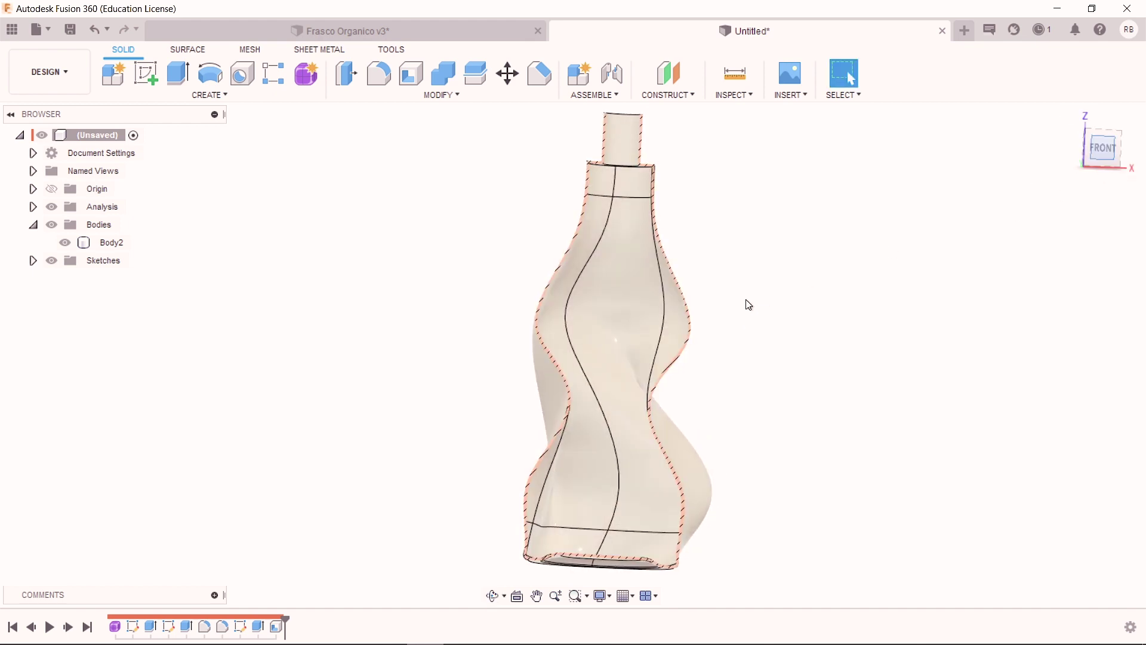
{"action": "scroll", "coordinate": [666, 188], "scroll_direction": "up", "scroll_amount": 1}
{"action": "scroll", "coordinate": [666, 189], "scroll_direction": "up", "scroll_amount": 3}
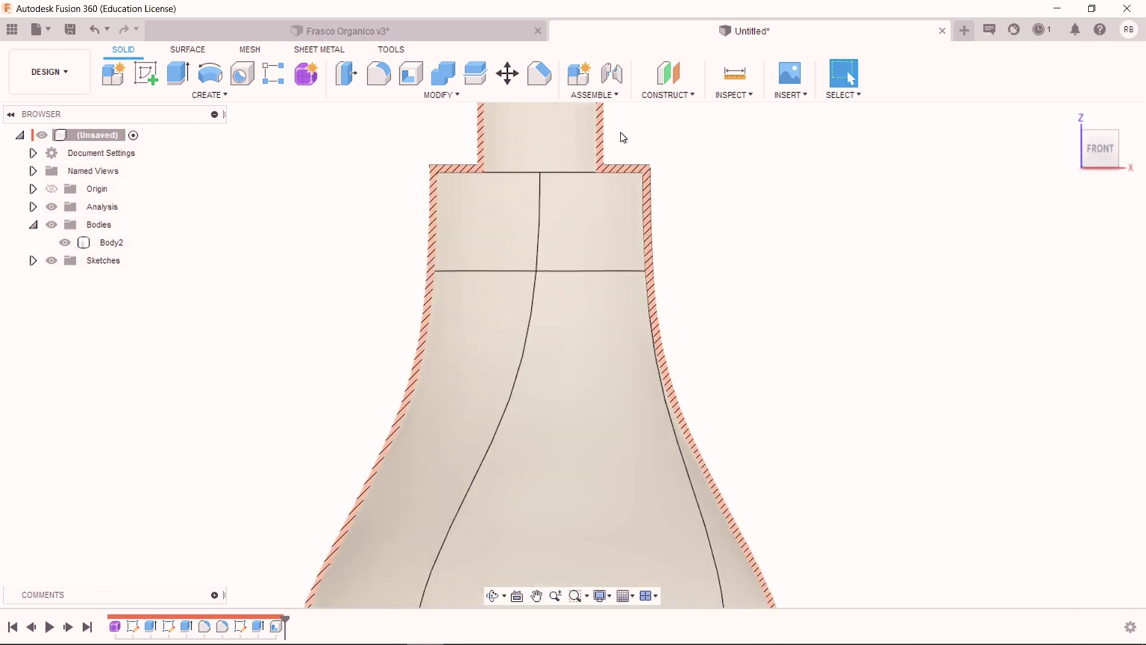
{"action": "left_click", "coordinate": [577, 184]}
{"action": "scroll", "coordinate": [577, 189], "scroll_direction": "down", "scroll_amount": 2}
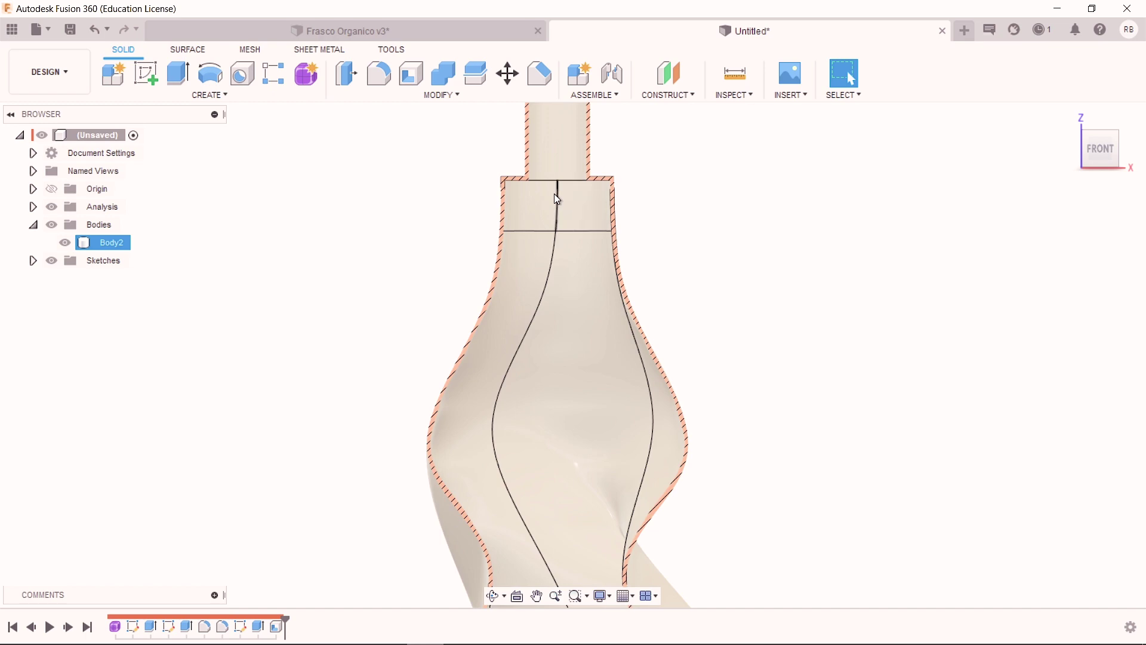
{"action": "scroll", "coordinate": [496, 181], "scroll_direction": "up", "scroll_amount": 3}
{"action": "scroll", "coordinate": [464, 192], "scroll_direction": "up", "scroll_amount": 3}
{"action": "middle_click_drag", "start_coordinate": [543, 253], "coordinate": [466, 207], "text": "shift"}
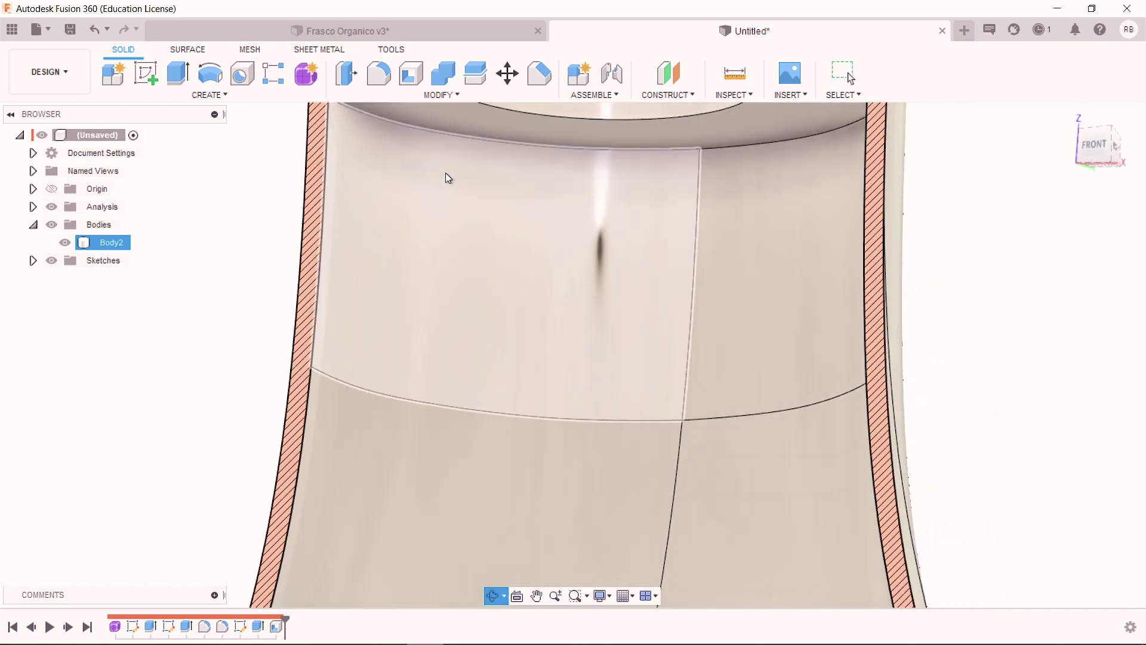
{"action": "key", "text": "f"}
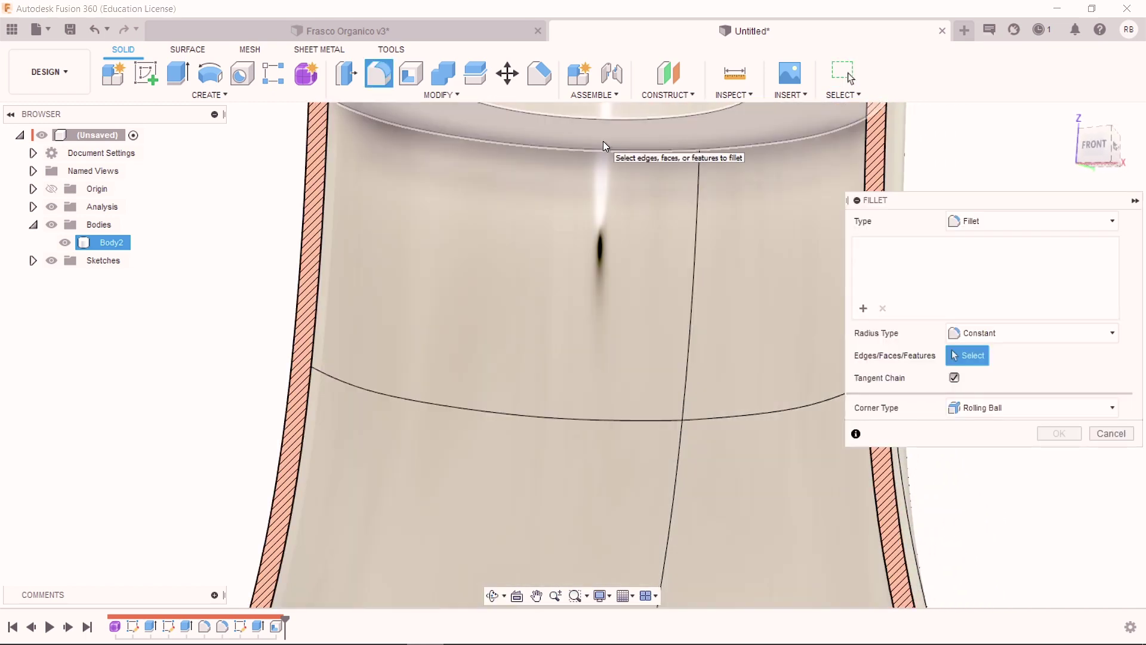
Step: Select the inner shoulder edge for a fillet and drag its radius to about 2 mm
{"action": "left_click", "coordinate": [599, 149]}
{"action": "scroll", "coordinate": [644, 170], "scroll_direction": "down", "scroll_amount": 3}
{"action": "left_click_drag", "start_coordinate": [630, 166], "coordinate": [627, 171]}
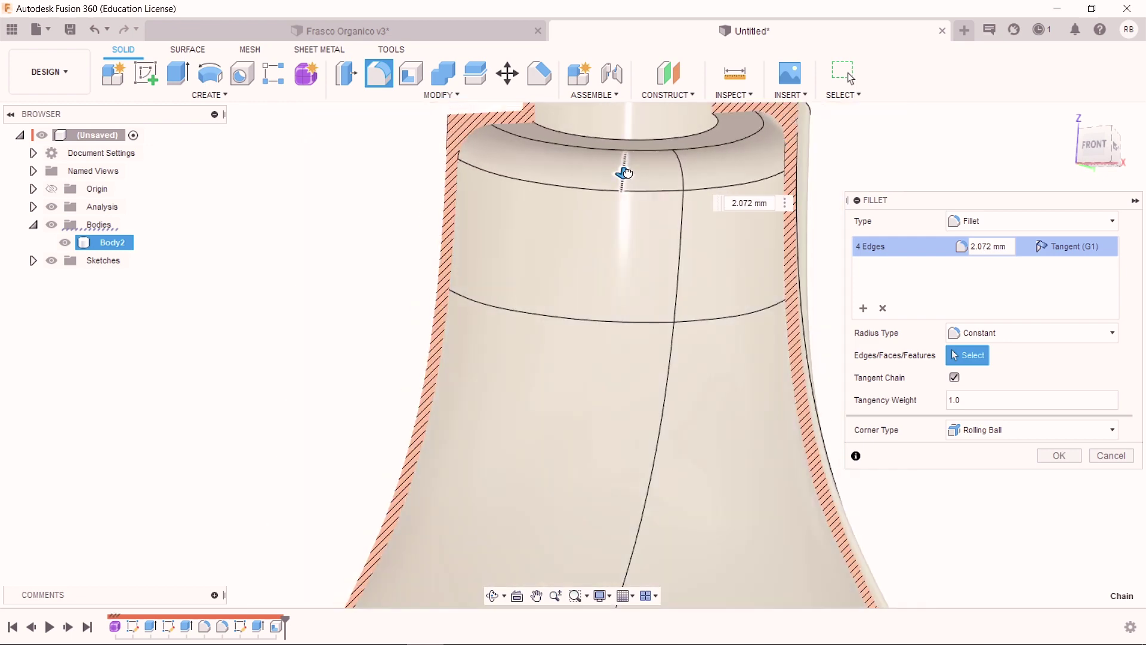
{"action": "scroll", "coordinate": [627, 173], "scroll_direction": "down", "scroll_amount": 3}
{"action": "middle_click_drag", "start_coordinate": [687, 511], "coordinate": [621, 158]}
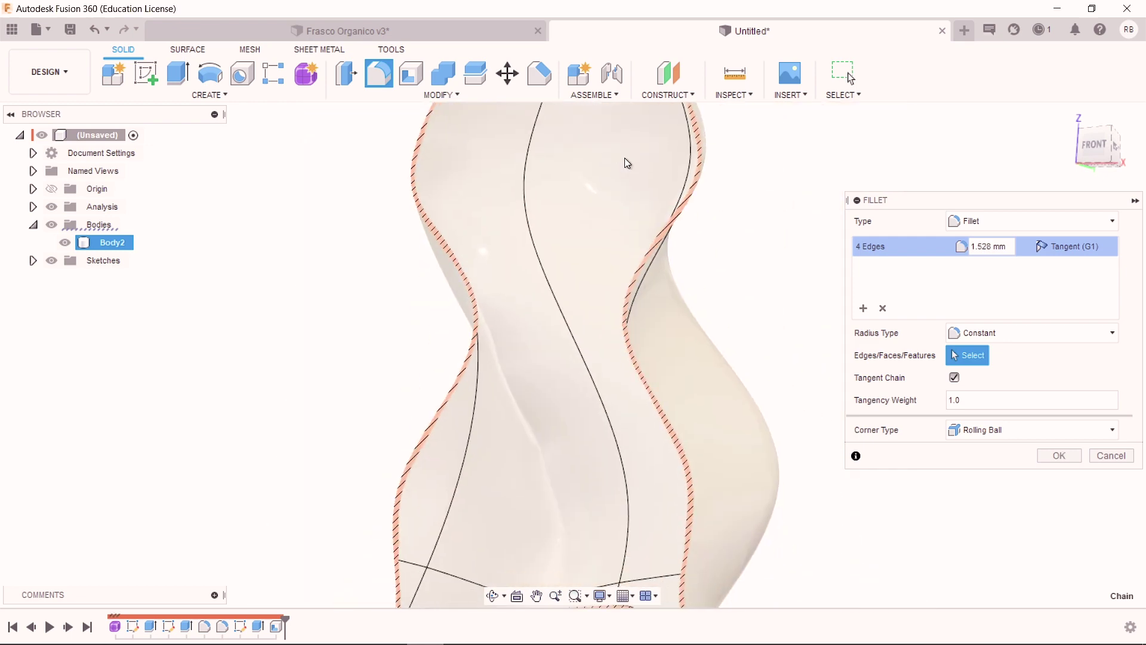
{"action": "mouse_move", "coordinate": [583, 481]}
{"action": "middle_mouse_down"}
{"action": "mouse_move", "coordinate": [579, 219]}
{"action": "mouse_move", "coordinate": [524, 263]}
{"action": "mouse_move", "coordinate": [545, 225]}
{"action": "mouse_move", "coordinate": [637, 464]}
{"action": "middle_mouse_up"}
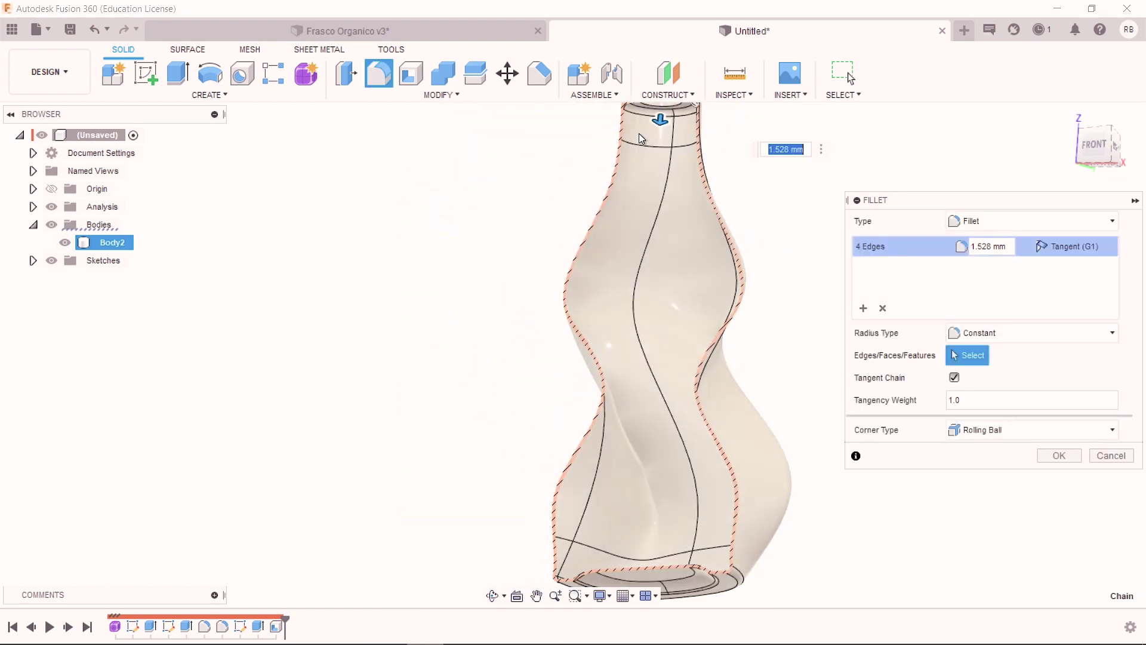
{"action": "scroll", "coordinate": [657, 155], "scroll_direction": "up", "scroll_amount": 3}
{"action": "scroll", "coordinate": [594, 242], "scroll_direction": "up", "scroll_amount": 3}
{"action": "scroll", "coordinate": [624, 290], "scroll_direction": "up", "scroll_amount": 2}
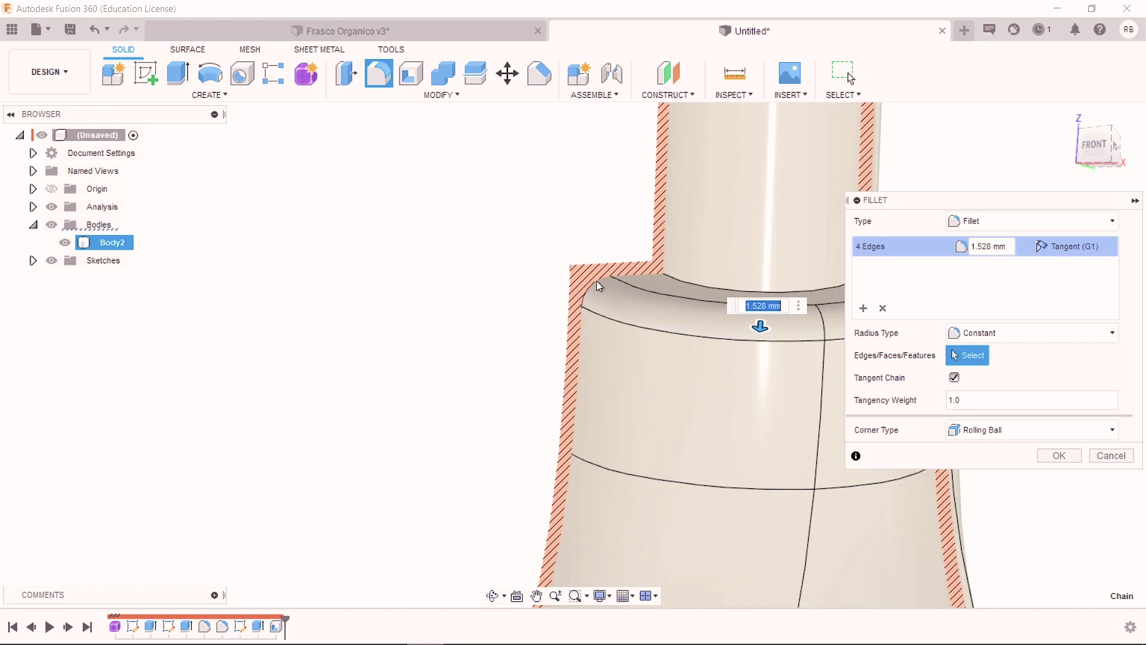
{"action": "scroll", "coordinate": [645, 334], "scroll_direction": "up", "scroll_amount": 1}
Step: Try 1, 2 and 4 mm radii, then apply the shoulder fillet at 2 mm
{"action": "mouse_move", "coordinate": [722, 331]}
{"action": "left_mouse_down"}
{"action": "mouse_move", "coordinate": [722, 349]}
{"action": "mouse_move", "coordinate": [723, 328]}
{"action": "left_mouse_up"}
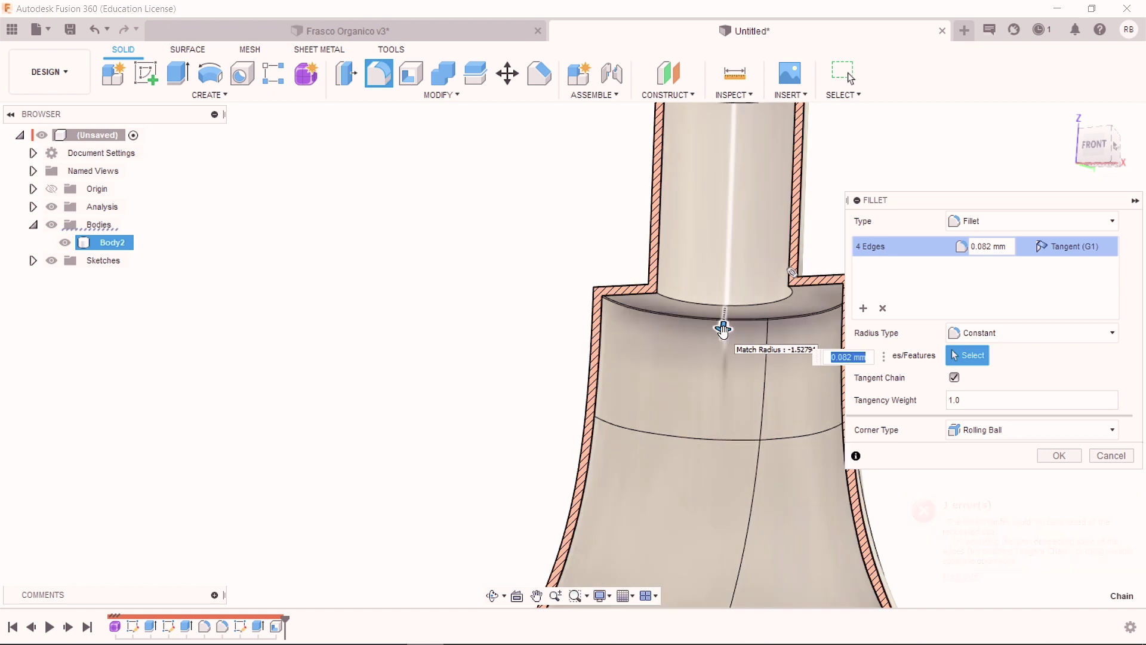
{"action": "key", "text": "Return"}
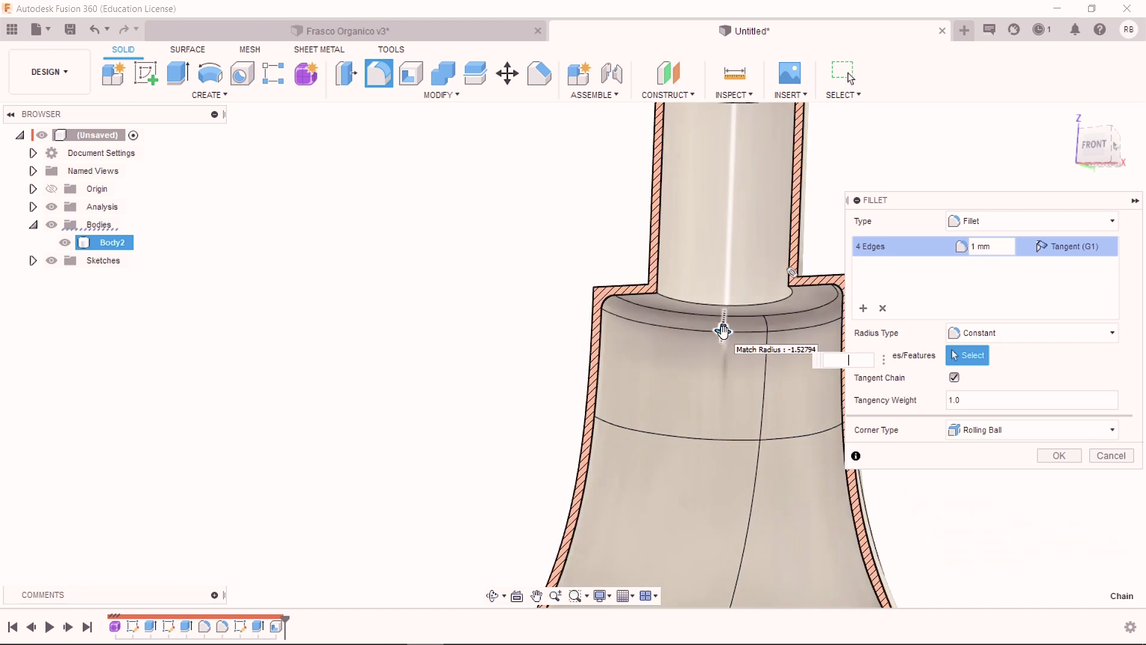
{"action": "type", "text": "2"}
{"action": "key", "text": "Return"}
{"action": "type", "text": "4"}
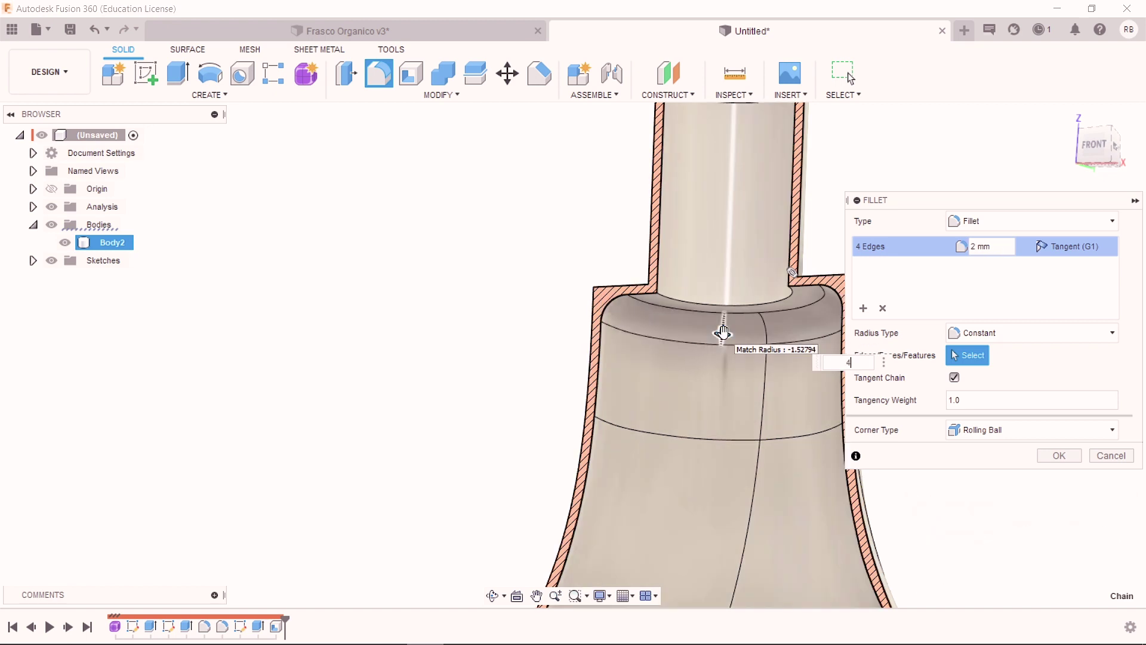
{"action": "key", "text": "Return"}
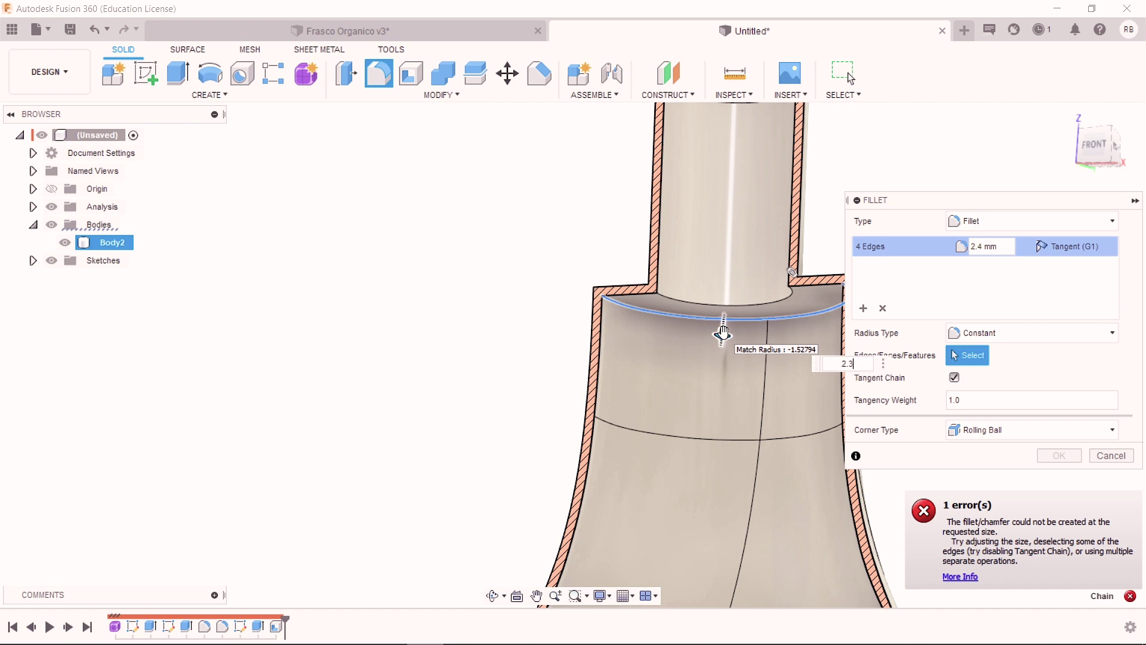
{"action": "key", "text": "Return"}
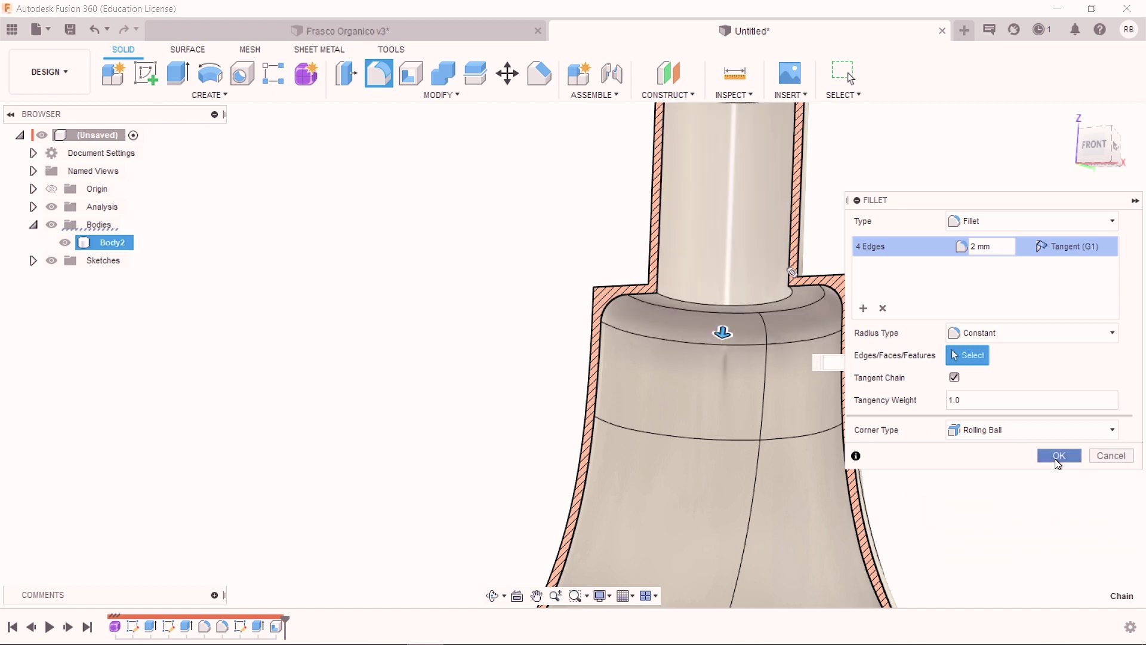
{"action": "left_click", "coordinate": [1059, 455]}
{"action": "mouse_move", "coordinate": [660, 417]}
{"action": "middle_mouse_down", "text": "shift"}
{"action": "mouse_move", "coordinate": [696, 435]}
{"action": "mouse_move", "coordinate": [751, 426]}
{"action": "middle_mouse_up", "text": "shift"}
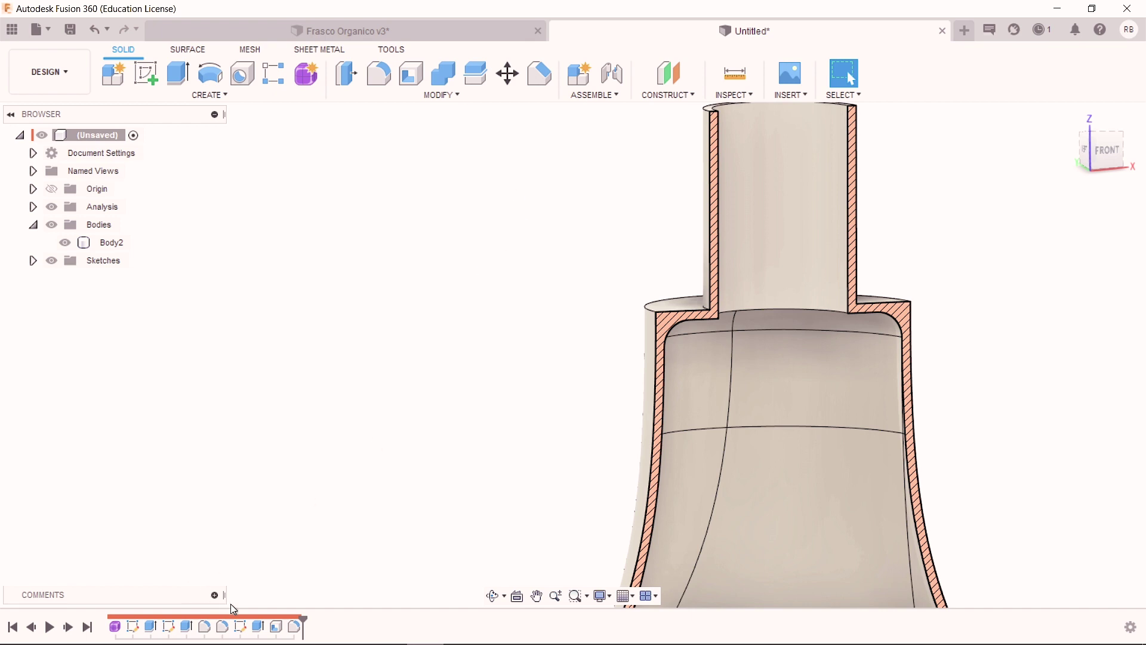
Step: Hide the Section1 cut in the Analysis folder so the whole bottle shows
{"action": "left_click", "coordinate": [34, 207]}
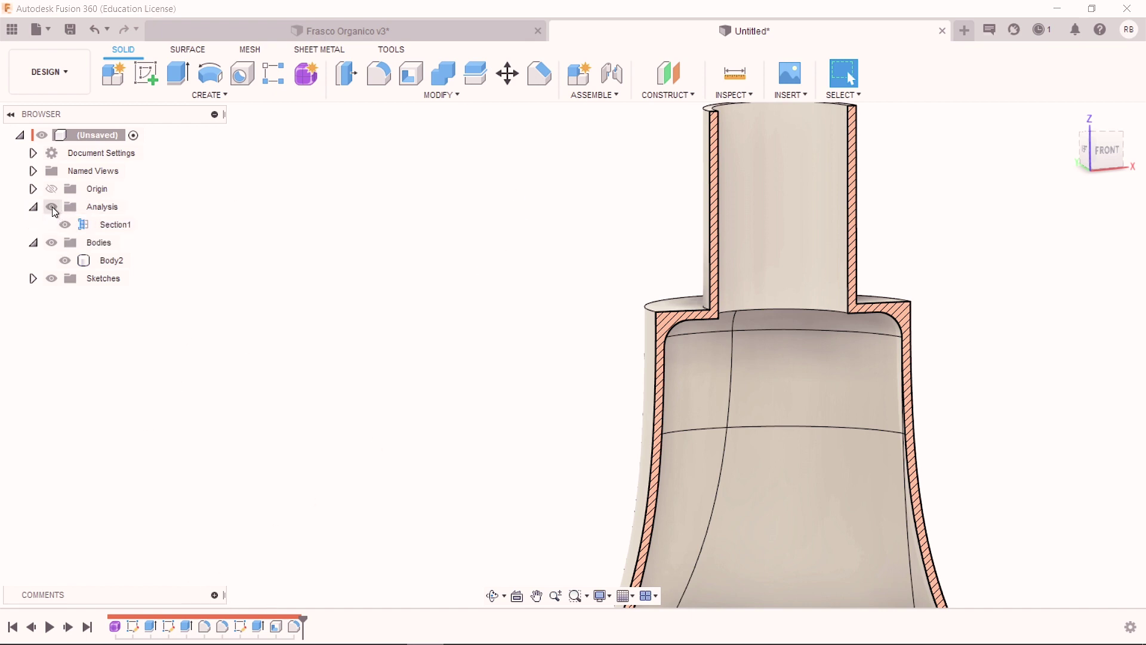
{"action": "left_click", "coordinate": [52, 206]}
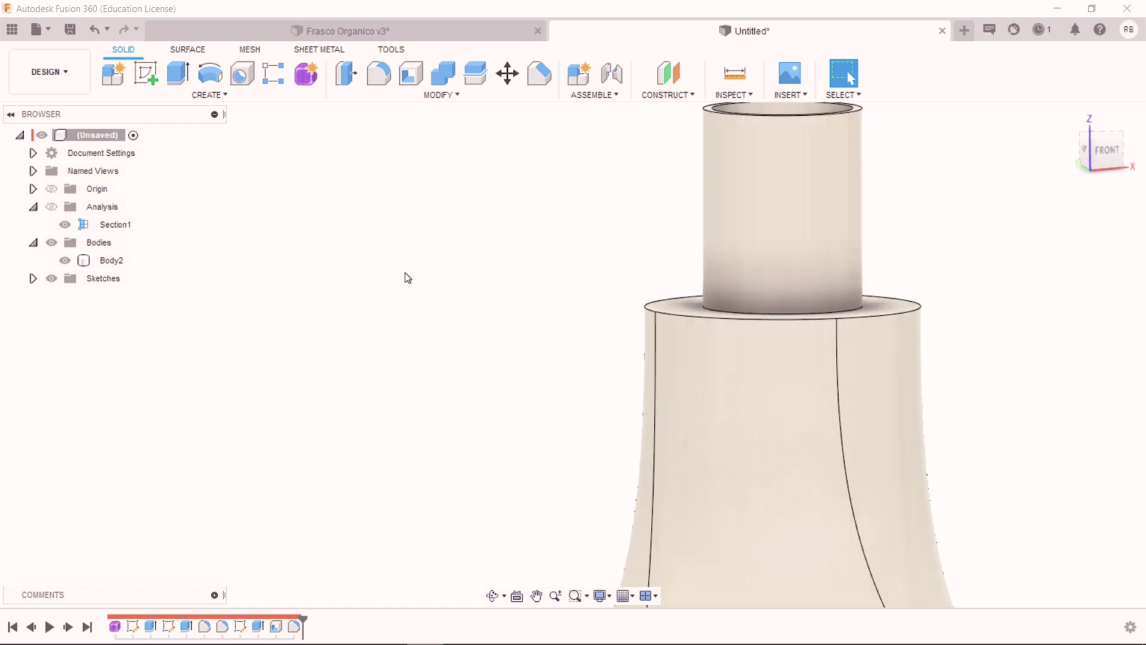
{"action": "scroll", "coordinate": [348, 277], "scroll_direction": "down", "scroll_amount": 2}
{"action": "scroll", "coordinate": [417, 269], "scroll_direction": "down", "scroll_amount": 2}
{"action": "scroll", "coordinate": [726, 248], "scroll_direction": "down", "scroll_amount": 1}
{"action": "mouse_move", "coordinate": [725, 248]}
{"action": "middle_mouse_down", "text": "shift"}
{"action": "mouse_move", "coordinate": [665, 215]}
{"action": "mouse_move", "coordinate": [737, 250]}
{"action": "middle_mouse_up", "text": "shift"}
{"action": "scroll", "coordinate": [549, 177], "scroll_direction": "up", "scroll_amount": 3}
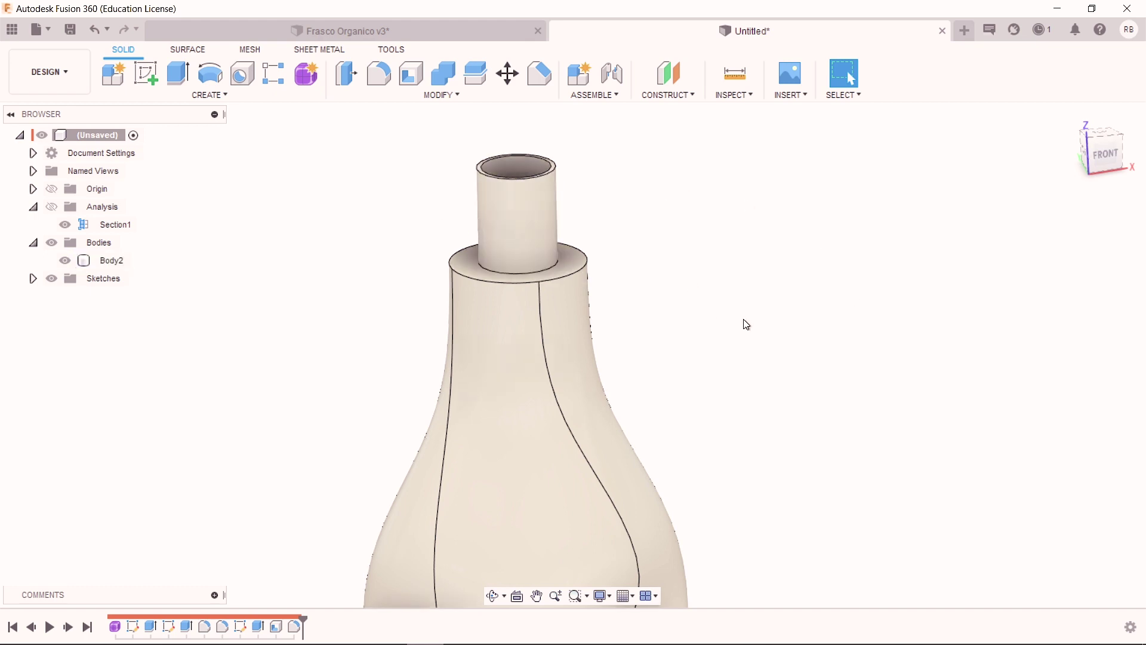
Step: Fillet the outer ring edge at the neck base with a 2.5 mm radius
{"action": "key", "text": "f"}
{"action": "left_click", "coordinate": [560, 277]}
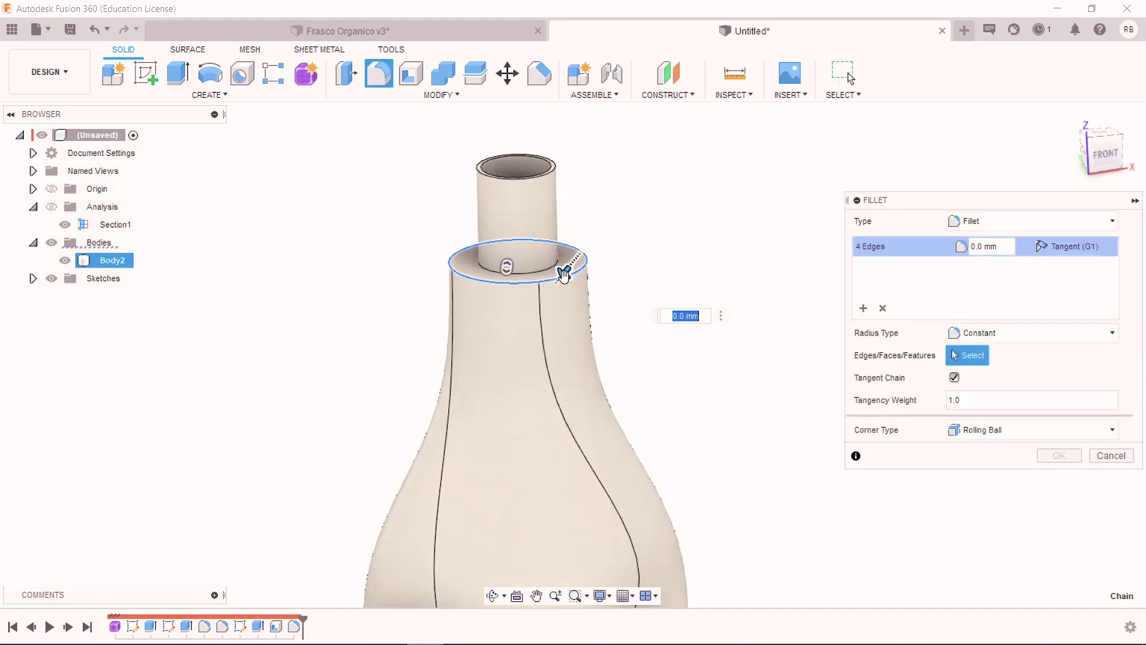
{"action": "left_click_drag", "start_coordinate": [563, 274], "coordinate": [558, 266]}
{"action": "key", "text": "Return"}
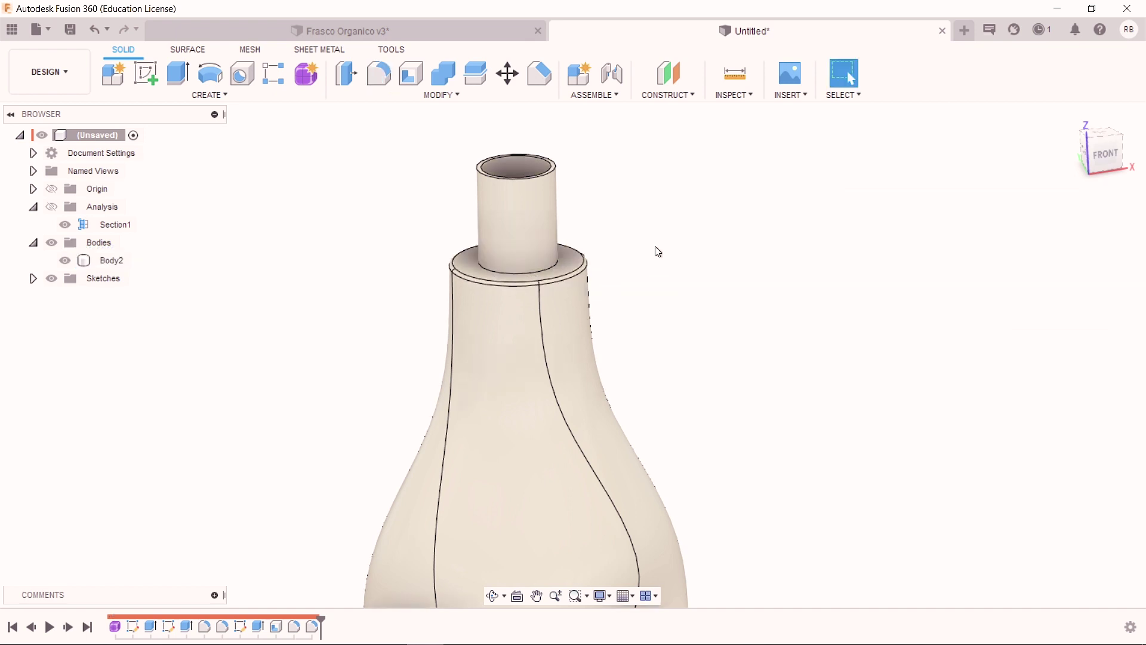
{"action": "middle_click_drag", "start_coordinate": [657, 251], "coordinate": [808, 235], "text": "shift"}
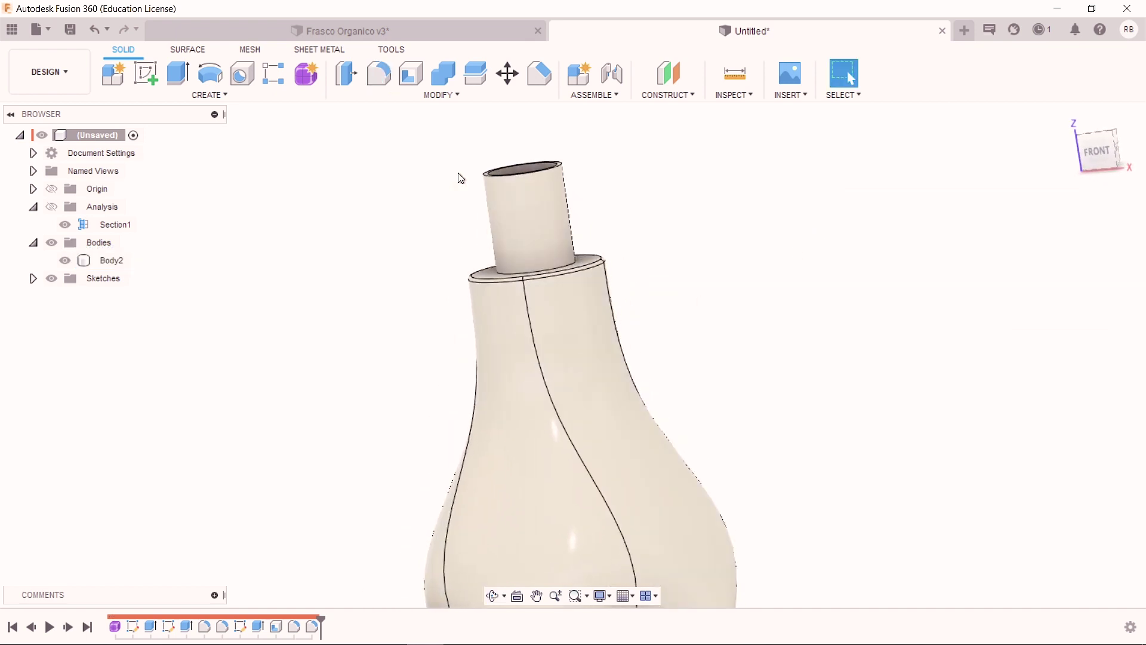
Step: Start a modeled Thread on the neck's cylindrical face
{"action": "left_click", "coordinate": [238, 93]}
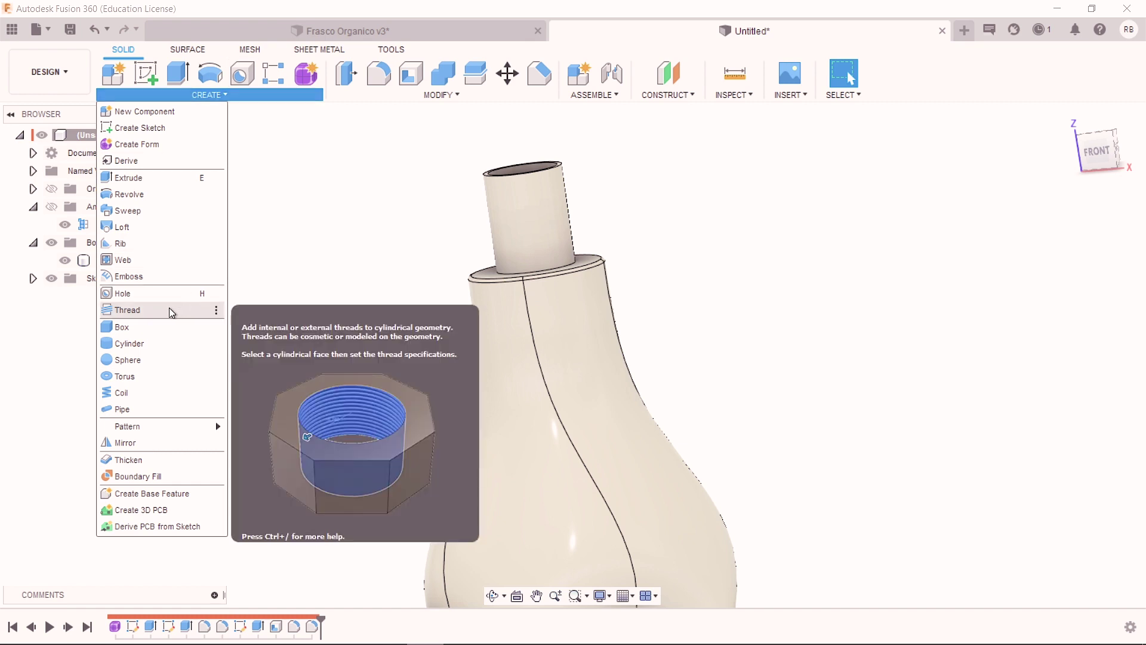
{"action": "left_click", "coordinate": [172, 309]}
{"action": "left_click", "coordinate": [521, 223]}
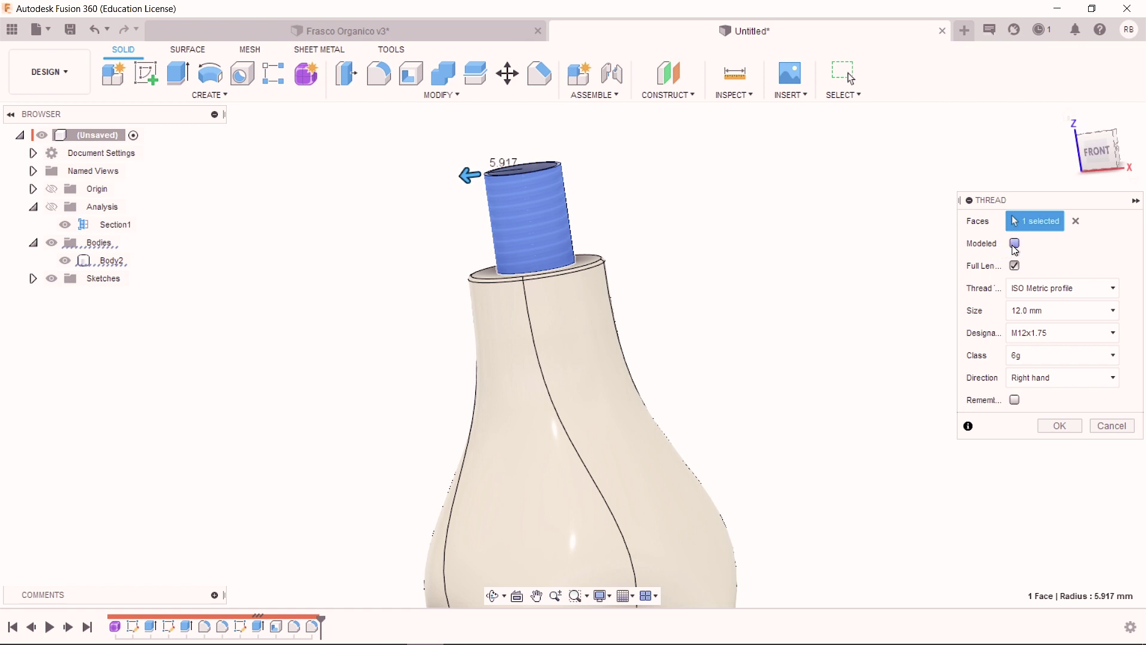
{"action": "left_click", "coordinate": [1015, 243]}
{"action": "left_click", "coordinate": [1098, 150]}
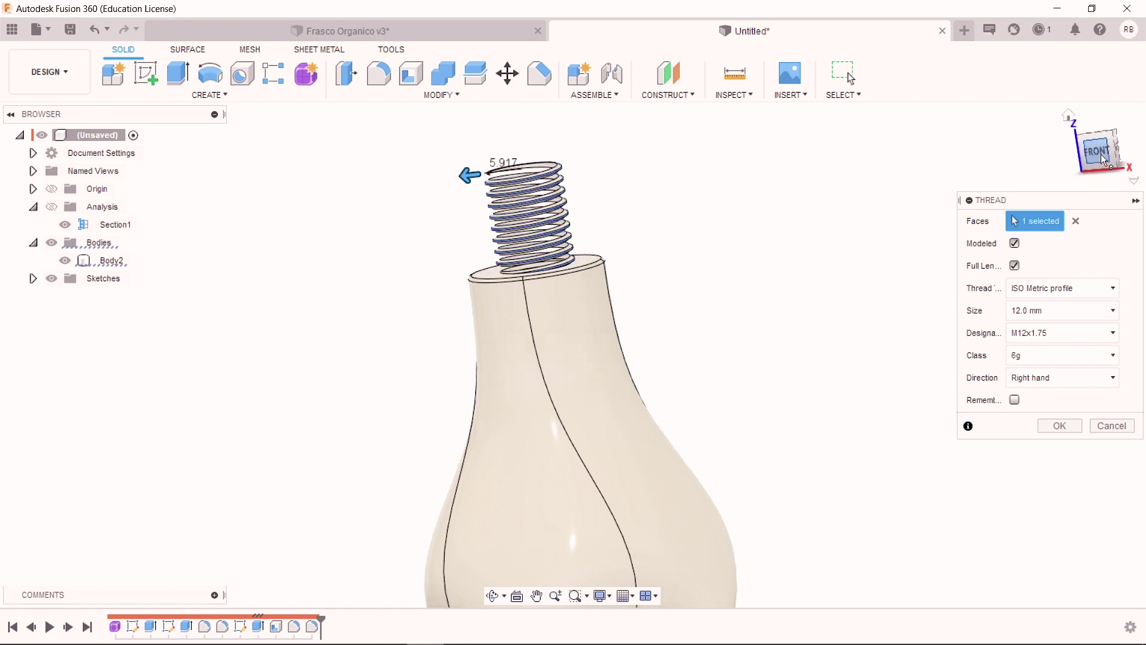
{"action": "scroll", "coordinate": [537, 191], "scroll_direction": "up", "scroll_amount": 5}
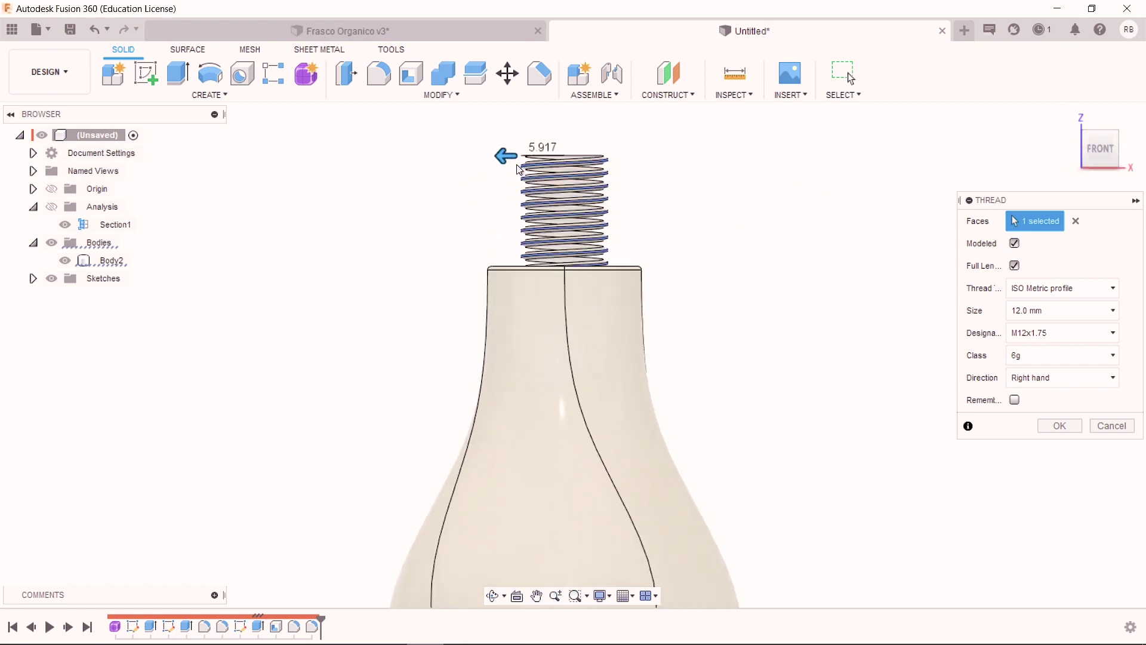
Step: Set the thread type to GB Metric Profile, first trying a 14.0 mm size
{"action": "left_click", "coordinate": [1032, 289]}
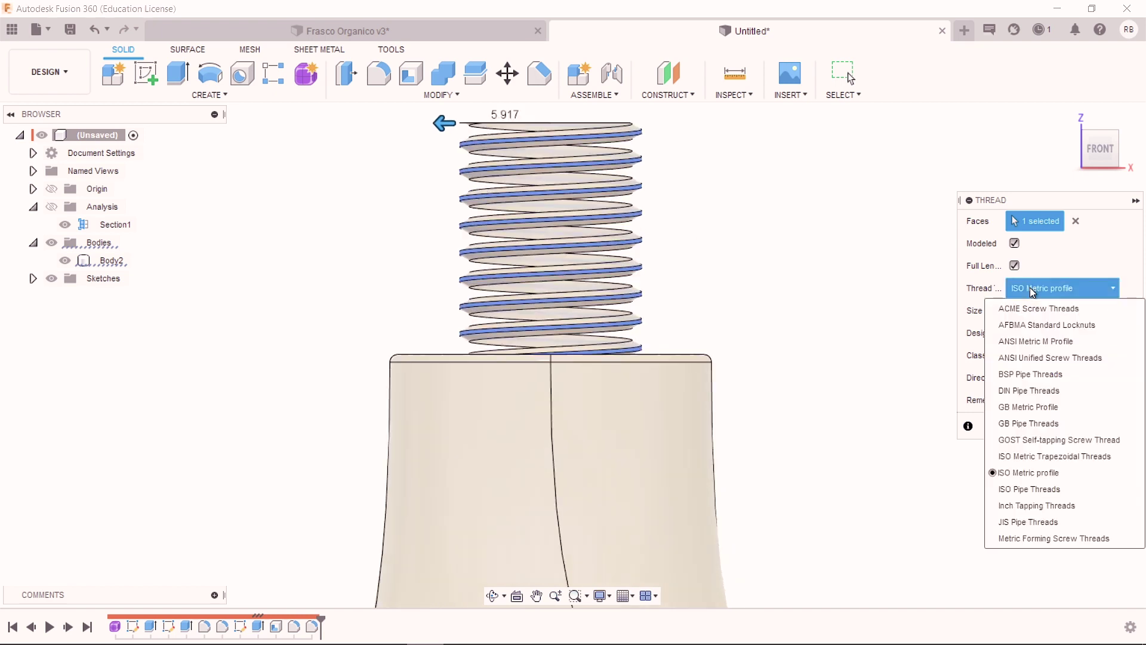
{"action": "left_click", "coordinate": [1038, 409]}
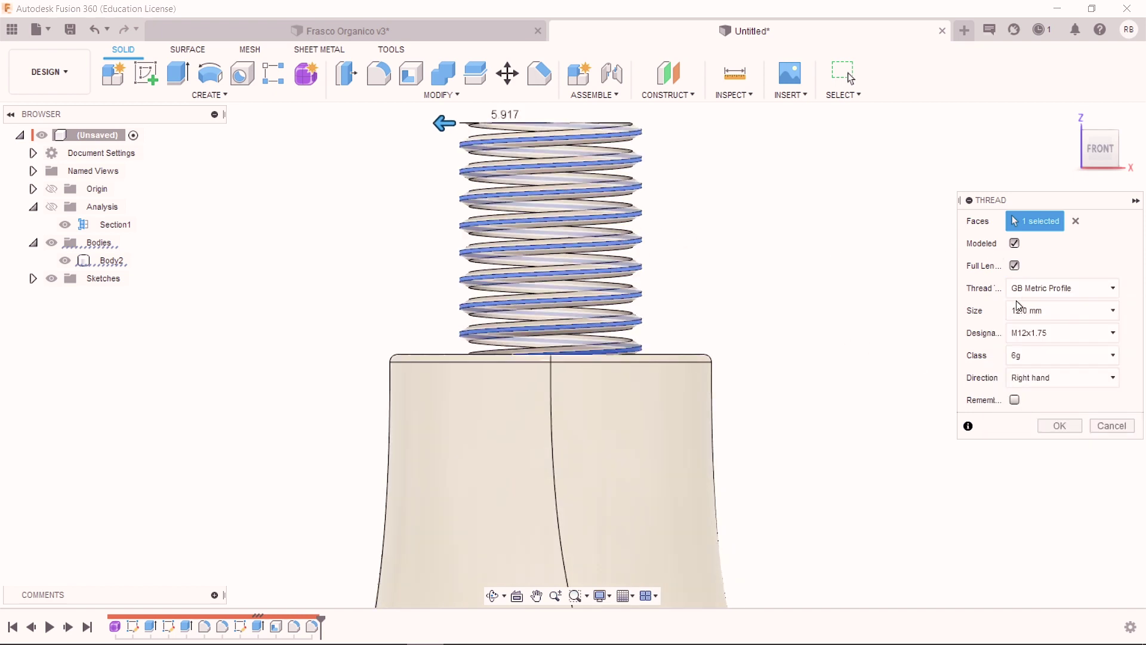
{"action": "left_click", "coordinate": [1030, 311]}
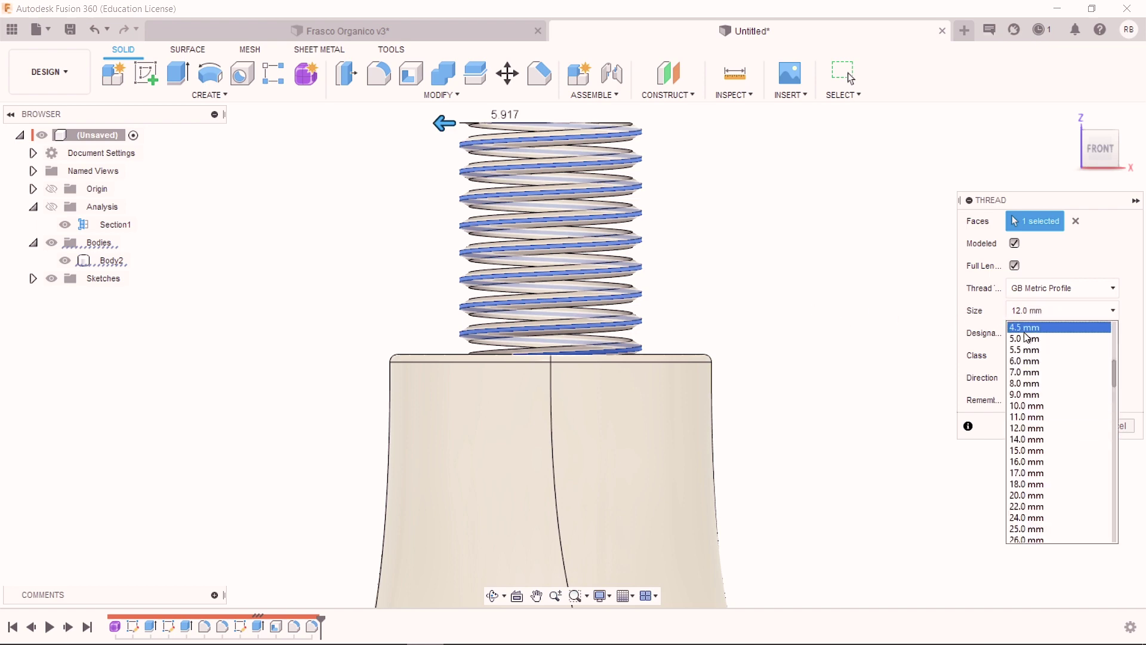
{"action": "middle_click_drag", "start_coordinate": [543, 173], "coordinate": [518, 238], "text": "shift"}
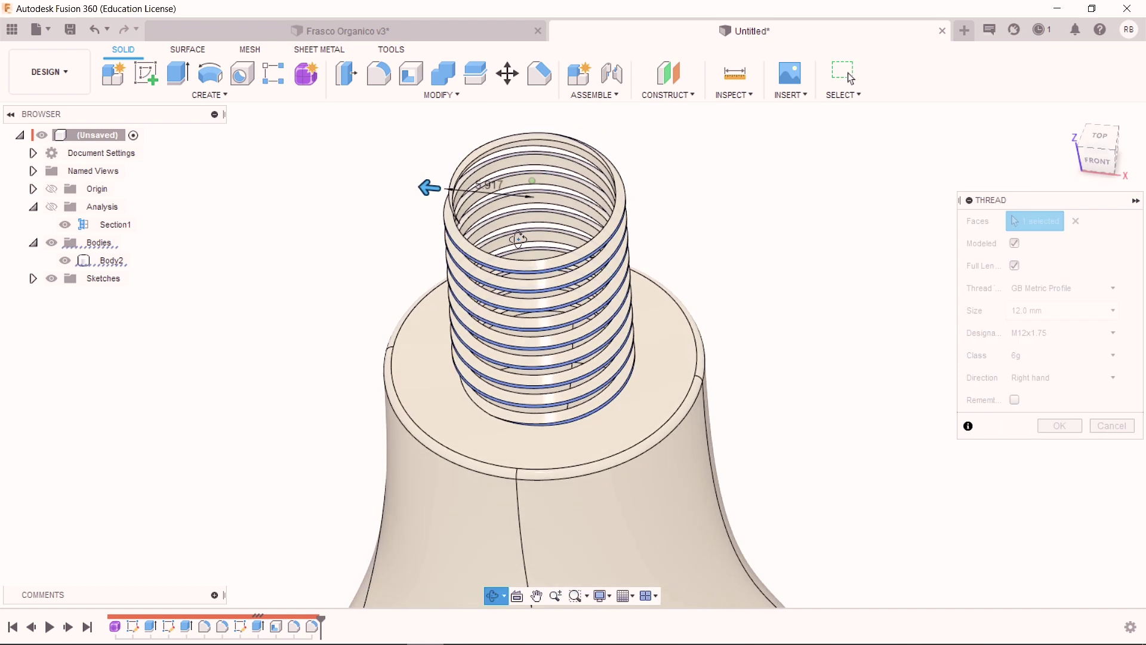
{"action": "left_click", "coordinate": [1063, 311]}
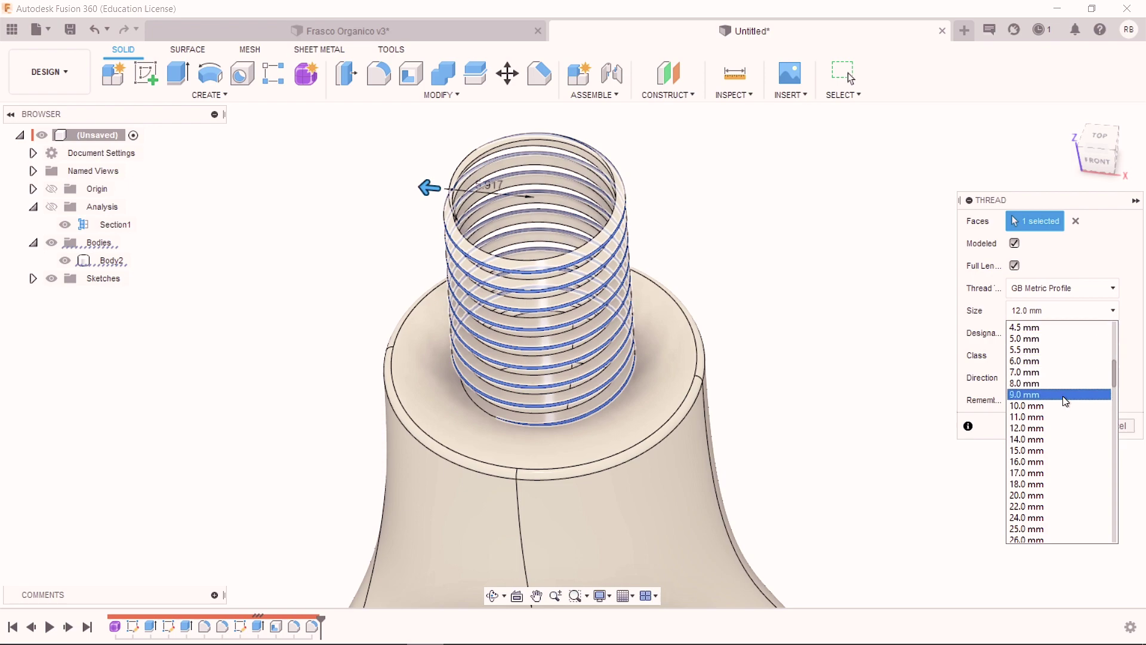
{"action": "left_click", "coordinate": [1030, 438]}
{"action": "mouse_move", "coordinate": [638, 334]}
{"action": "middle_mouse_down", "text": "shift"}
{"action": "mouse_move", "coordinate": [671, 265]}
{"action": "mouse_move", "coordinate": [683, 263]}
{"action": "mouse_move", "coordinate": [752, 294]}
{"action": "mouse_move", "coordinate": [724, 307]}
{"action": "mouse_move", "coordinate": [727, 294]}
{"action": "mouse_move", "coordinate": [762, 358]}
{"action": "mouse_move", "coordinate": [762, 312]}
{"action": "mouse_move", "coordinate": [716, 225]}
{"action": "mouse_move", "coordinate": [721, 281]}
{"action": "middle_mouse_up", "text": "shift"}
Step: Change the thread size to 15.0 mm for an M15x1.5 designation
{"action": "left_click", "coordinate": [1057, 310]}
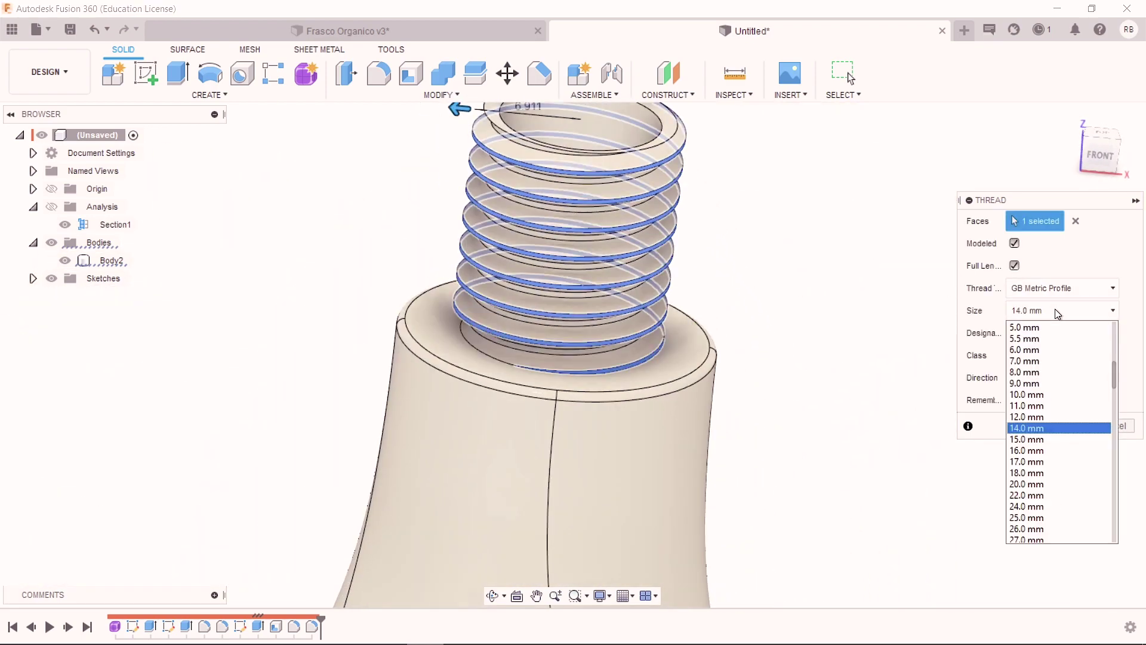
{"action": "left_click", "coordinate": [1063, 440]}
{"action": "middle_click_drag", "start_coordinate": [807, 301], "coordinate": [793, 266], "text": "shift"}
{"action": "scroll", "coordinate": [1122, 307], "scroll_direction": "up", "scroll_amount": 2}
{"action": "left_click", "coordinate": [1064, 334]}
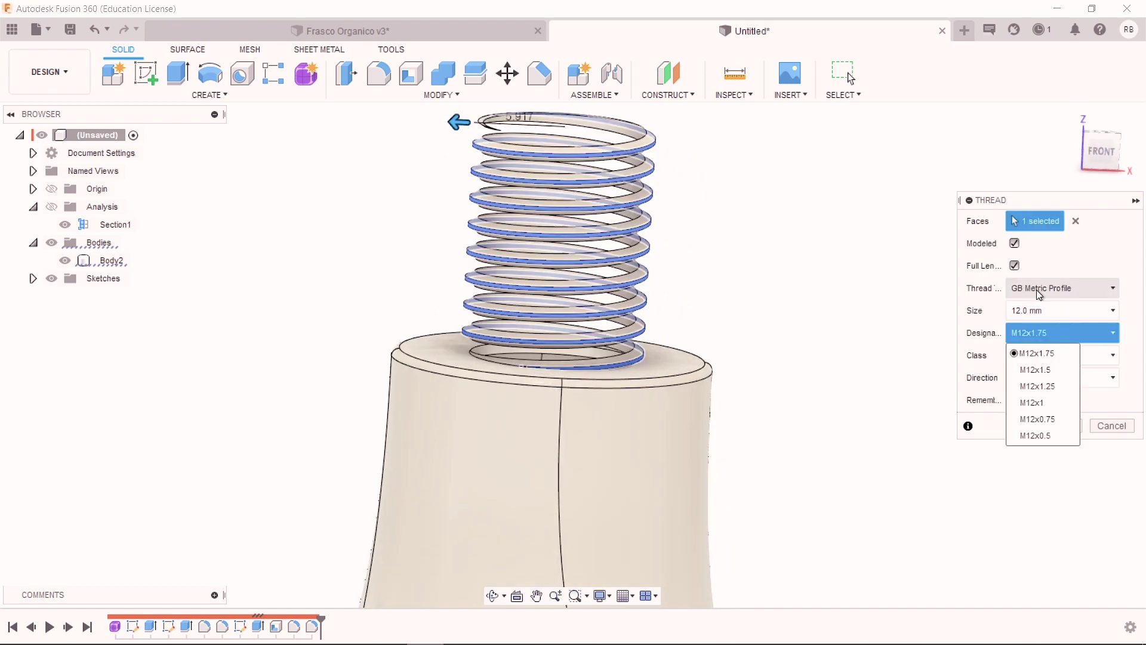
{"action": "left_click", "coordinate": [1065, 333]}
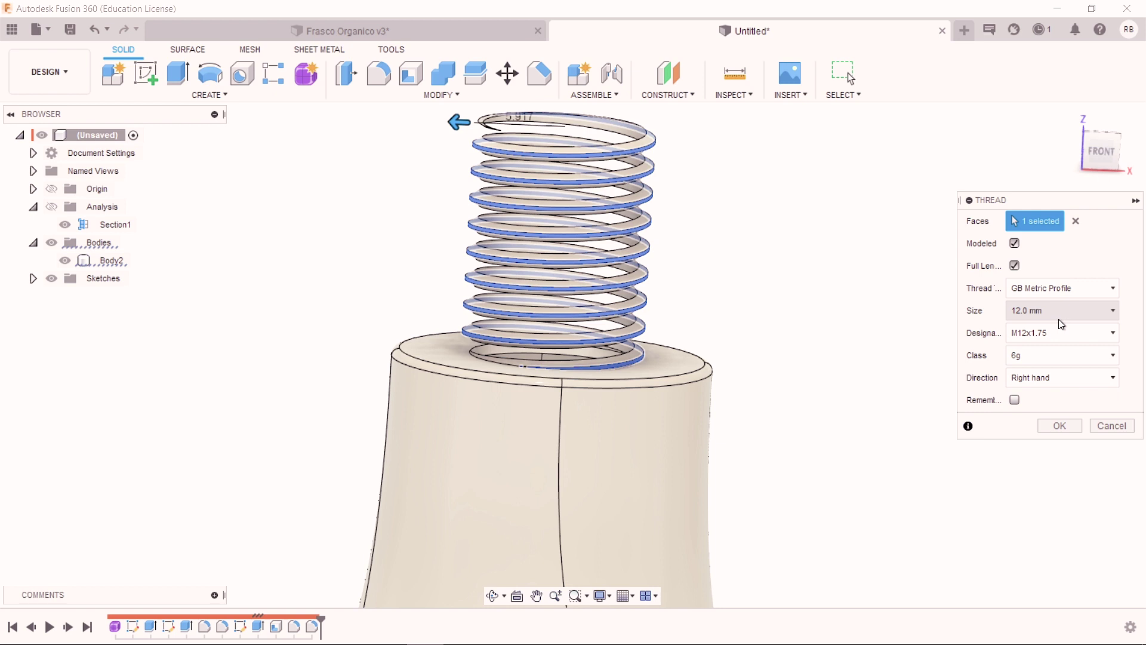
{"action": "left_click", "coordinate": [1053, 315]}
{"action": "left_click", "coordinate": [1056, 449]}
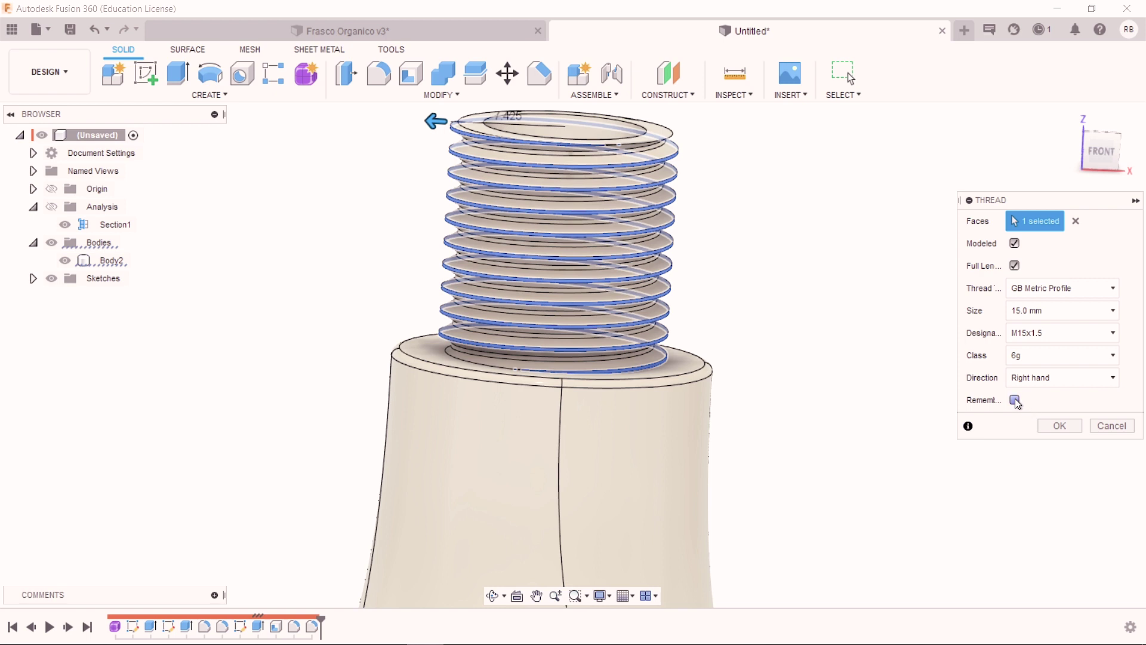
Step: Create the modeled M15x1.5 metric thread on the bottle neck and orbit to inspect it
{"action": "left_click", "coordinate": [1059, 426]}
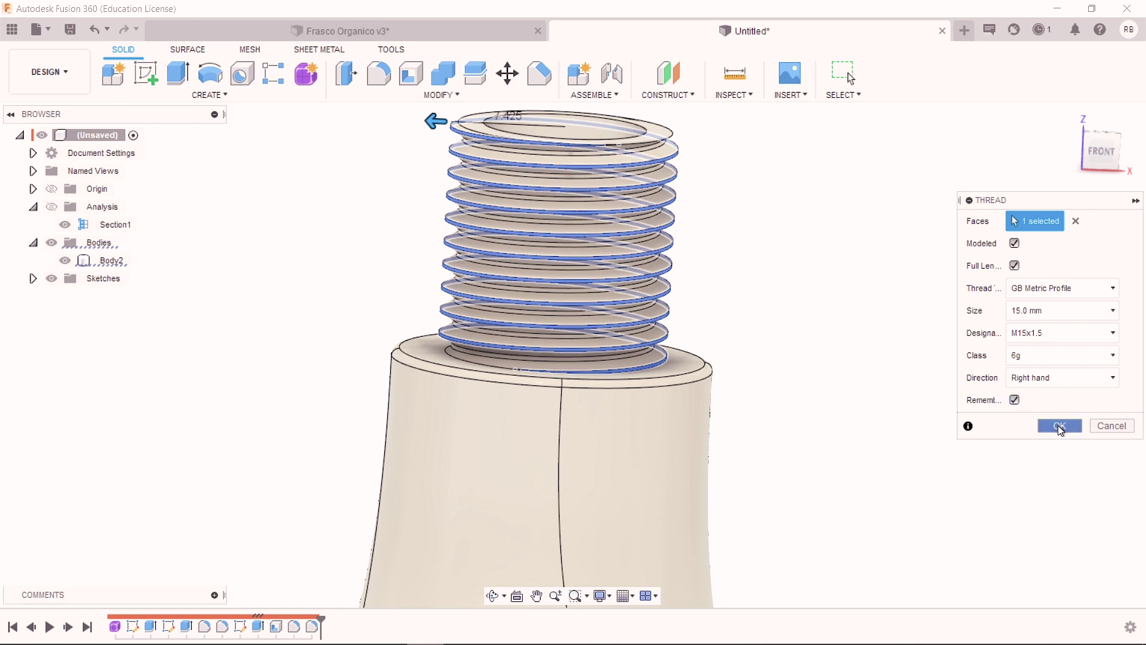
{"action": "scroll", "coordinate": [967, 301], "scroll_direction": "down", "scroll_amount": 3}
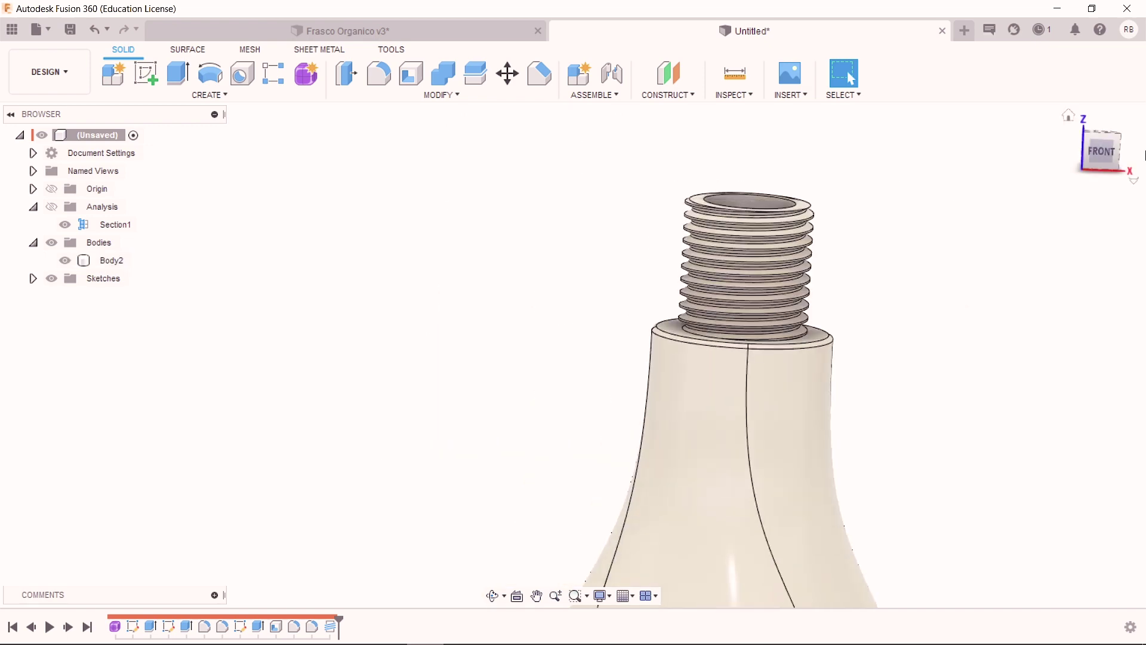
{"action": "middle_click_drag", "start_coordinate": [882, 238], "coordinate": [869, 260], "text": "shift"}
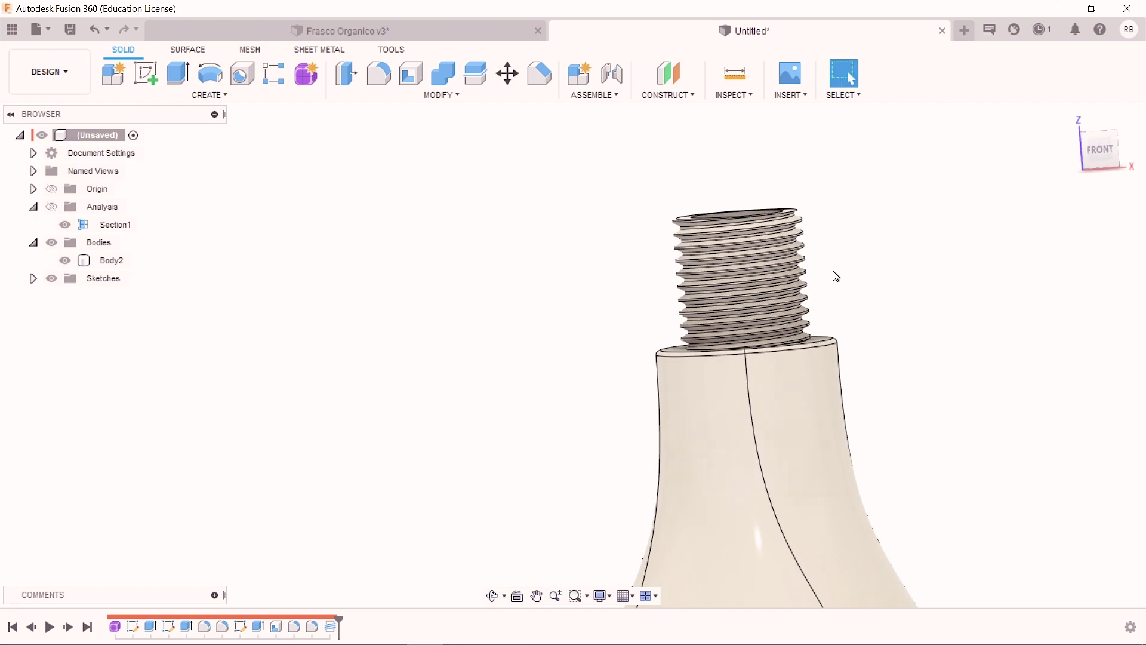
{"action": "scroll", "coordinate": [686, 212], "scroll_direction": "up", "scroll_amount": 5}
{"action": "mouse_move", "coordinate": [596, 180]}
{"action": "middle_mouse_down", "text": "shift"}
{"action": "mouse_move", "coordinate": [688, 302]}
{"action": "mouse_move", "coordinate": [660, 320]}
{"action": "mouse_move", "coordinate": [682, 306]}
{"action": "mouse_move", "coordinate": [750, 314]}
{"action": "mouse_move", "coordinate": [650, 324]}
{"action": "mouse_move", "coordinate": [1025, 192]}
{"action": "mouse_move", "coordinate": [1066, 281]}
{"action": "mouse_move", "coordinate": [1086, 276]}
{"action": "mouse_move", "coordinate": [1026, 215]}
{"action": "mouse_move", "coordinate": [984, 199]}
{"action": "mouse_move", "coordinate": [1023, 165]}
{"action": "middle_mouse_up", "text": "shift"}
Step: Start a fillet on the thread's top edge and drag its radius to about 0.54 mm
{"action": "key", "text": "f"}
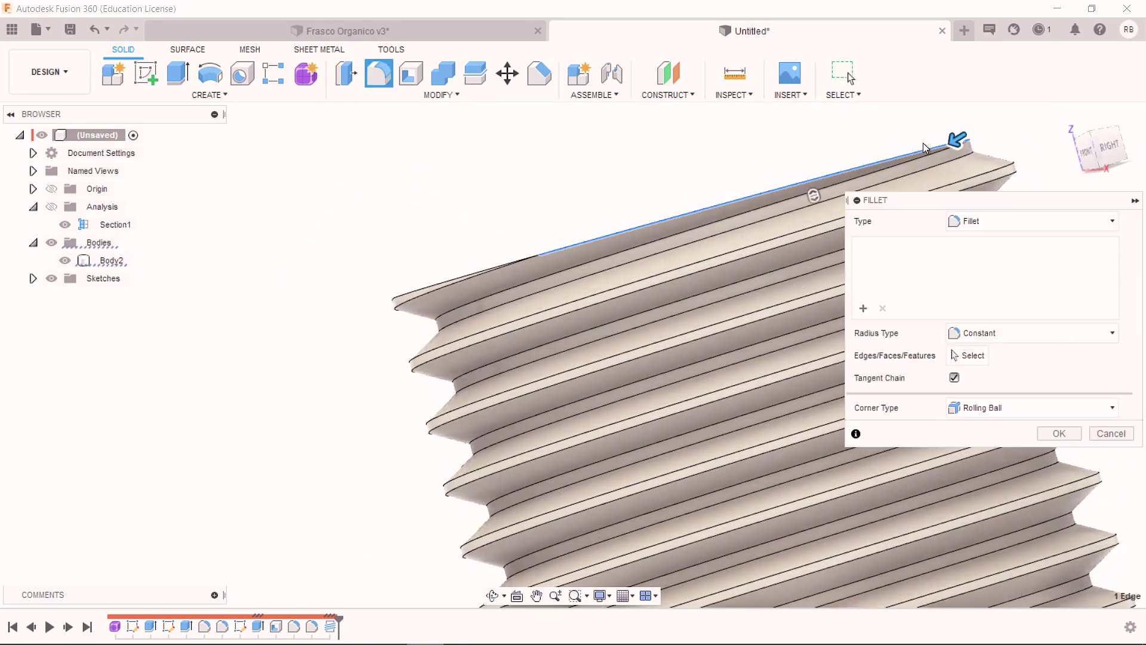
{"action": "left_click", "coordinate": [939, 158]}
{"action": "left_click_drag", "start_coordinate": [955, 140], "coordinate": [920, 156]}
{"action": "mouse_move", "coordinate": [507, 281]}
{"action": "middle_mouse_down", "text": "shift"}
{"action": "mouse_move", "coordinate": [601, 278]}
{"action": "mouse_move", "coordinate": [522, 214]}
{"action": "middle_mouse_up", "text": "shift"}
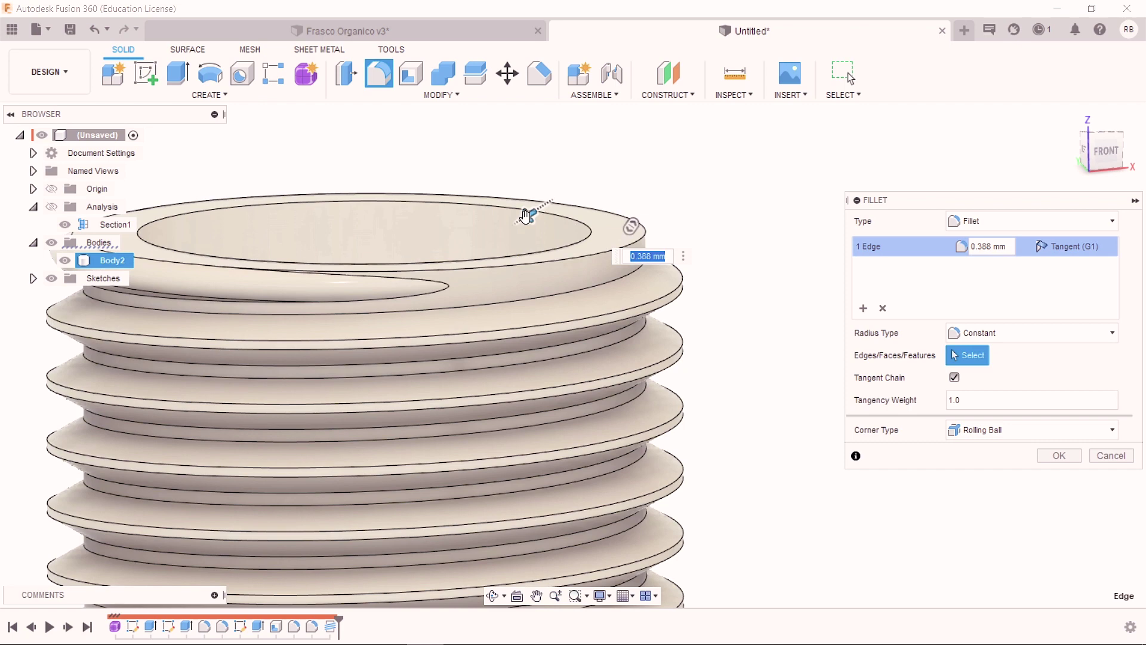
{"action": "left_click_drag", "start_coordinate": [516, 225], "coordinate": [506, 224]}
{"action": "scroll", "coordinate": [471, 332], "scroll_direction": "down", "scroll_amount": 5}
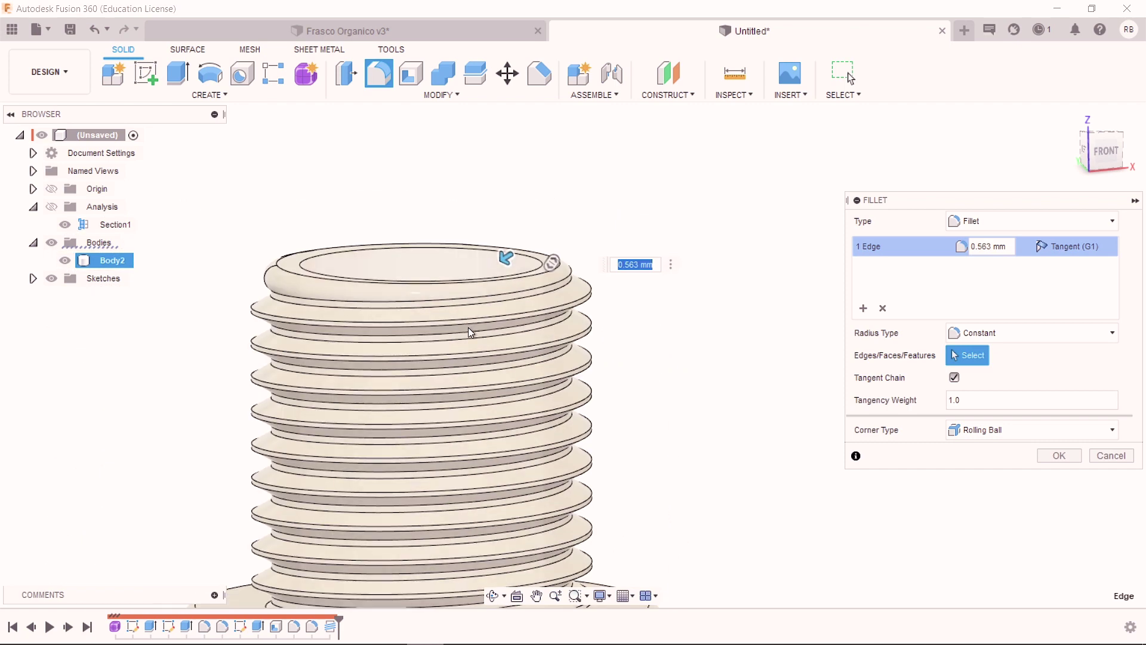
{"action": "scroll", "coordinate": [471, 333], "scroll_direction": "down", "scroll_amount": 3}
{"action": "mouse_move", "coordinate": [454, 340]}
{"action": "middle_mouse_down", "text": "shift"}
{"action": "mouse_move", "coordinate": [377, 356]}
{"action": "mouse_move", "coordinate": [384, 366]}
{"action": "middle_mouse_up", "text": "shift"}
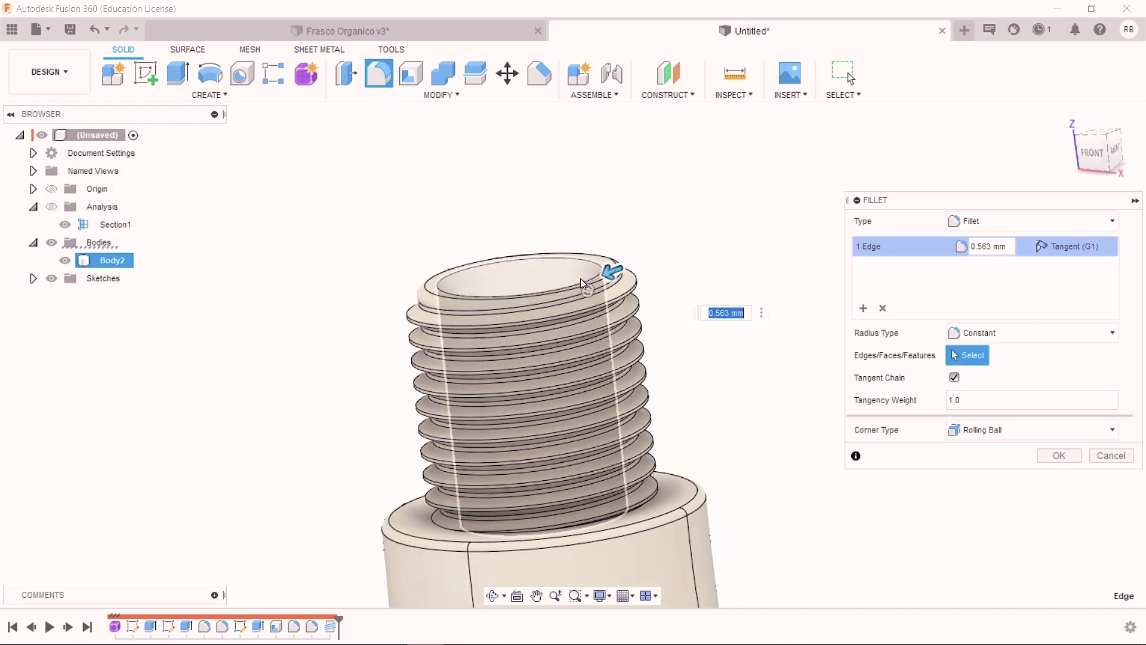
Step: Settle the fillet radius at 0.411 mm, check it from several angles, and apply it
{"action": "left_click_drag", "start_coordinate": [606, 269], "coordinate": [615, 272]}
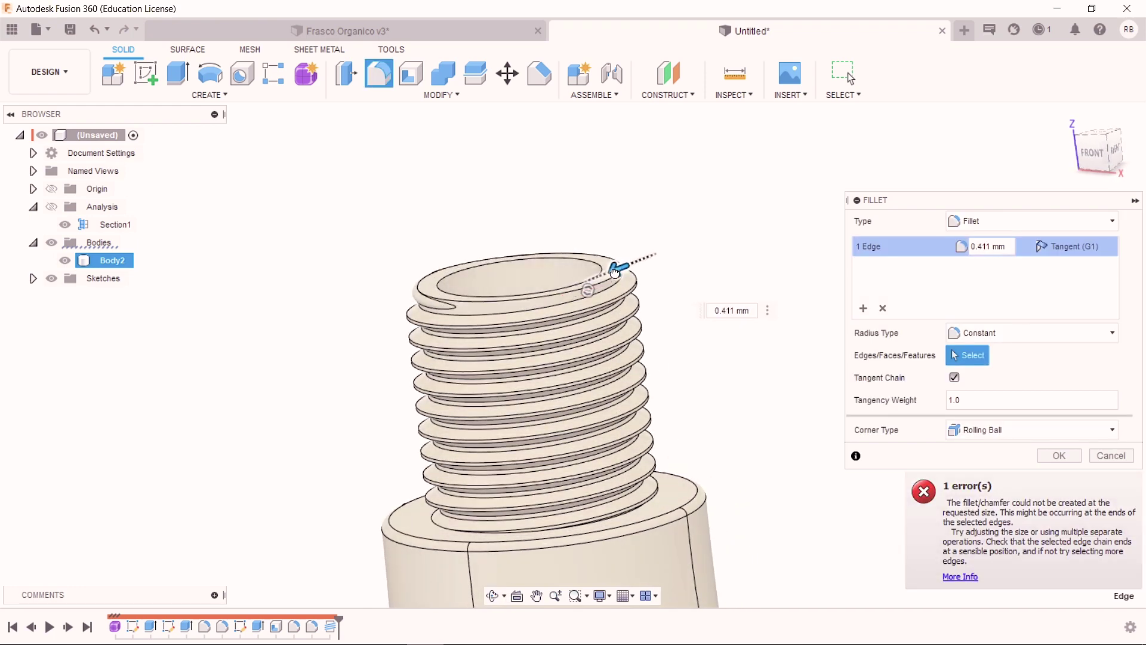
{"action": "middle_click_drag", "start_coordinate": [465, 358], "coordinate": [328, 363], "text": "shift"}
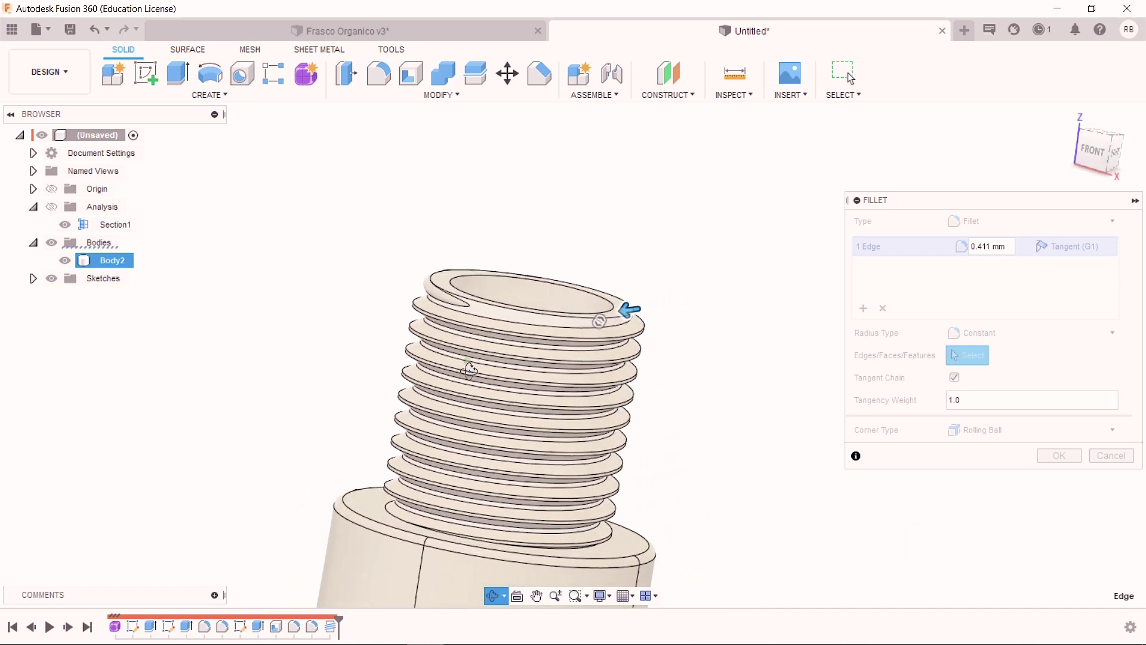
{"action": "middle_click_drag", "start_coordinate": [327, 363], "coordinate": [468, 366], "text": "shift"}
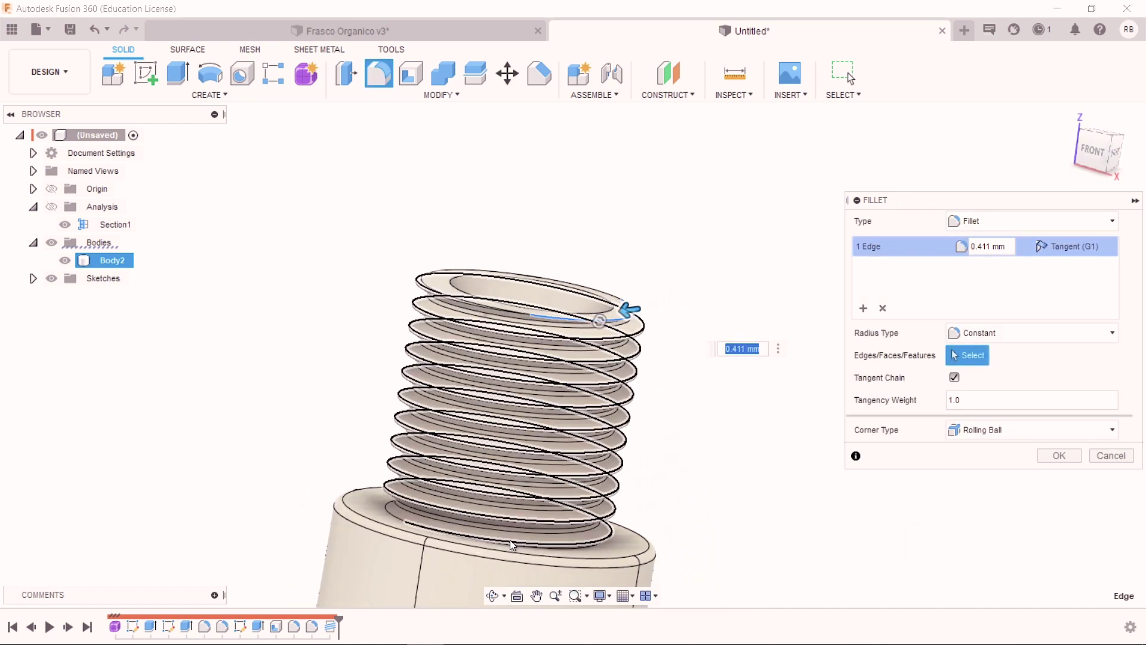
{"action": "middle_click_drag", "start_coordinate": [513, 546], "coordinate": [1048, 456], "text": "shift"}
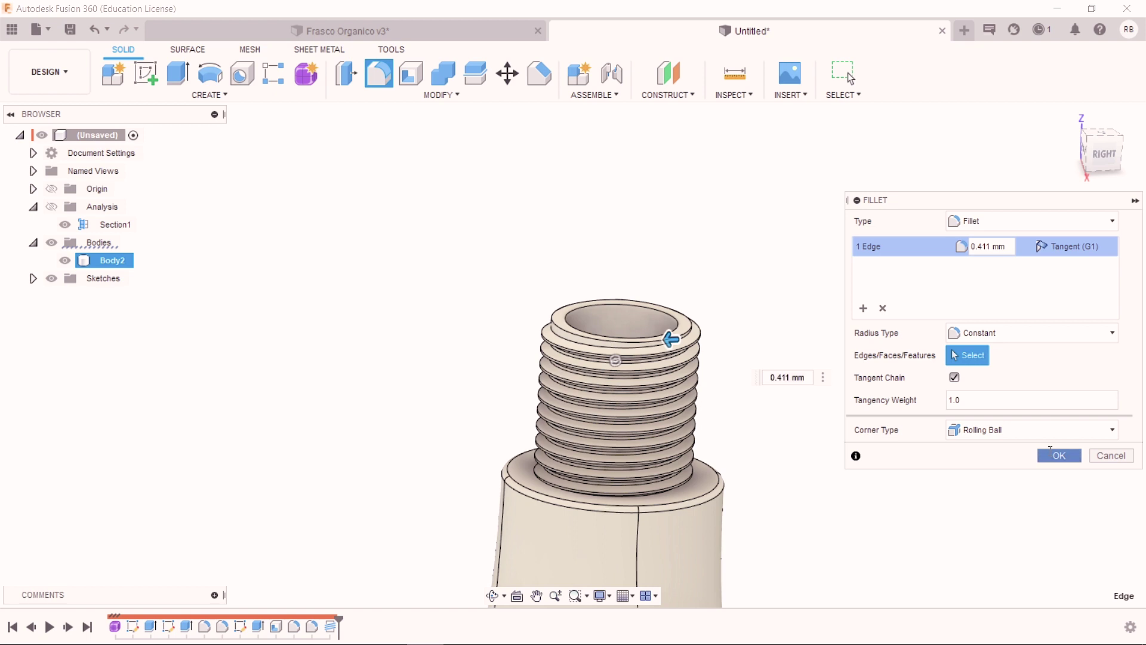
{"action": "left_click", "coordinate": [1051, 455]}
{"action": "middle_click_drag", "start_coordinate": [1026, 455], "coordinate": [790, 380], "text": "shift"}
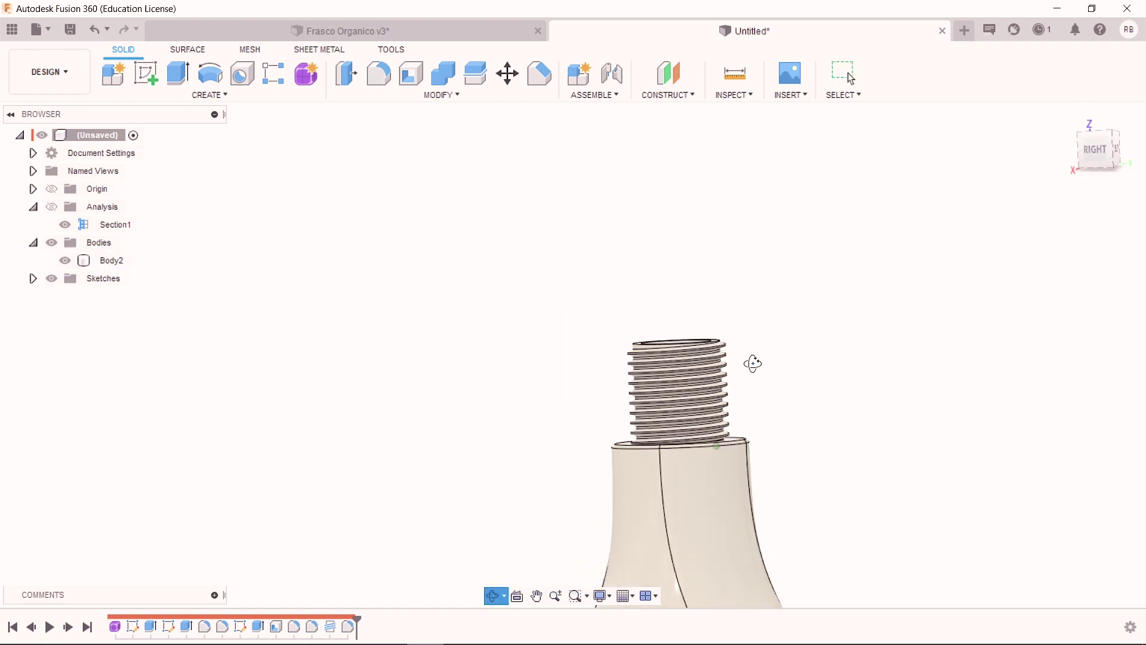
Step: Snap to the front view and select the bottle body Body2 in the browser
{"action": "middle_click_drag", "start_coordinate": [790, 380], "coordinate": [768, 446], "text": "shift"}
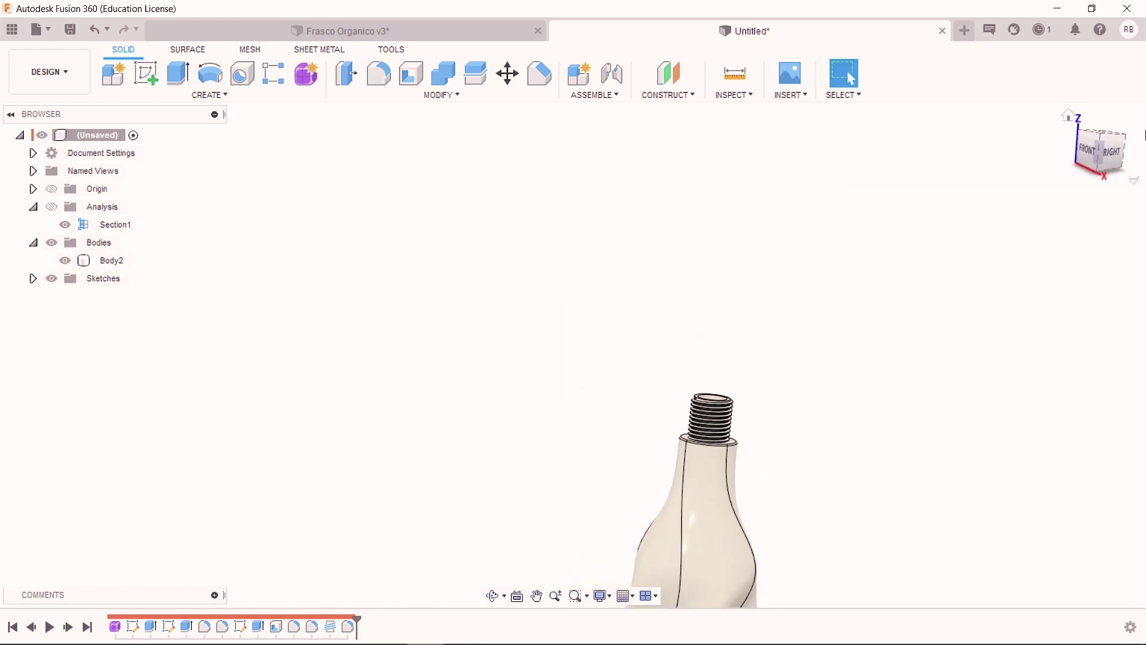
{"action": "left_click", "coordinate": [1087, 150]}
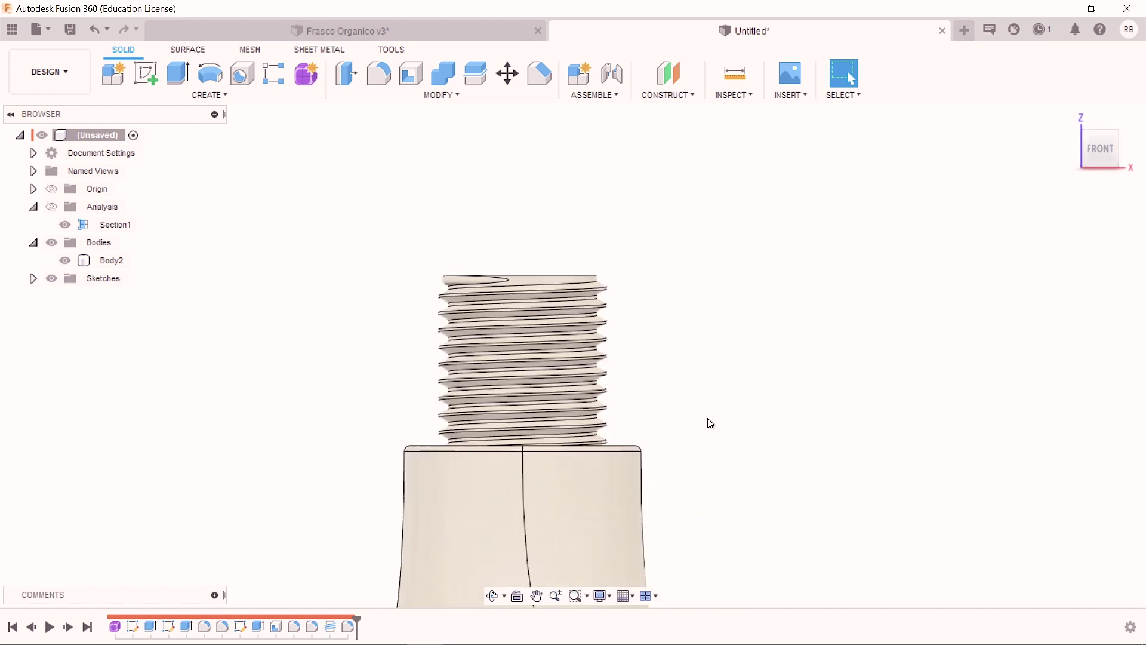
{"action": "key", "text": "Escape"}
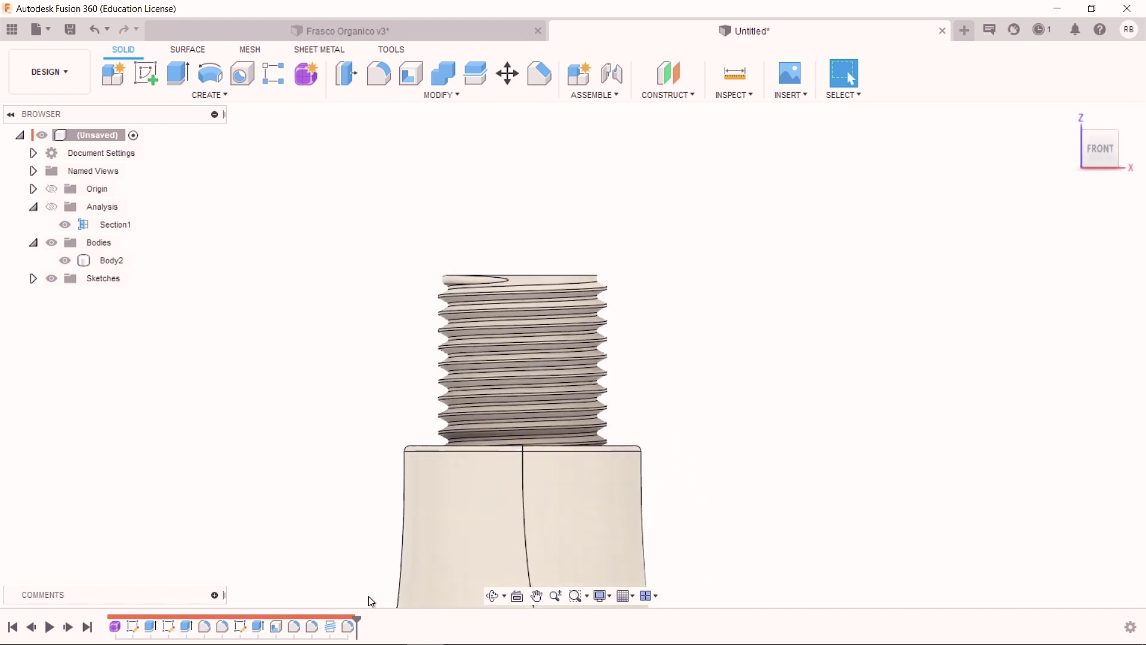
{"action": "left_click", "coordinate": [70, 264]}
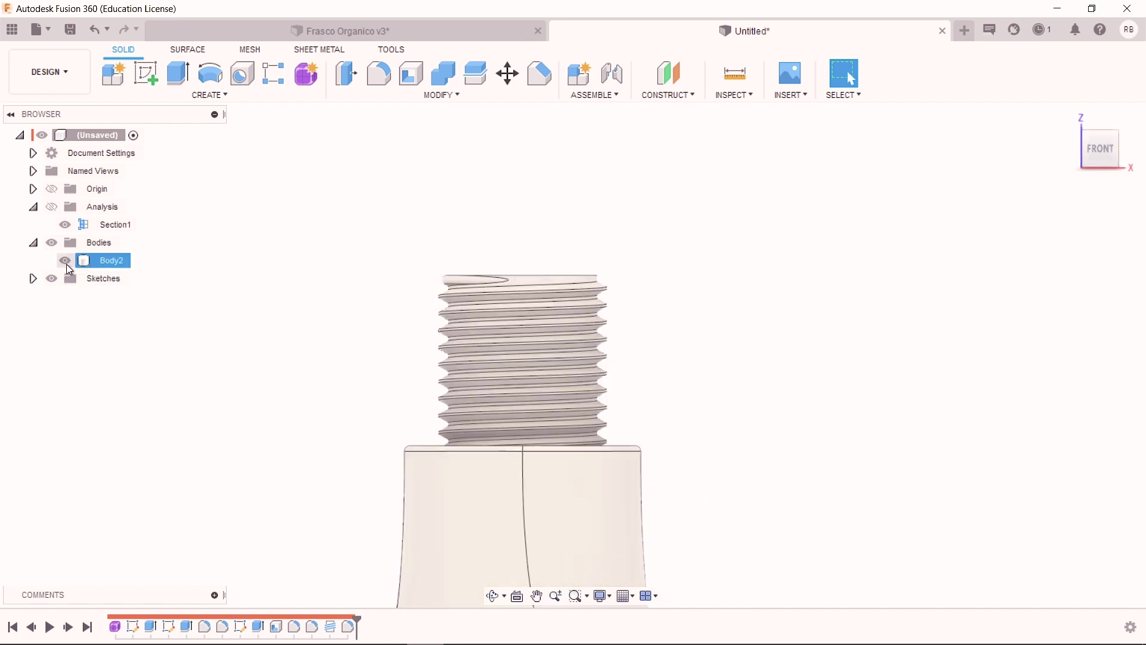
{"action": "left_click", "coordinate": [95, 260]}
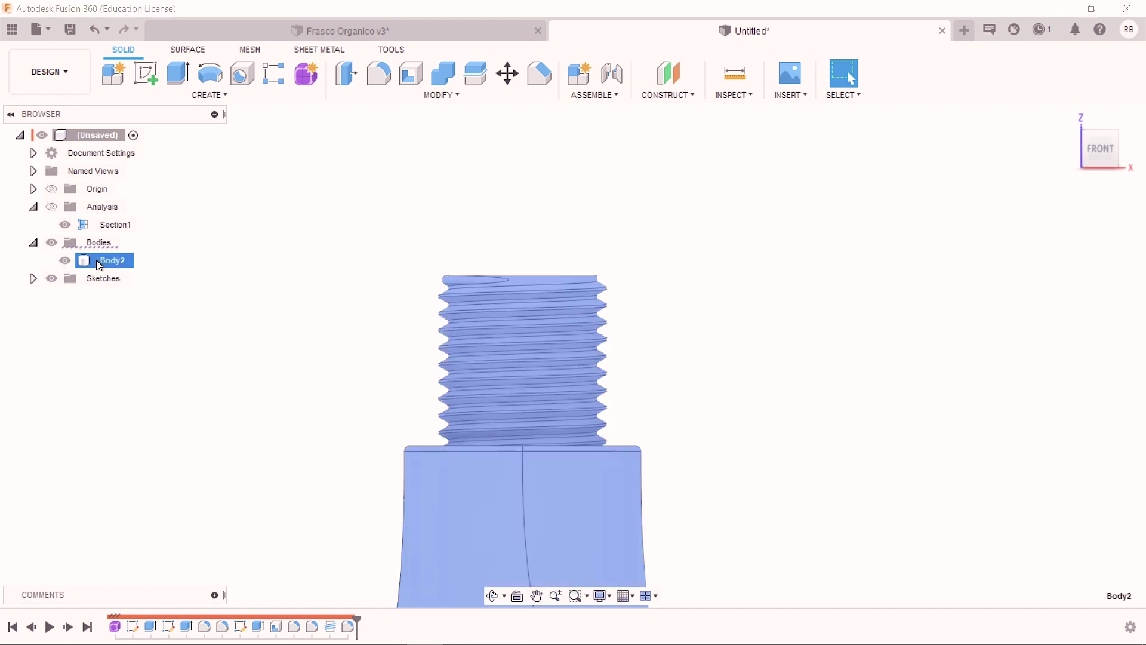
Step: Create a component from Body2 and rename it 'Embalagem'
{"action": "right_click", "coordinate": [96, 259]}
{"action": "left_click", "coordinate": [46, 304]}
{"action": "right_click", "coordinate": [88, 265]}
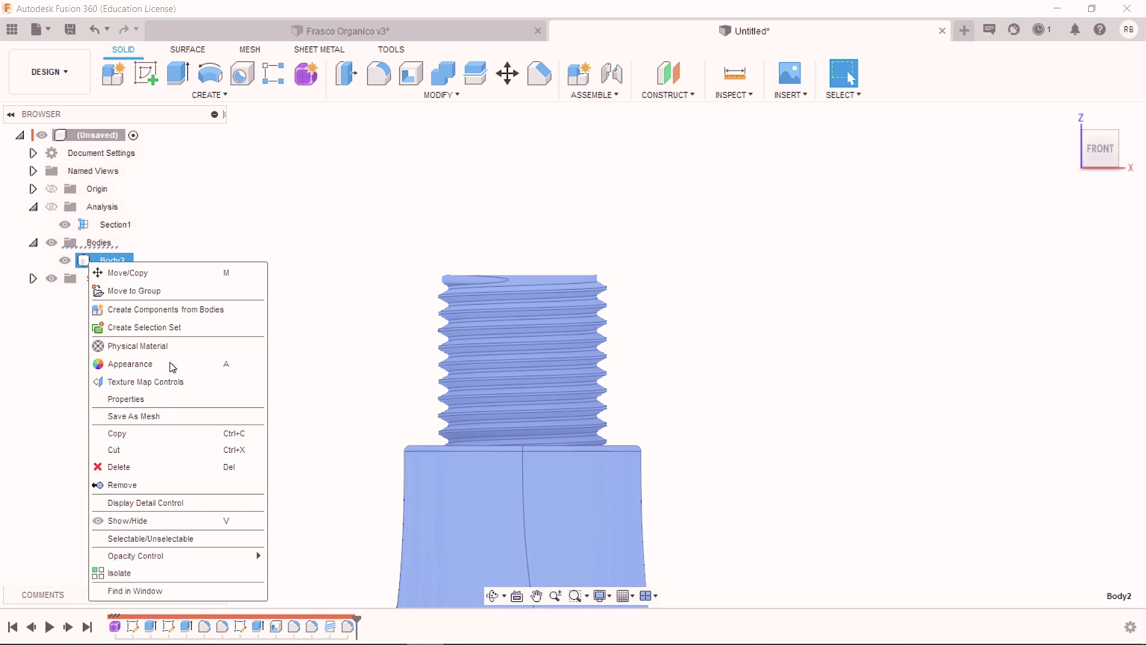
{"action": "left_click", "coordinate": [192, 314]}
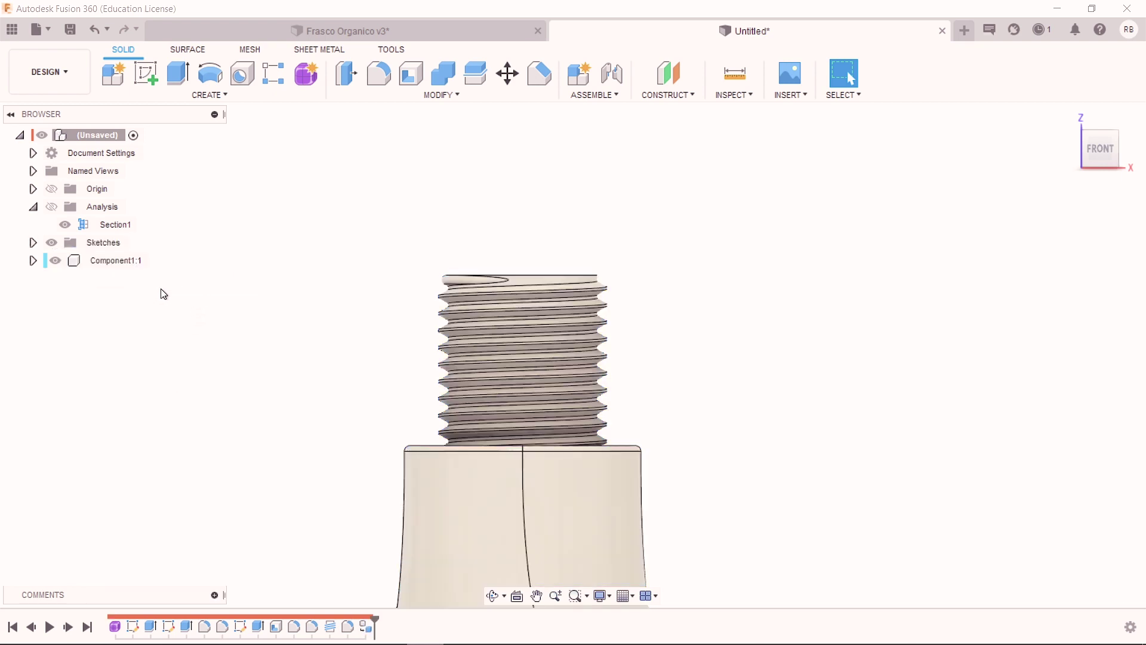
{"action": "double_click", "coordinate": [104, 260]}
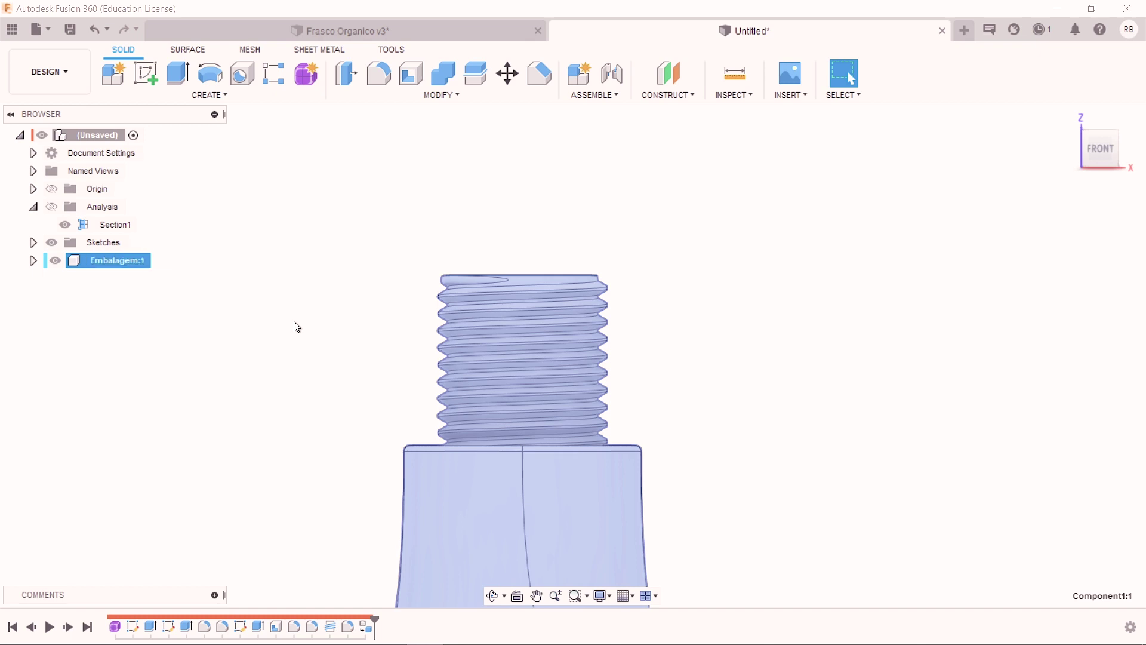
{"action": "left_click", "coordinate": [299, 327]}
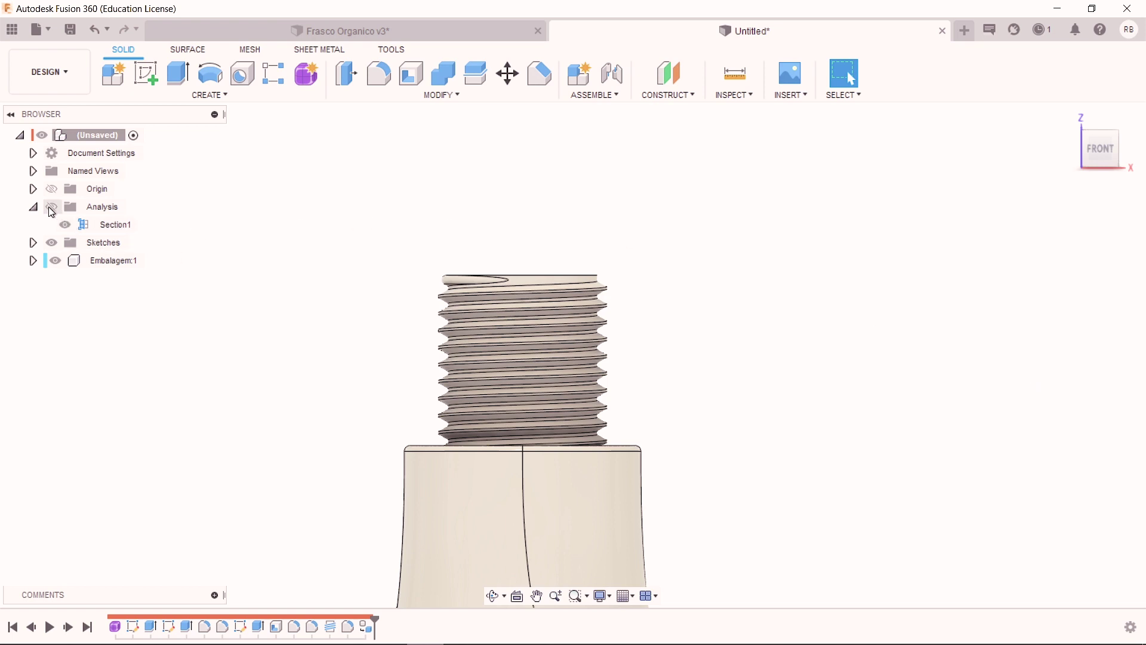
Step: Make Sketch3 visible and hide the Embalagem component
{"action": "left_click", "coordinate": [32, 243]}
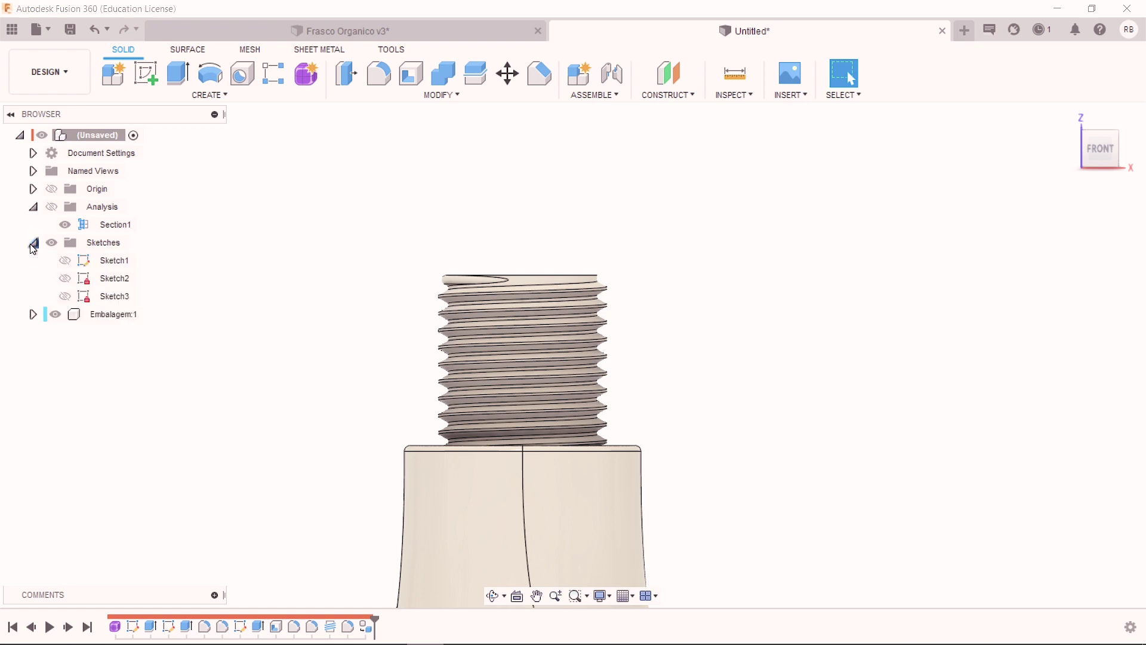
{"action": "left_click", "coordinate": [106, 300]}
{"action": "key", "text": "Escape"}
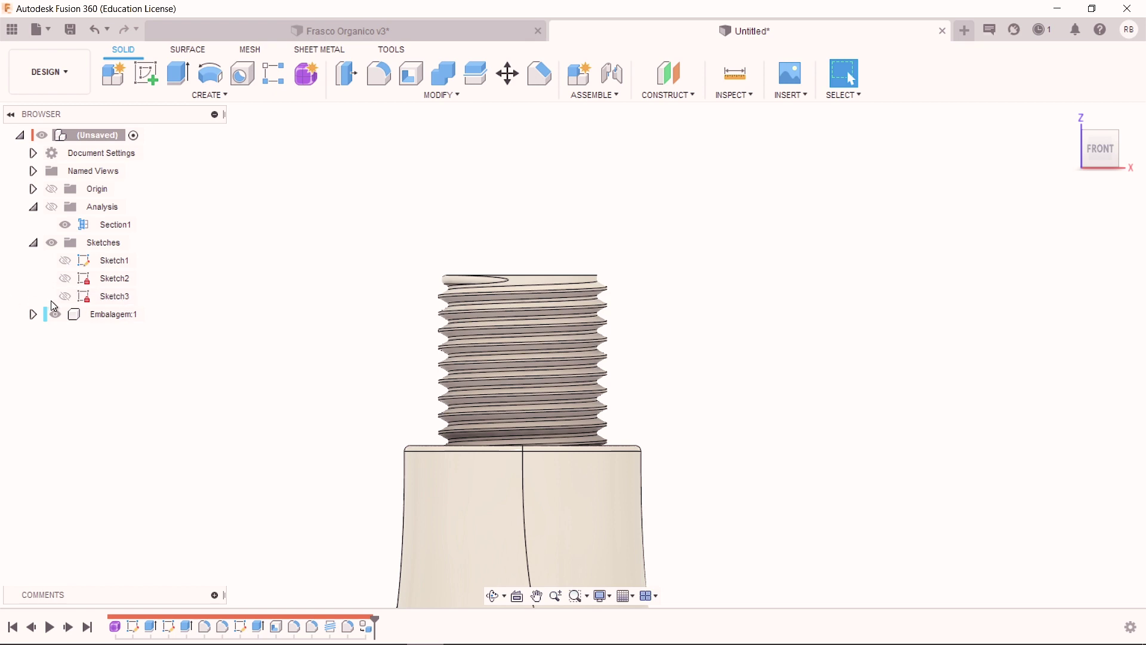
{"action": "left_click", "coordinate": [63, 297]}
{"action": "left_click", "coordinate": [59, 315]}
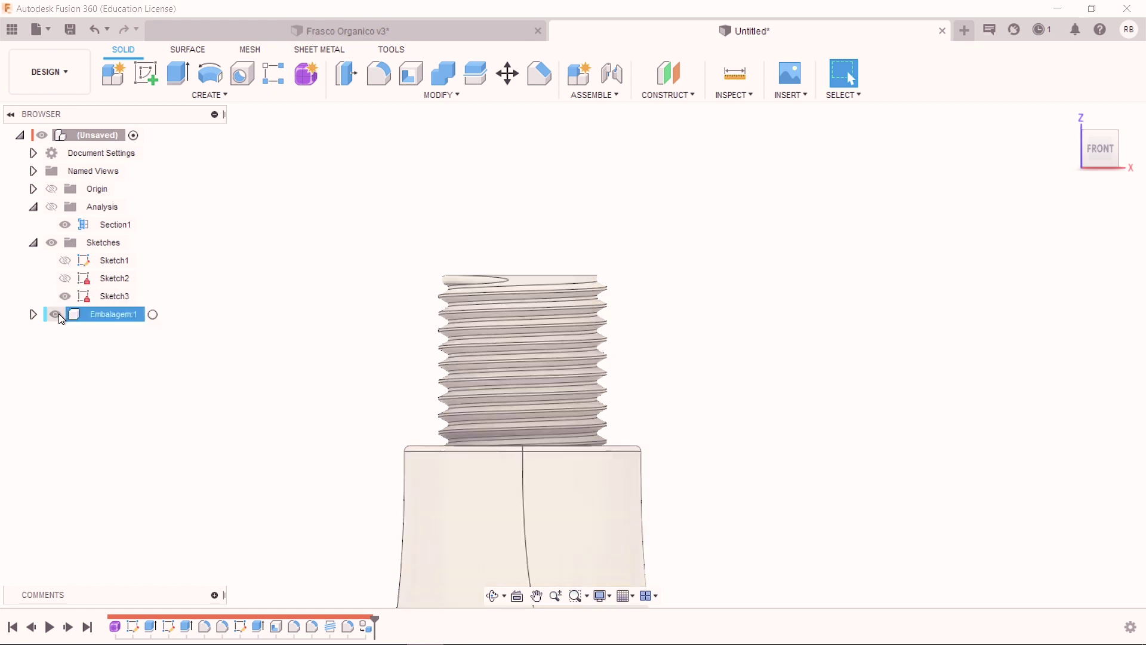
{"action": "left_click", "coordinate": [59, 313]}
Step: Orbit to a top view and select the ring profile between Sketch3's two ellipses
{"action": "middle_click_drag", "start_coordinate": [289, 324], "coordinate": [263, 388], "text": "shift"}
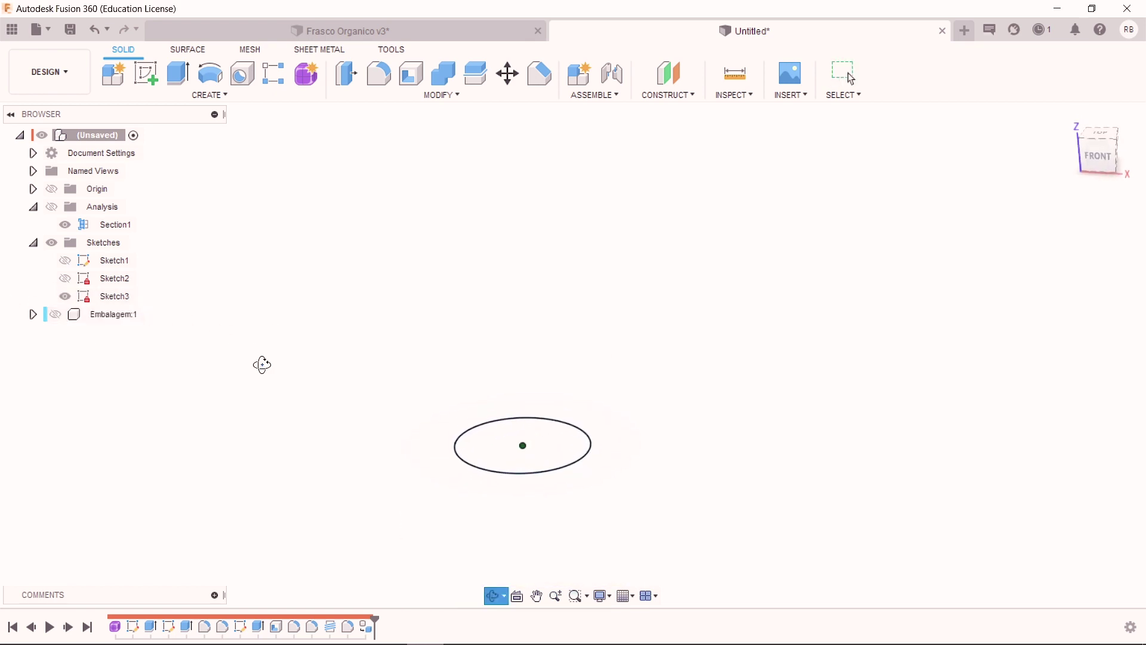
{"action": "left_click", "coordinate": [421, 457]}
{"action": "left_click", "coordinate": [302, 337]}
{"action": "left_click", "coordinate": [451, 441]}
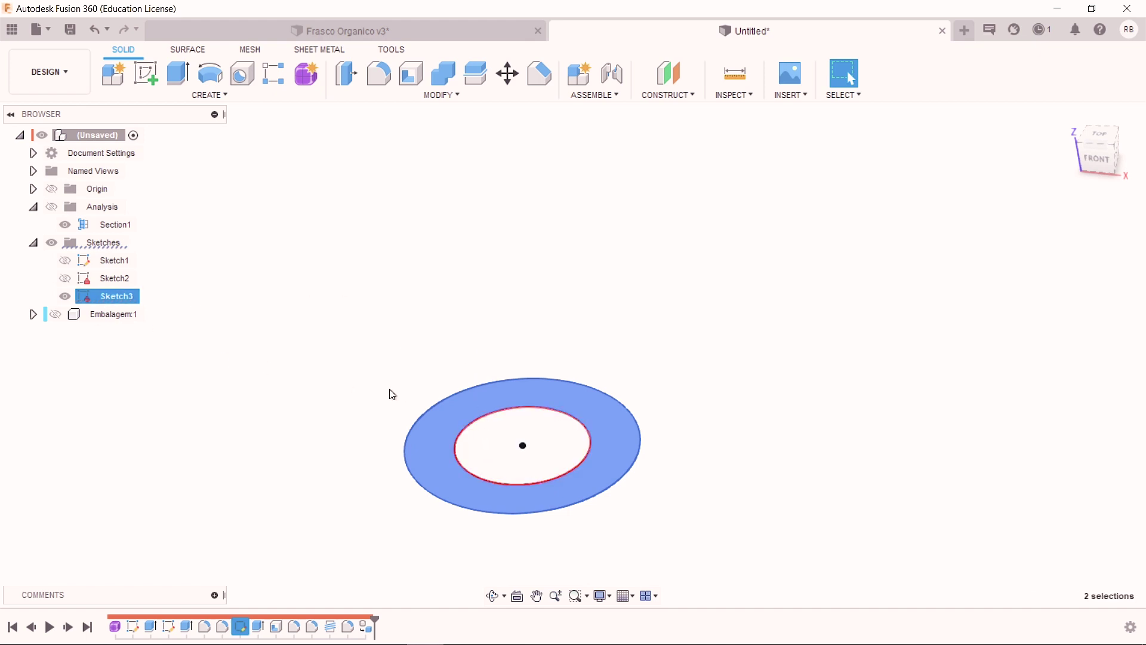
{"action": "left_click", "coordinate": [390, 390]}
{"action": "left_click", "coordinate": [435, 446]}
Step: Extrude both Sketch3 profiles, the inner ellipse and outer ring, upward into a cylinder
{"action": "key", "text": "e"}
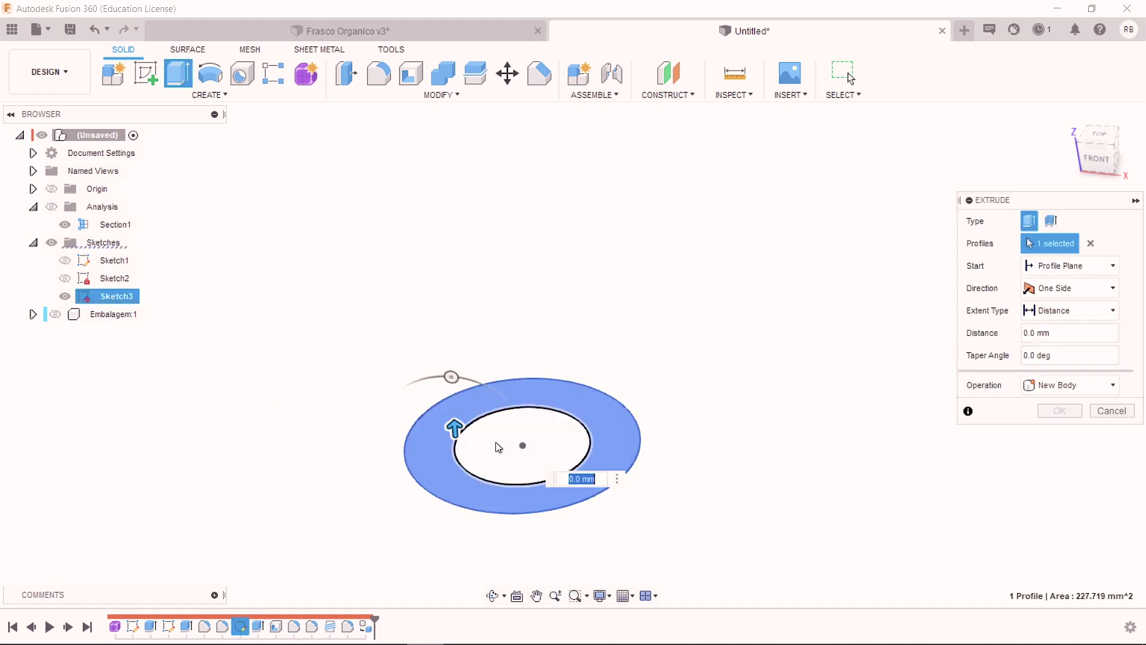
{"action": "key", "text": "Escape"}
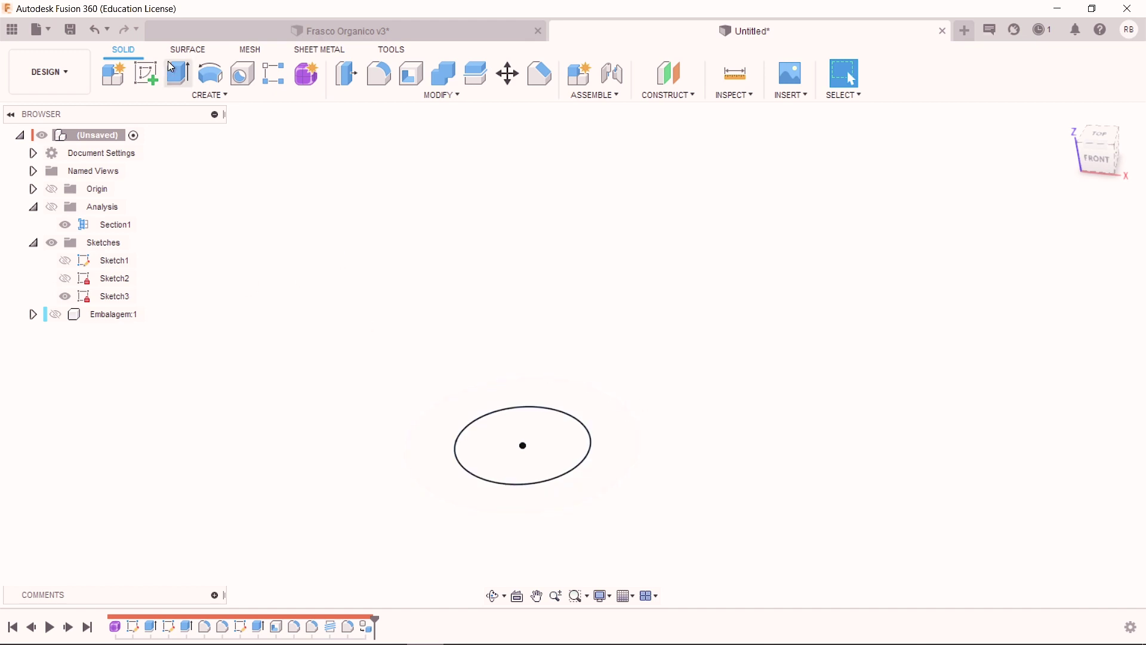
{"action": "left_click", "coordinate": [178, 73]}
{"action": "left_click", "coordinate": [499, 464]}
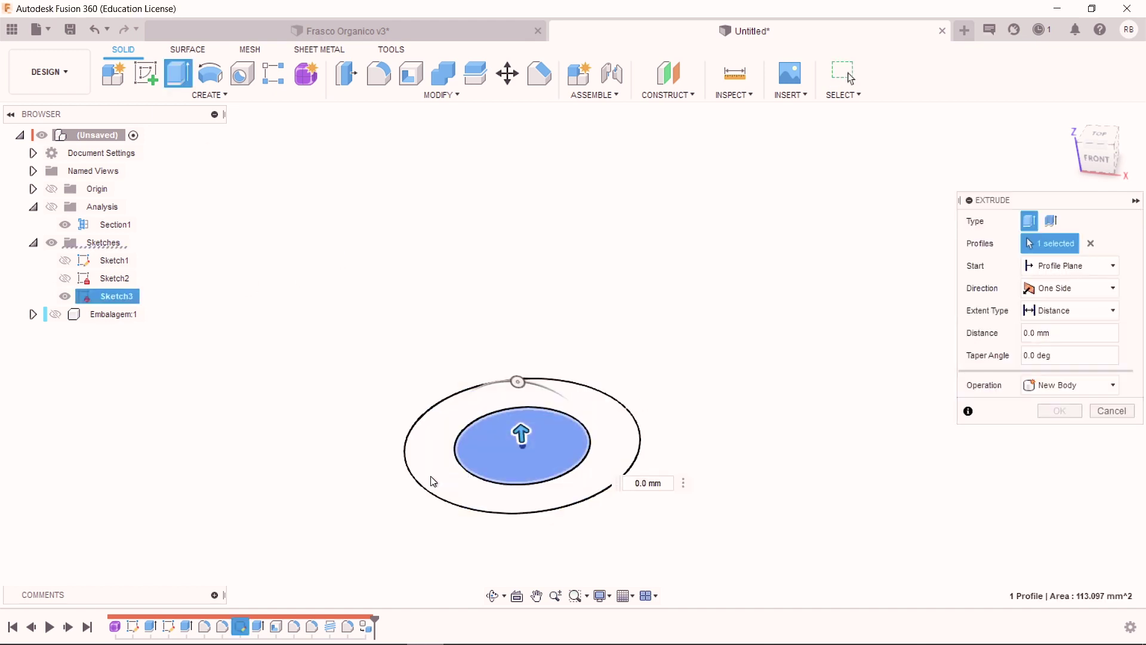
{"action": "left_click", "coordinate": [438, 441]}
{"action": "left_click_drag", "start_coordinate": [455, 431], "coordinate": [456, 272]}
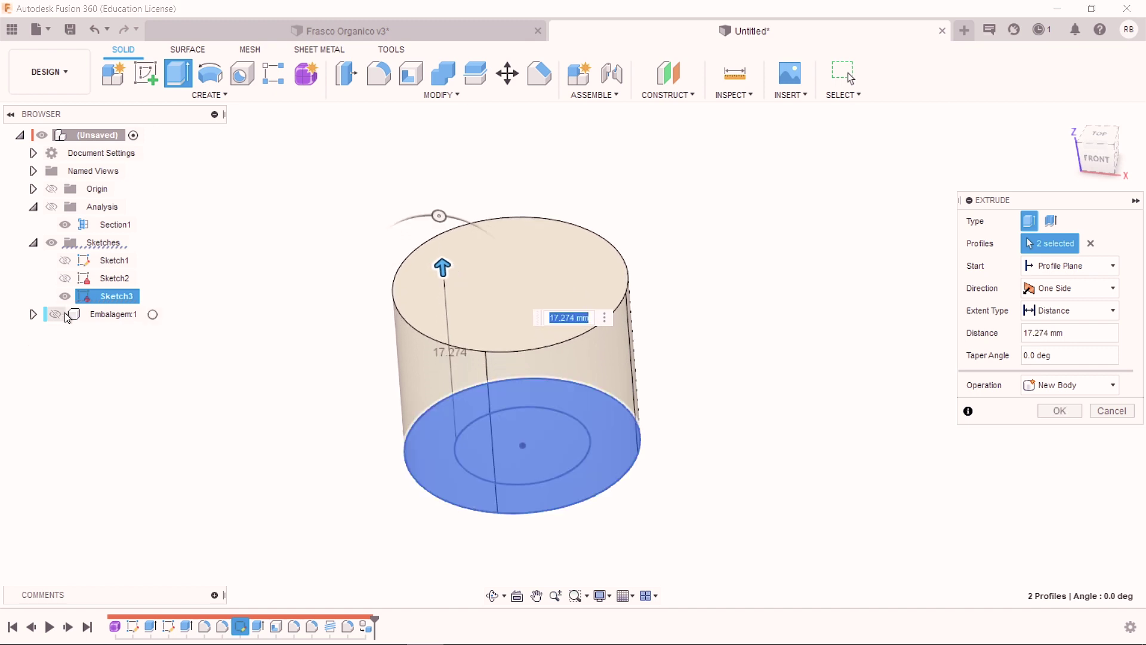
Step: Show the bottle in front view with the section view on, and set the operation to New Body
{"action": "left_click", "coordinate": [55, 315]}
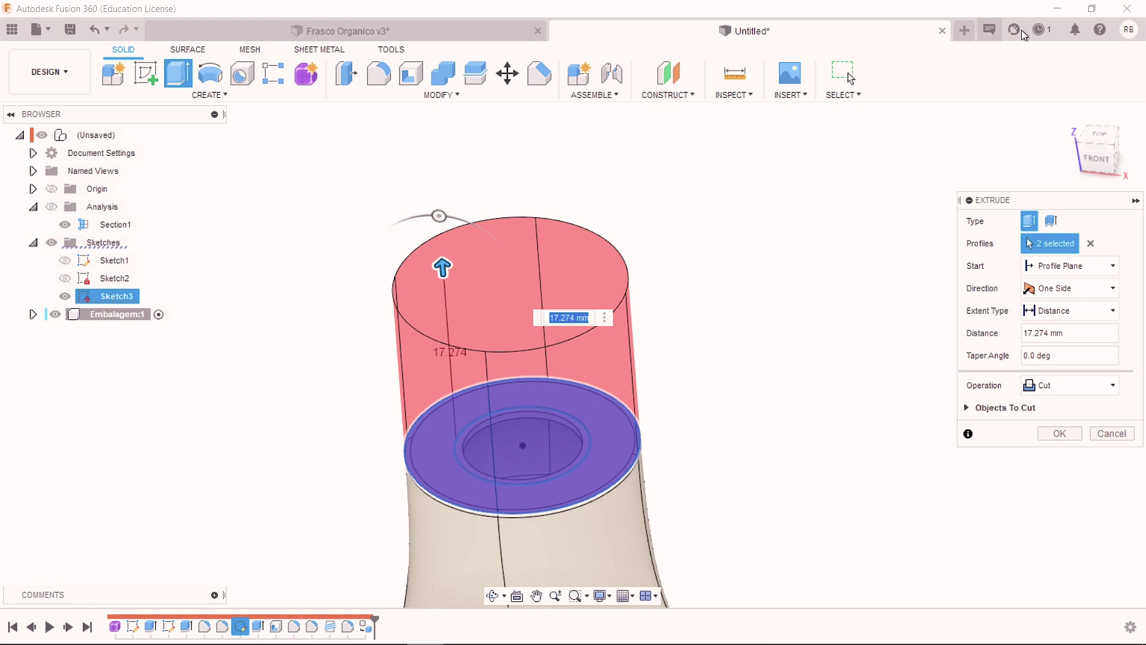
{"action": "left_click", "coordinate": [1096, 158]}
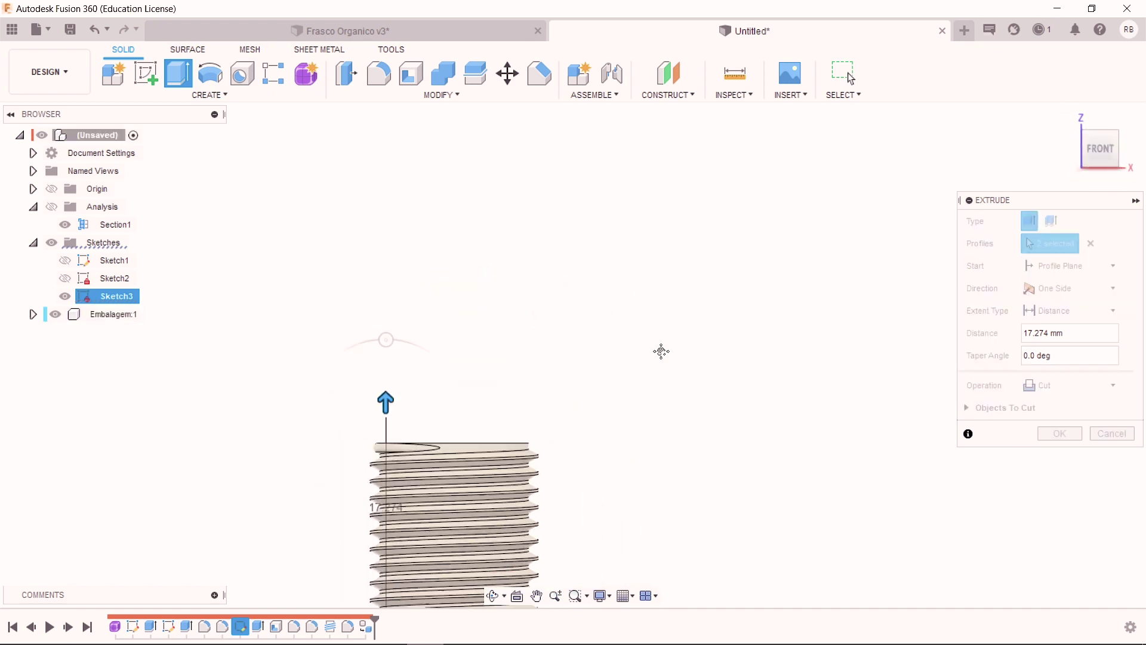
{"action": "left_click", "coordinate": [34, 316]}
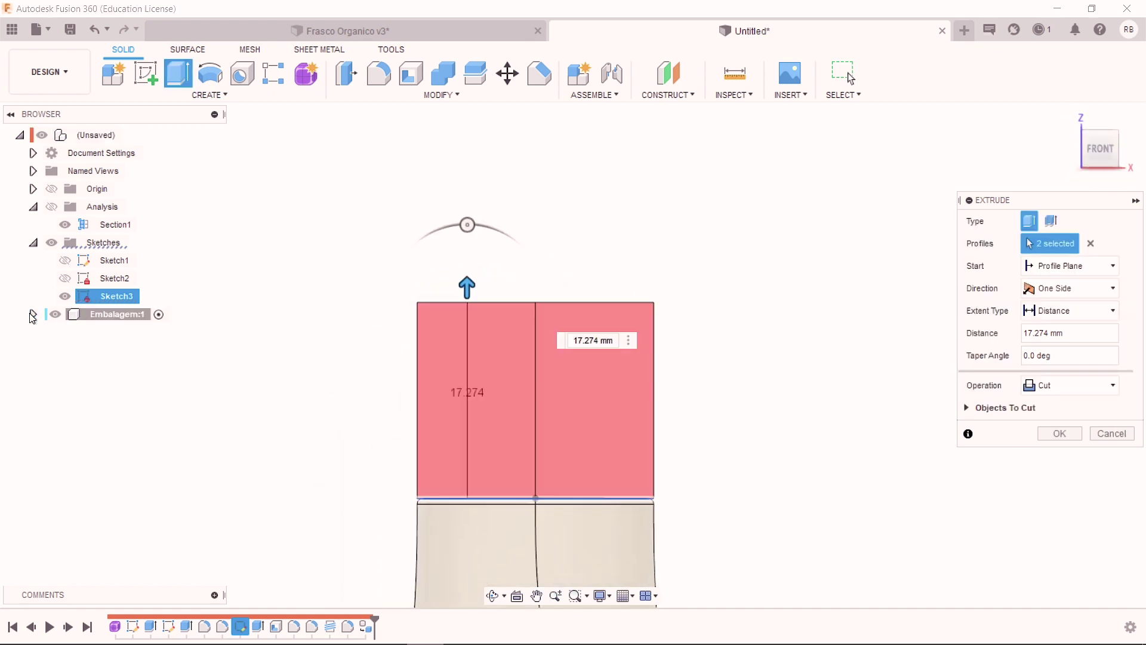
{"action": "left_click", "coordinate": [1070, 391]}
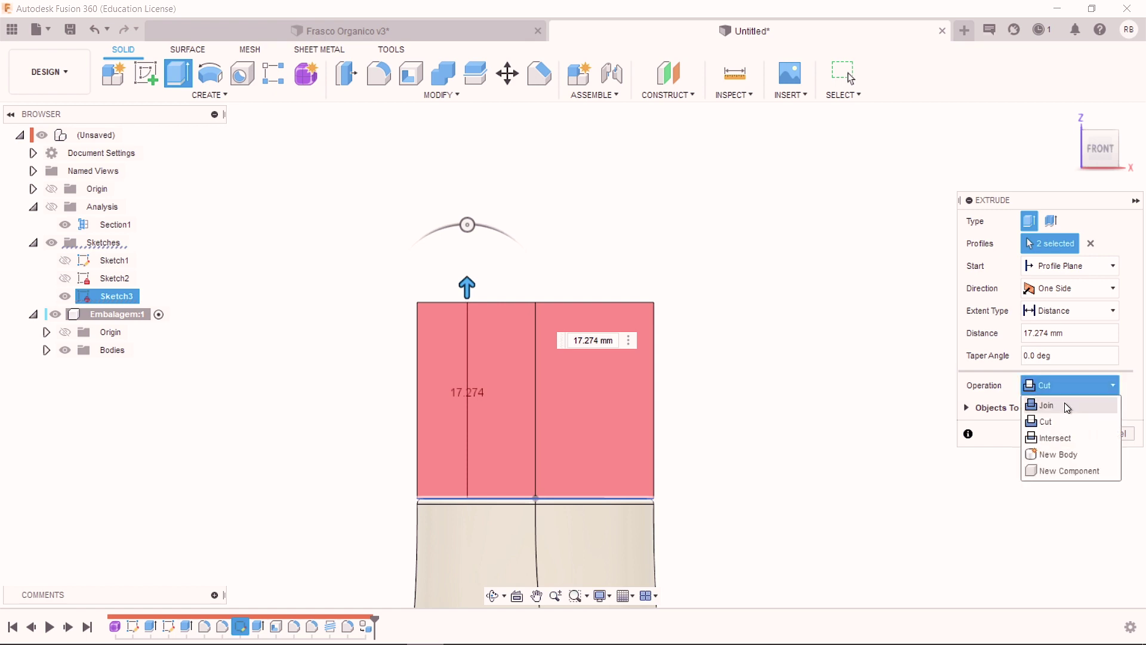
{"action": "left_click", "coordinate": [1058, 455]}
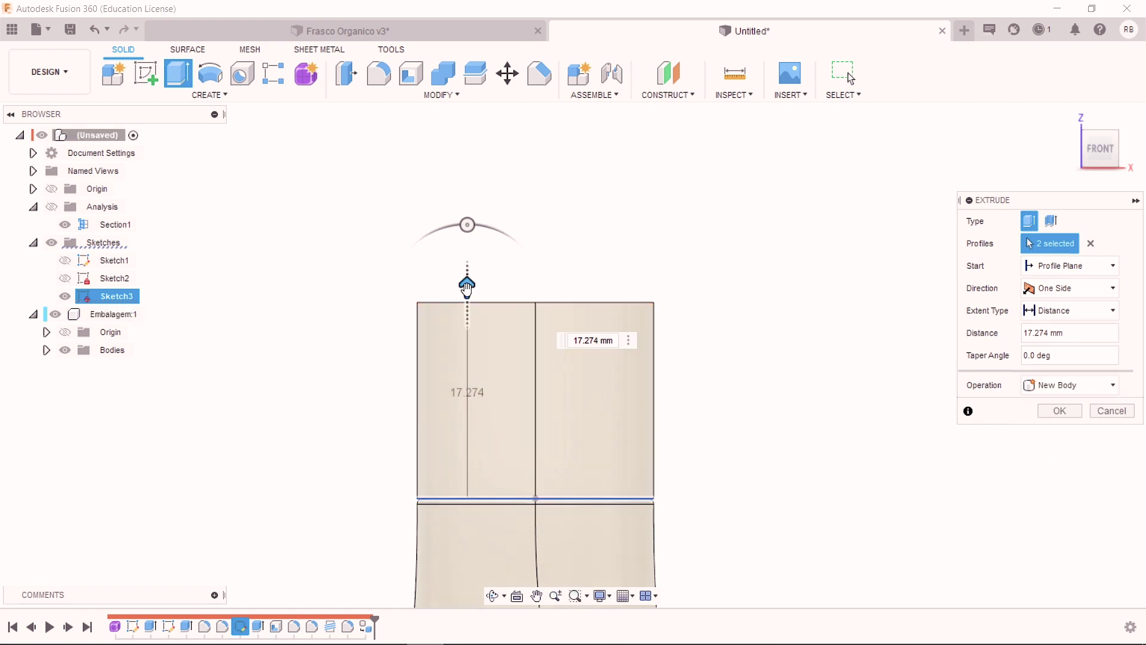
{"action": "left_click", "coordinate": [52, 207]}
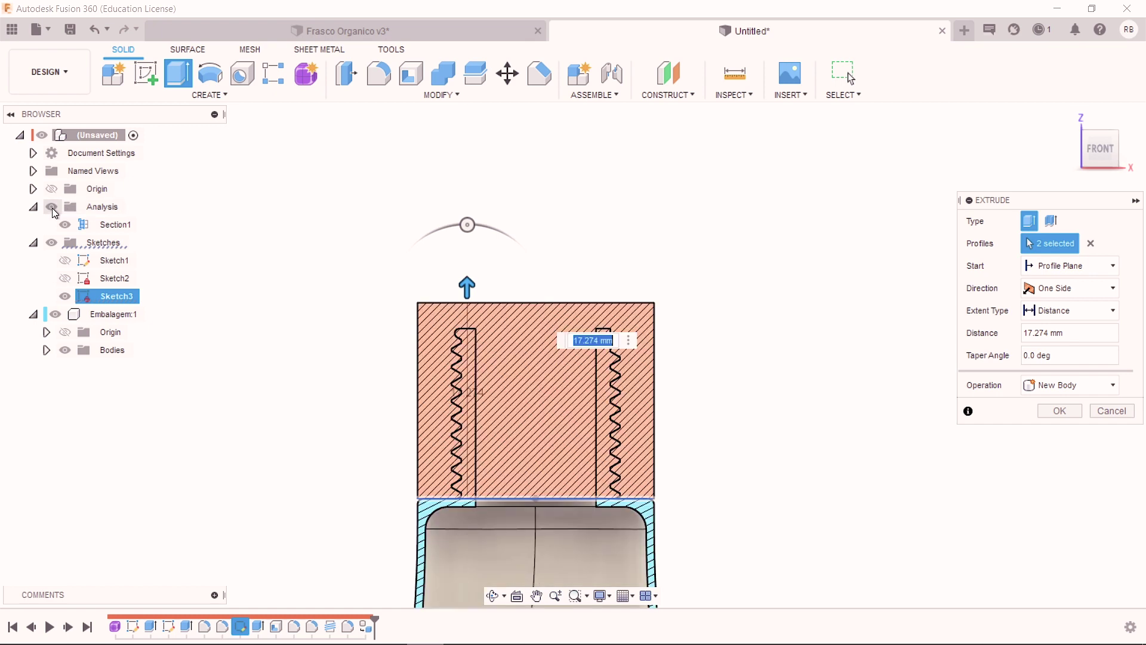
Step: Set the extrusion distance to 20 mm
{"action": "left_click_drag", "start_coordinate": [467, 292], "coordinate": [445, 274]}
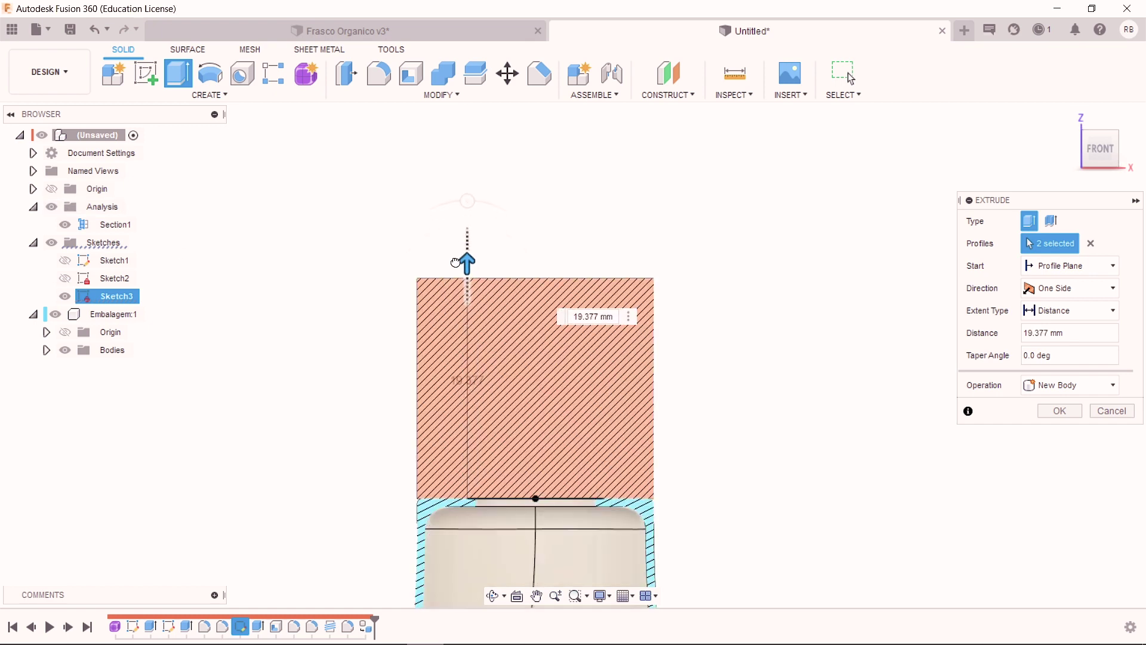
{"action": "left_click_drag", "start_coordinate": [466, 263], "coordinate": [461, 252]}
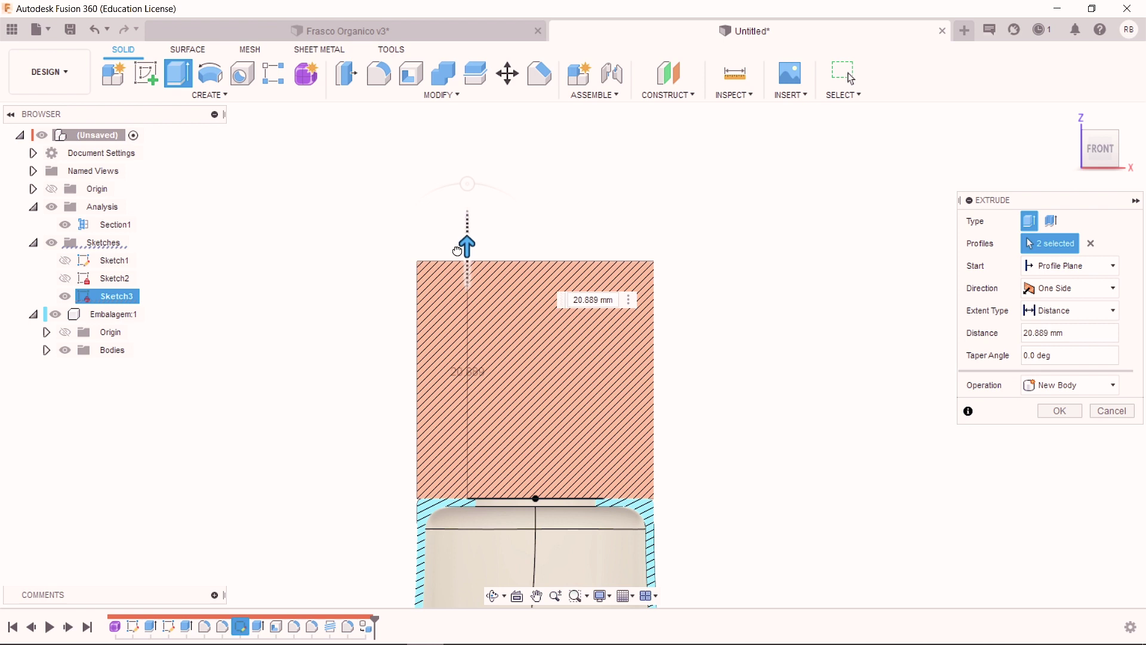
{"action": "type", "text": "20"}
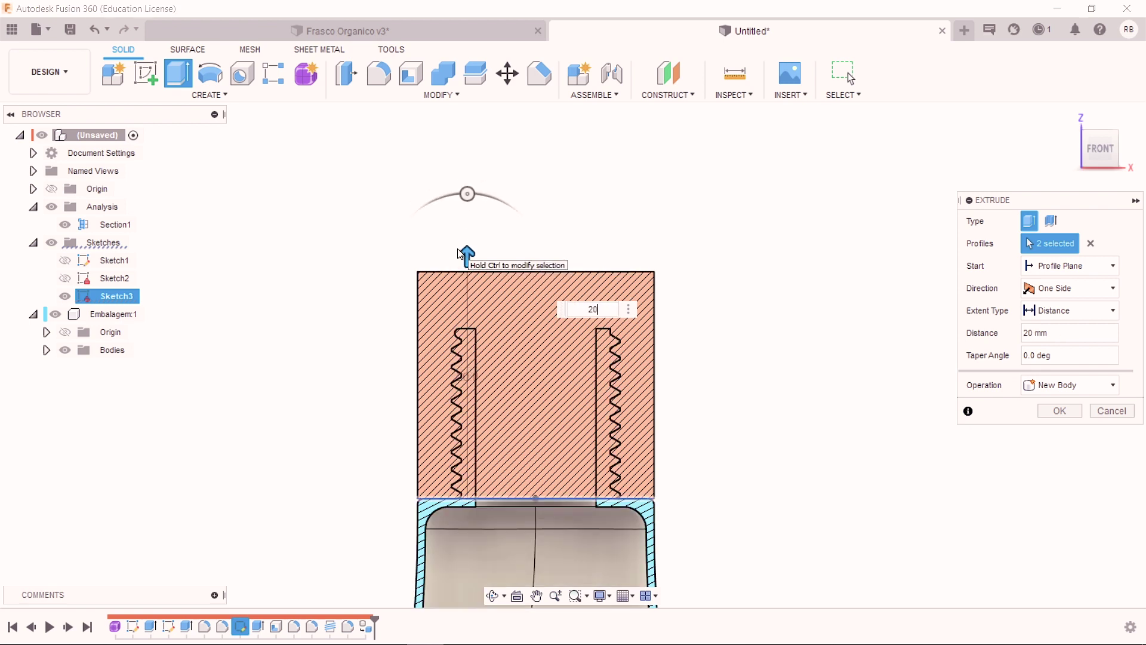
{"action": "scroll", "coordinate": [618, 430], "scroll_direction": "down", "scroll_amount": 2}
{"action": "scroll", "coordinate": [540, 463], "scroll_direction": "down", "scroll_amount": 1}
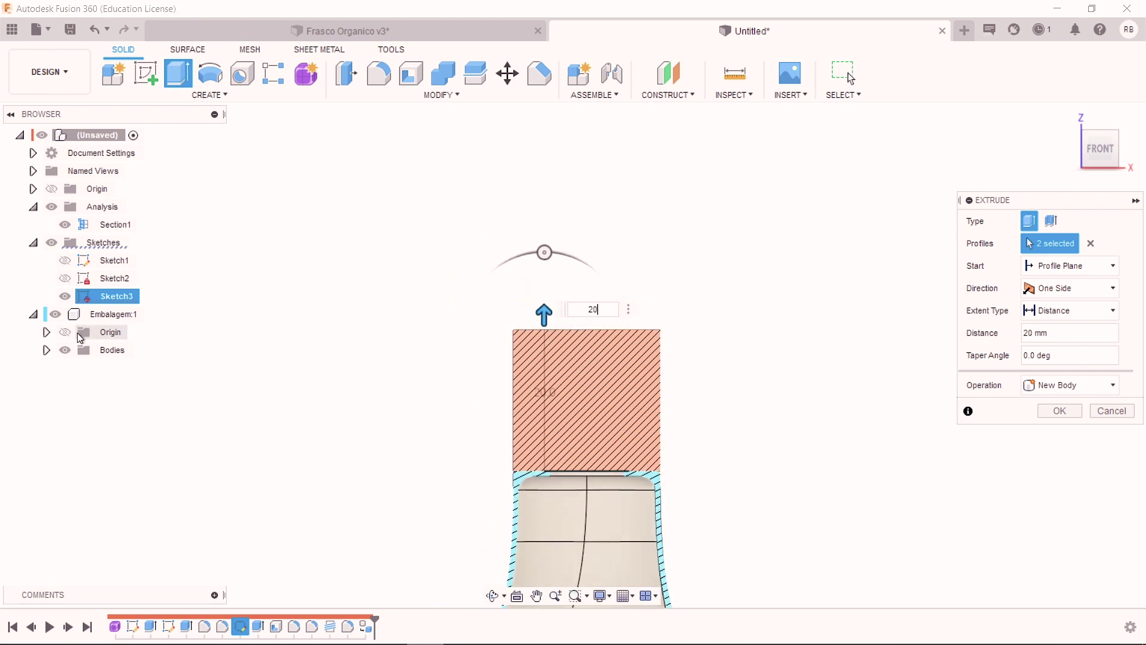
Step: Hide the bottle, keep both profiles selected, and create the 20 mm extrusion as a new component
{"action": "left_click", "coordinate": [55, 314]}
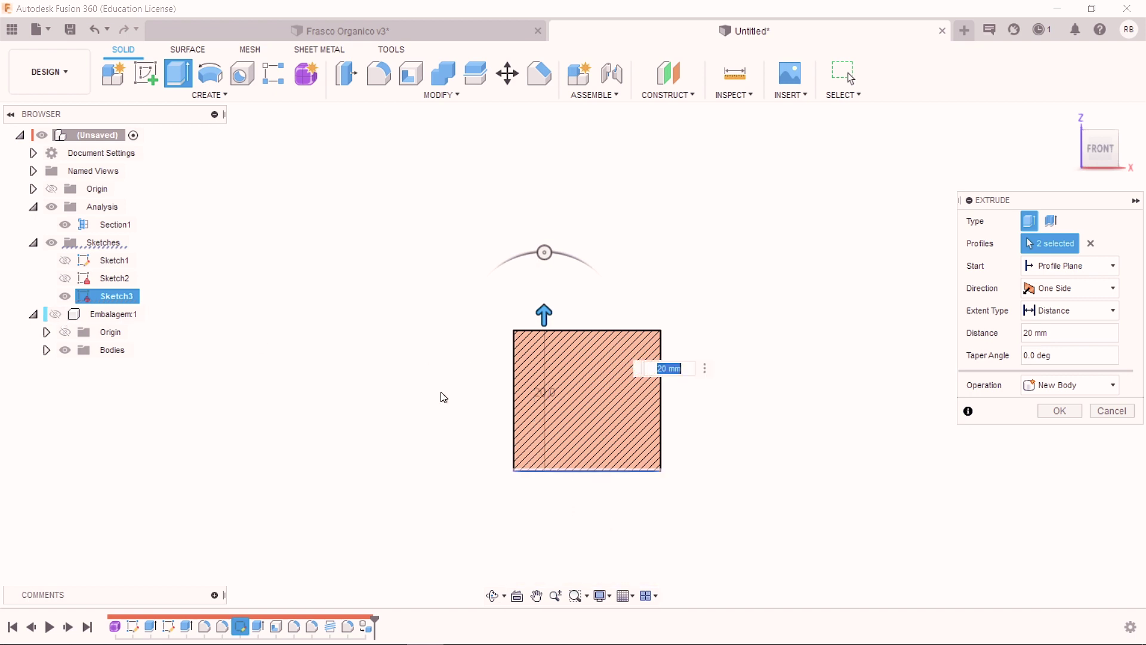
{"action": "middle_click_drag", "start_coordinate": [648, 537], "coordinate": [686, 429], "text": "shift"}
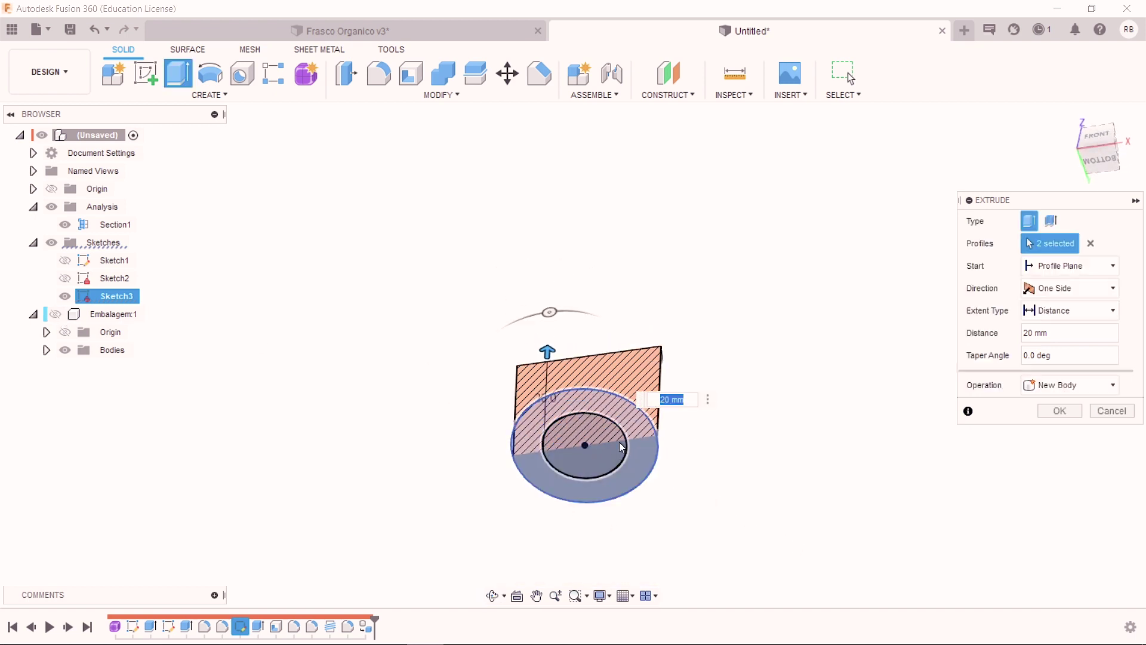
{"action": "left_click", "coordinate": [51, 208]}
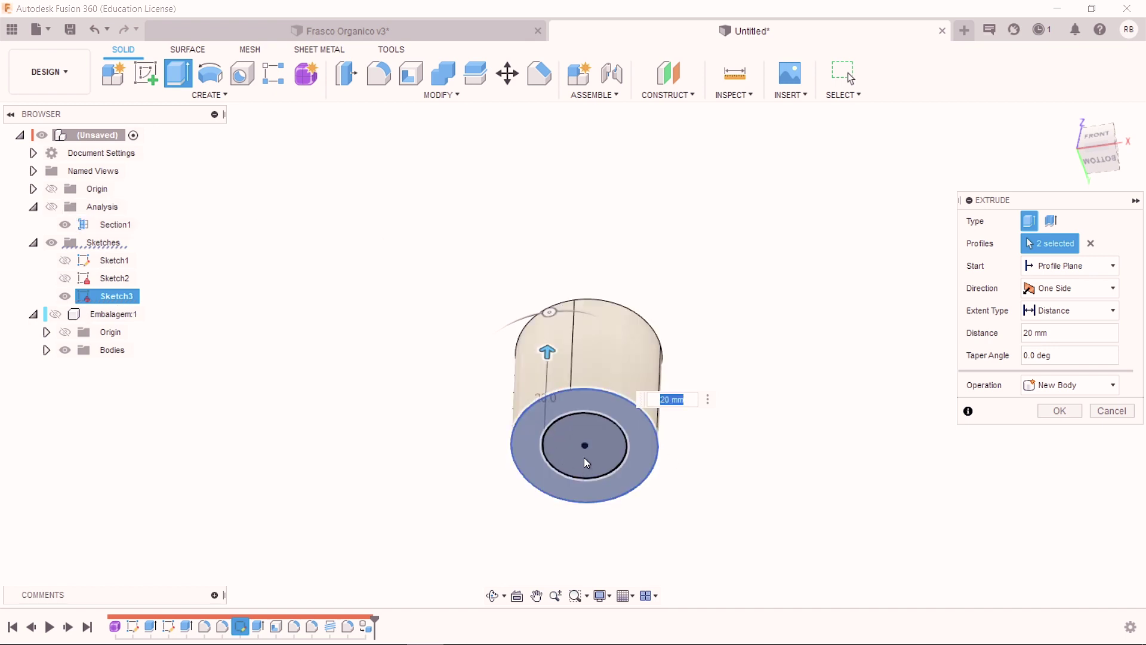
{"action": "left_click", "coordinate": [582, 461]}
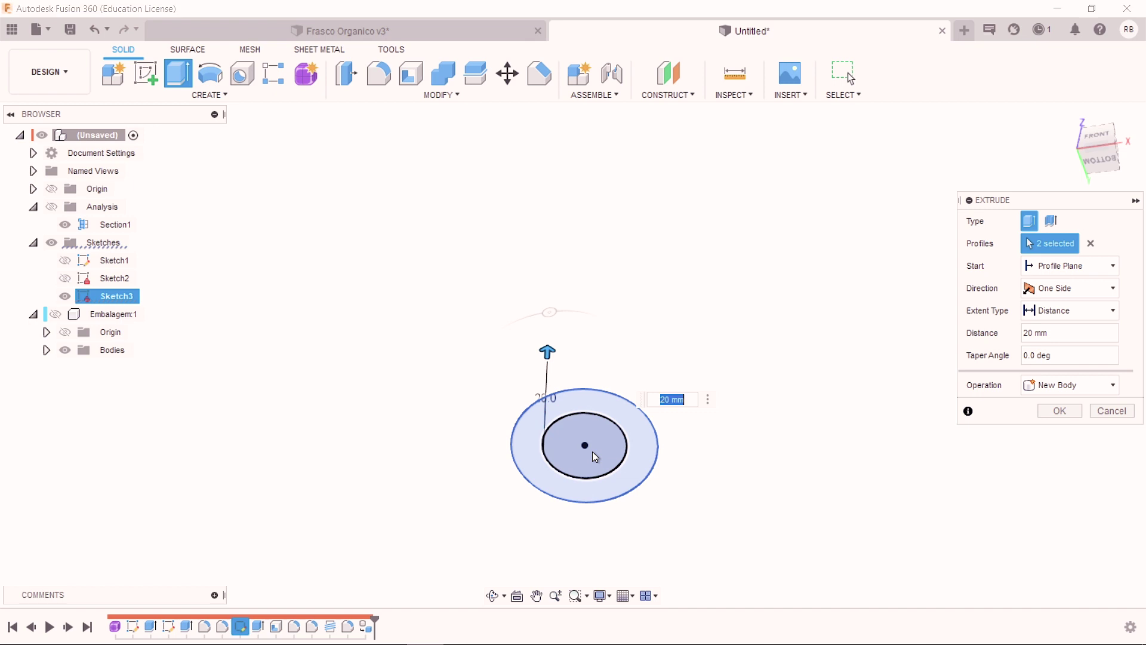
{"action": "left_click", "coordinate": [592, 451]}
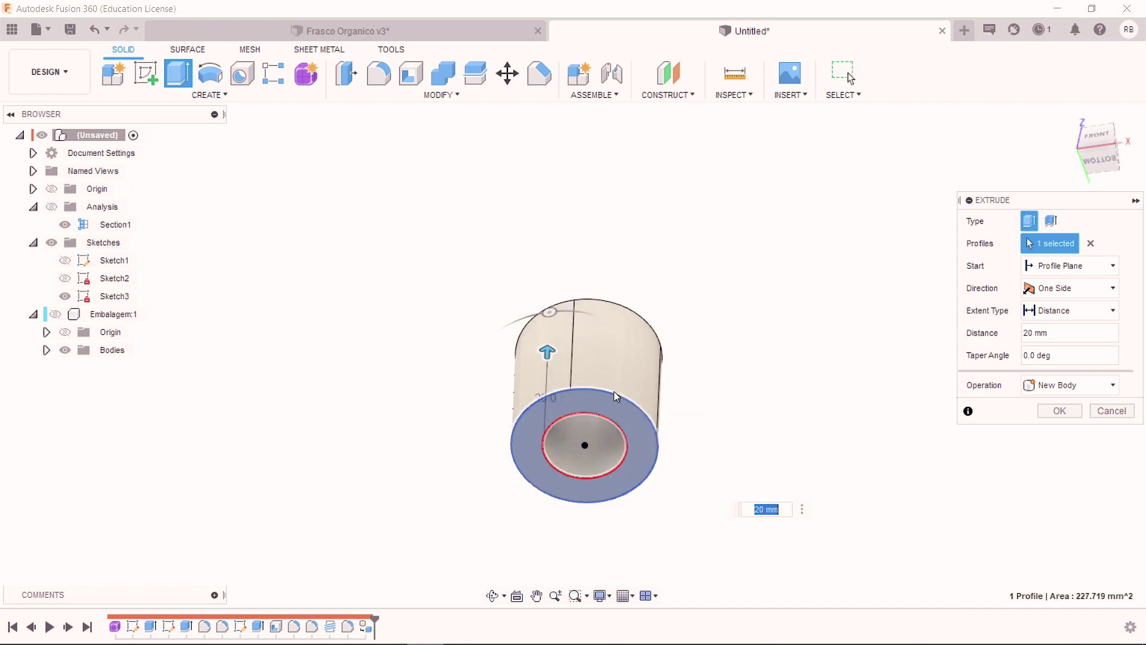
{"action": "middle_click_drag", "start_coordinate": [634, 303], "coordinate": [566, 353], "text": "shift"}
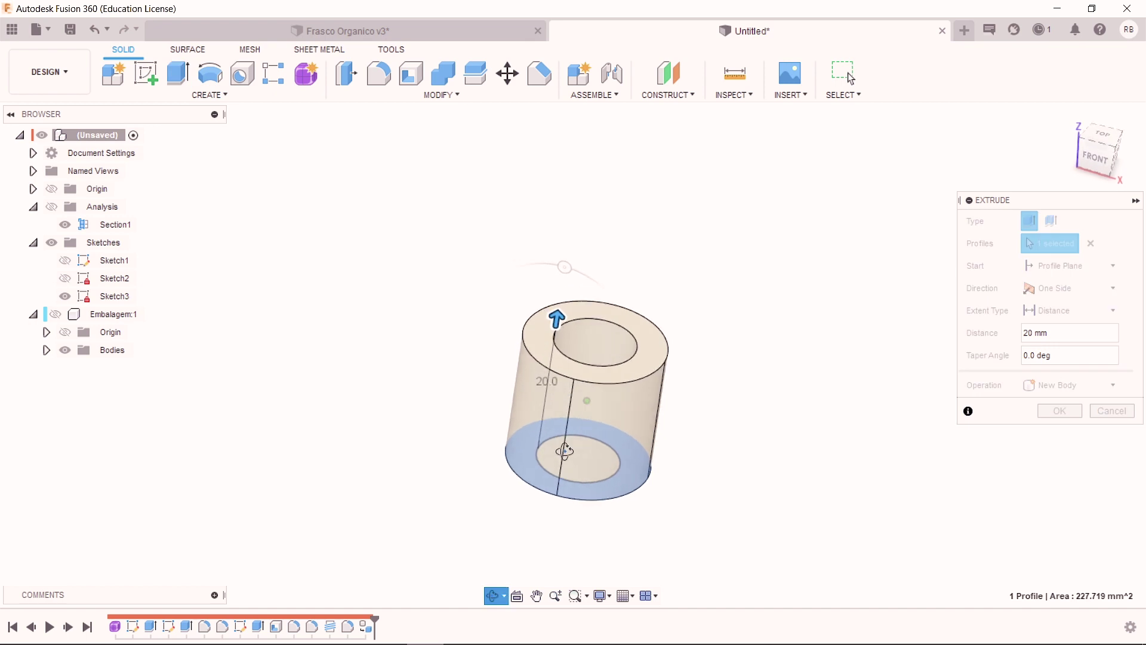
{"action": "middle_click_drag", "start_coordinate": [566, 353], "coordinate": [588, 446], "text": "shift"}
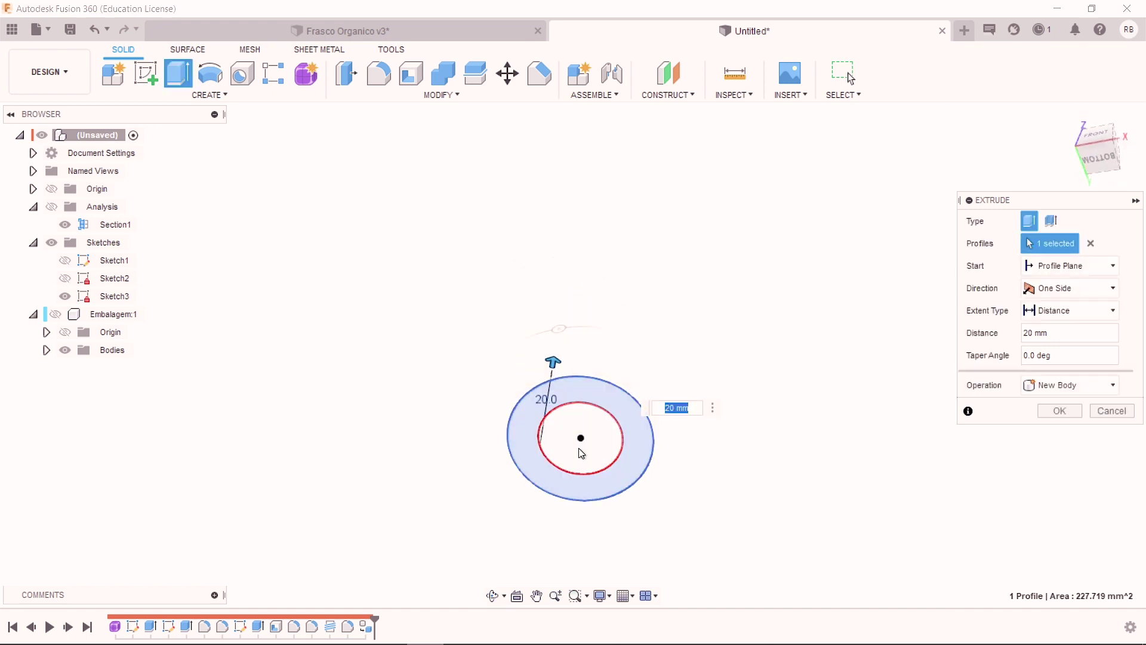
{"action": "left_click", "coordinate": [589, 446]}
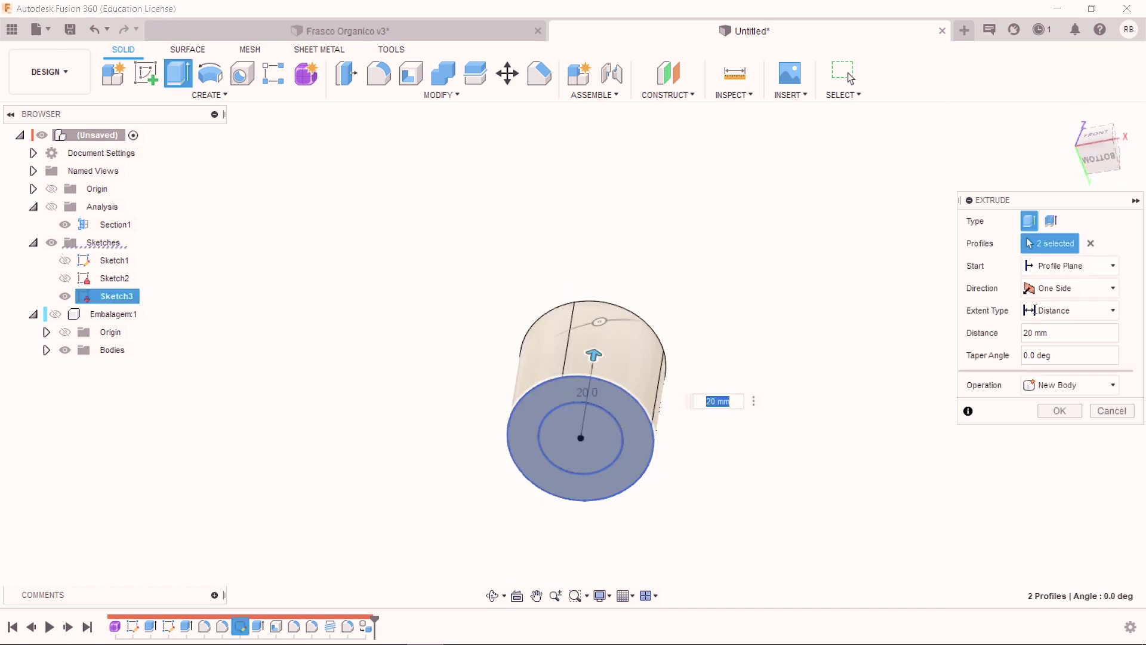
{"action": "left_click", "coordinate": [1049, 385]}
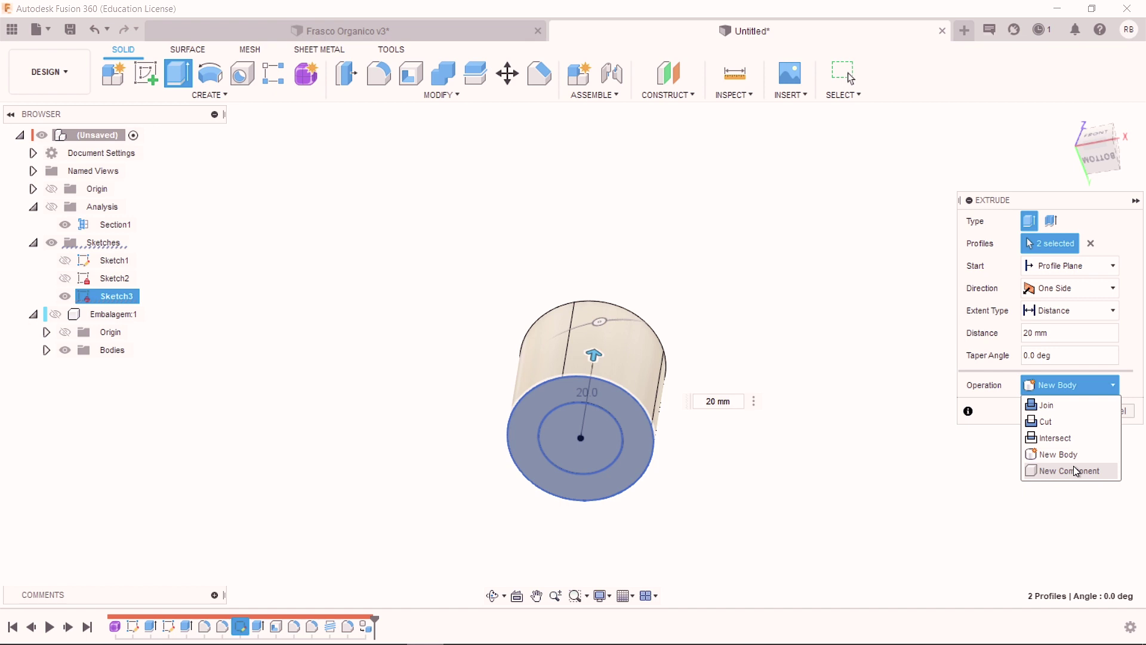
{"action": "left_click", "coordinate": [1076, 471]}
{"action": "left_click", "coordinate": [1057, 410]}
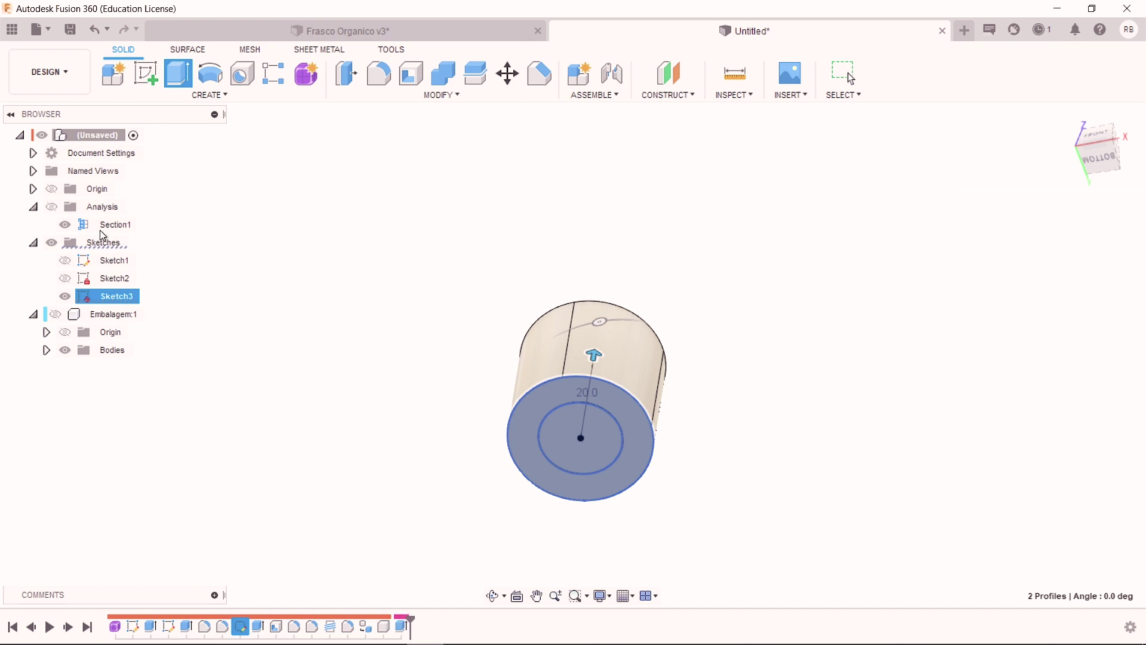
Step: Rename Component2:1 in the browser to 'Tampa'
{"action": "double_click", "coordinate": [109, 365]}
{"action": "type", "text": "Tampa:1"}
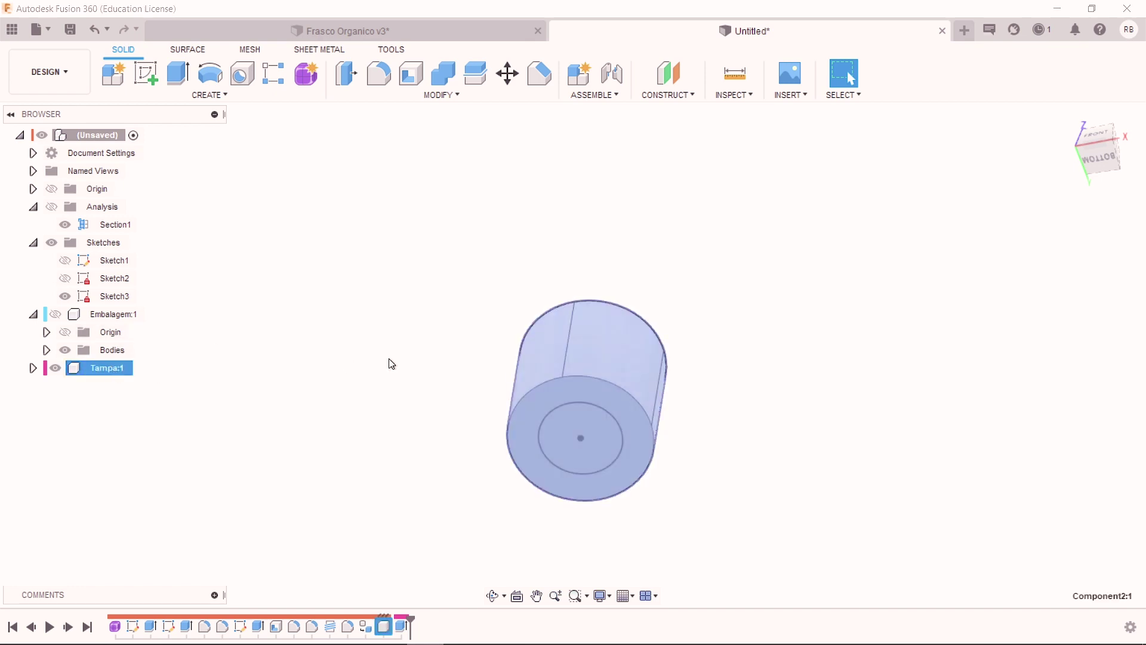
{"action": "left_click", "coordinate": [394, 361]}
{"action": "left_click", "coordinate": [563, 431]}
{"action": "left_click", "coordinate": [297, 328]}
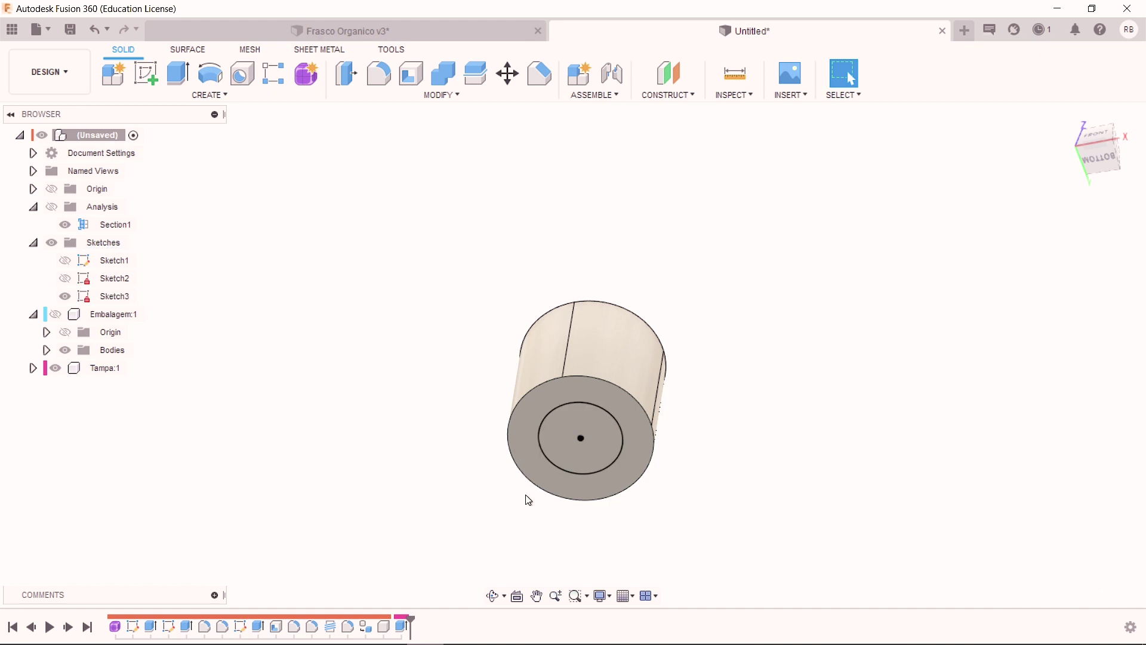
{"action": "left_click", "coordinate": [178, 74]}
Step: Cut the 113.097 mm² inner circle profile 17 mm deep into the Tampa cylinder
{"action": "left_click", "coordinate": [580, 461]}
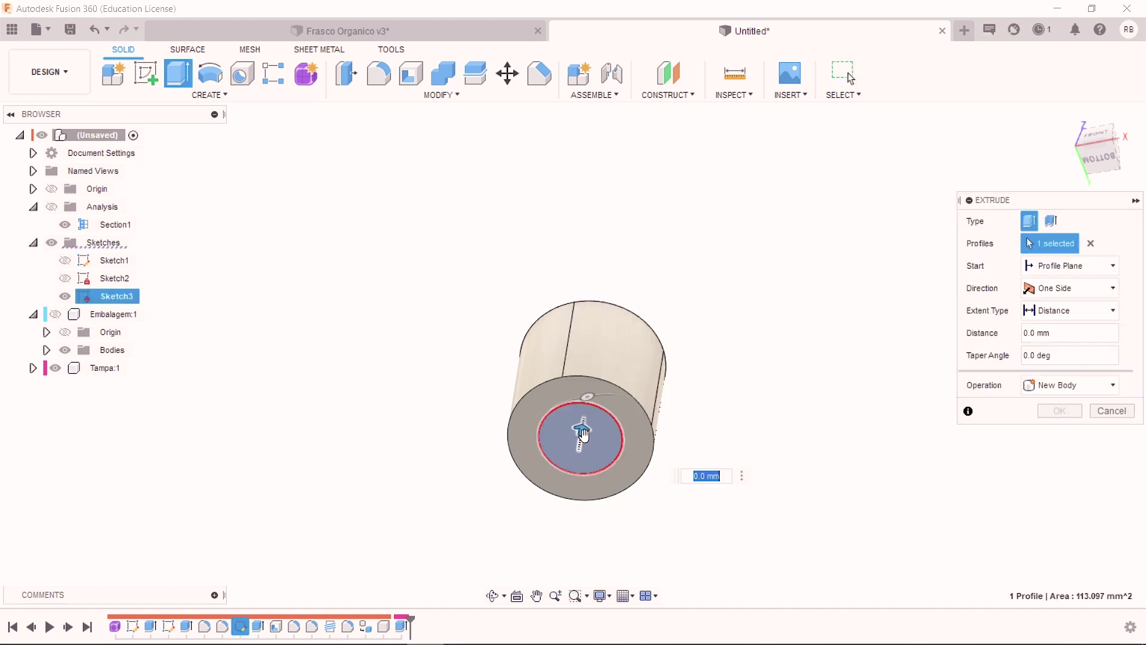
{"action": "left_click_drag", "start_coordinate": [582, 430], "coordinate": [591, 369]}
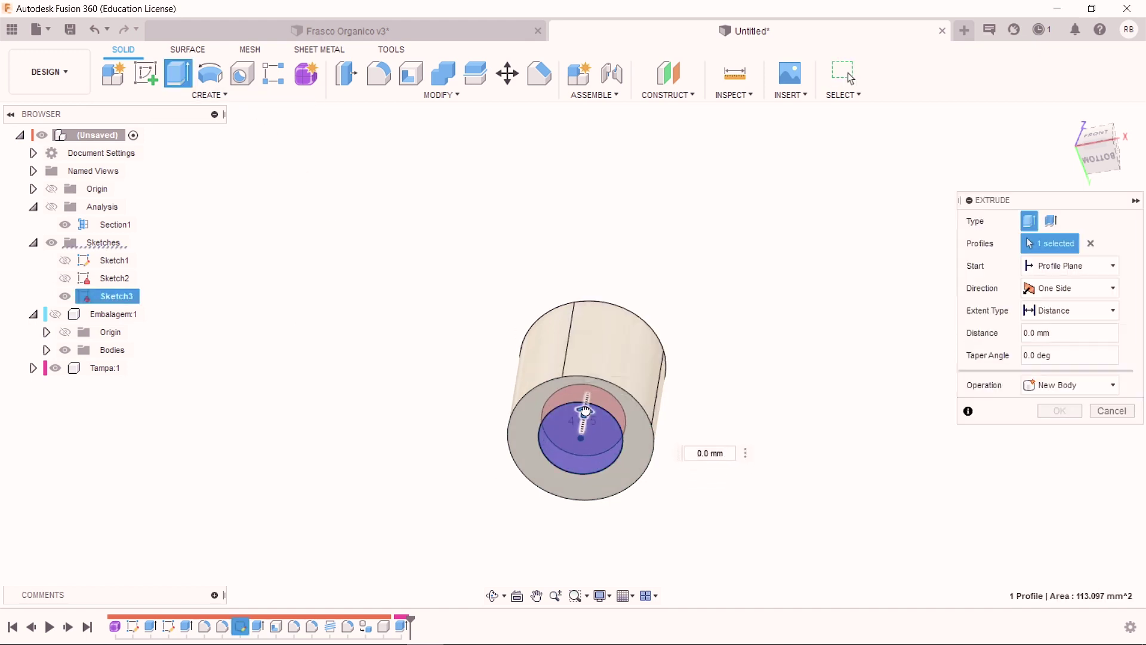
{"action": "left_click", "coordinate": [1090, 131]}
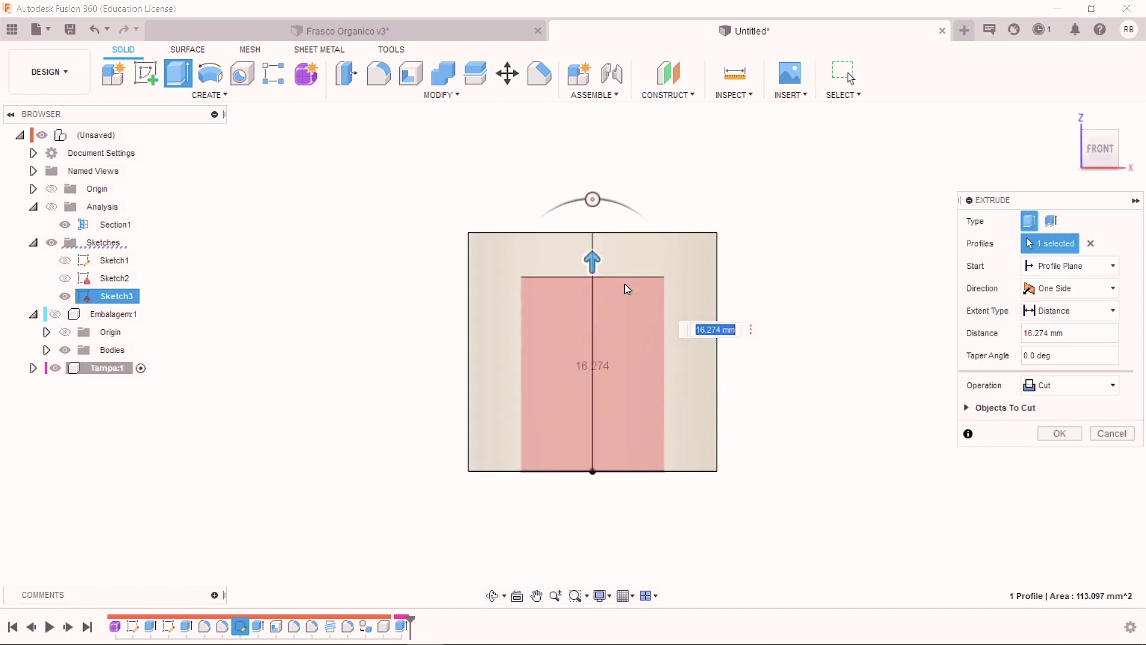
{"action": "left_click_drag", "start_coordinate": [607, 273], "coordinate": [608, 265]}
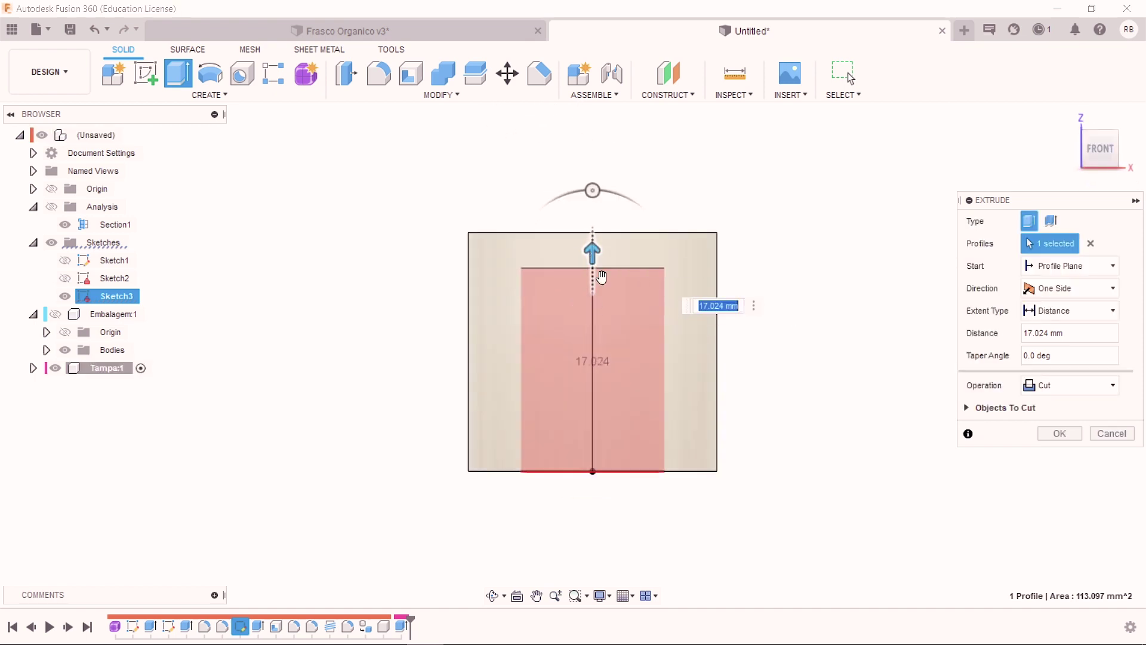
{"action": "type", "text": "17"}
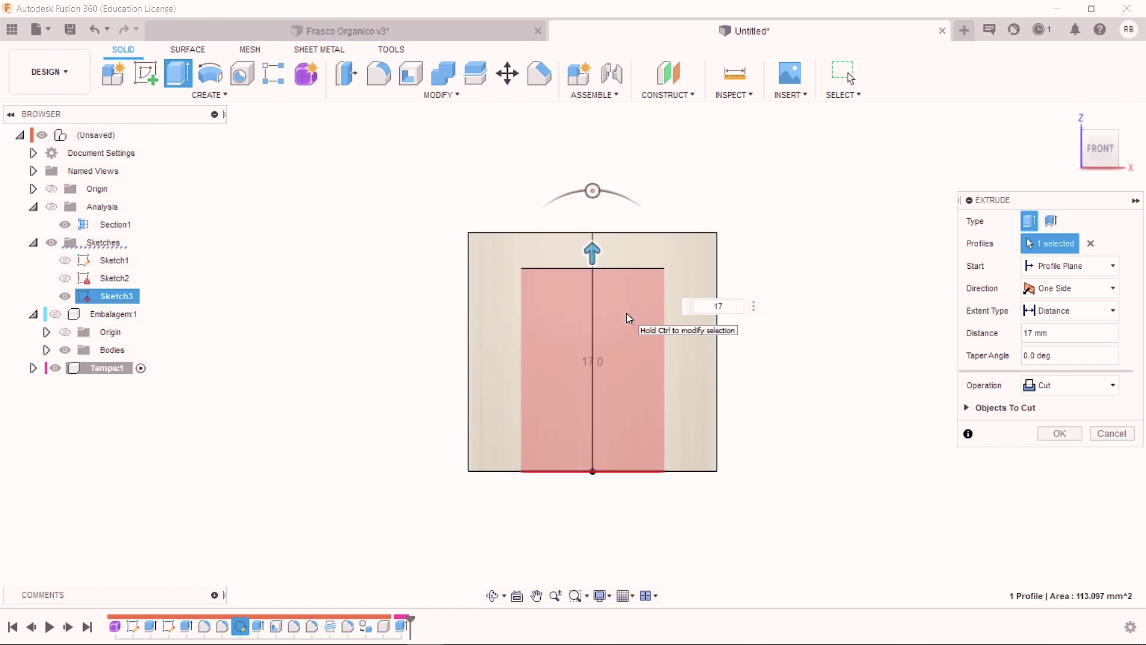
{"action": "left_click", "coordinate": [1050, 437]}
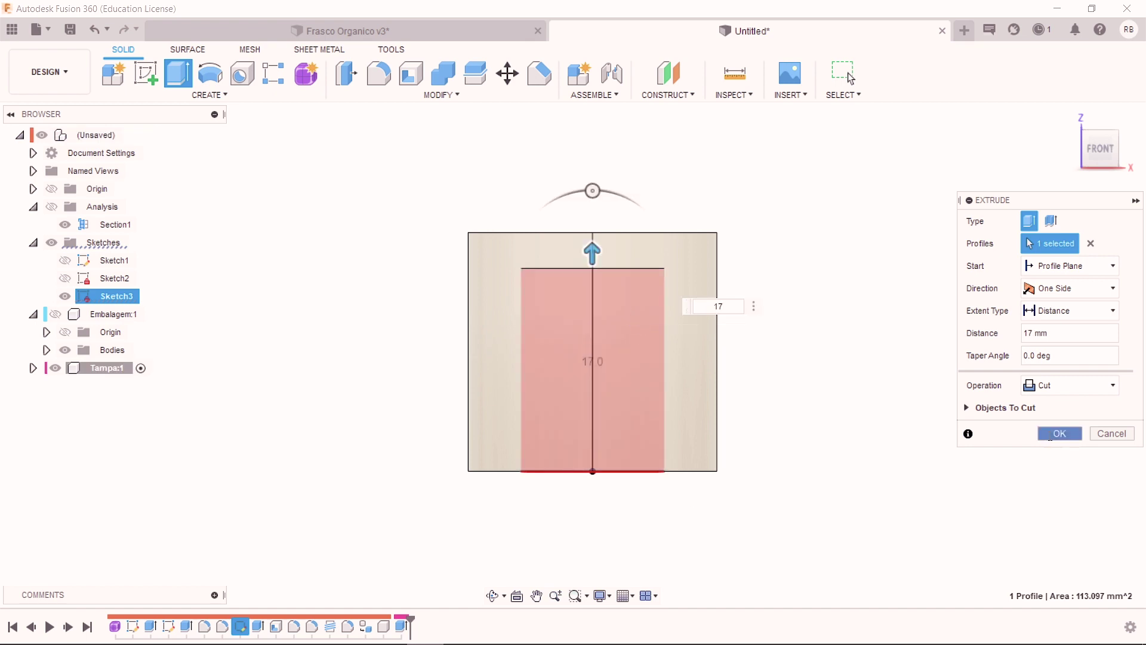
{"action": "mouse_move", "coordinate": [347, 498]}
{"action": "middle_mouse_down", "text": "shift"}
{"action": "mouse_move", "coordinate": [299, 422]}
{"action": "mouse_move", "coordinate": [295, 363]}
{"action": "middle_mouse_up", "text": "shift"}
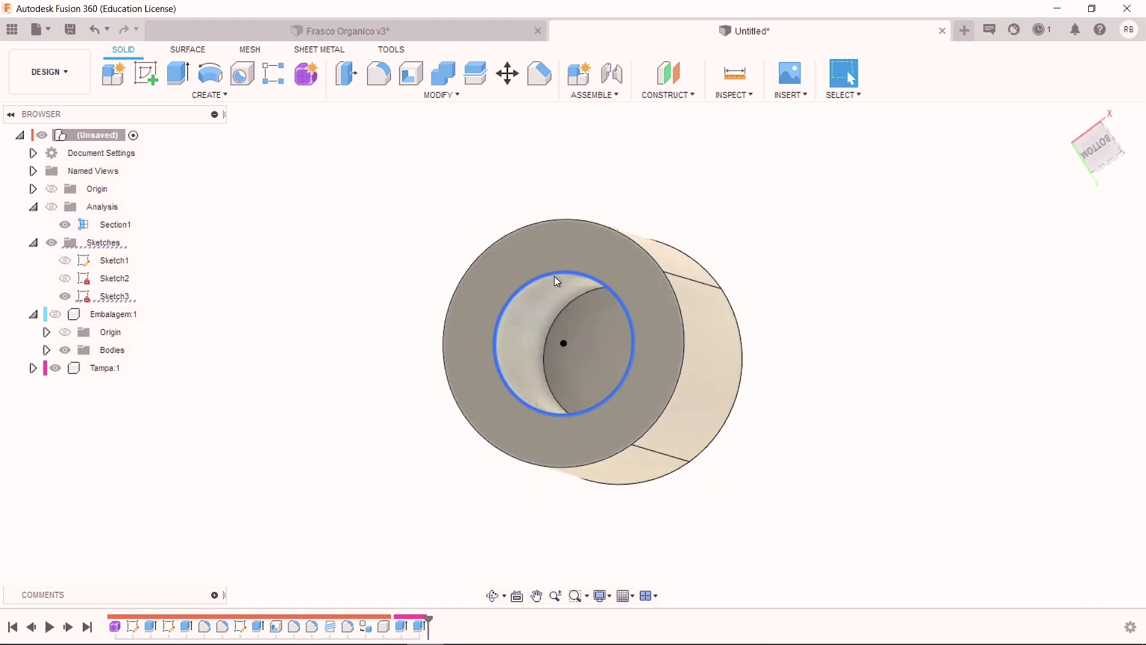
Step: Hide the sketches and add a modeled M15x1.5, class 6H internal thread to the cap's bore
{"action": "left_click", "coordinate": [55, 245]}
{"action": "mouse_move", "coordinate": [325, 324]}
{"action": "middle_mouse_down", "text": "shift"}
{"action": "mouse_move", "coordinate": [306, 340]}
{"action": "mouse_move", "coordinate": [357, 362]}
{"action": "middle_mouse_up", "text": "shift"}
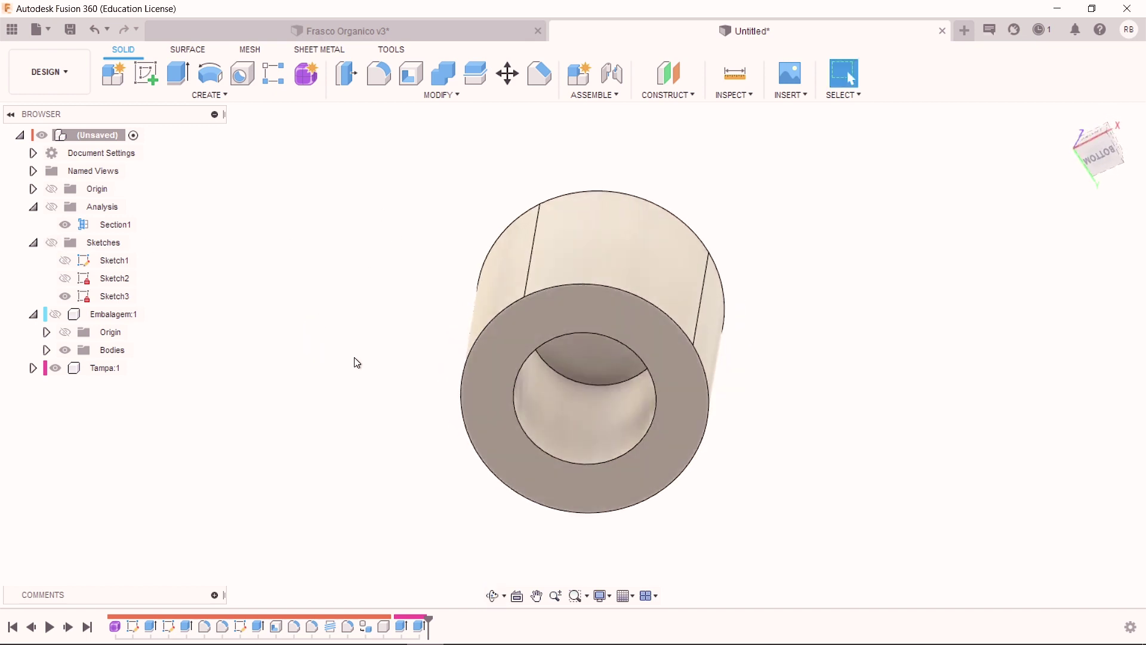
{"action": "left_click", "coordinate": [249, 99]}
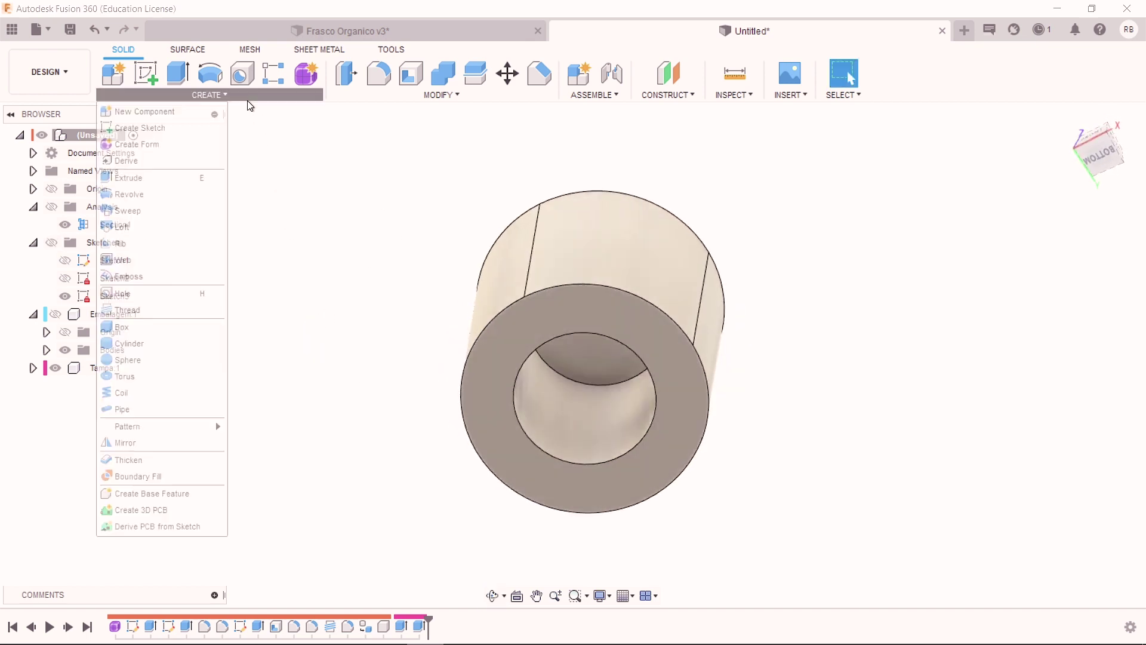
{"action": "left_click", "coordinate": [162, 310]}
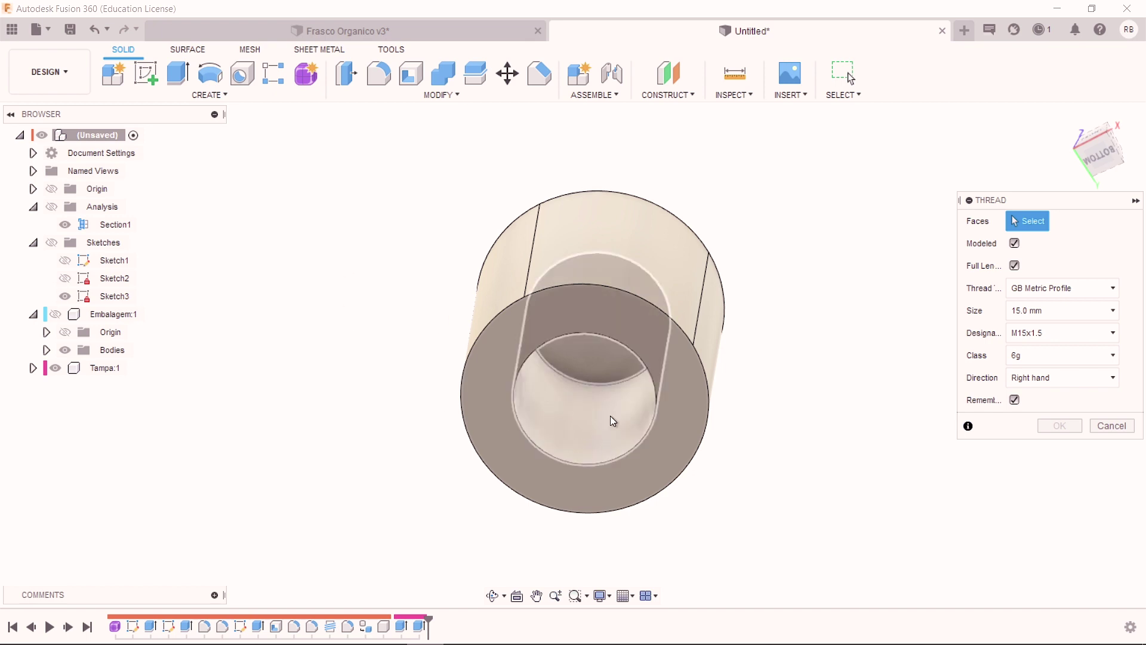
{"action": "left_click", "coordinate": [597, 423]}
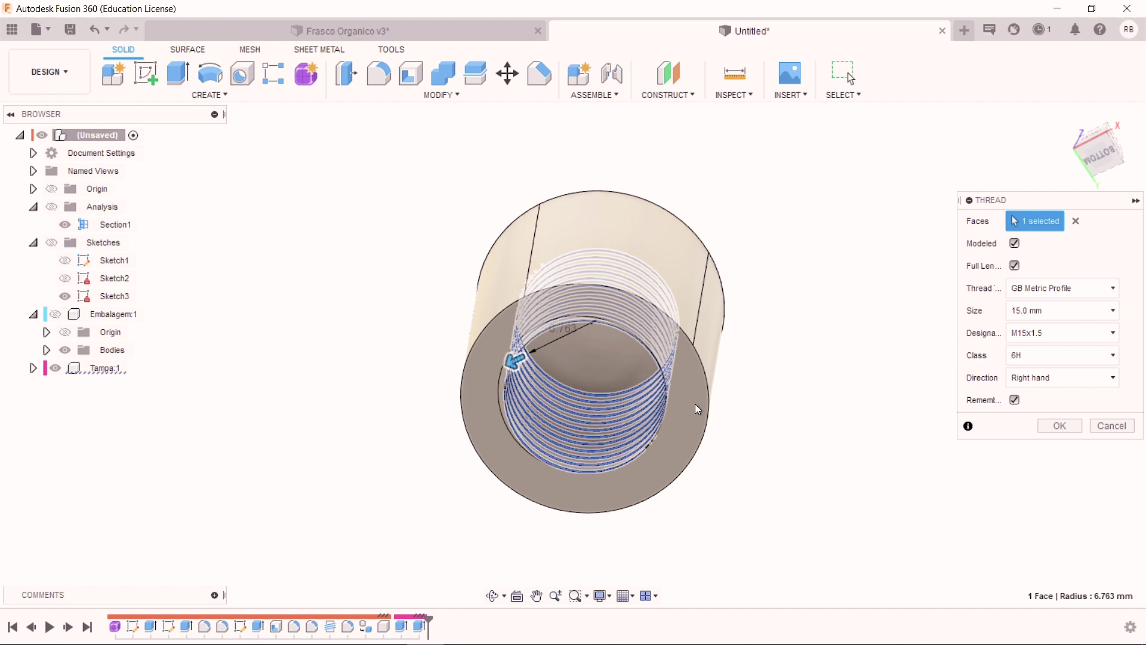
{"action": "middle_click_drag", "start_coordinate": [599, 438], "coordinate": [721, 455], "text": "shift"}
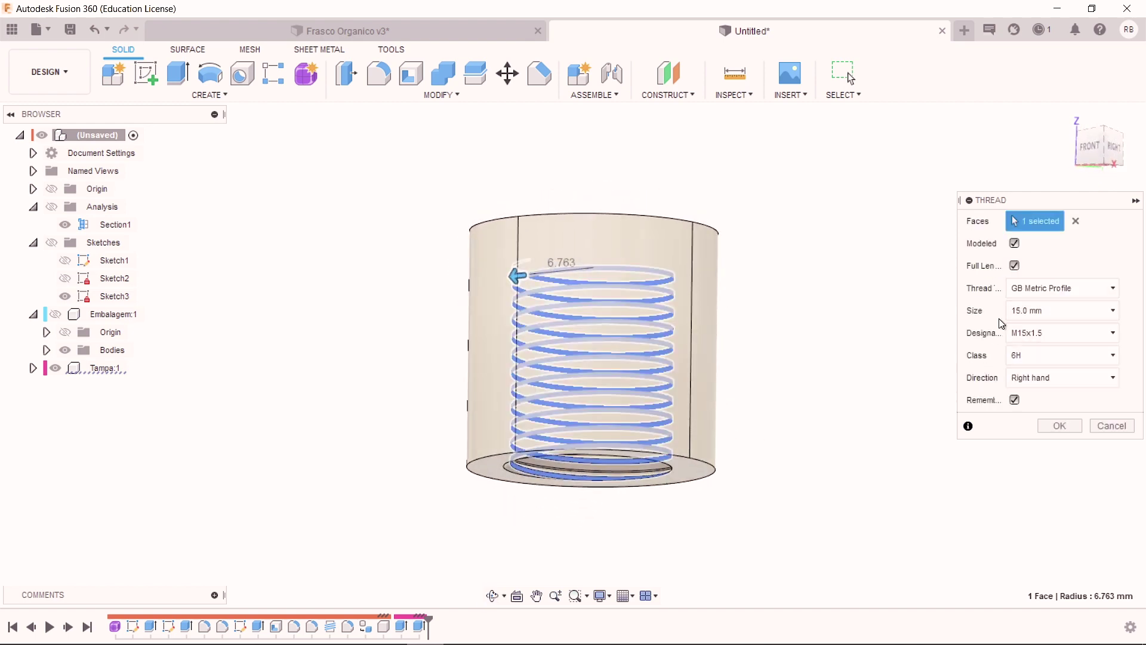
{"action": "left_click", "coordinate": [1065, 428]}
{"action": "middle_click_drag", "start_coordinate": [1066, 428], "coordinate": [77, 304], "text": "shift"}
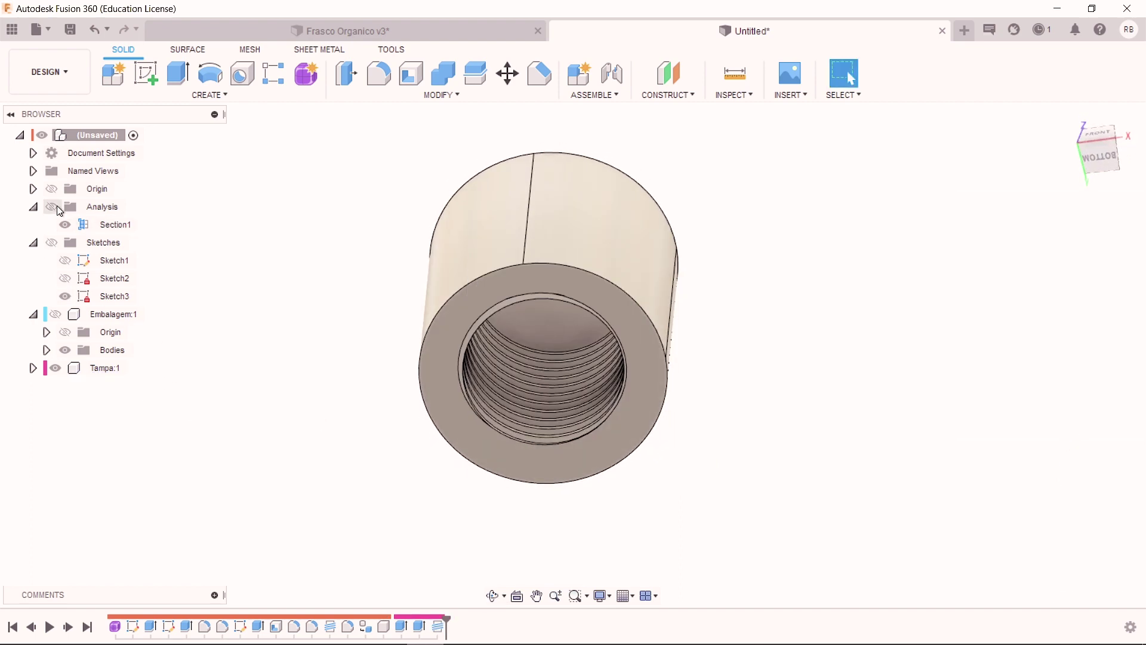
Step: Show the section analysis in front view with the Embalagem bottle visible
{"action": "left_click", "coordinate": [52, 206]}
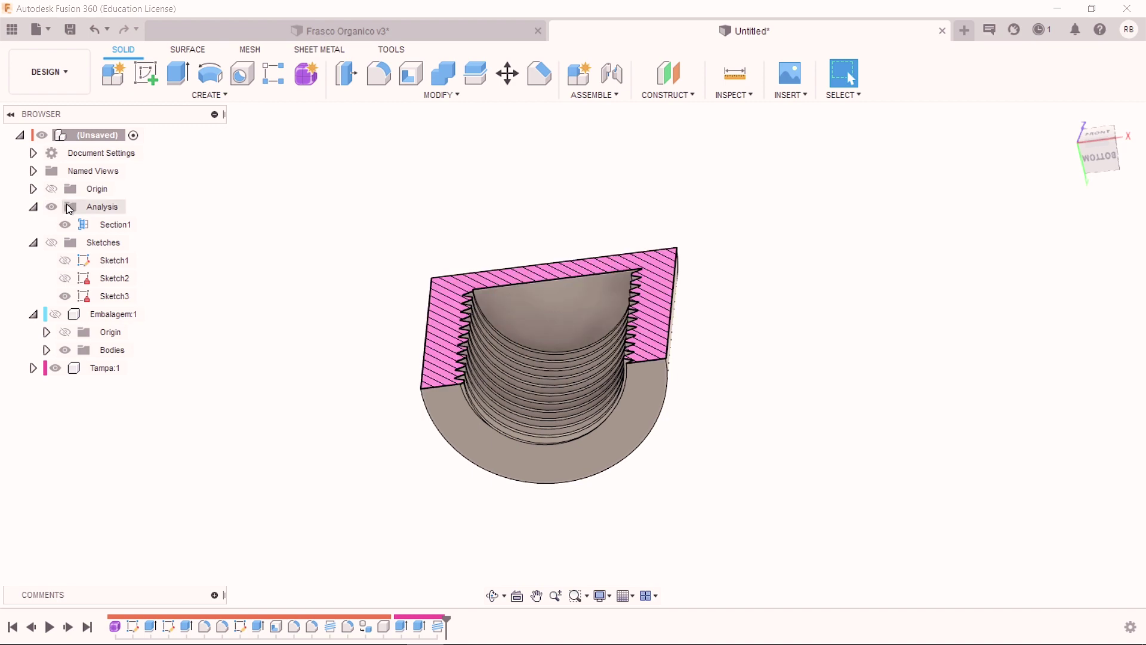
{"action": "left_click", "coordinate": [1102, 131]}
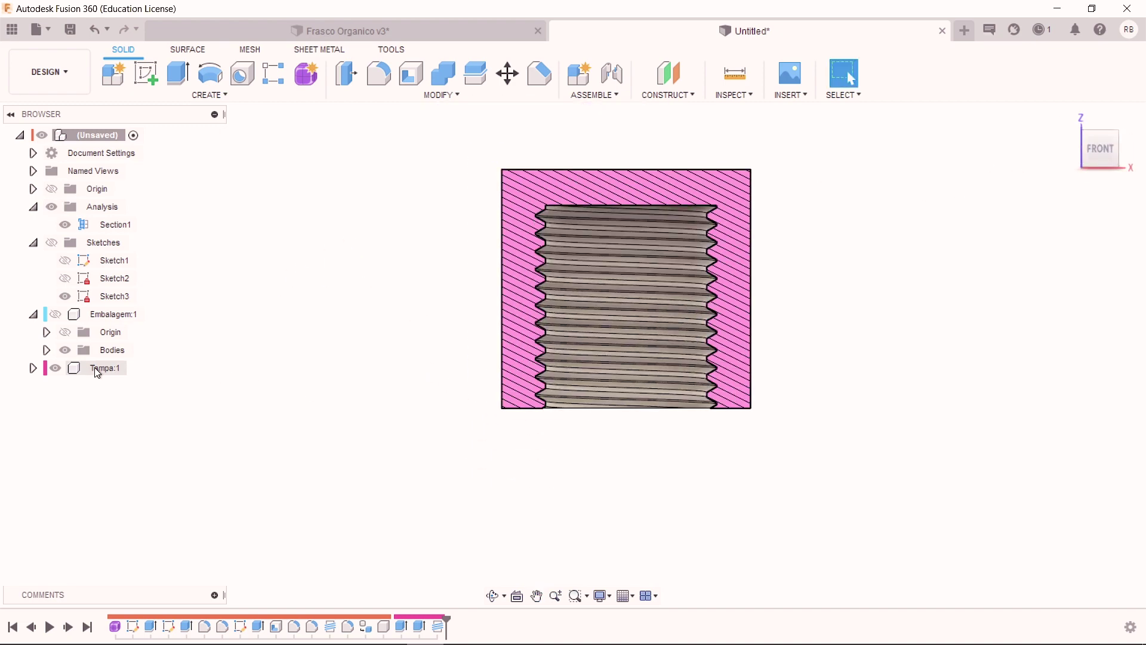
{"action": "left_click", "coordinate": [55, 315]}
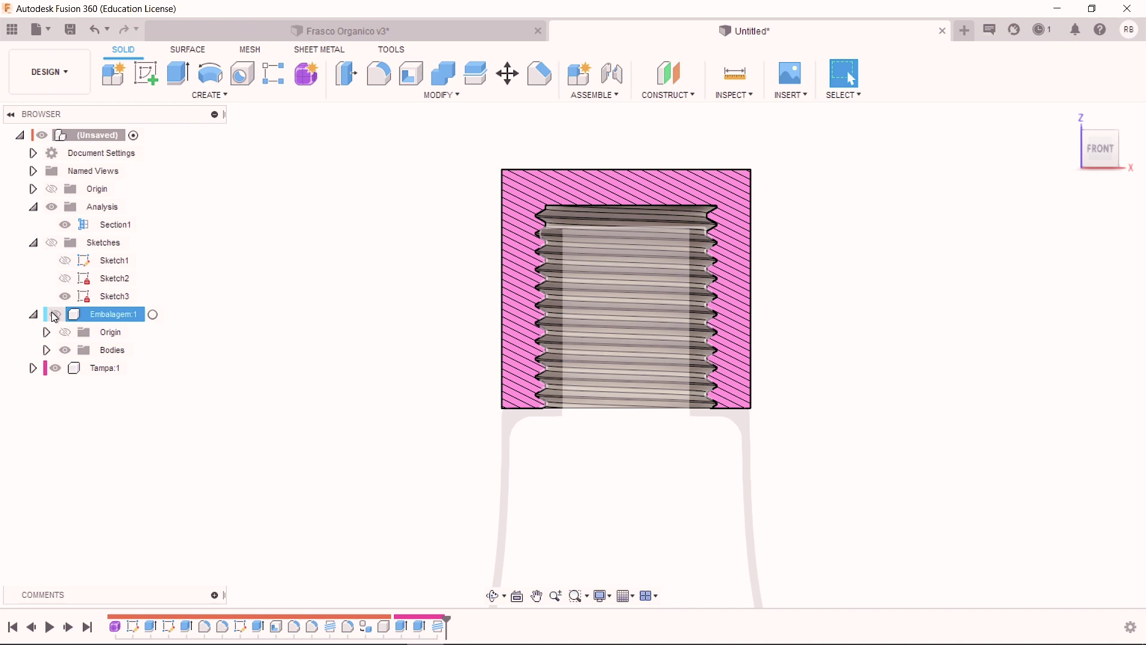
{"action": "left_click", "coordinate": [55, 315]}
Step: Zoom and pan the section to inspect the cap thread meshing with the neck thread
{"action": "scroll", "coordinate": [521, 287], "scroll_direction": "up", "scroll_amount": 3}
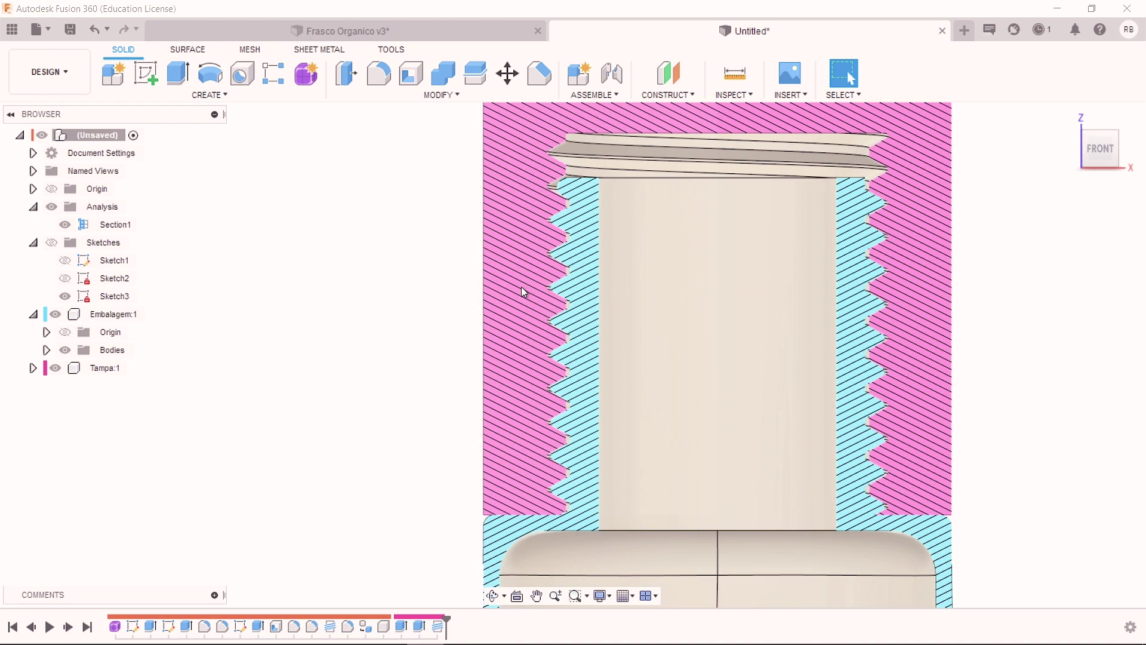
{"action": "scroll", "coordinate": [522, 287], "scroll_direction": "up", "scroll_amount": 3}
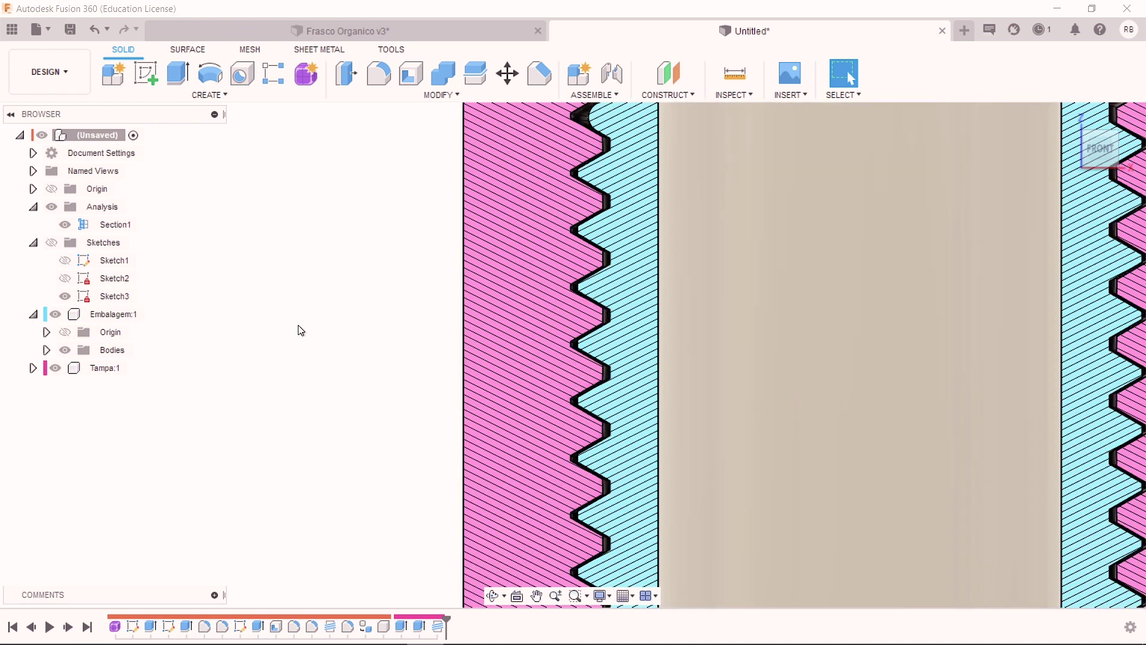
{"action": "scroll", "coordinate": [676, 361], "scroll_direction": "down", "scroll_amount": 3}
{"action": "scroll", "coordinate": [1074, 258], "scroll_direction": "up", "scroll_amount": 1}
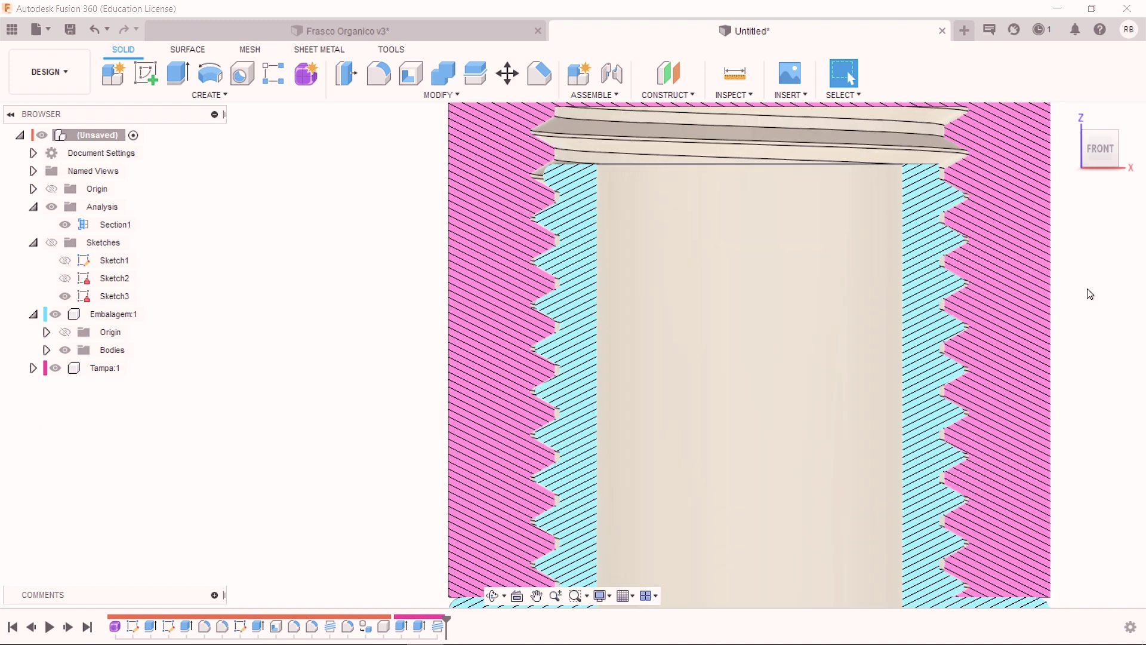
{"action": "scroll", "coordinate": [1075, 258], "scroll_direction": "up", "scroll_amount": 3}
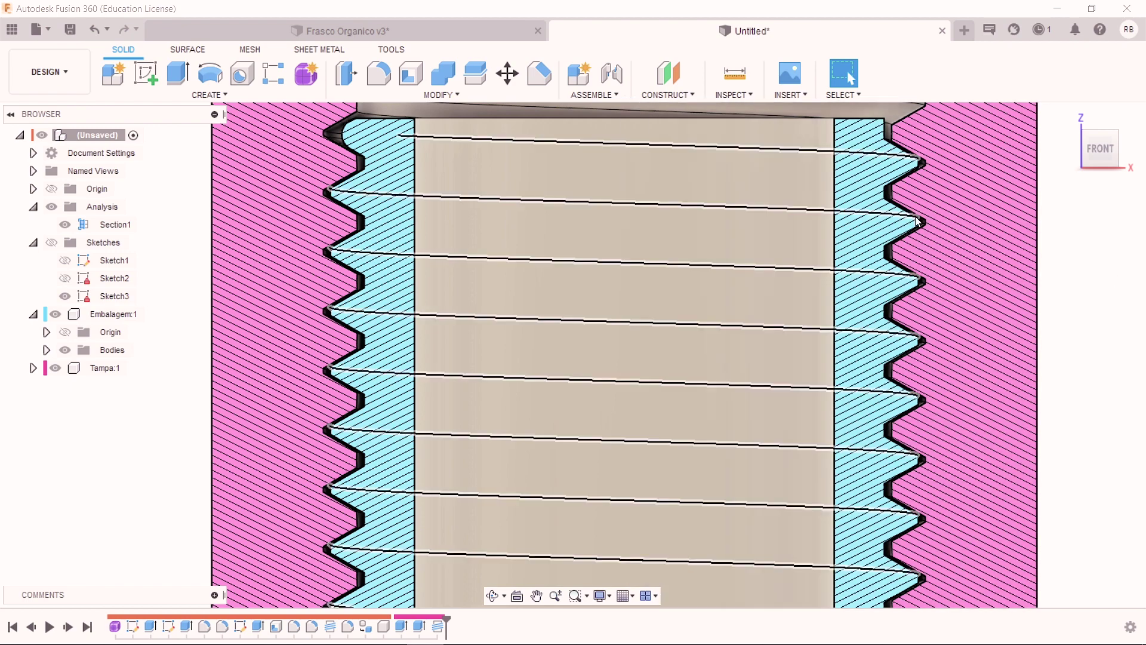
{"action": "scroll", "coordinate": [864, 173], "scroll_direction": "up", "scroll_amount": 2}
{"action": "scroll", "coordinate": [947, 199], "scroll_direction": "up", "scroll_amount": 2}
{"action": "scroll", "coordinate": [901, 193], "scroll_direction": "up", "scroll_amount": 2}
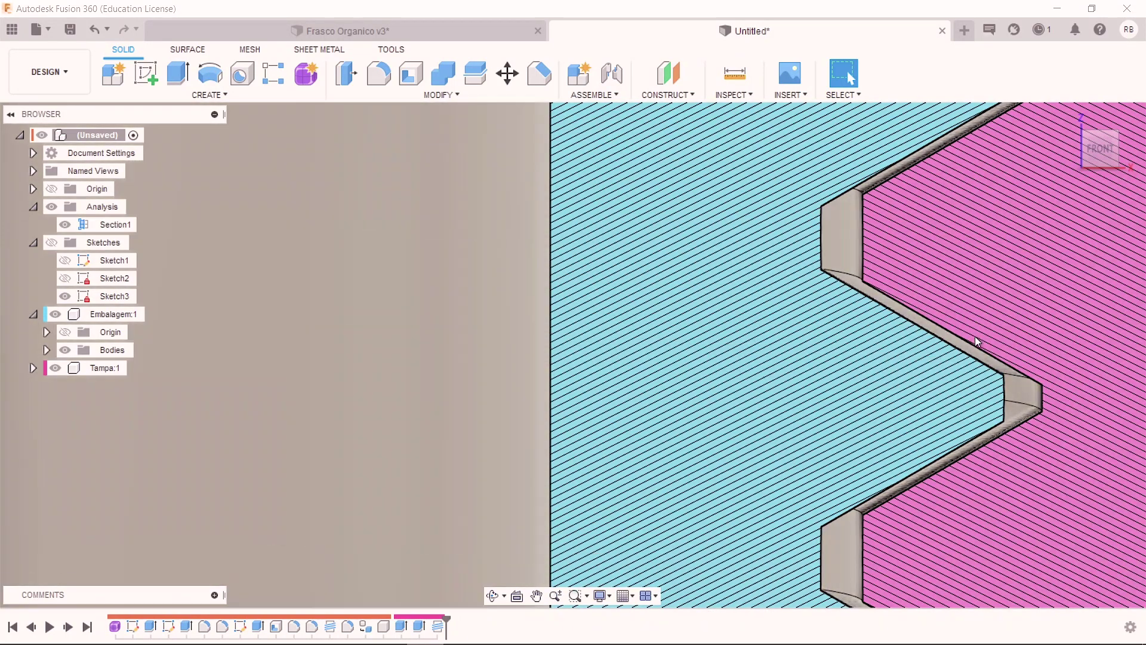
{"action": "scroll", "coordinate": [1015, 370], "scroll_direction": "down", "scroll_amount": 3}
{"action": "scroll", "coordinate": [1020, 360], "scroll_direction": "down", "scroll_amount": 5}
{"action": "scroll", "coordinate": [991, 313], "scroll_direction": "down", "scroll_amount": 3}
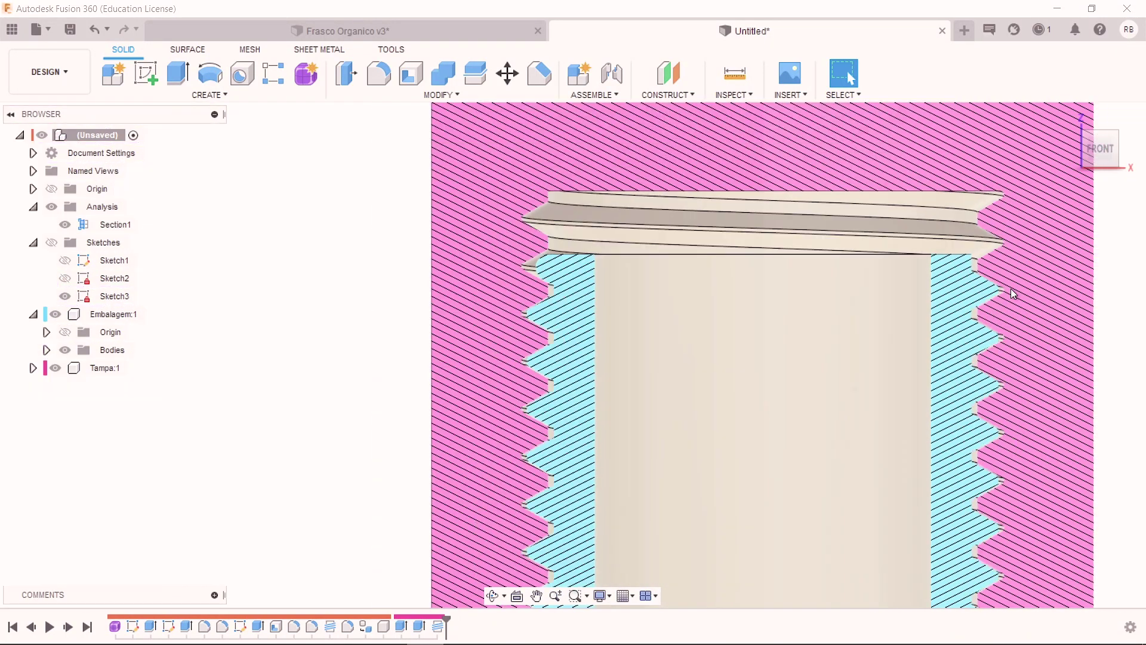
{"action": "scroll", "coordinate": [1011, 288], "scroll_direction": "down", "scroll_amount": 2}
{"action": "mouse_move", "coordinate": [1113, 391]}
{"action": "middle_mouse_down"}
{"action": "mouse_move", "coordinate": [1031, 321]}
{"action": "mouse_move", "coordinate": [921, 259]}
{"action": "middle_mouse_up"}
{"action": "scroll", "coordinate": [874, 288], "scroll_direction": "up", "scroll_amount": 2}
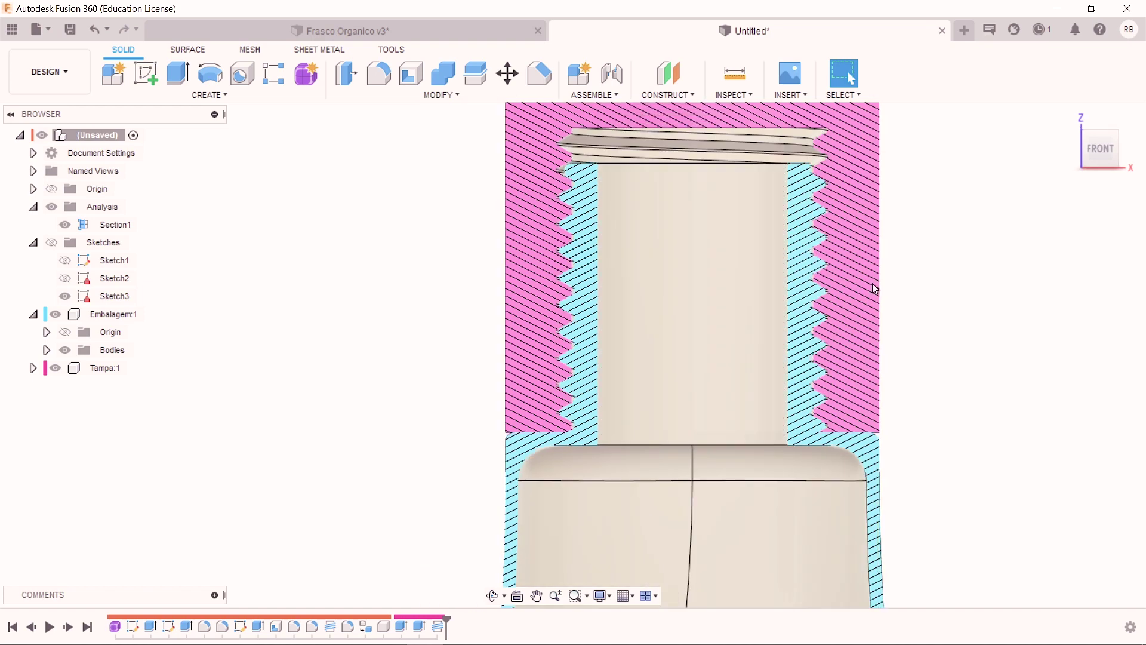
{"action": "scroll", "coordinate": [837, 298], "scroll_direction": "up", "scroll_amount": 2}
{"action": "scroll", "coordinate": [848, 289], "scroll_direction": "up", "scroll_amount": 3}
{"action": "scroll", "coordinate": [800, 350], "scroll_direction": "up", "scroll_amount": 2}
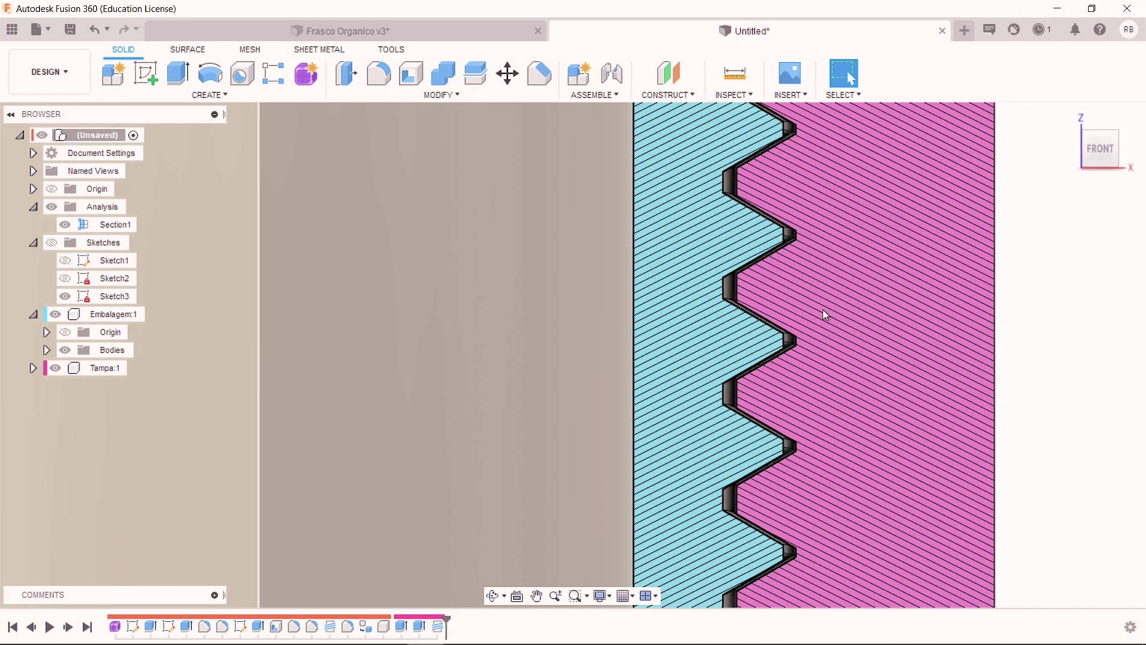
{"action": "scroll", "coordinate": [936, 225], "scroll_direction": "up", "scroll_amount": 1}
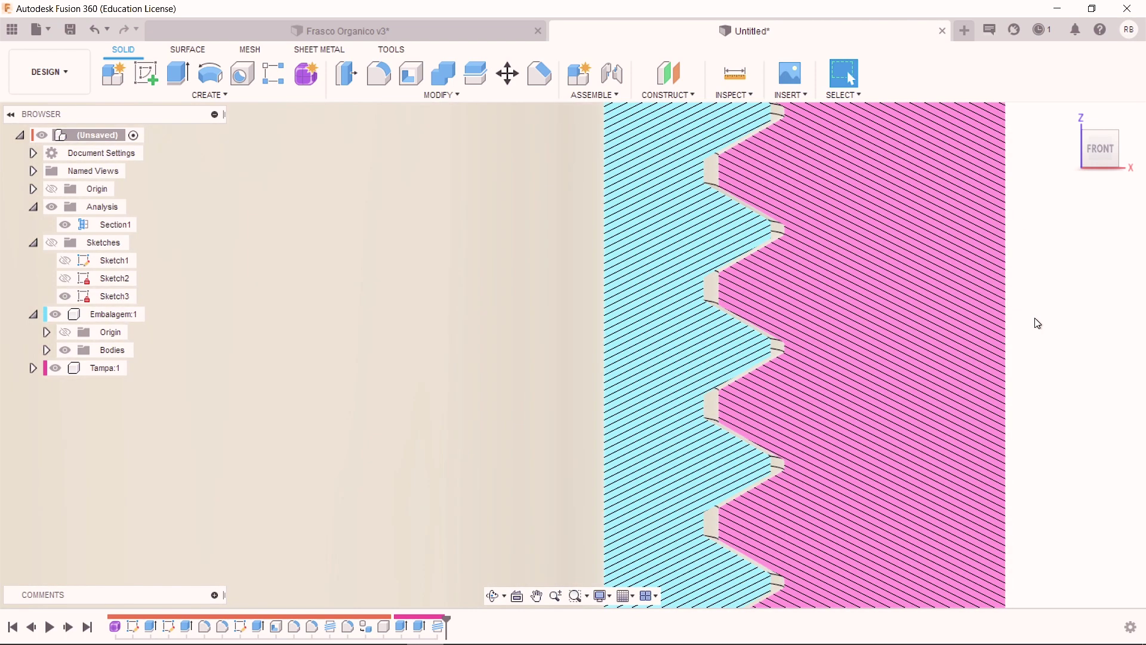
{"action": "scroll", "coordinate": [1044, 325], "scroll_direction": "down", "scroll_amount": 4}
{"action": "scroll", "coordinate": [1046, 325], "scroll_direction": "down", "scroll_amount": 2}
{"action": "middle_click_drag", "start_coordinate": [1049, 327], "coordinate": [892, 348]}
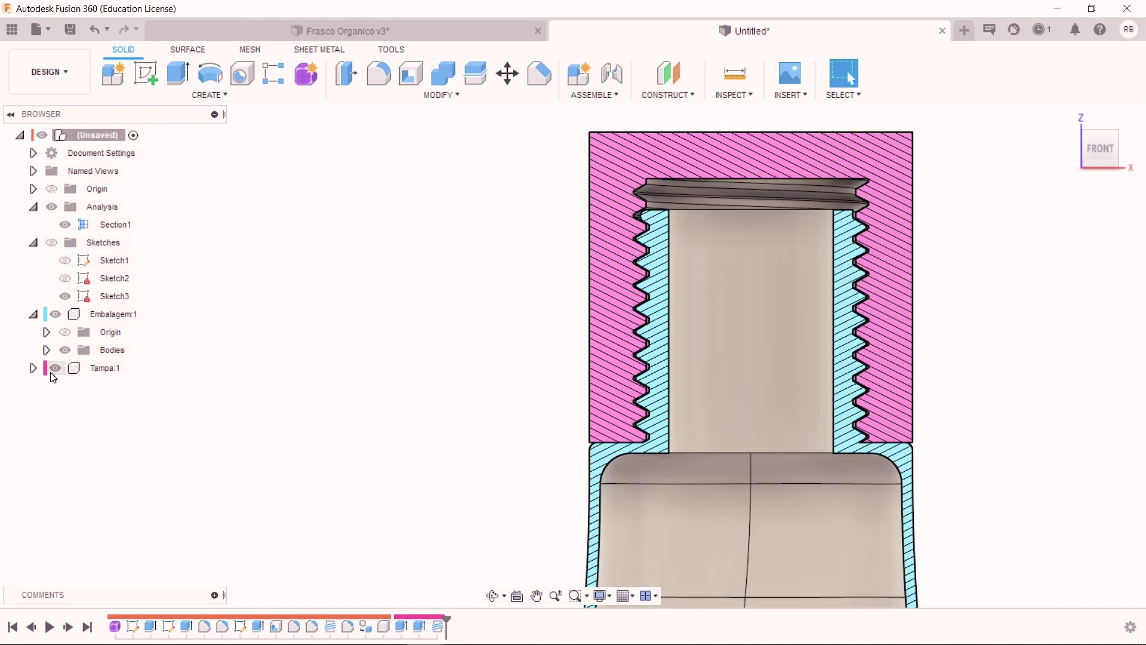
Step: Hide Embalagem so only the Tampa cap remains in section, viewed at an angle
{"action": "left_click", "coordinate": [54, 372]}
{"action": "left_click", "coordinate": [56, 318]}
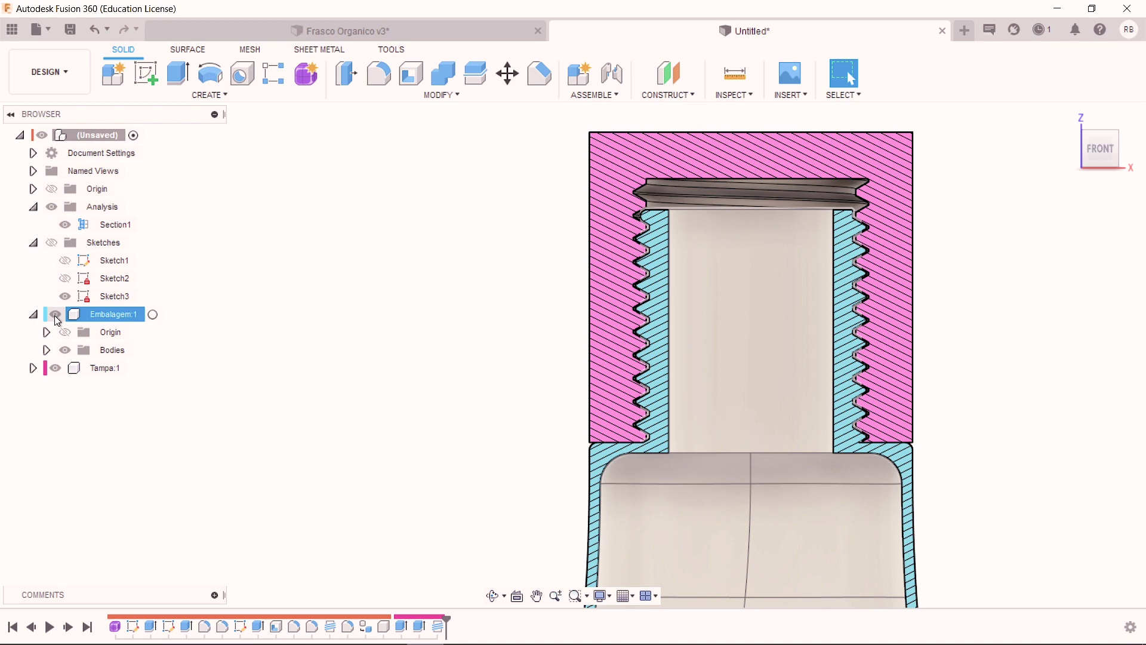
{"action": "left_click", "coordinate": [56, 318]}
{"action": "mouse_move", "coordinate": [724, 525]}
{"action": "middle_mouse_down", "text": "shift"}
{"action": "mouse_move", "coordinate": [673, 510]}
{"action": "mouse_move", "coordinate": [667, 526]}
{"action": "middle_mouse_up", "text": "shift"}
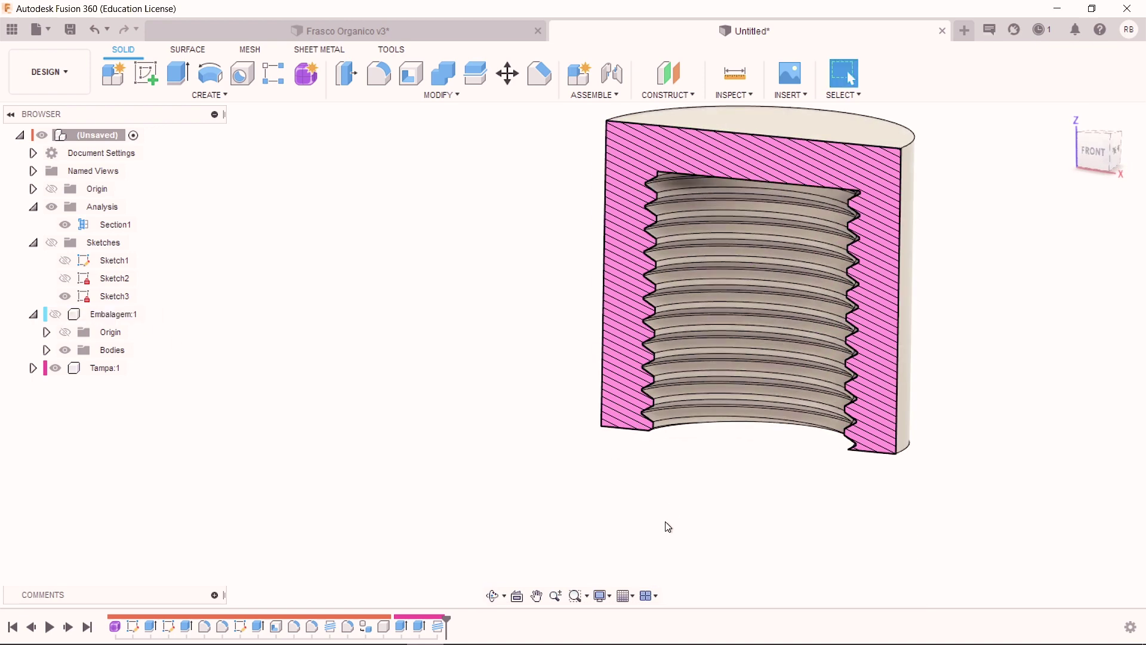
{"action": "scroll", "coordinate": [668, 526], "scroll_direction": "up", "scroll_amount": 3}
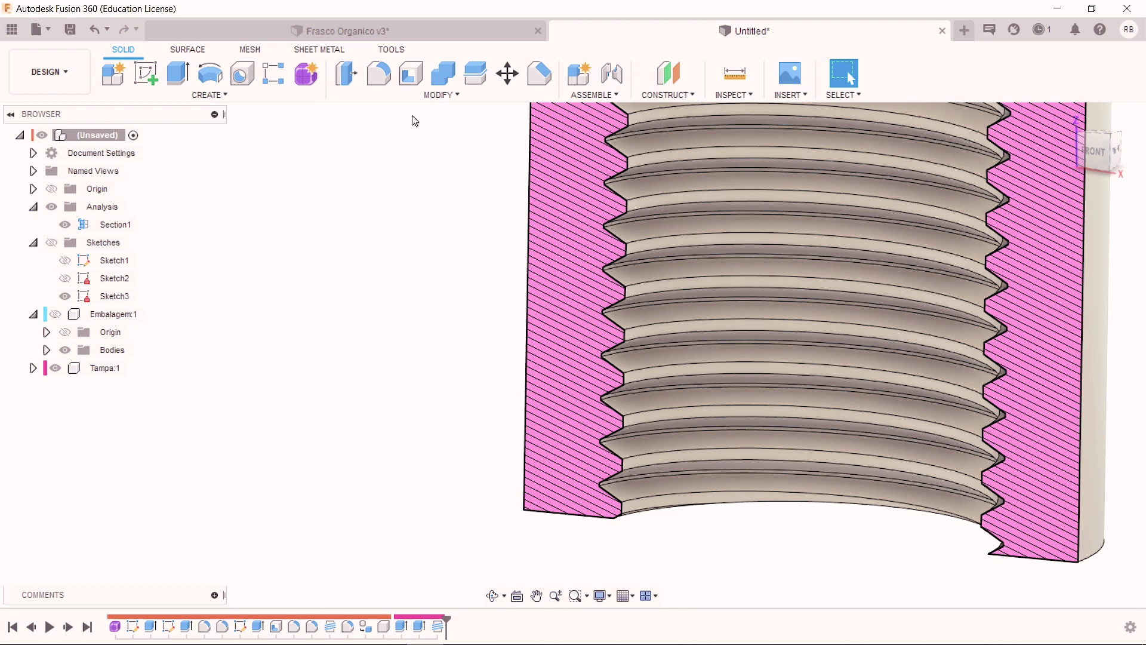
{"action": "left_click", "coordinate": [440, 95]}
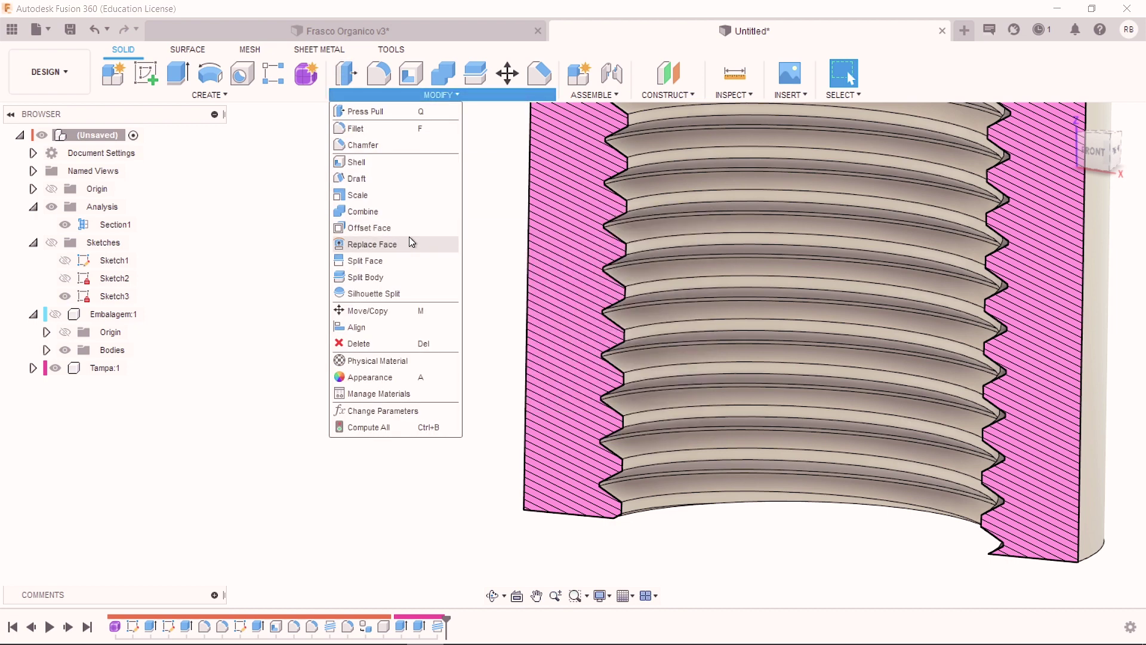
Step: Select the cap's two thread faces for Offset Face and enter a distance
{"action": "left_click", "coordinate": [385, 228]}
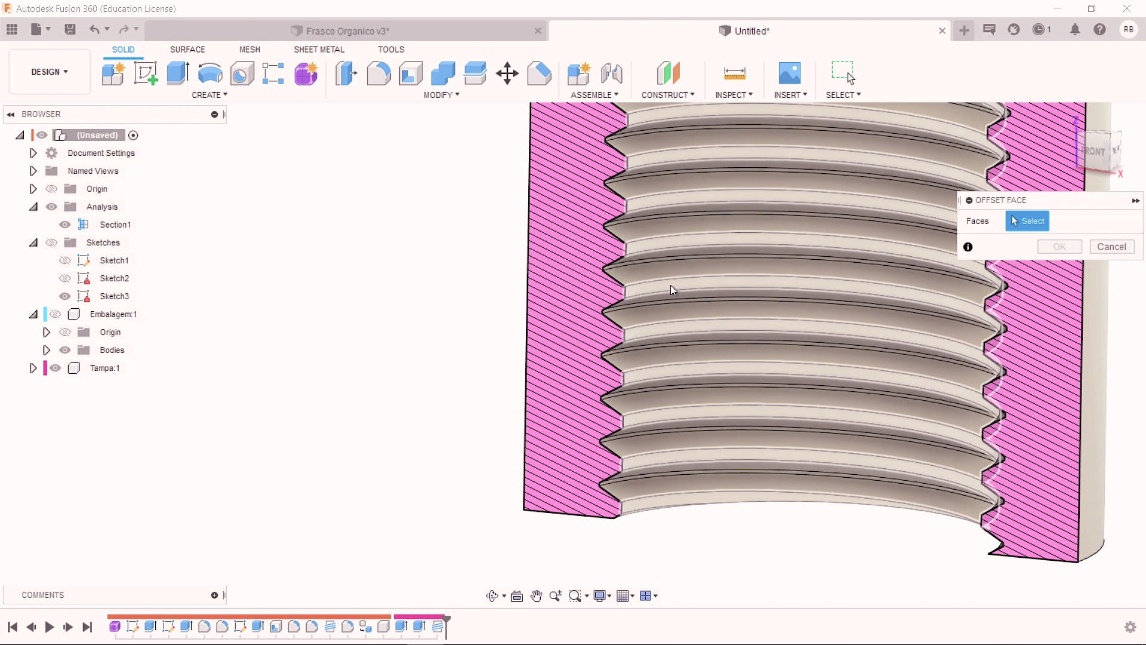
{"action": "scroll", "coordinate": [639, 290], "scroll_direction": "up", "scroll_amount": 2}
{"action": "scroll", "coordinate": [640, 292], "scroll_direction": "up", "scroll_amount": 2}
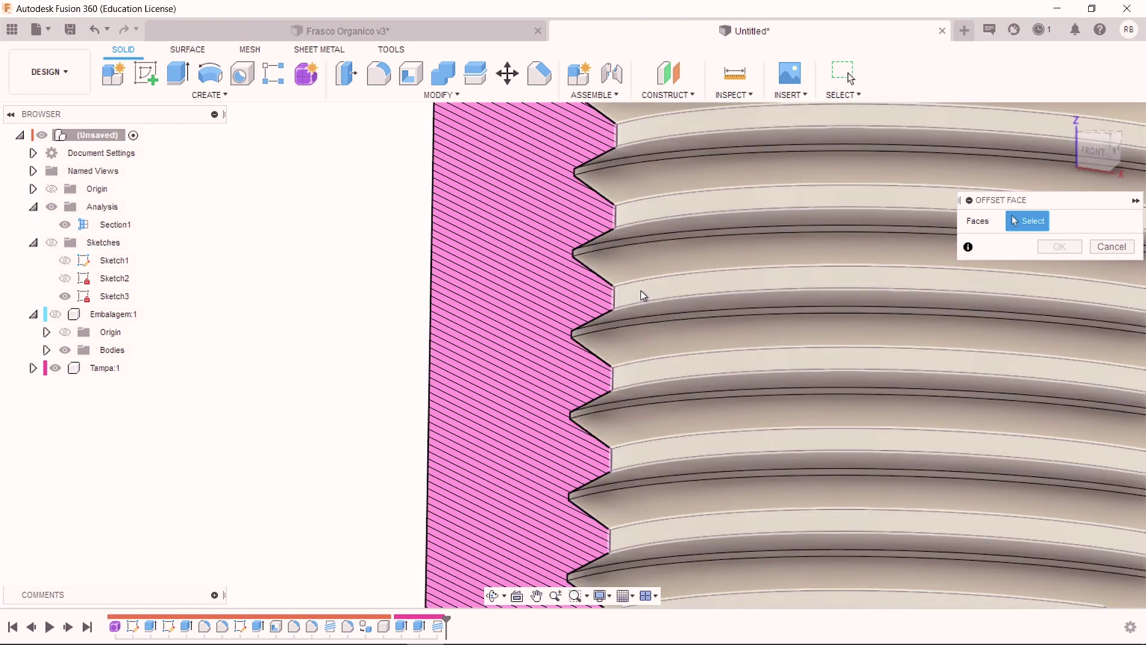
{"action": "left_click", "coordinate": [640, 290]}
{"action": "key", "text": "BackSpace"}
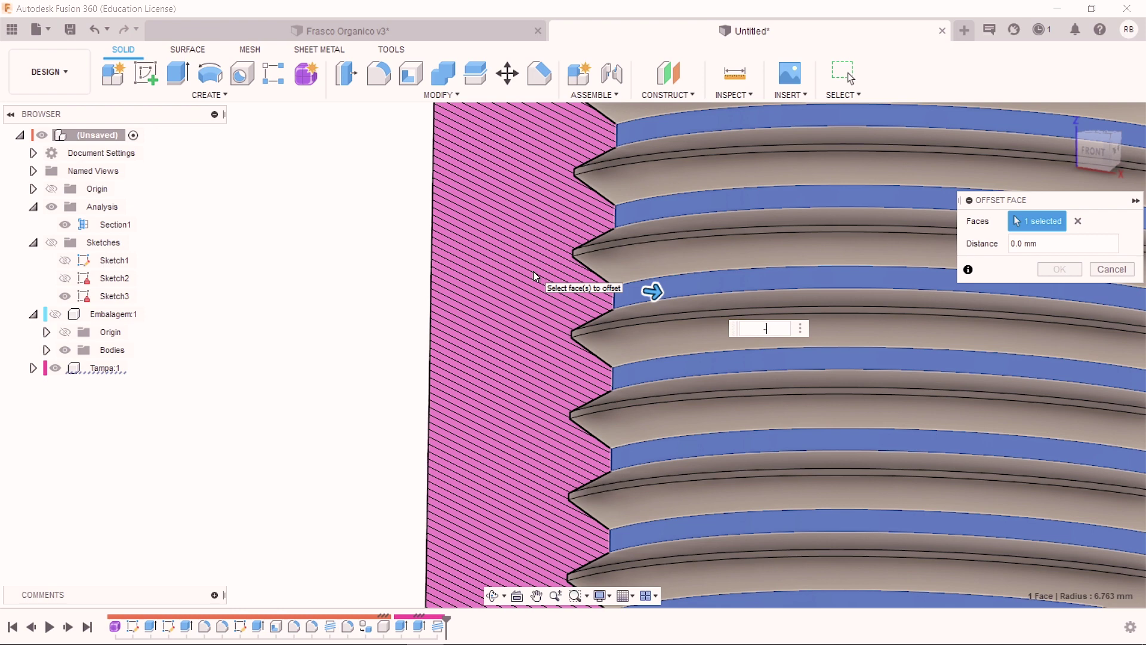
{"action": "type", "text": "-.2"}
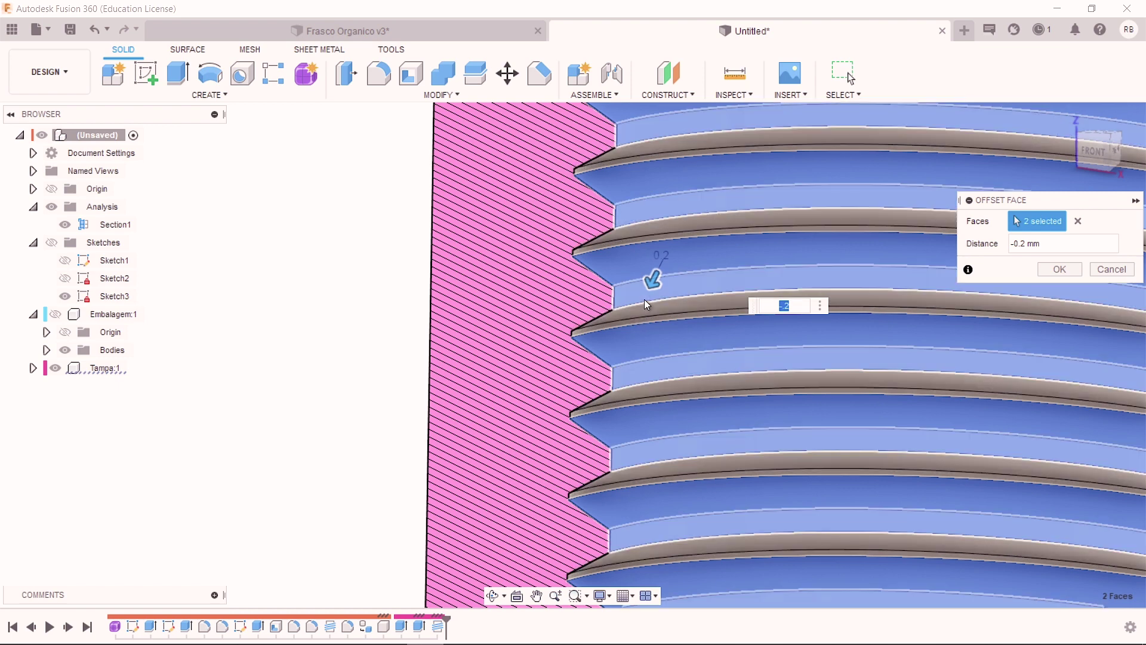
{"action": "left_click", "coordinate": [640, 312]}
{"action": "type", "text": "-0.1"}
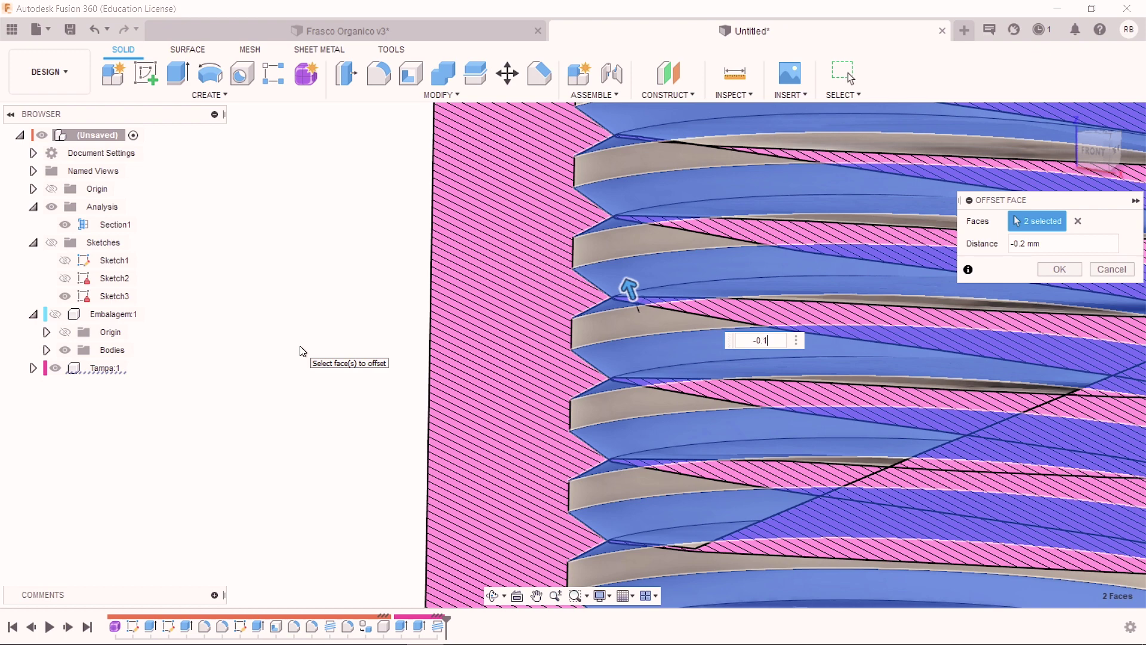
{"action": "key", "text": "Return"}
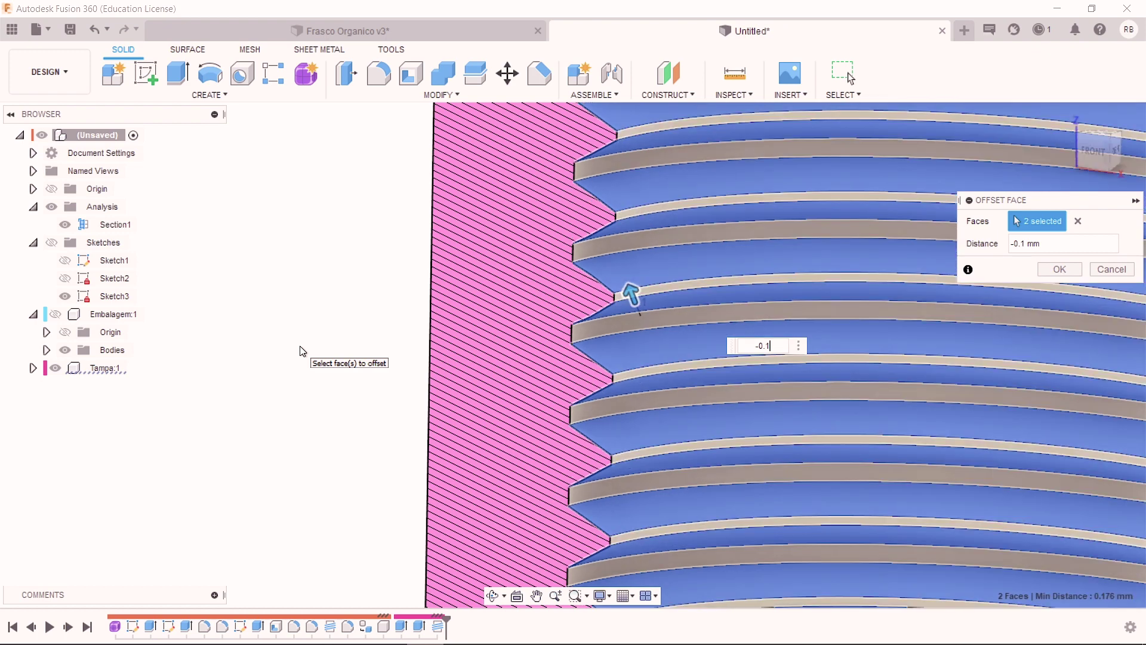
Step: Correct the thread face offset distance to -0.1 mm and apply it
{"action": "middle_click_drag", "start_coordinate": [475, 366], "coordinate": [241, 360]}
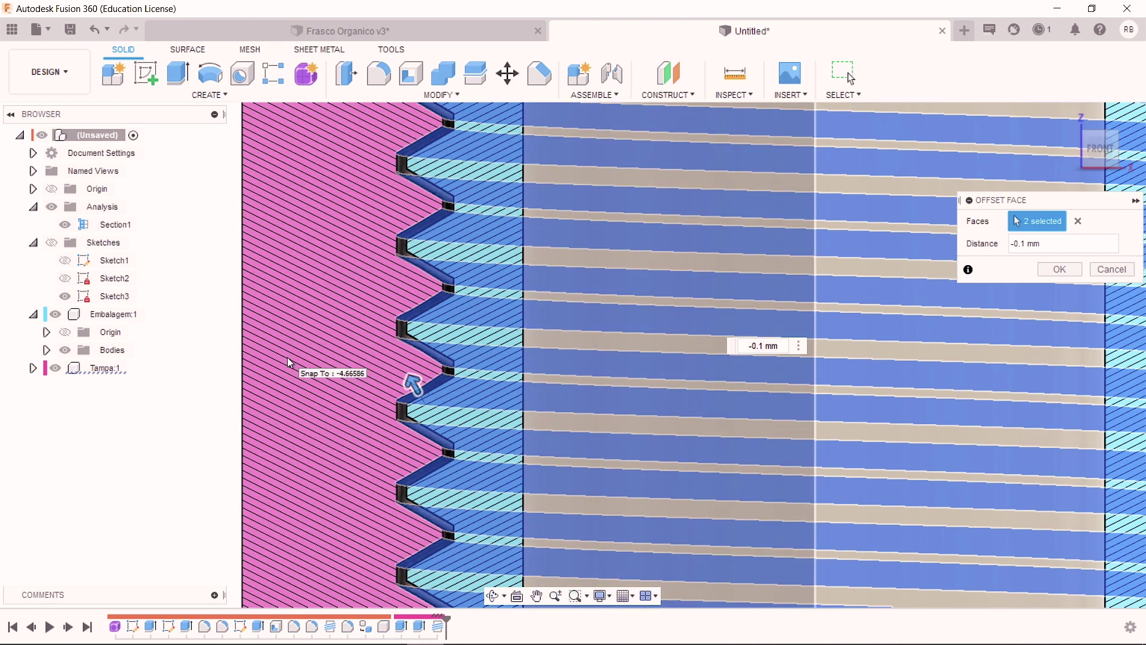
{"action": "left_click", "coordinate": [1065, 242]}
{"action": "key", "text": "BackSpace"}
{"action": "type", "text": "-0.04"}
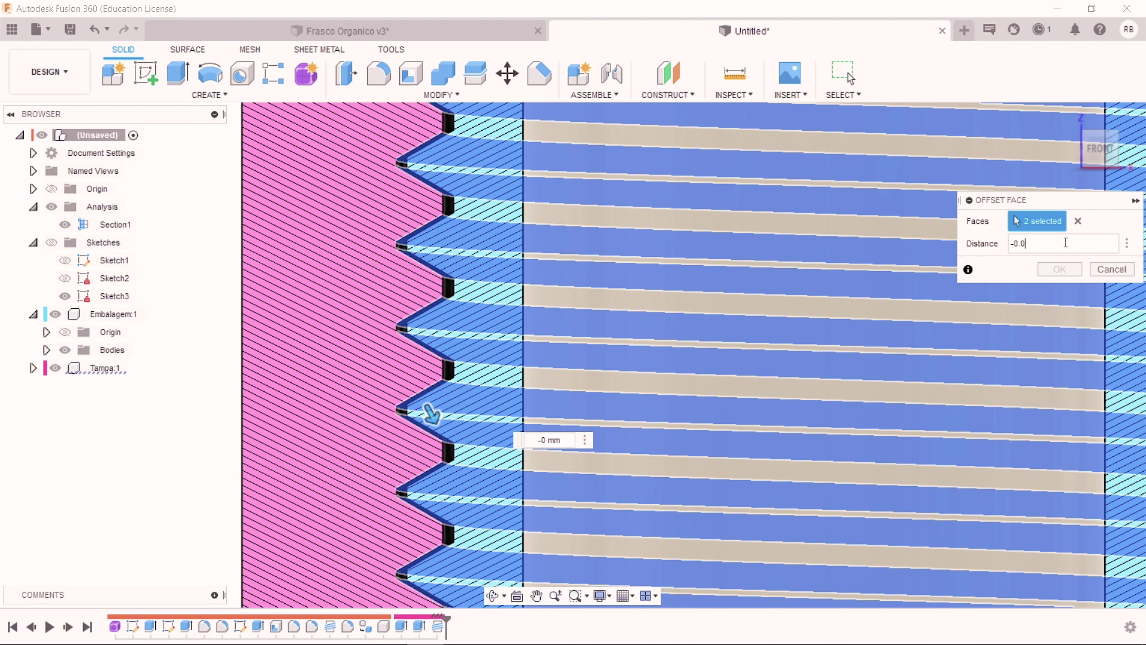
{"action": "key", "text": "BackSpace"}
{"action": "key", "text": "BackSpace"}
{"action": "type", "text": "1"}
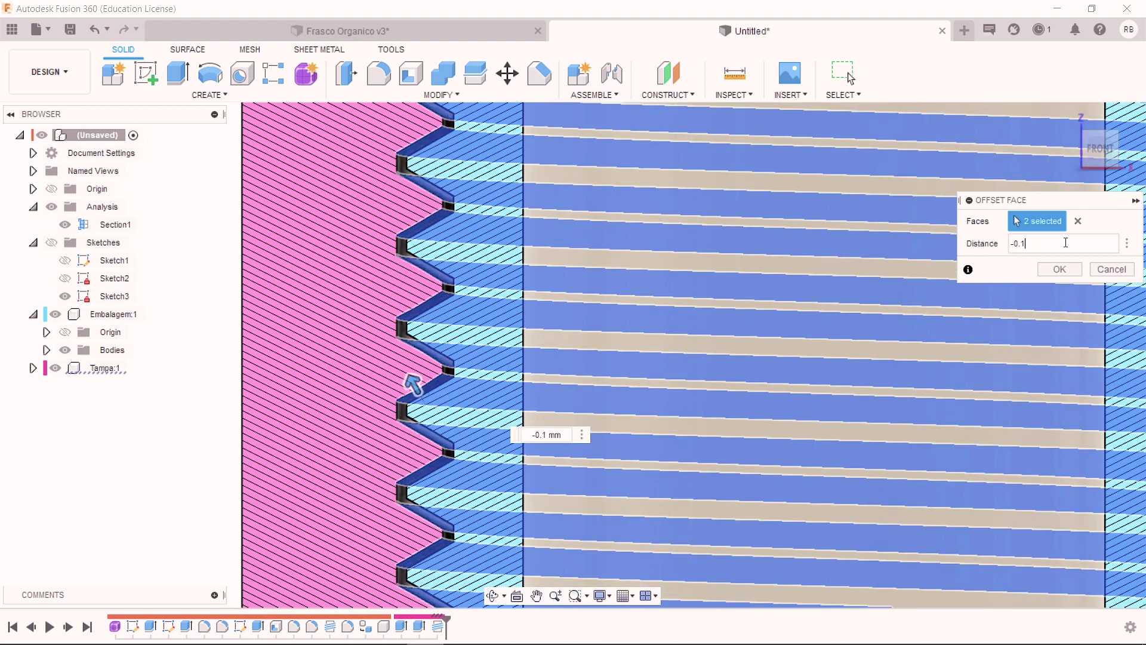
{"action": "key", "text": "BackSpace"}
{"action": "key", "text": "BackSpace"}
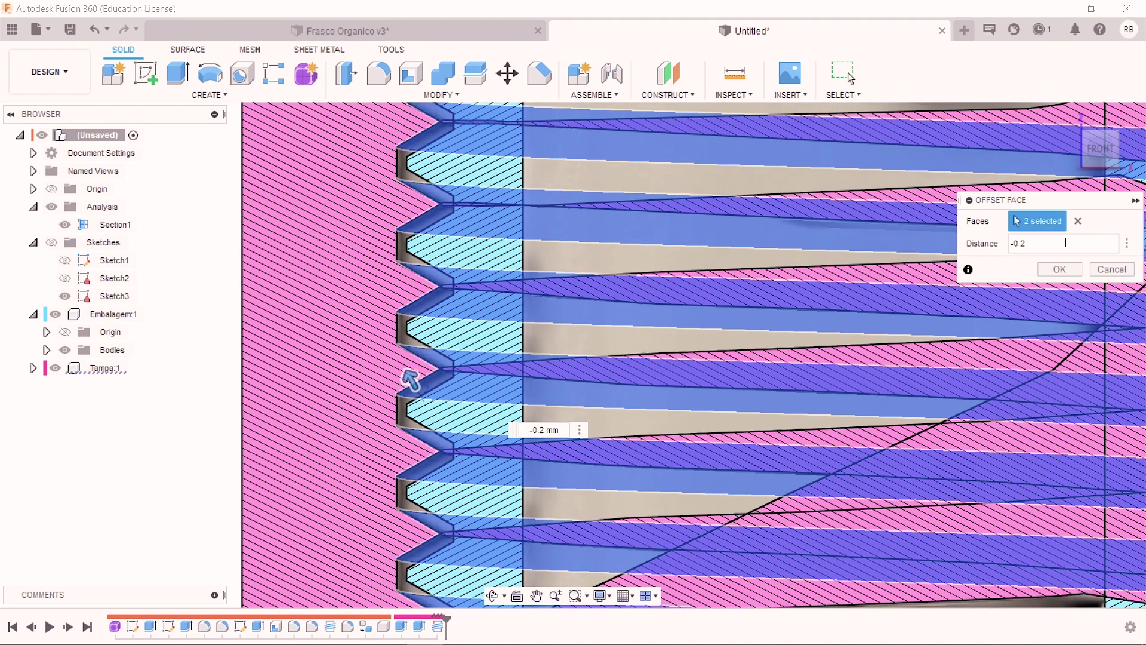
{"action": "key", "text": "BackSpace"}
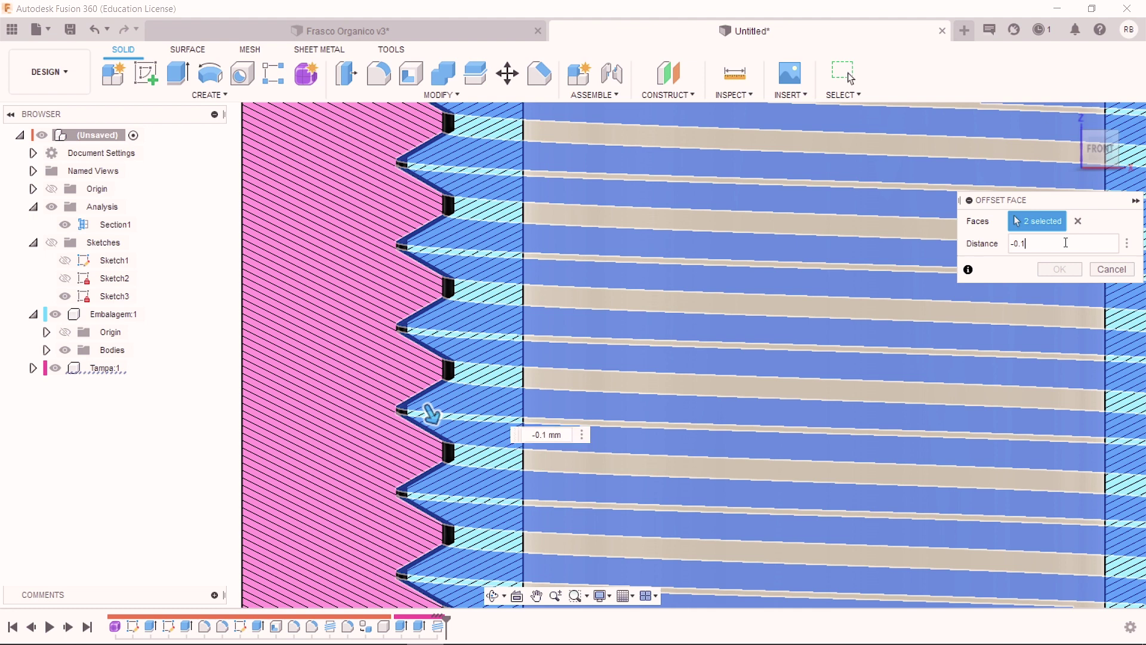
{"action": "type", "text": "1"}
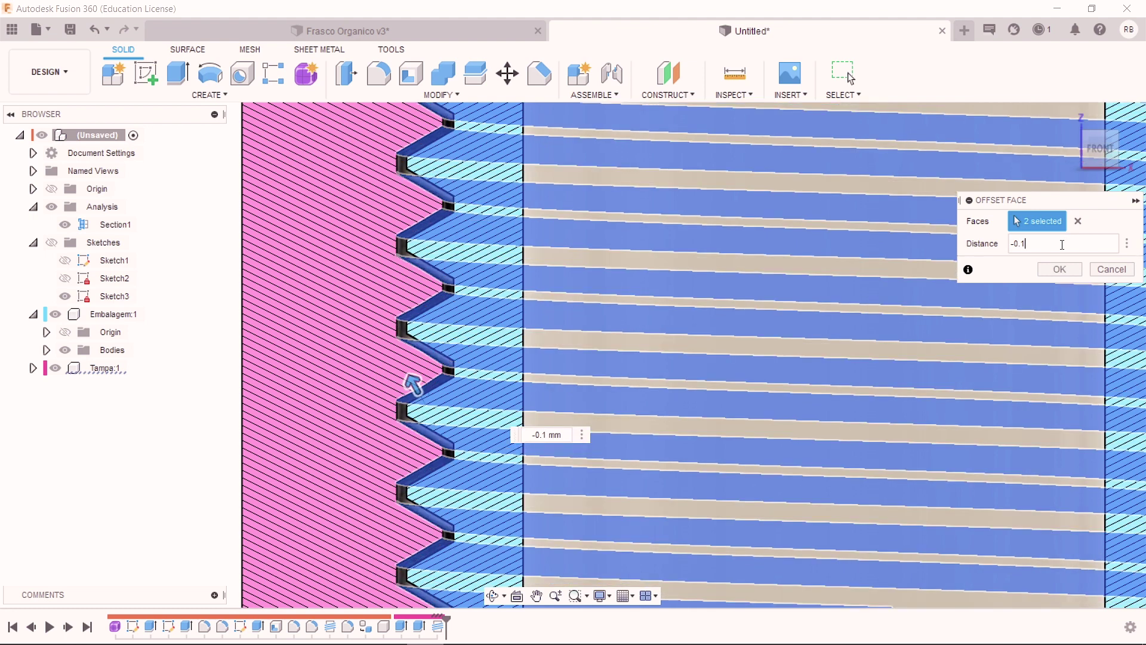
{"action": "left_click", "coordinate": [1063, 270]}
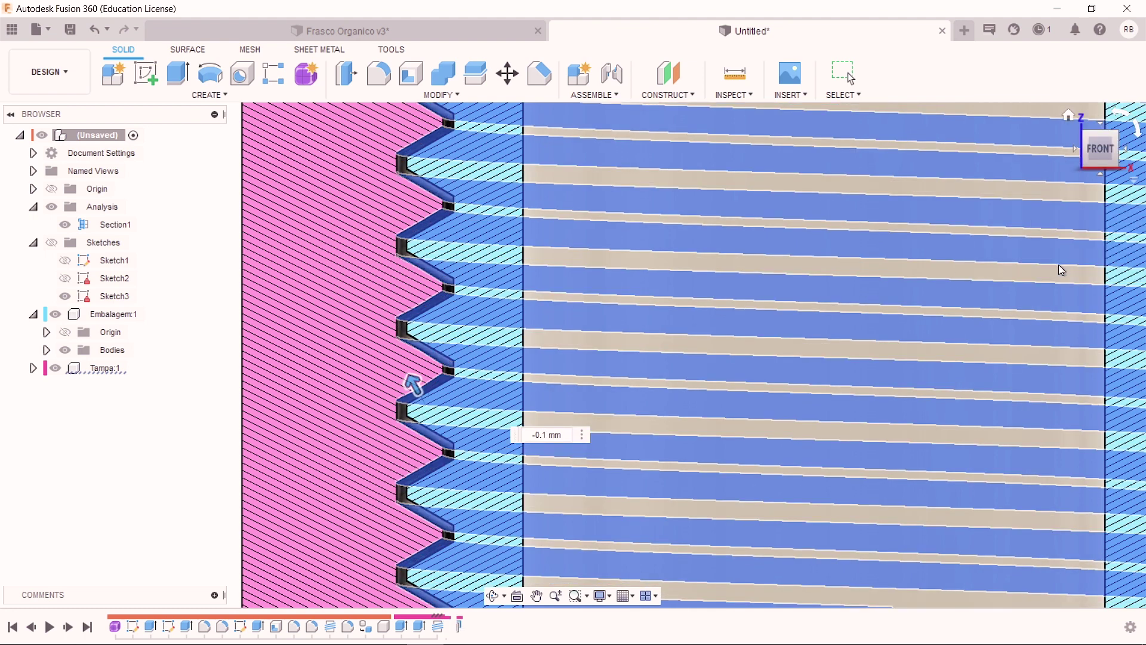
{"action": "scroll", "coordinate": [588, 242], "scroll_direction": "down", "scroll_amount": 5}
{"action": "scroll", "coordinate": [590, 243], "scroll_direction": "down", "scroll_amount": 3}
{"action": "scroll", "coordinate": [589, 243], "scroll_direction": "down", "scroll_amount": 3}
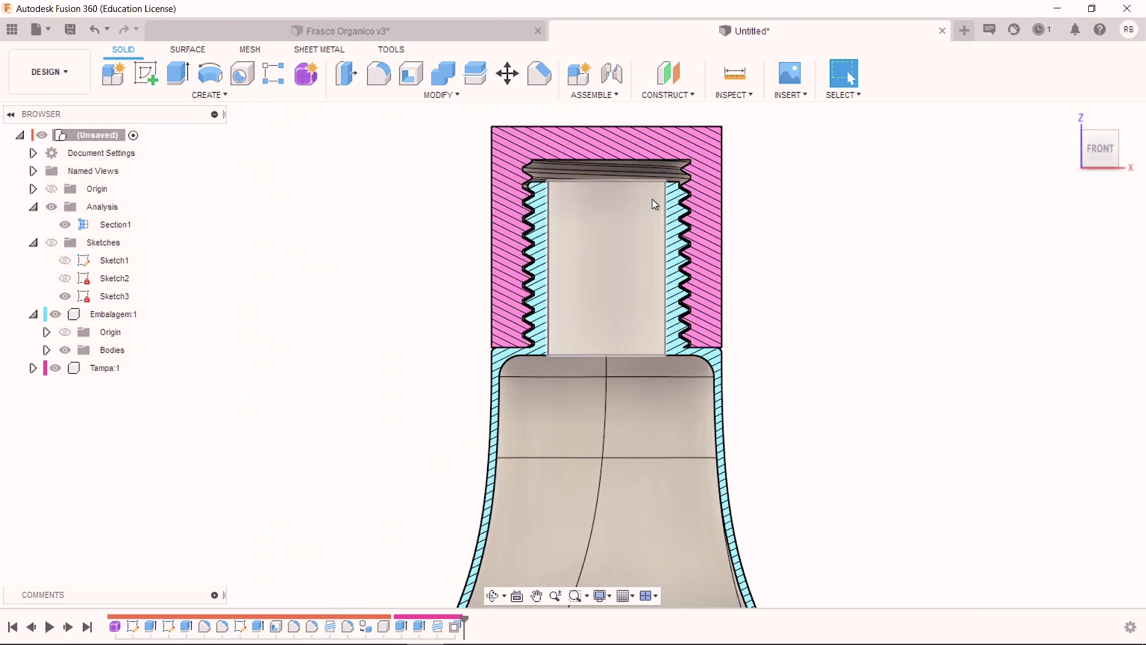
{"action": "scroll", "coordinate": [655, 159], "scroll_direction": "up", "scroll_amount": 3}
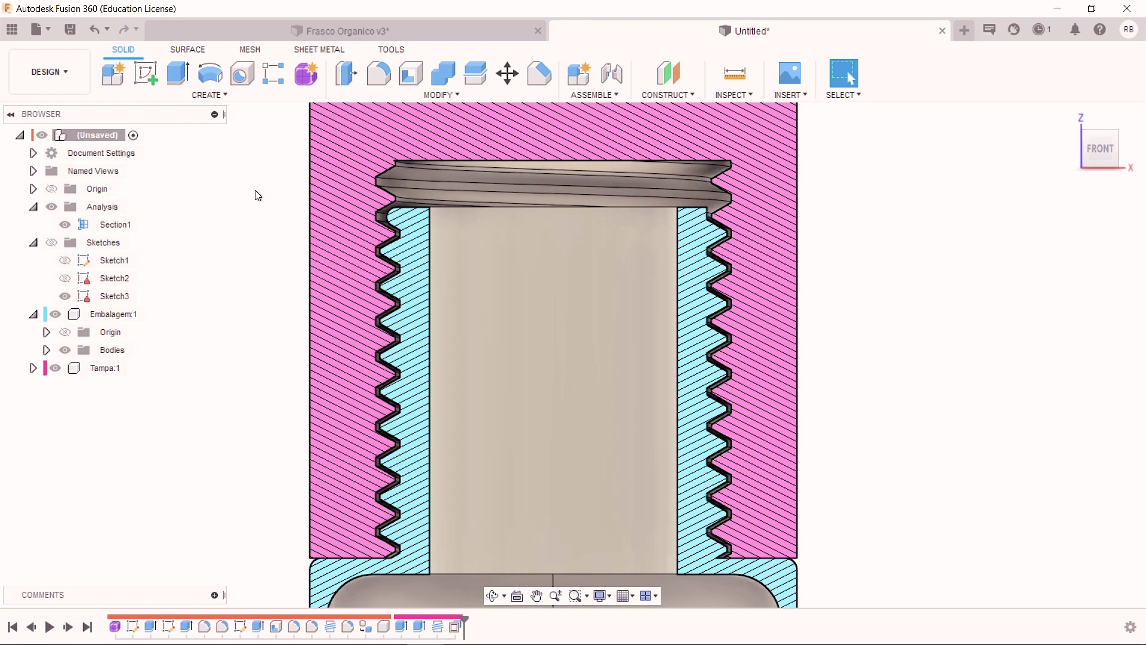
{"action": "left_click", "coordinate": [426, 631]}
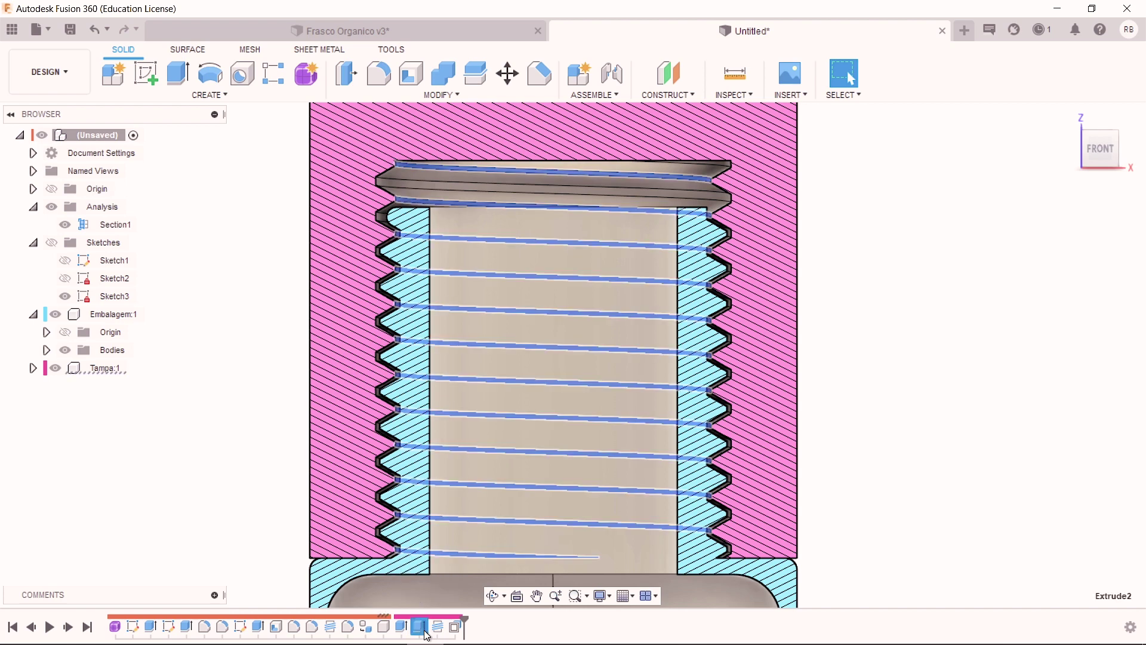
{"action": "left_click", "coordinate": [260, 506]}
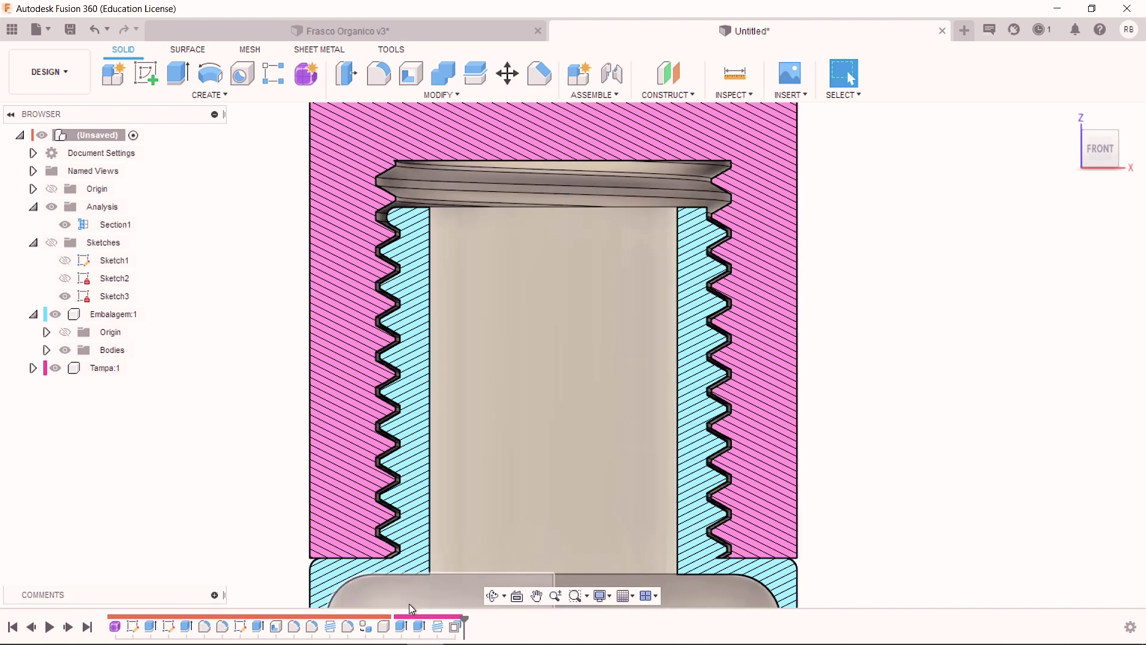
{"action": "double_click", "coordinate": [419, 627]}
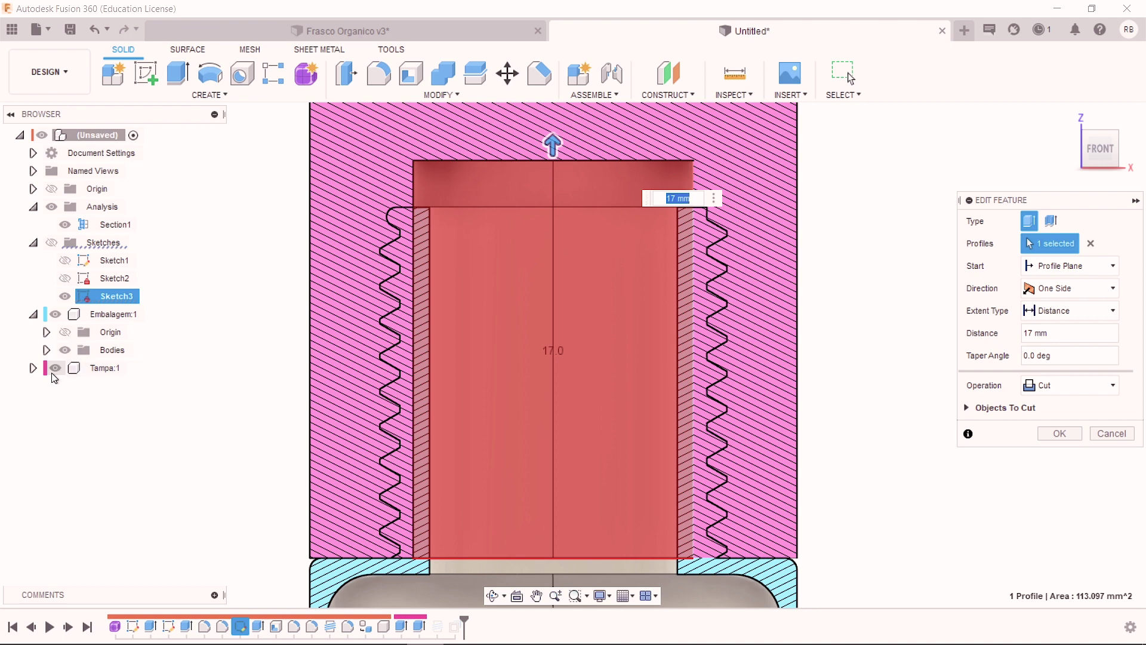
Step: Change the Tampa cap's inner extrude cut distance from 17 mm to 16 mm
{"action": "scroll", "coordinate": [266, 373], "scroll_direction": "down", "scroll_amount": 3}
{"action": "scroll", "coordinate": [358, 340], "scroll_direction": "down", "scroll_amount": 1}
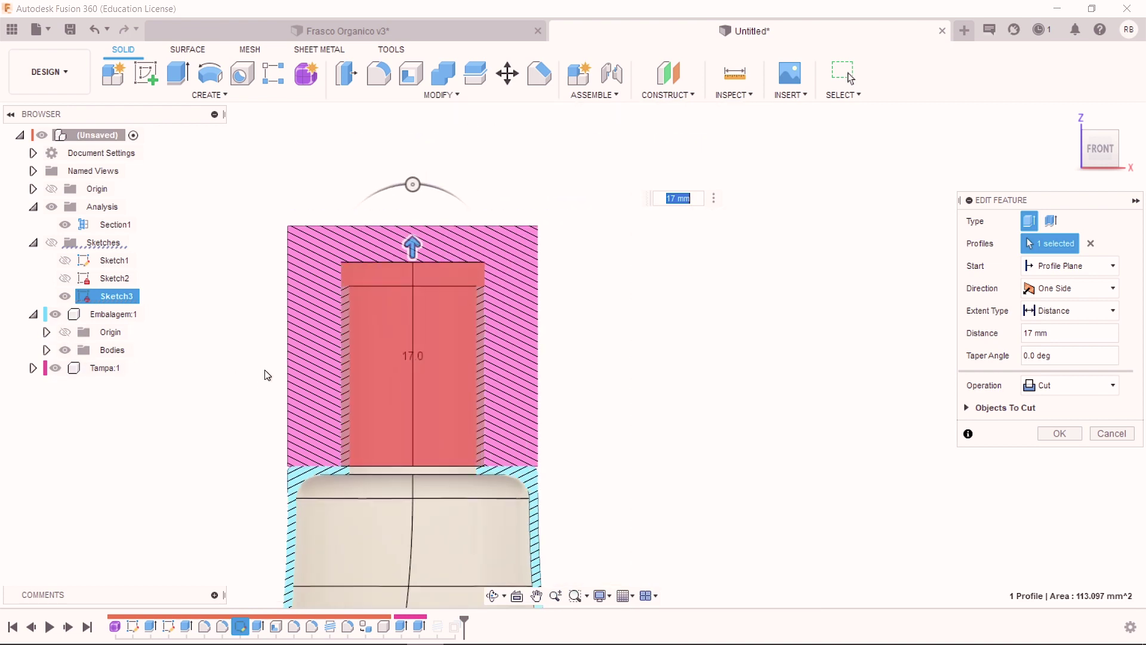
{"action": "left_click", "coordinate": [55, 314]}
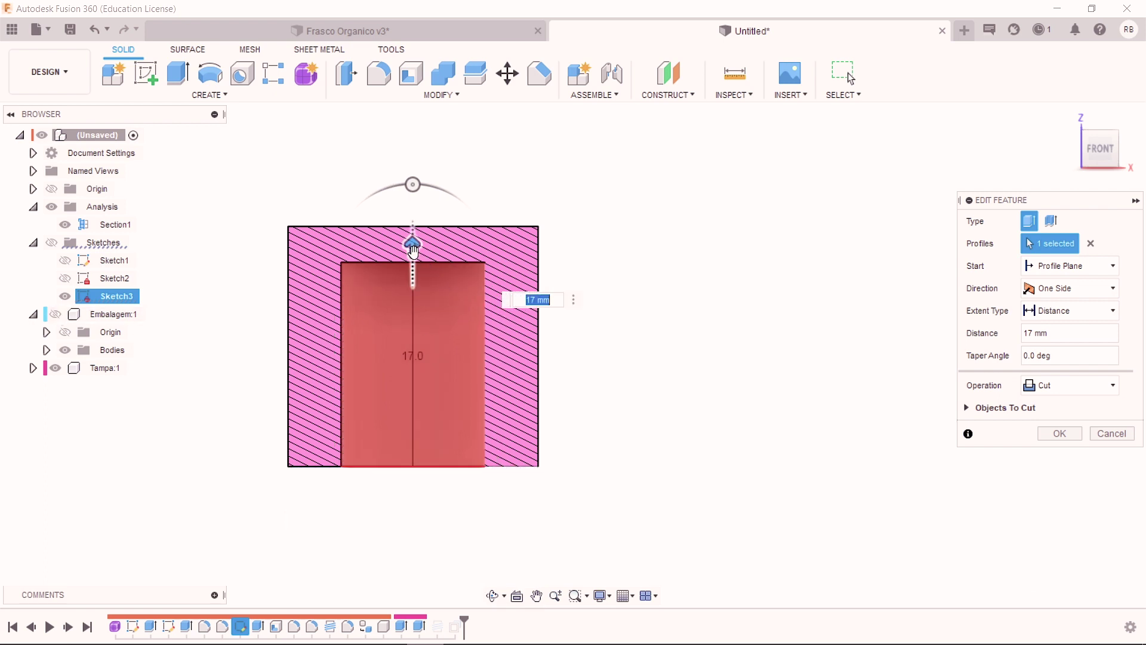
{"action": "left_click", "coordinate": [55, 314]}
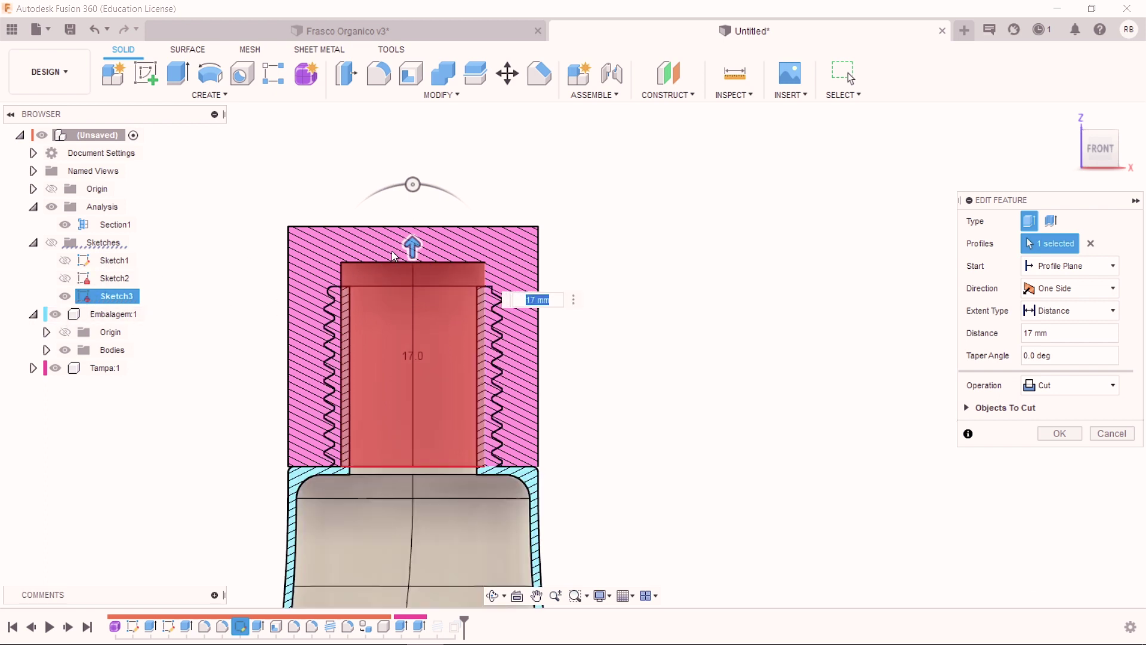
{"action": "left_click_drag", "start_coordinate": [405, 248], "coordinate": [399, 269]}
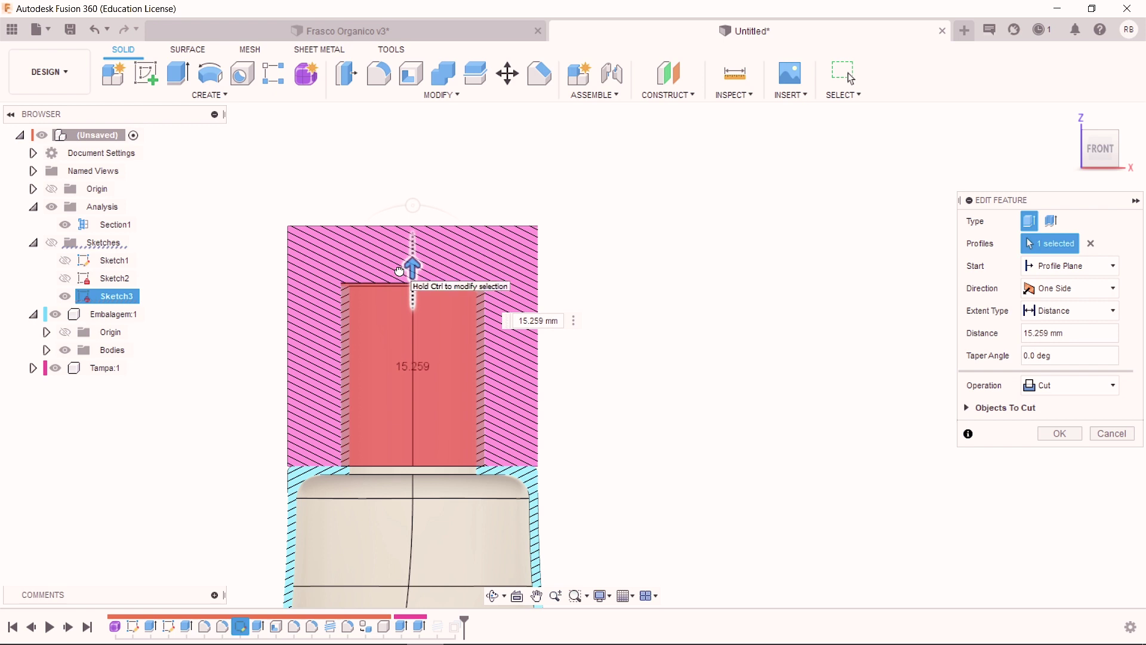
{"action": "type", "text": "16"}
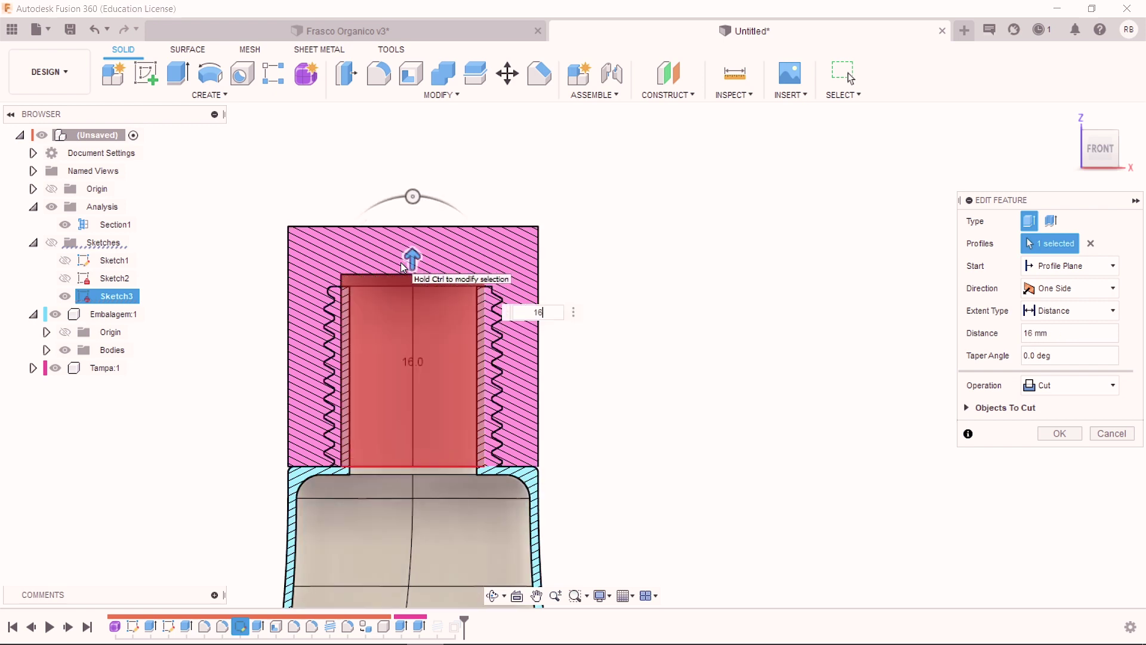
{"action": "left_click", "coordinate": [57, 318]}
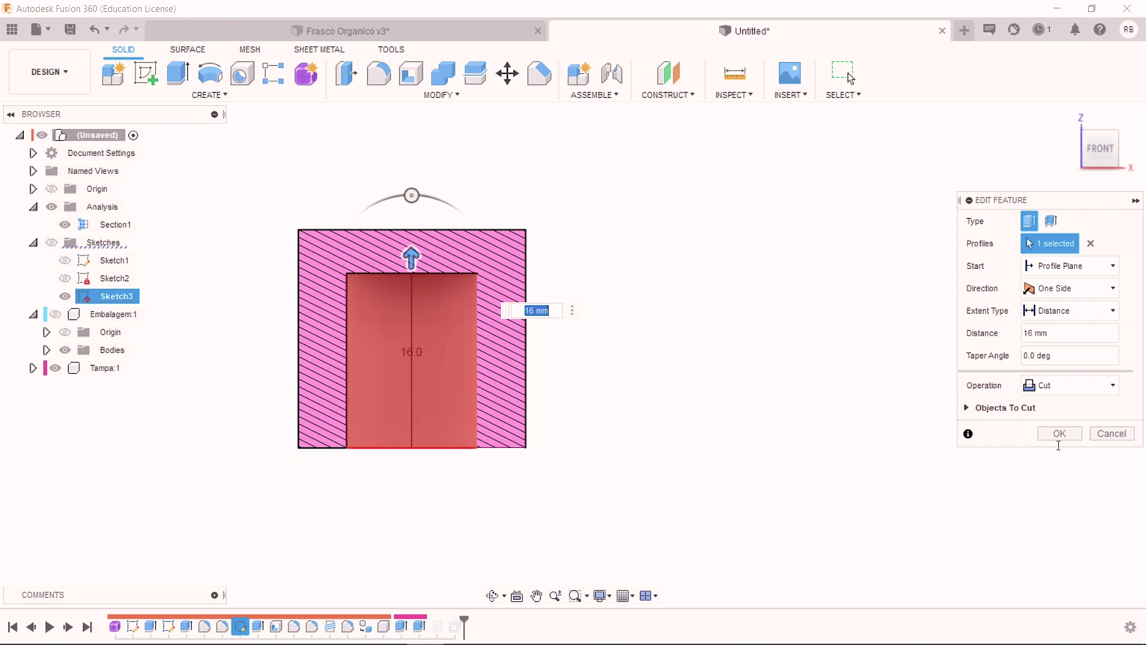
{"action": "left_click", "coordinate": [1060, 436]}
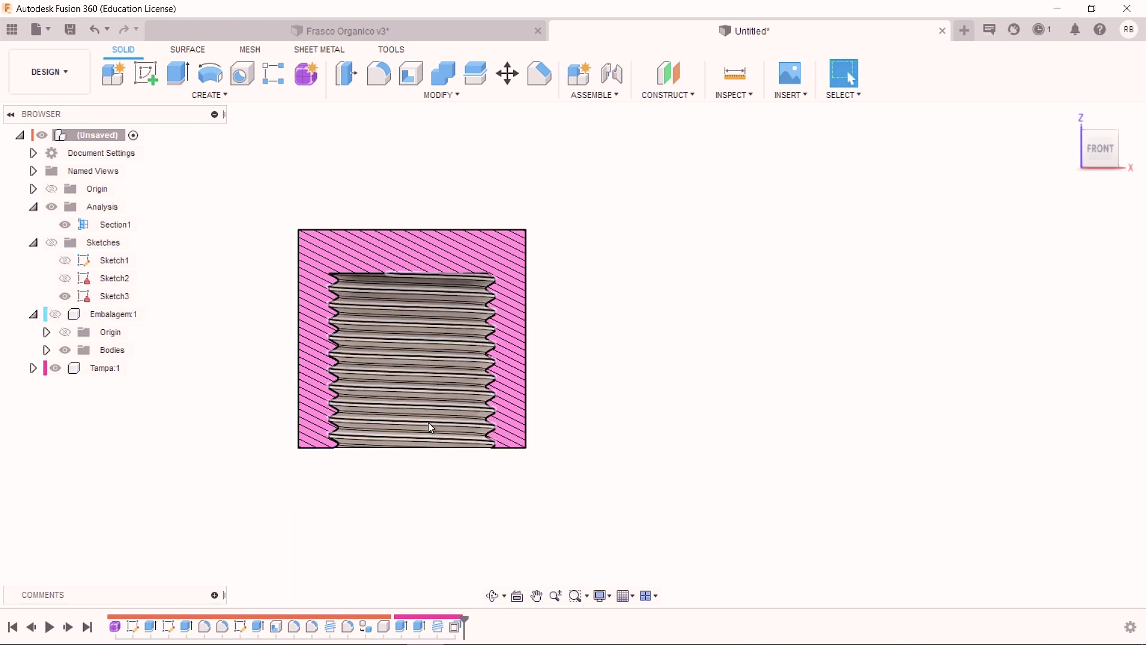
{"action": "middle_click_drag", "start_coordinate": [304, 496], "coordinate": [279, 451], "text": "shift"}
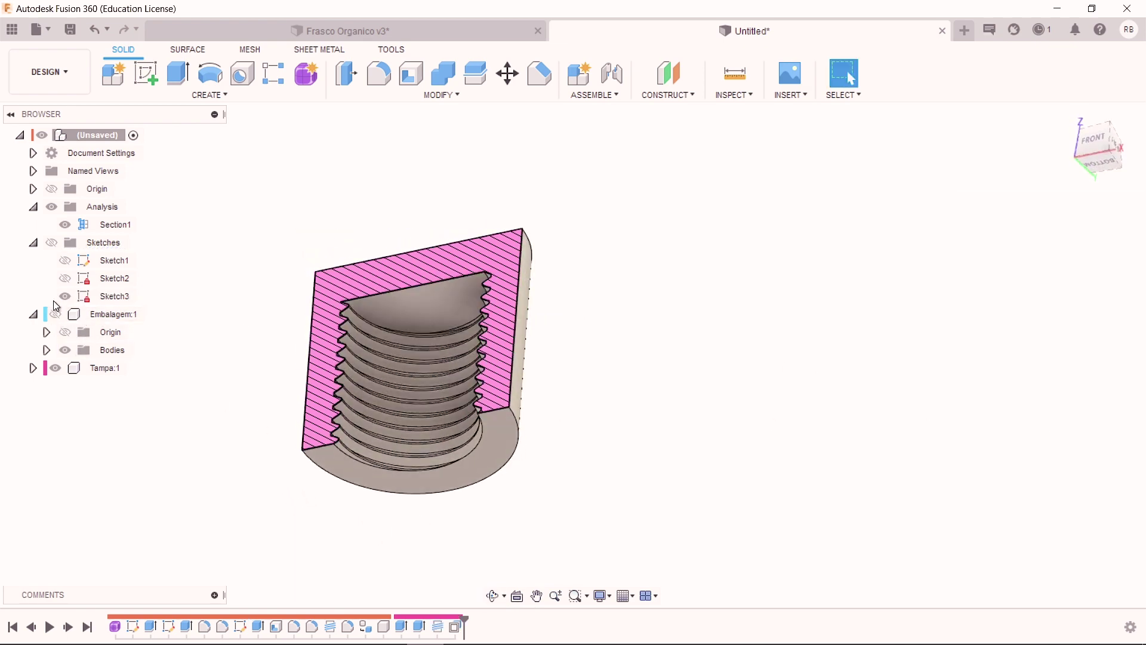
Step: Unhide the Embalagem:1 bottle and frame the bottle and sectioned cap in front view
{"action": "left_click", "coordinate": [59, 316]}
{"action": "left_click", "coordinate": [55, 314]}
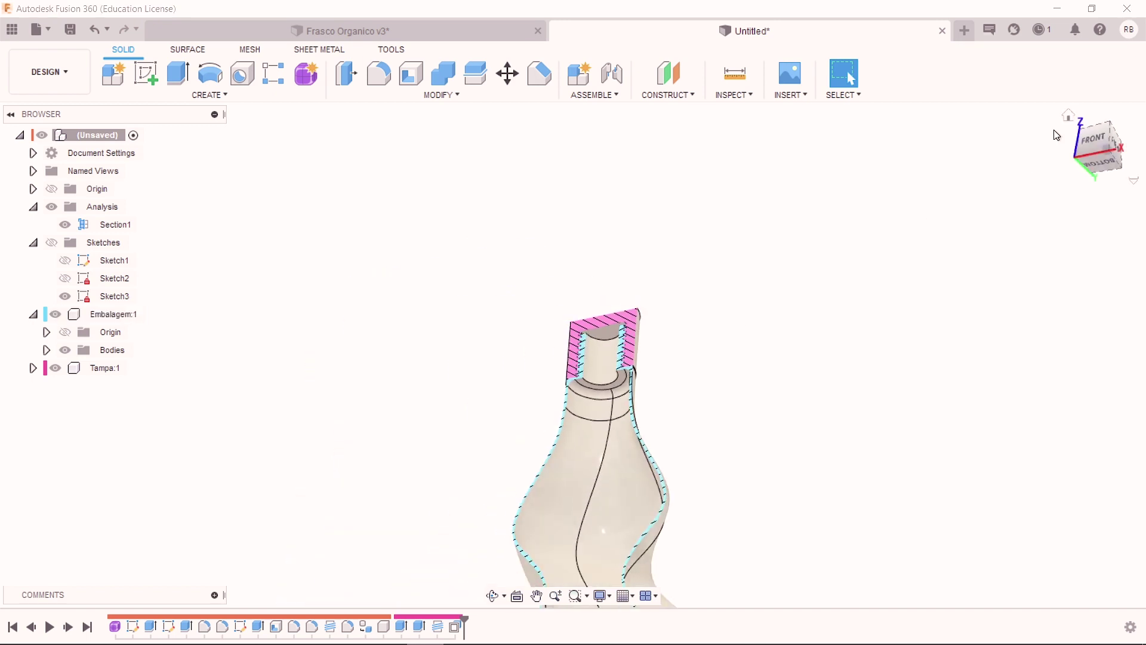
{"action": "left_click", "coordinate": [1094, 149]}
{"action": "scroll", "coordinate": [785, 463], "scroll_direction": "down", "scroll_amount": 2}
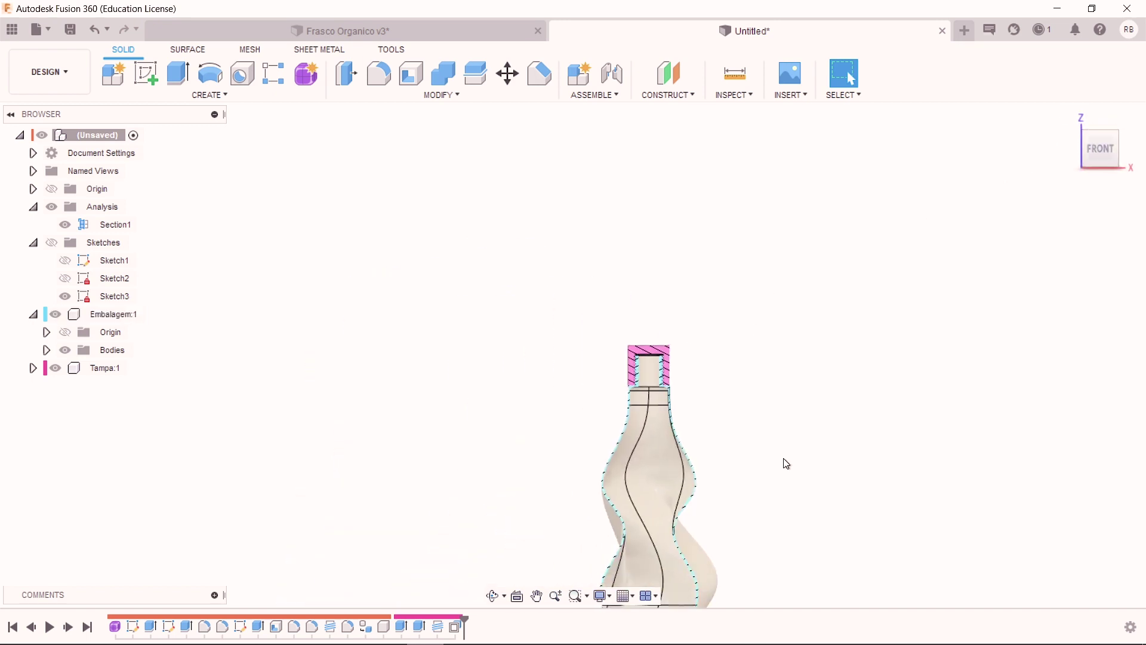
{"action": "scroll", "coordinate": [567, 305], "scroll_direction": "up", "scroll_amount": 3}
{"action": "scroll", "coordinate": [572, 302], "scroll_direction": "up", "scroll_amount": 2}
{"action": "middle_click_drag", "start_coordinate": [639, 240], "coordinate": [683, 341]}
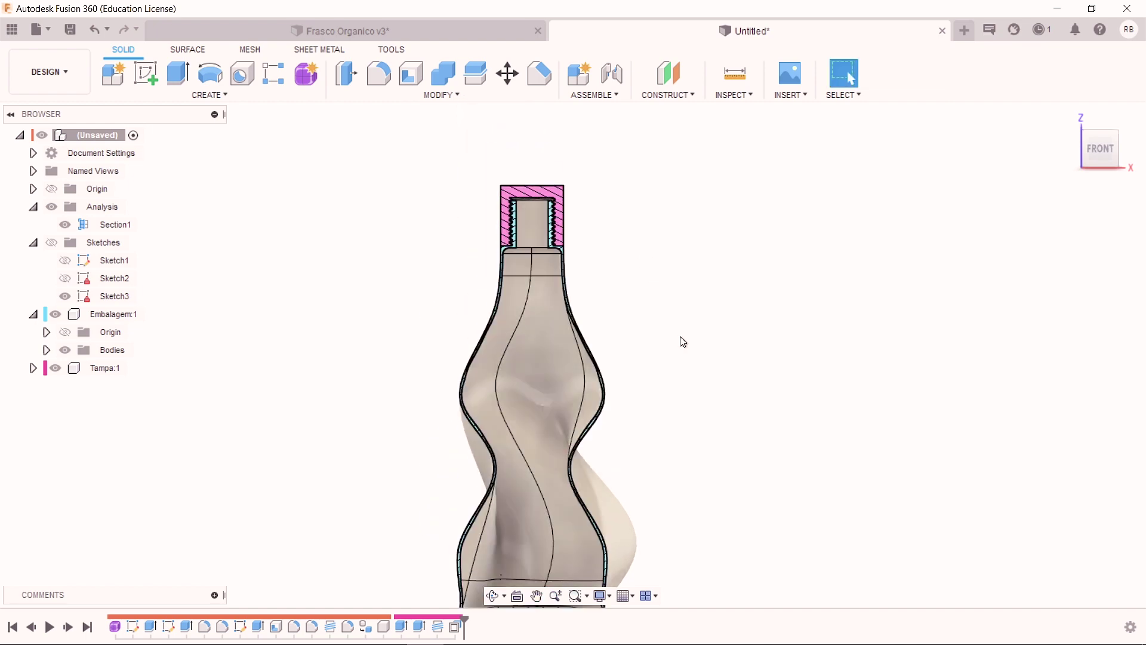
{"action": "scroll", "coordinate": [807, 374], "scroll_direction": "down", "scroll_amount": 1}
{"action": "mouse_move", "coordinate": [807, 374]}
{"action": "middle_mouse_down"}
{"action": "mouse_move", "coordinate": [731, 299]}
{"action": "mouse_move", "coordinate": [663, 333]}
{"action": "mouse_move", "coordinate": [663, 343]}
{"action": "middle_mouse_up"}
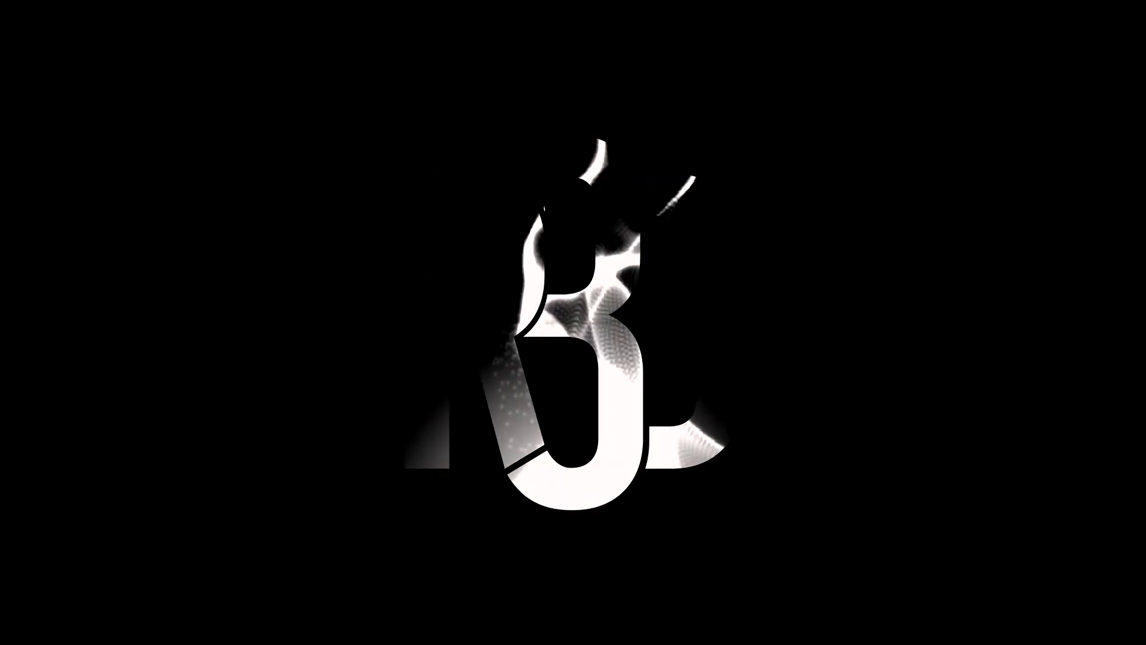